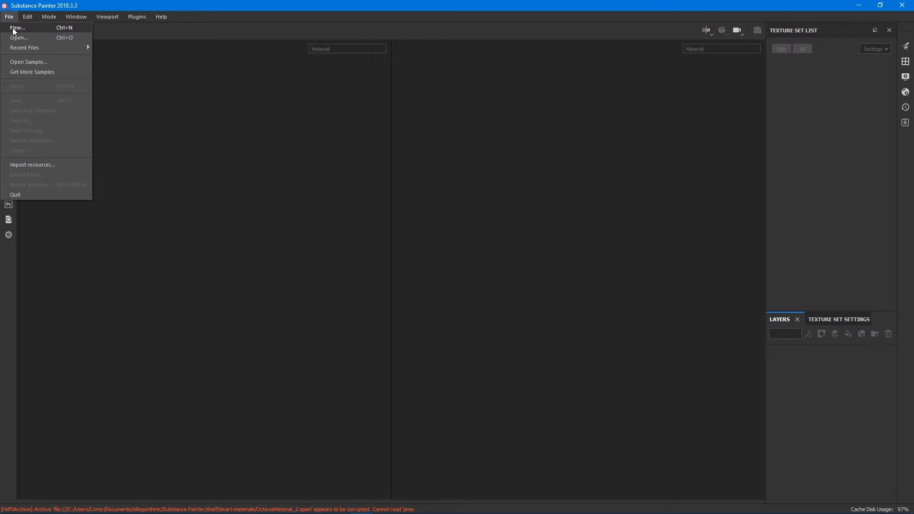
Step: Start a new project with the PBR - Metallic Roughness (allegorithmic) template and a document resolution of 2048
{"action": "left_click", "coordinate": [14, 31]}
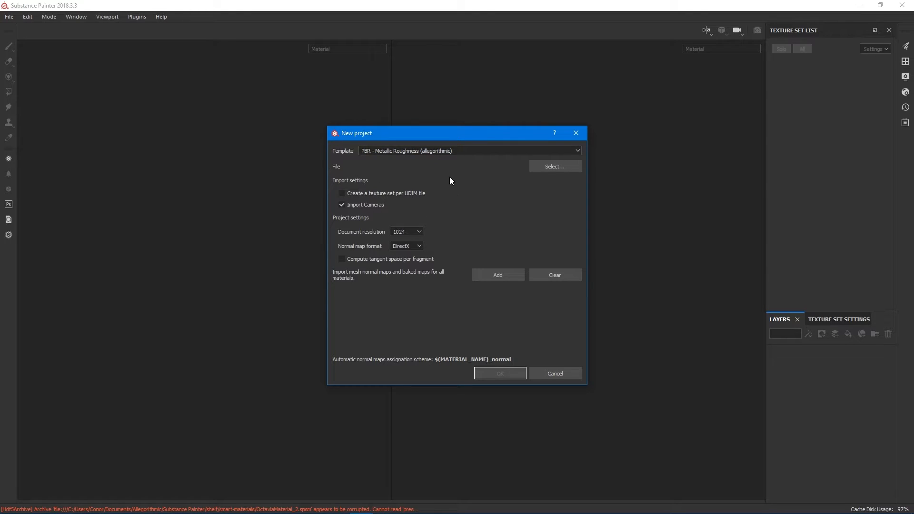
{"action": "left_click", "coordinate": [432, 148]}
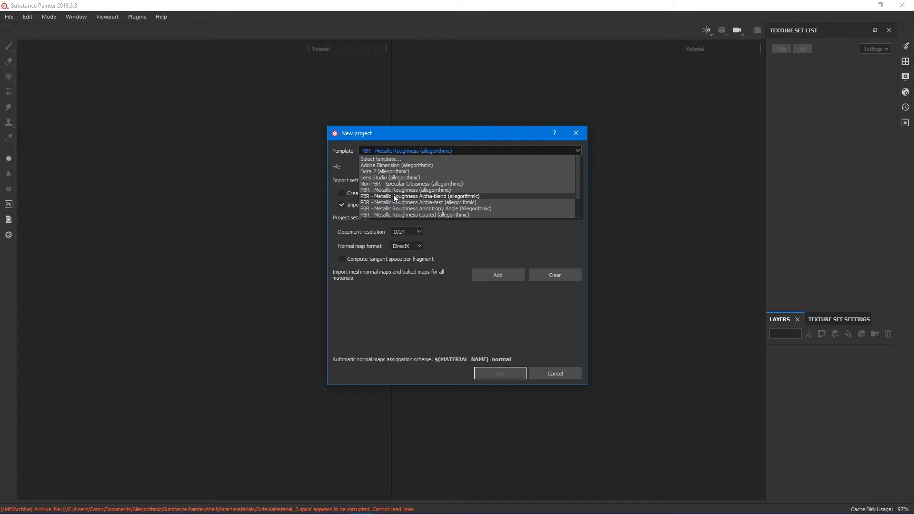
{"action": "left_click", "coordinate": [395, 191]}
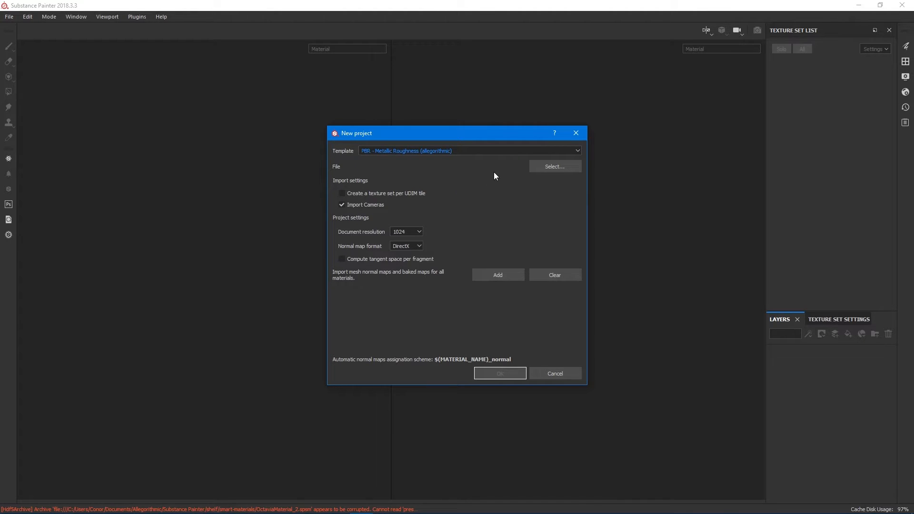
{"action": "left_click", "coordinate": [416, 232]}
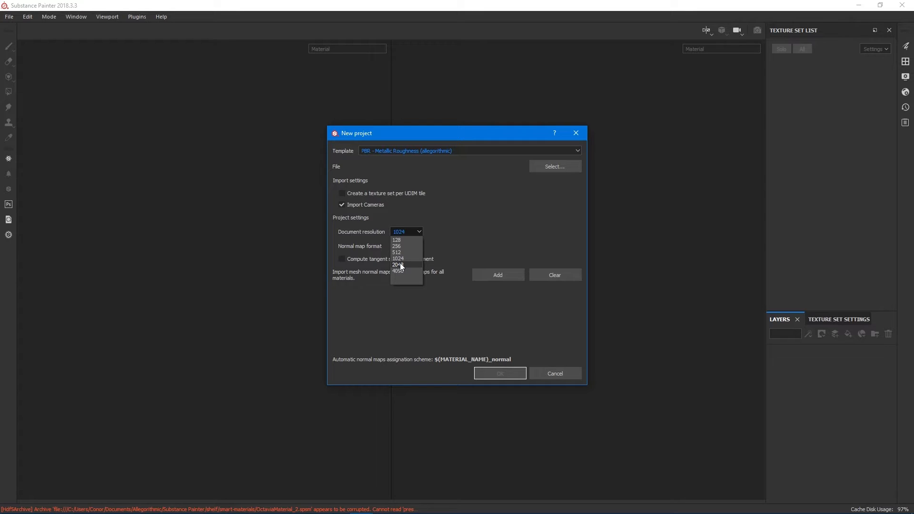
{"action": "left_click", "coordinate": [400, 265]}
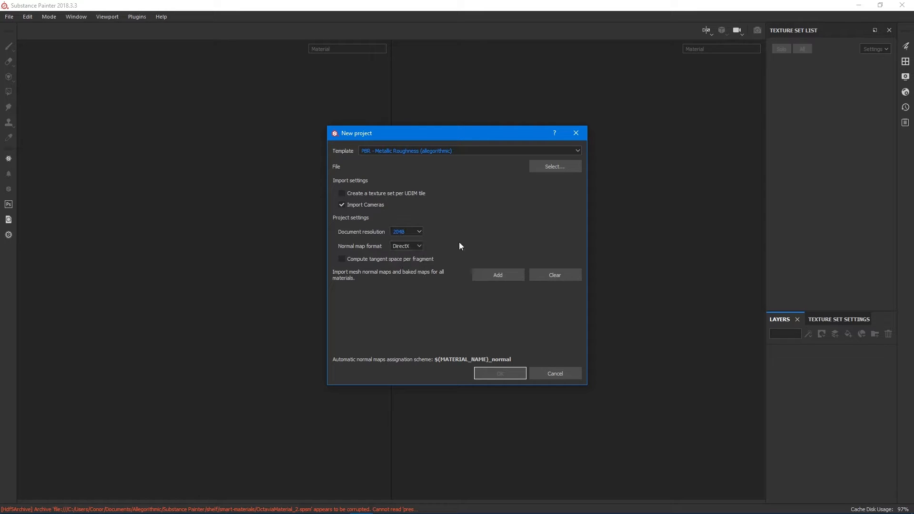
Step: Choose the headUVExploded mesh from the Gara v2 LowPoly folder and create the project
{"action": "left_click", "coordinate": [544, 168]}
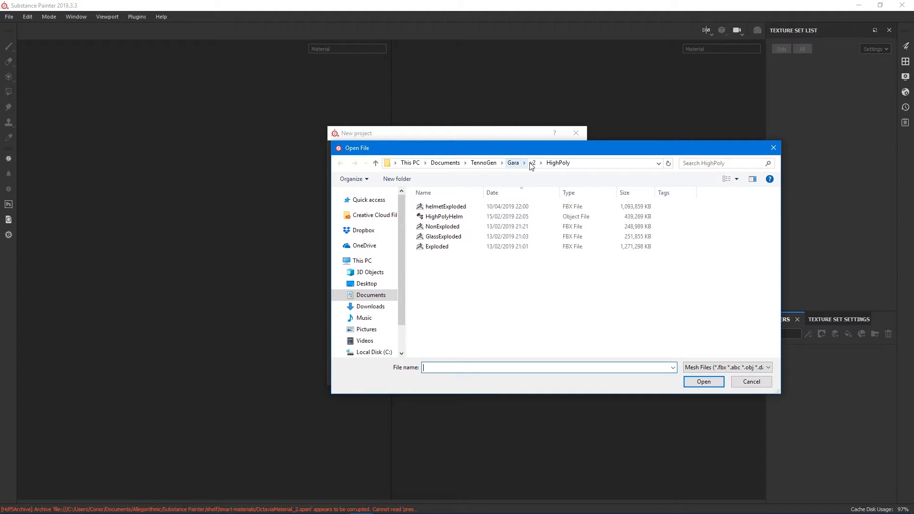
{"action": "left_click", "coordinate": [533, 164]}
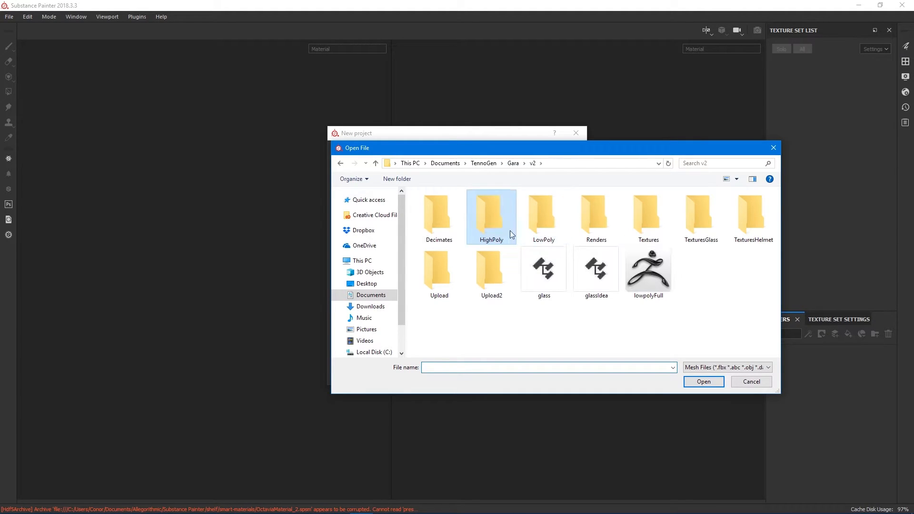
{"action": "left_click", "coordinate": [551, 219]}
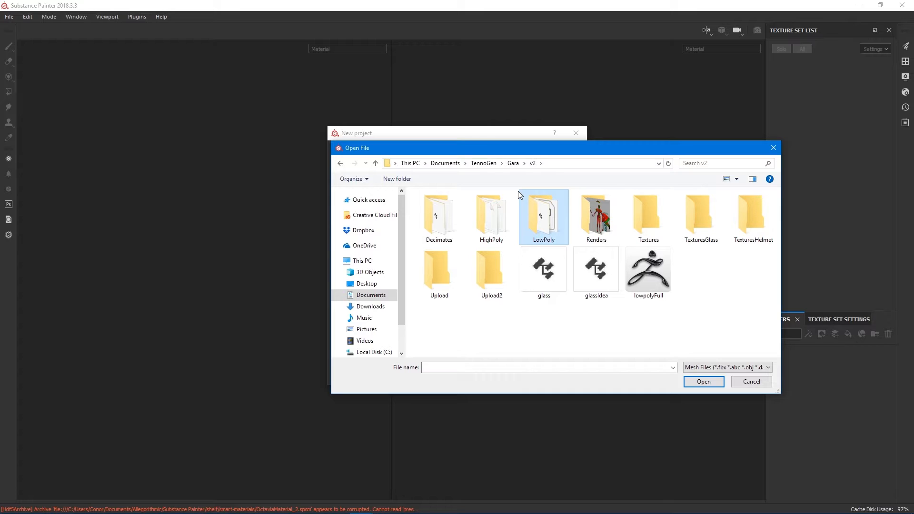
{"action": "double_click", "coordinate": [543, 212]}
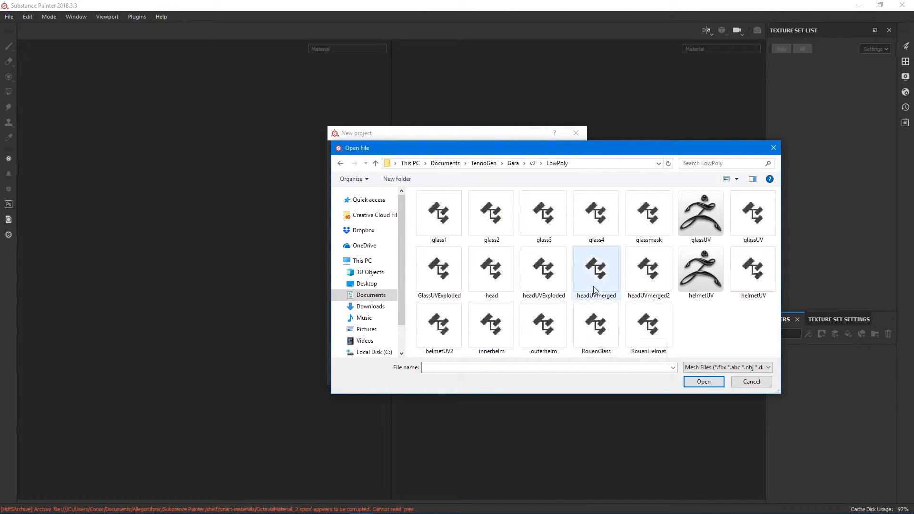
{"action": "left_click", "coordinate": [543, 274]}
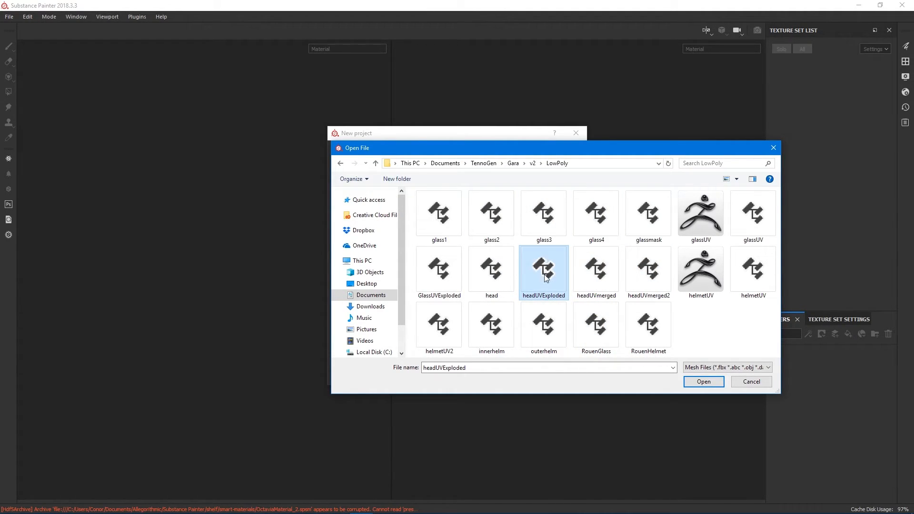
{"action": "left_click", "coordinate": [701, 383]}
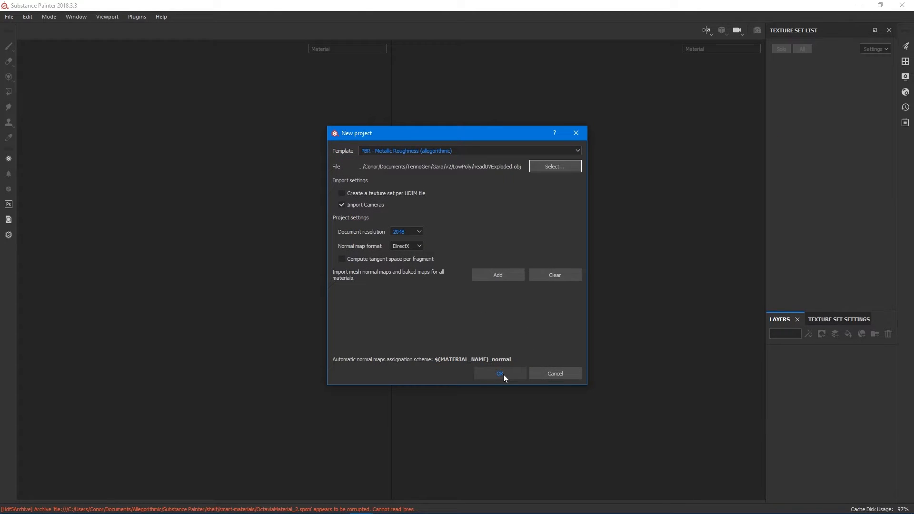
{"action": "left_click", "coordinate": [500, 374]}
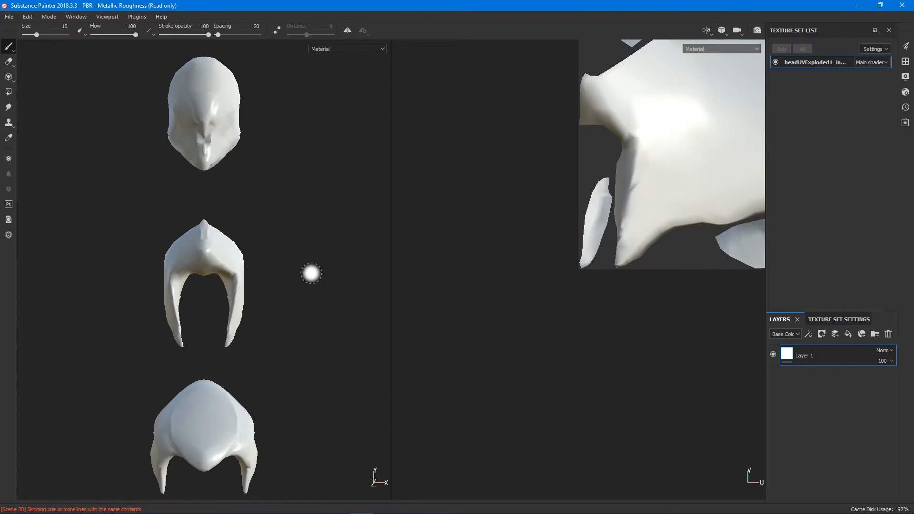
Step: Examine the exploded helmet parts in the 3D view and their UV islands in the 2D view
{"action": "scroll", "coordinate": [311, 273], "scroll_direction": "up", "scroll_amount": 3}
{"action": "scroll", "coordinate": [263, 269], "scroll_direction": "down", "scroll_amount": 8}
{"action": "scroll", "coordinate": [291, 259], "scroll_direction": "up", "scroll_amount": 2}
{"action": "scroll", "coordinate": [291, 259], "scroll_direction": "up", "scroll_amount": 1}
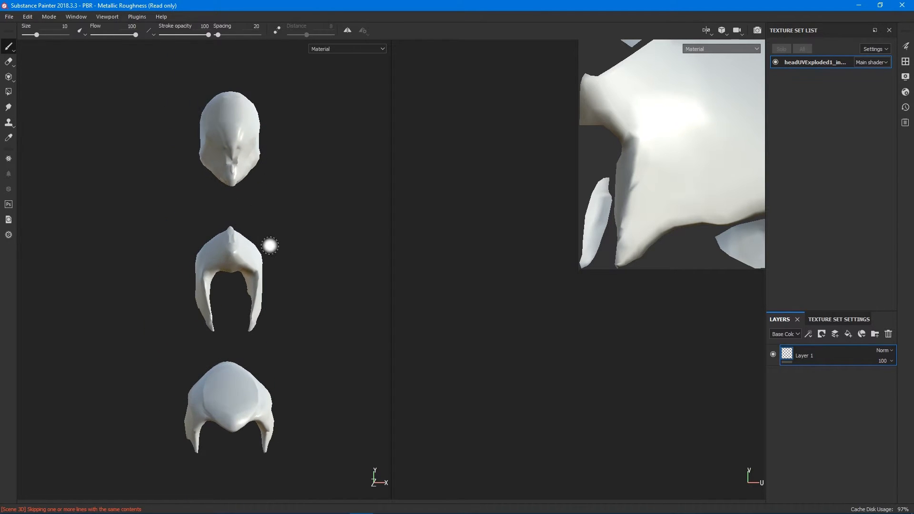
{"action": "key", "text": "super"}
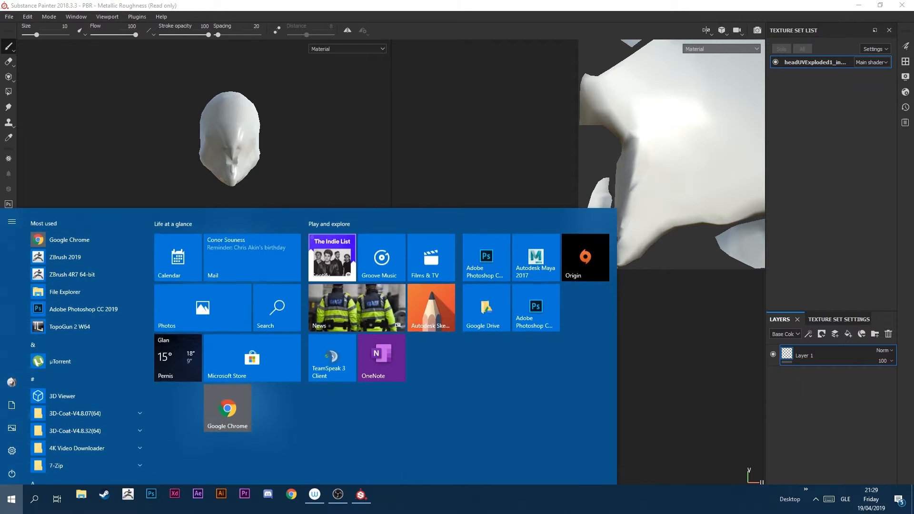
{"action": "left_click", "coordinate": [304, 126]}
{"action": "mouse_move", "coordinate": [332, 269]}
{"action": "left_mouse_down", "text": "alt"}
{"action": "mouse_move", "coordinate": [230, 261]}
{"action": "mouse_move", "coordinate": [317, 292]}
{"action": "mouse_move", "coordinate": [433, 289]}
{"action": "mouse_move", "coordinate": [299, 195]}
{"action": "mouse_move", "coordinate": [300, 225]}
{"action": "mouse_move", "coordinate": [356, 329]}
{"action": "mouse_move", "coordinate": [202, 359]}
{"action": "mouse_move", "coordinate": [380, 343]}
{"action": "mouse_move", "coordinate": [358, 350]}
{"action": "left_mouse_up", "text": "alt"}
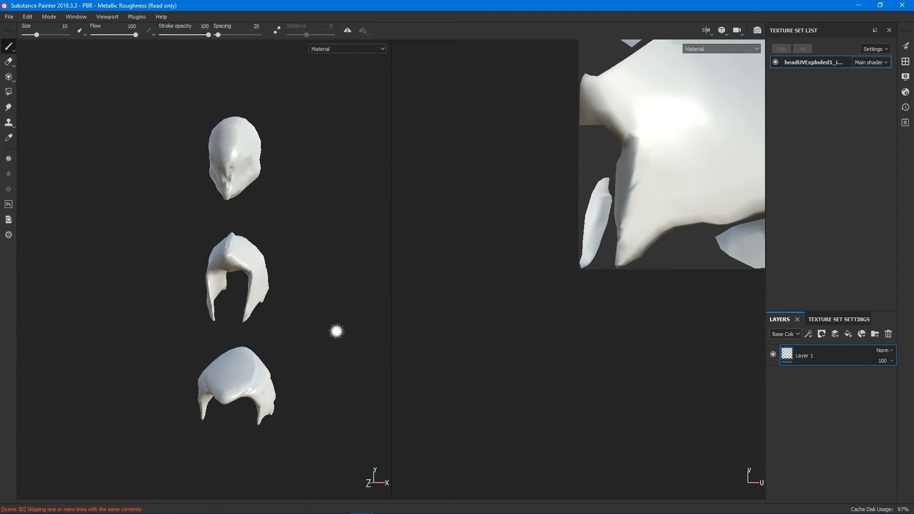
{"action": "scroll", "coordinate": [345, 325], "scroll_direction": "up", "scroll_amount": 1}
{"action": "scroll", "coordinate": [561, 233], "scroll_direction": "down", "scroll_amount": 2}
{"action": "middle_click_drag", "start_coordinate": [630, 227], "coordinate": [526, 336], "text": "alt"}
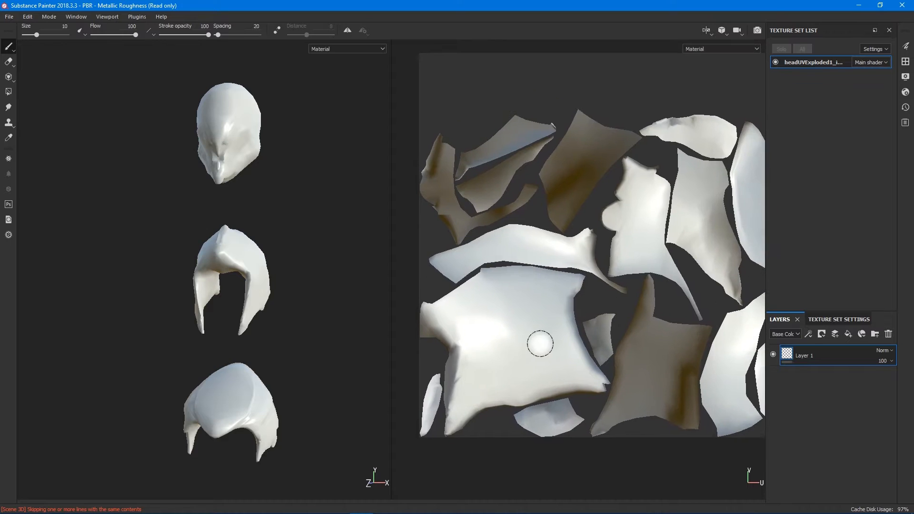
{"action": "scroll", "coordinate": [531, 347], "scroll_direction": "down", "scroll_amount": 3}
{"action": "scroll", "coordinate": [570, 312], "scroll_direction": "down", "scroll_amount": 5}
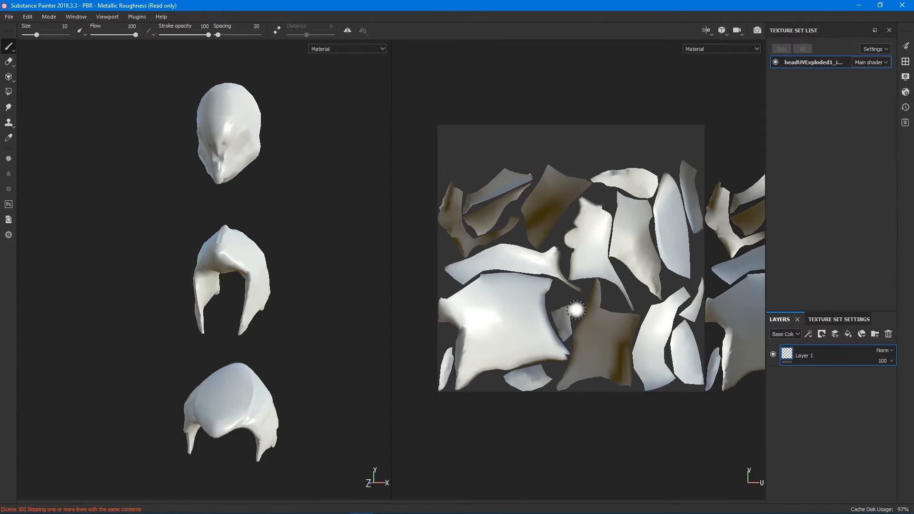
{"action": "scroll", "coordinate": [547, 290], "scroll_direction": "up", "scroll_amount": 2}
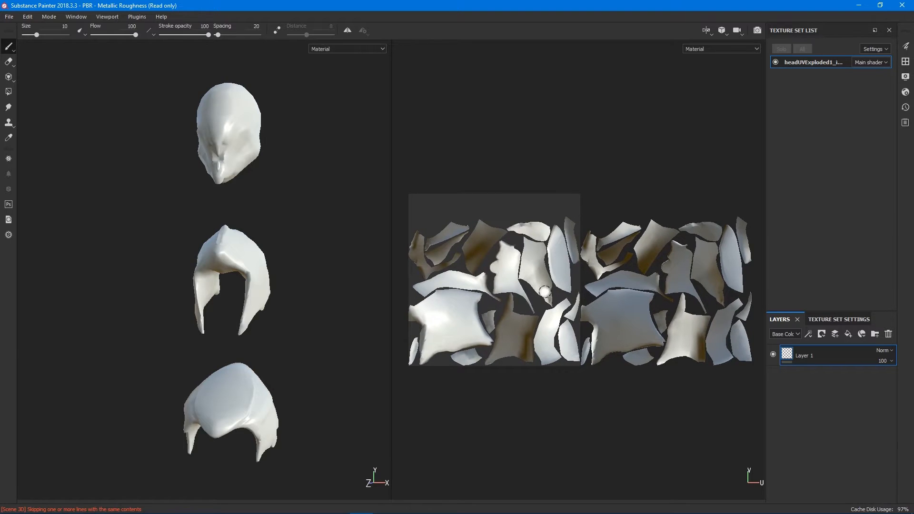
{"action": "scroll", "coordinate": [544, 291], "scroll_direction": "up", "scroll_amount": 1}
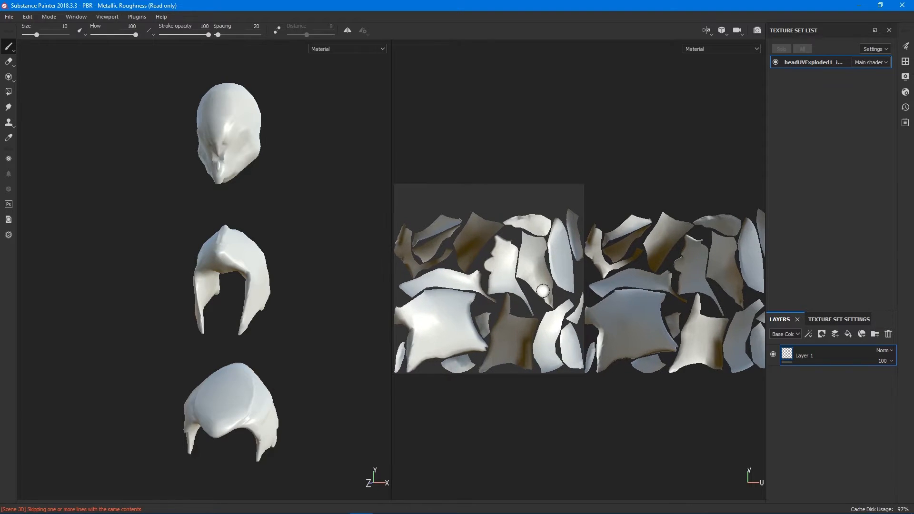
Step: Remove Layer 1 and change the main shader to EvolutionPBR_2018_2_0
{"action": "right_click", "coordinate": [830, 356]}
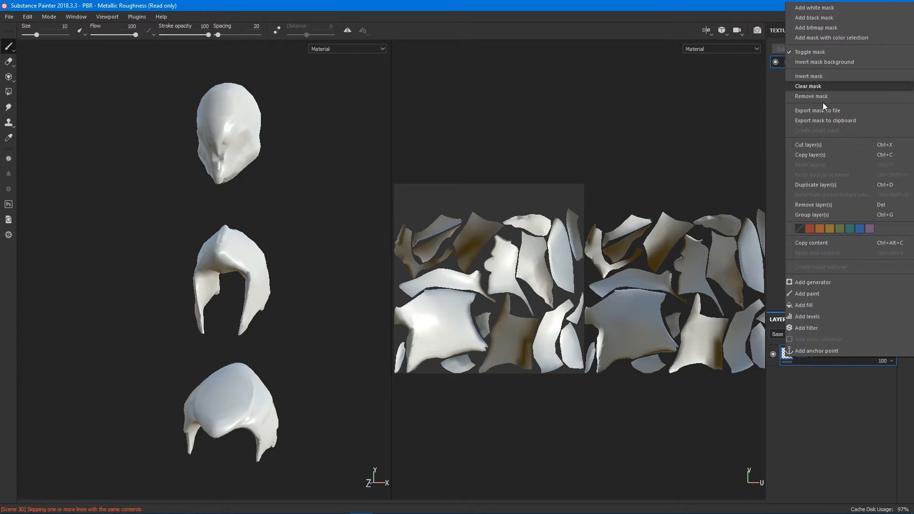
{"action": "left_click", "coordinate": [826, 204]}
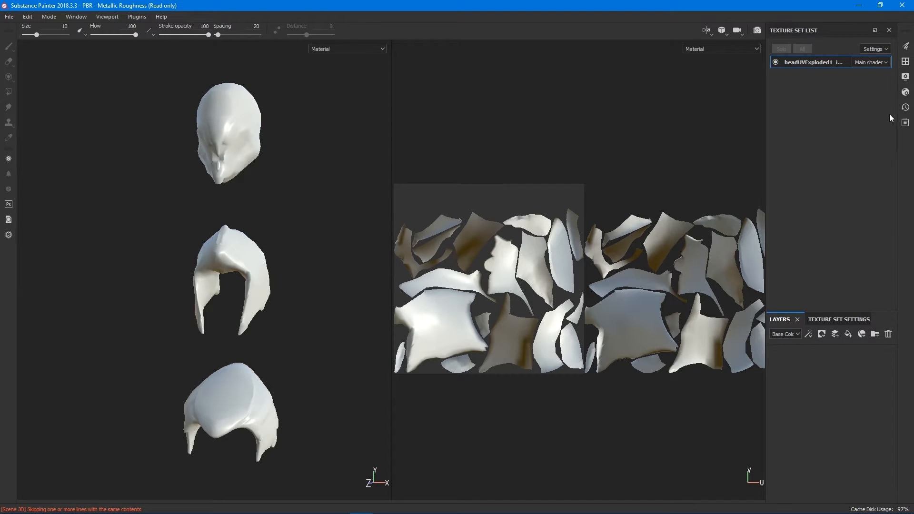
{"action": "left_click", "coordinate": [905, 93]}
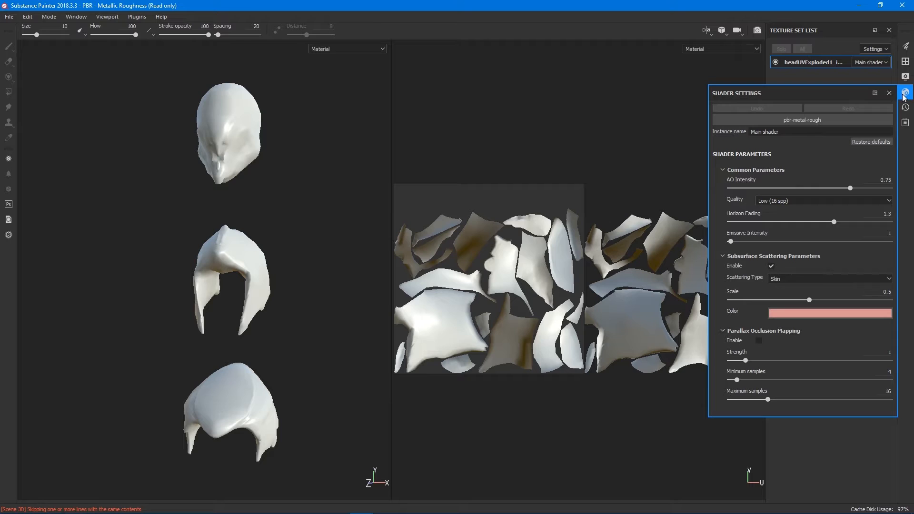
{"action": "left_click", "coordinate": [817, 121]}
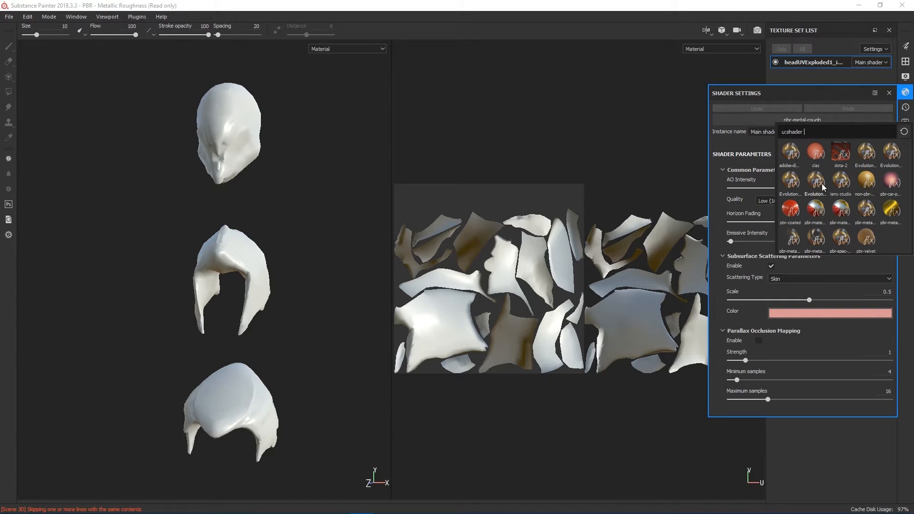
{"action": "left_click", "coordinate": [891, 153]}
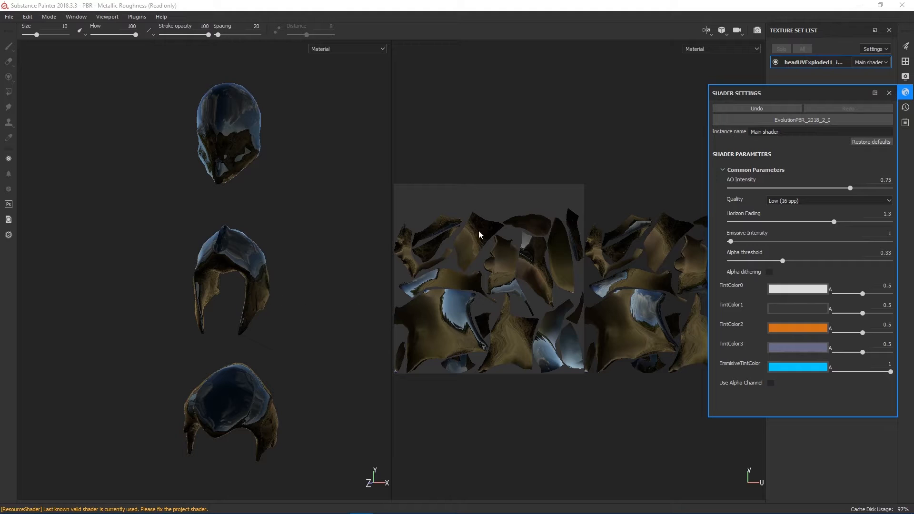
Step: Set the shader's TintColor0 to pure red and TintColor1 to bright green
{"action": "left_click", "coordinate": [792, 290]}
{"action": "left_click_drag", "start_coordinate": [828, 329], "coordinate": [859, 308]}
{"action": "left_click", "coordinate": [770, 311]}
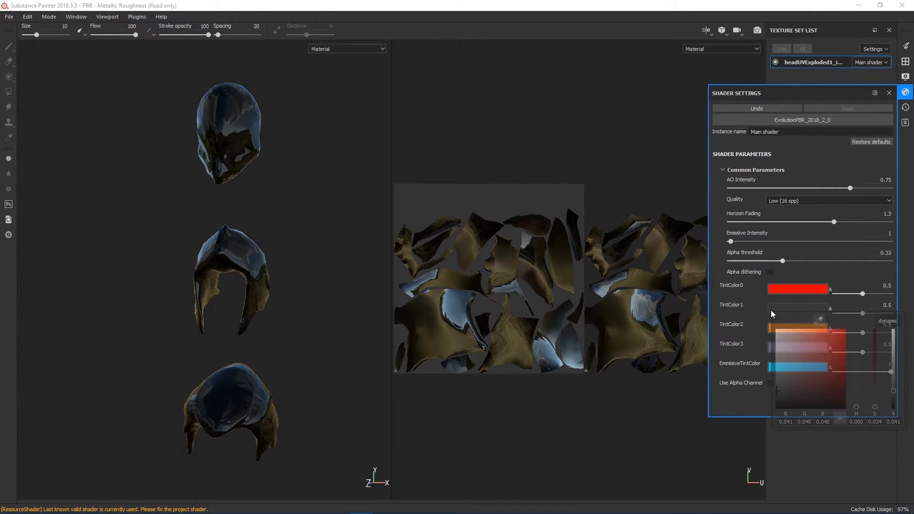
{"action": "left_click_drag", "start_coordinate": [837, 337], "coordinate": [854, 323]}
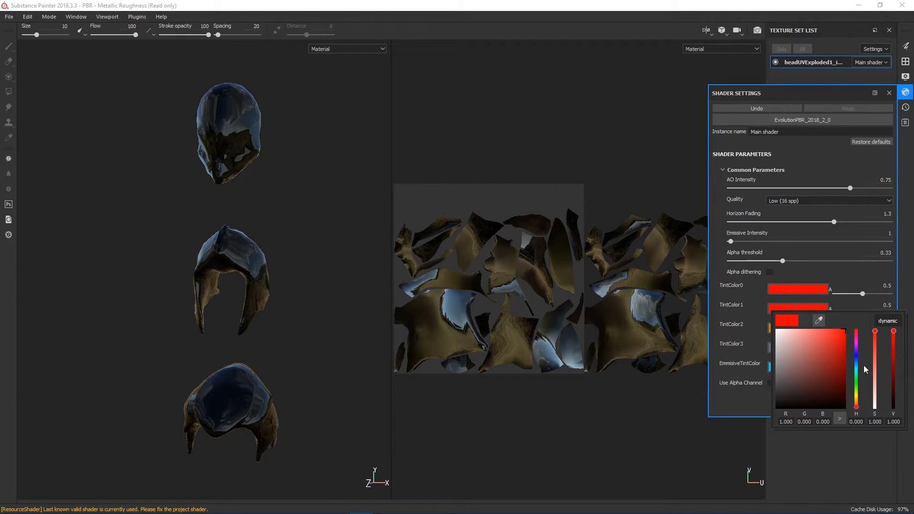
{"action": "left_click", "coordinate": [855, 389]}
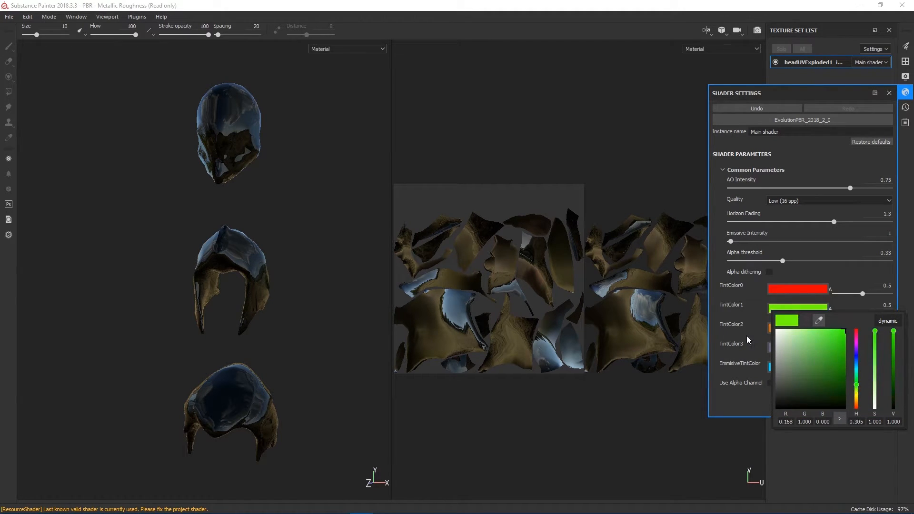
Step: Set the shader's TintColor2 to blue and TintColor3 to bright yellow, and close the shader settings
{"action": "left_click", "coordinate": [798, 327]}
{"action": "mouse_move", "coordinate": [847, 351]}
{"action": "left_mouse_down"}
{"action": "mouse_move", "coordinate": [855, 344]}
{"action": "mouse_move", "coordinate": [862, 374]}
{"action": "left_mouse_up"}
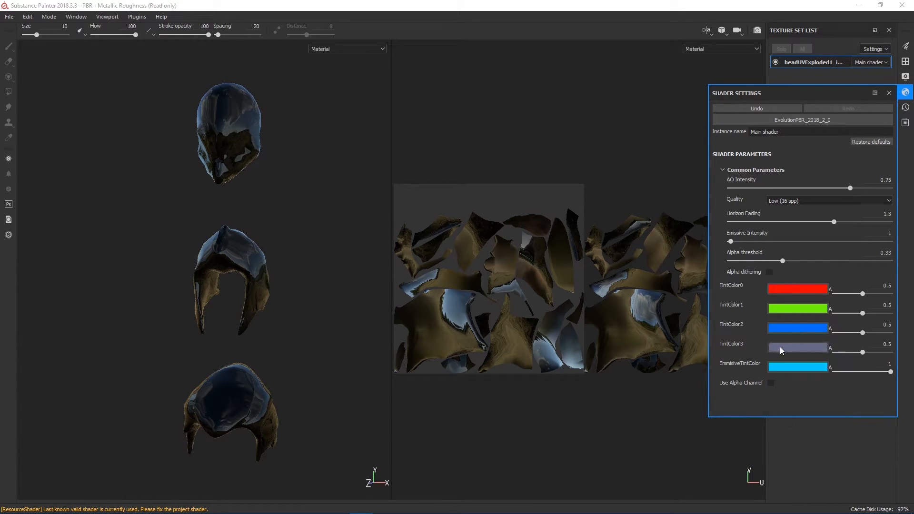
{"action": "left_click", "coordinate": [796, 348]}
{"action": "left_click_drag", "start_coordinate": [835, 391], "coordinate": [853, 367]}
{"action": "left_click_drag", "start_coordinate": [864, 411], "coordinate": [864, 430]}
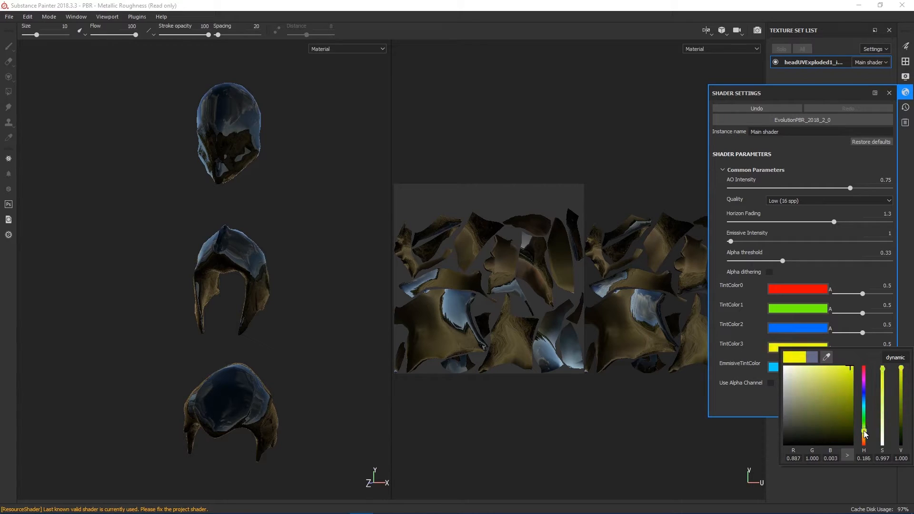
{"action": "left_click", "coordinate": [746, 354]}
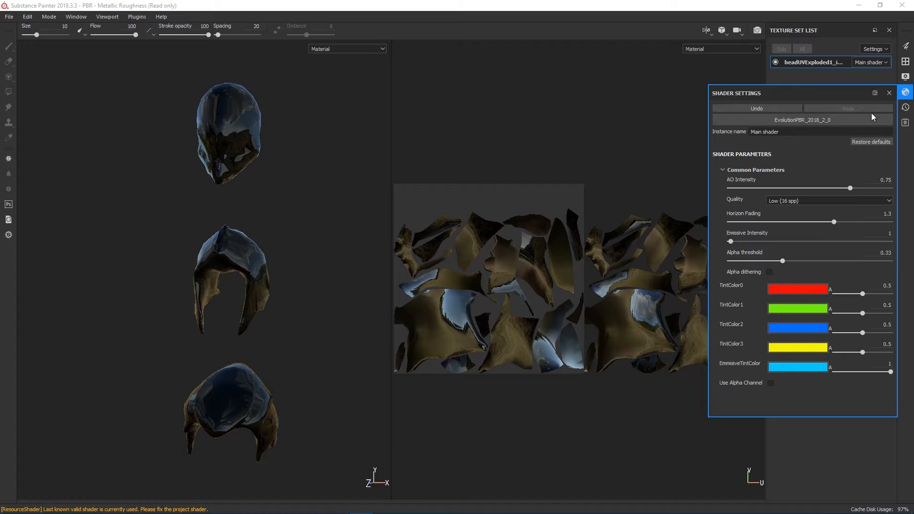
{"action": "left_click", "coordinate": [906, 92]}
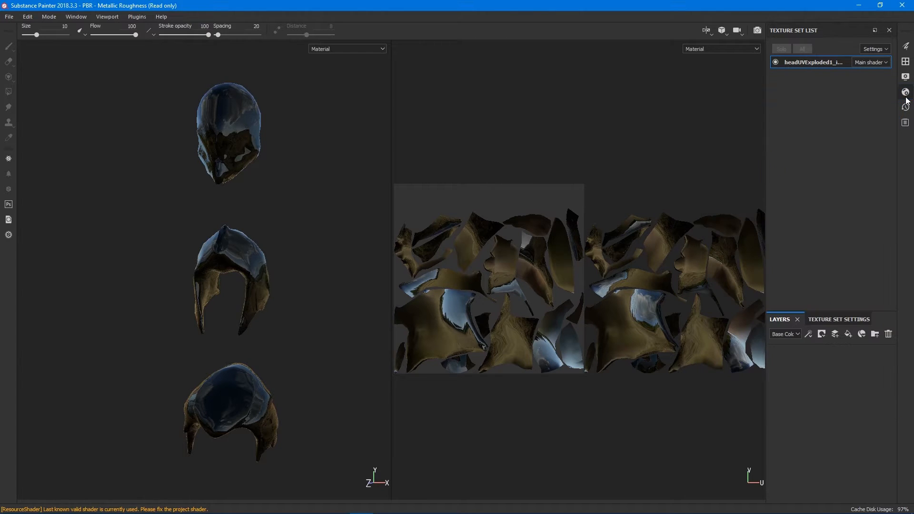
Step: Add a User0 channel to the texture set and change its format to RGB8
{"action": "left_click", "coordinate": [833, 320]}
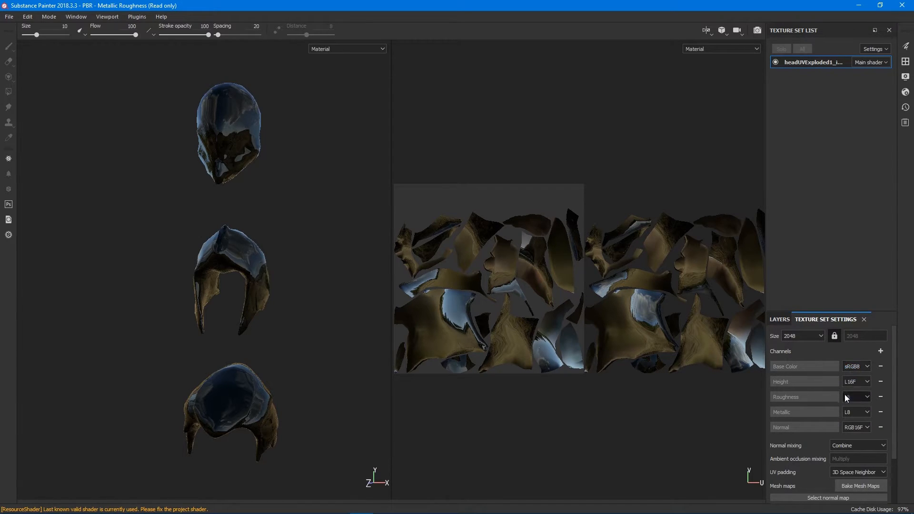
{"action": "left_click", "coordinate": [880, 351]}
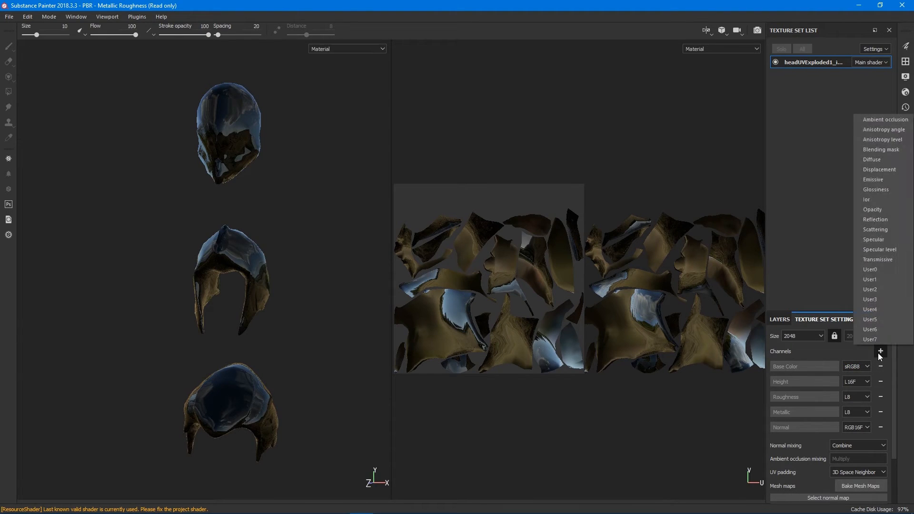
{"action": "left_click", "coordinate": [871, 270]}
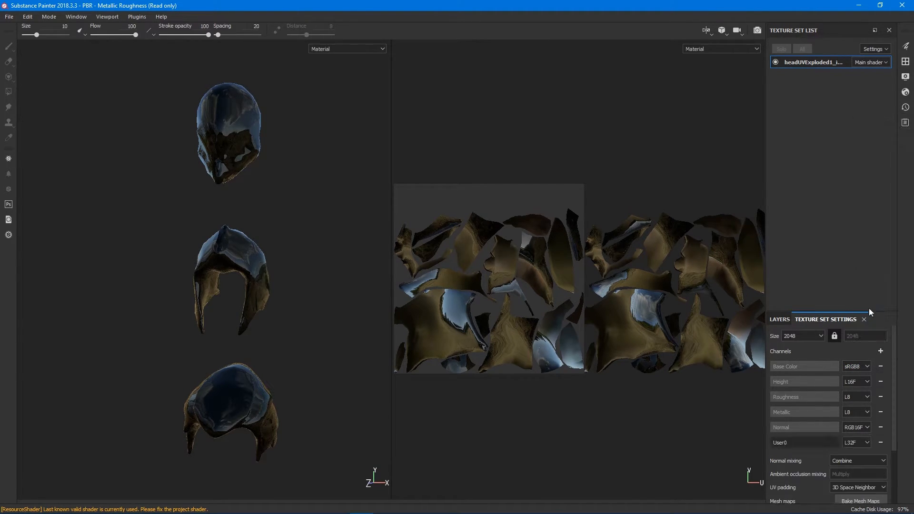
{"action": "left_click", "coordinate": [858, 441]}
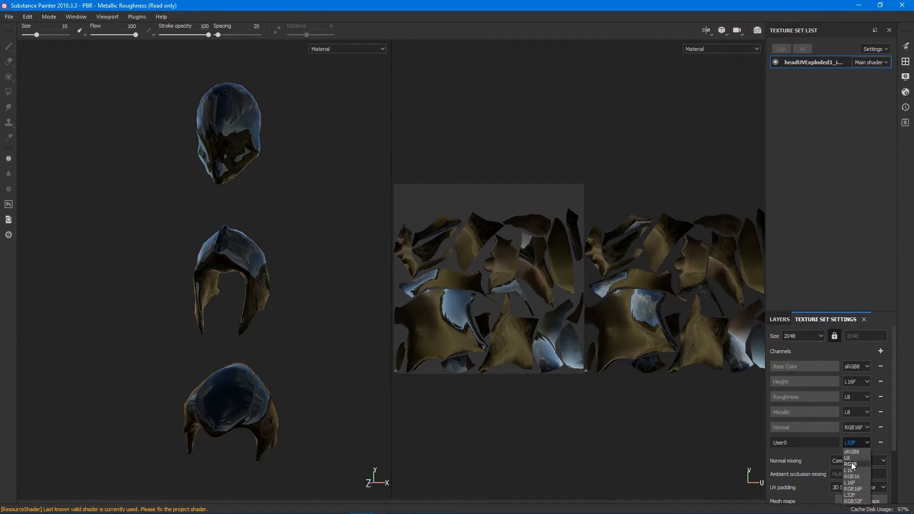
{"action": "left_click", "coordinate": [852, 462]}
{"action": "scroll", "coordinate": [837, 405], "scroll_direction": "down", "scroll_amount": 1}
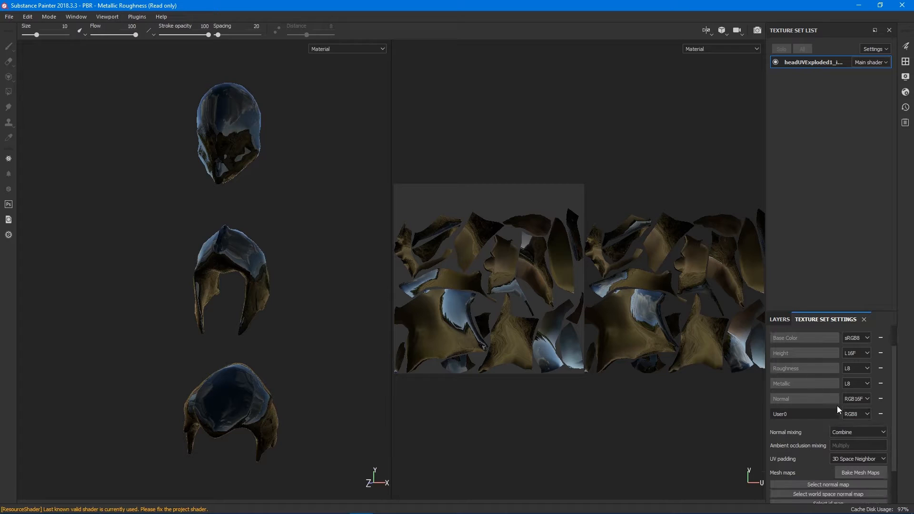
Step: Add the User1 and Emissive channels to the texture set
{"action": "scroll", "coordinate": [874, 344], "scroll_direction": "up", "scroll_amount": 1}
{"action": "left_click", "coordinate": [880, 351]}
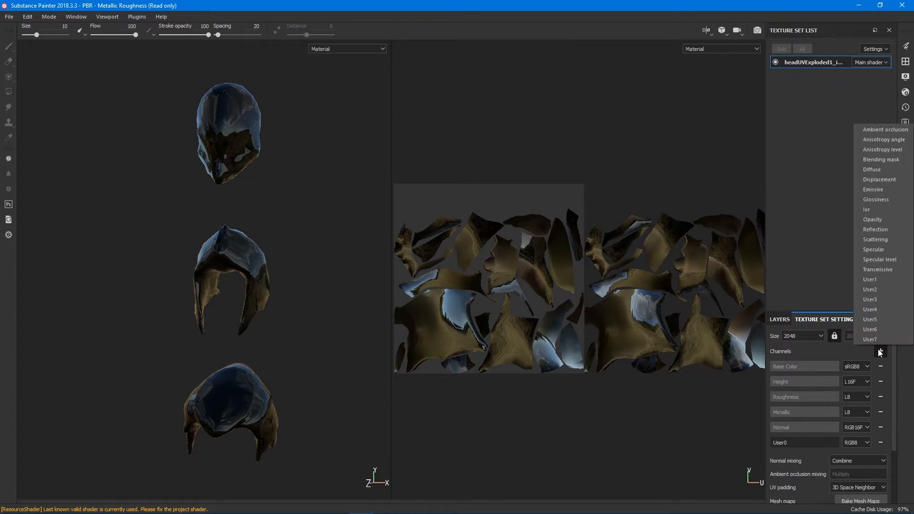
{"action": "left_click", "coordinate": [878, 281]}
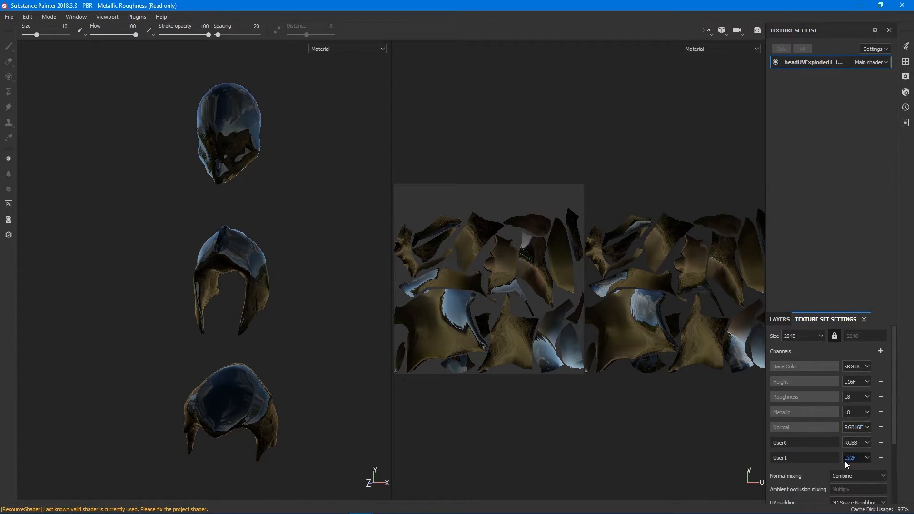
{"action": "left_click", "coordinate": [880, 351]}
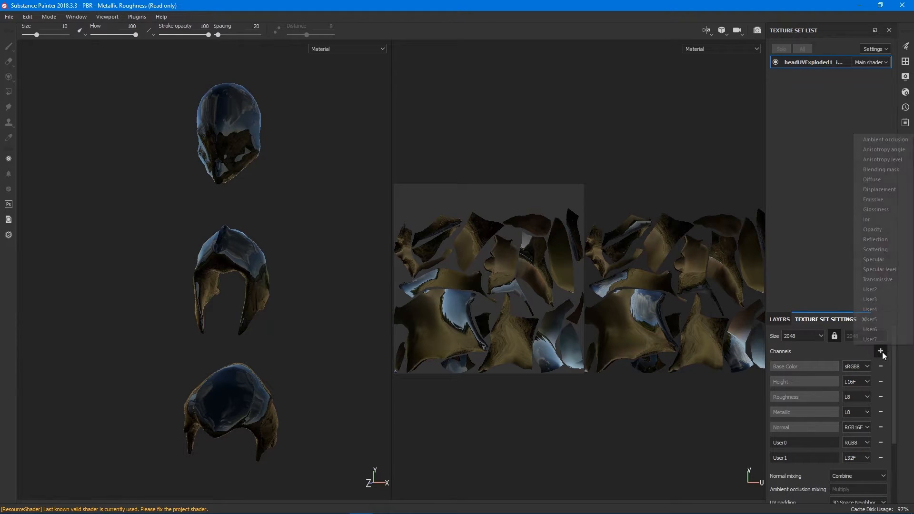
{"action": "left_click", "coordinate": [882, 200]}
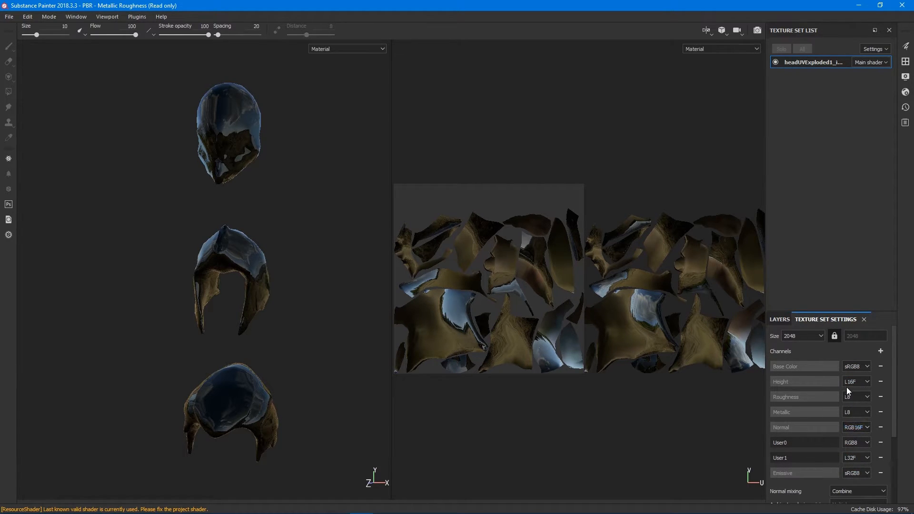
Step: Unlink the texture set's dimensions and set its size to 2048 by 1024
{"action": "left_click", "coordinate": [834, 336]}
{"action": "left_click", "coordinate": [859, 336]}
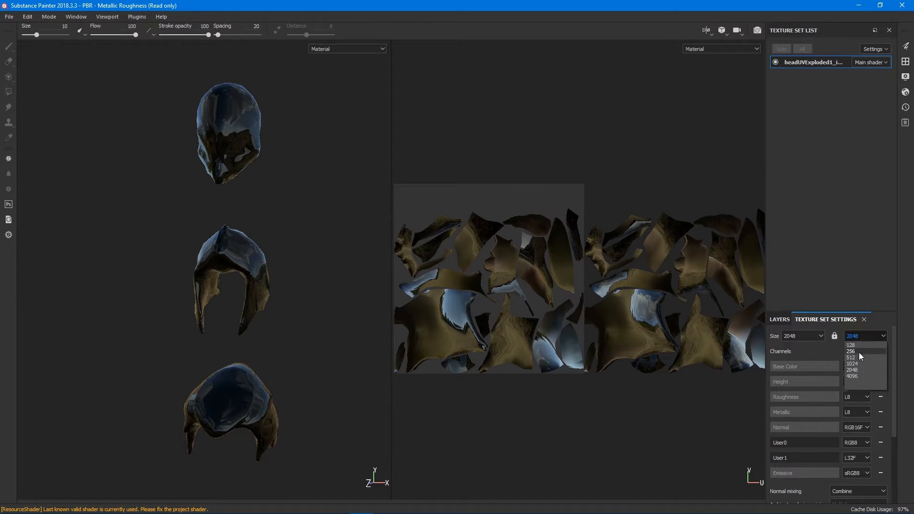
{"action": "left_click", "coordinate": [852, 364]}
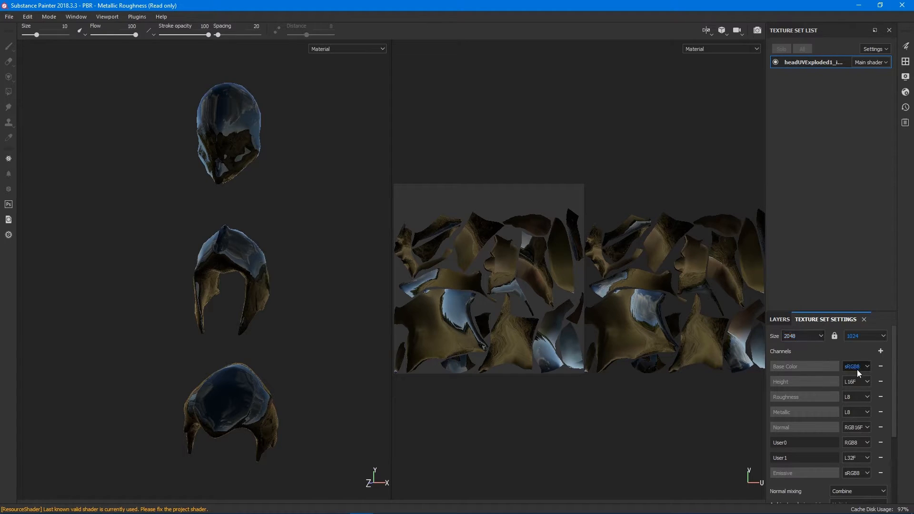
Step: Start baking mesh maps, unlink the output dimensions and set the output size to 2048 by 1024
{"action": "scroll", "coordinate": [857, 376], "scroll_direction": "down", "scroll_amount": 3}
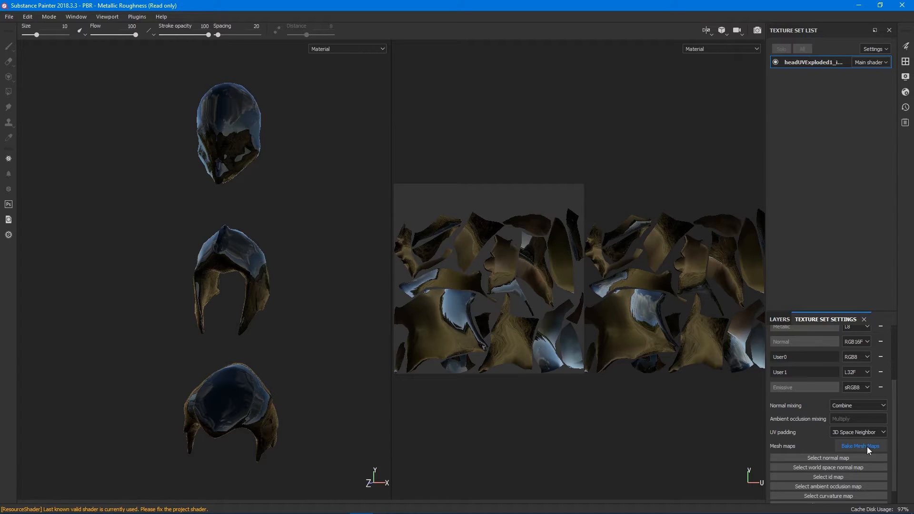
{"action": "left_click", "coordinate": [867, 446]}
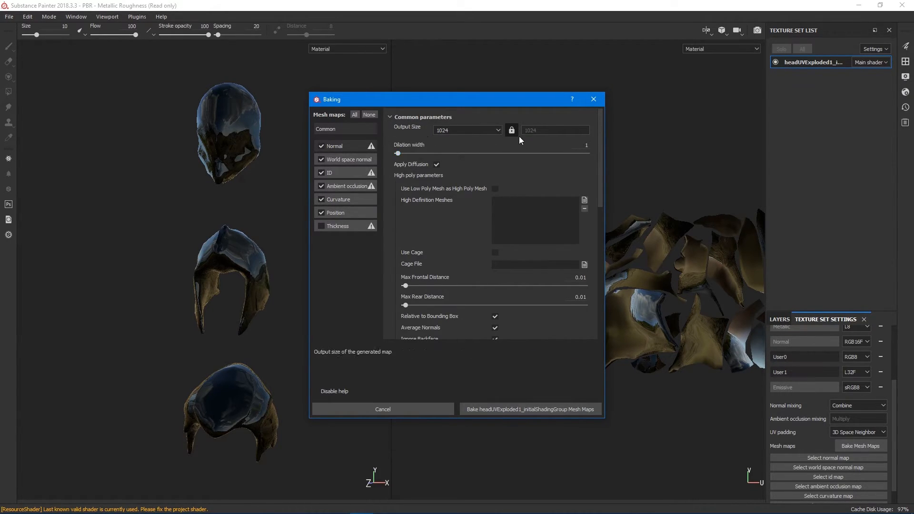
{"action": "left_click", "coordinate": [490, 130]}
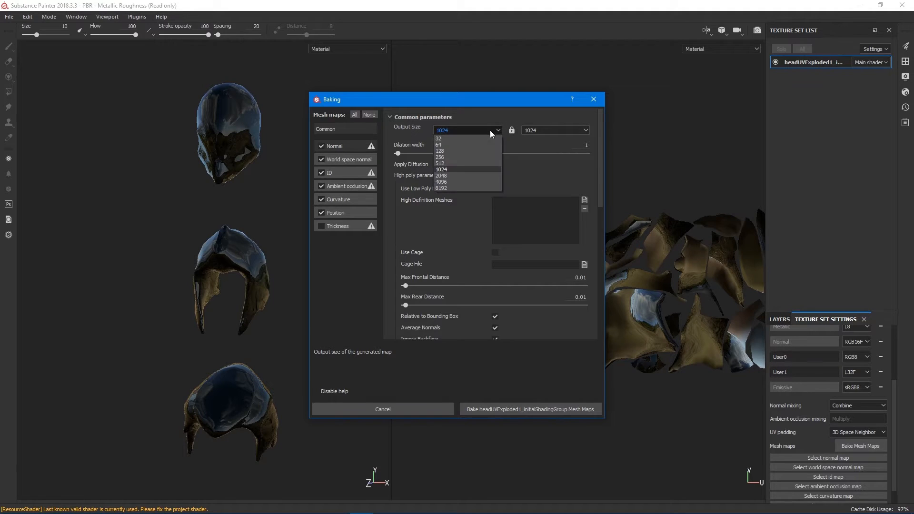
{"action": "left_click", "coordinate": [453, 174]}
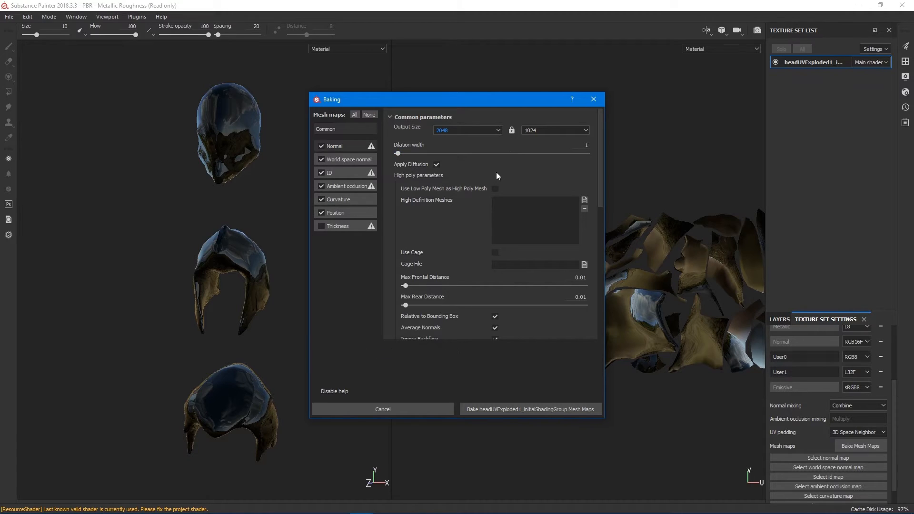
Step: Set the bake's antialiasing to Subsampling 8x8
{"action": "scroll", "coordinate": [473, 254], "scroll_direction": "down", "scroll_amount": 3}
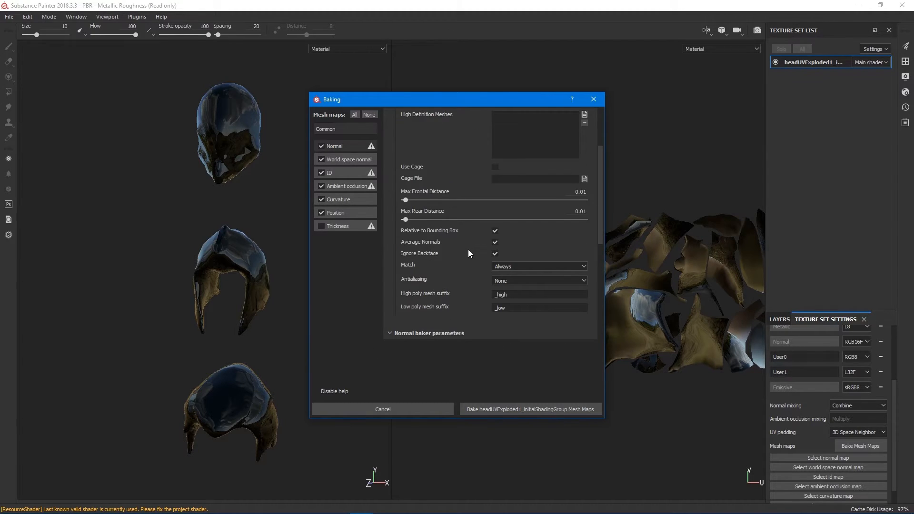
{"action": "scroll", "coordinate": [468, 249], "scroll_direction": "down", "scroll_amount": 1}
{"action": "scroll", "coordinate": [468, 249], "scroll_direction": "down", "scroll_amount": 2}
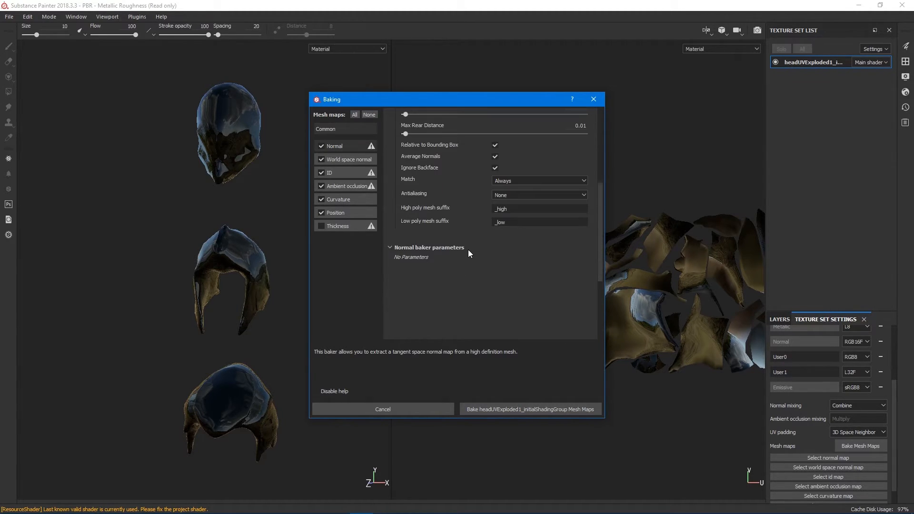
{"action": "left_click", "coordinate": [513, 196]}
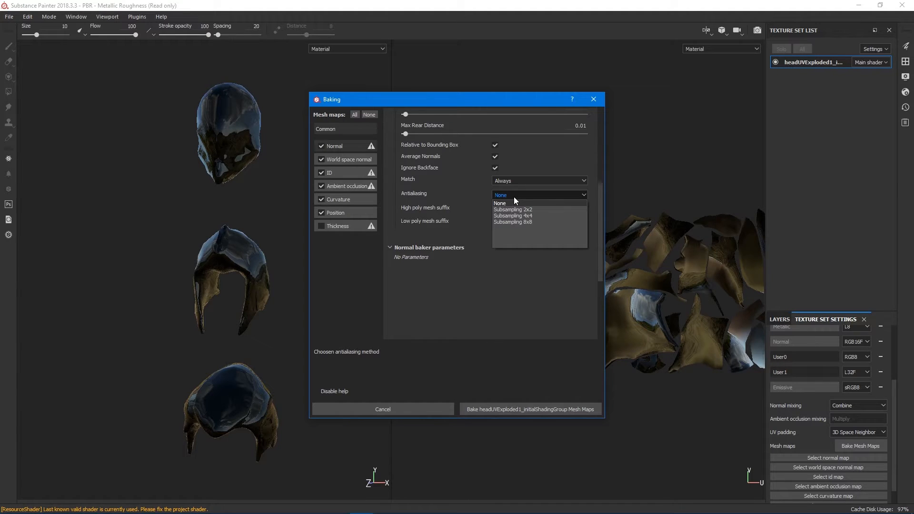
{"action": "left_click", "coordinate": [499, 221]}
Step: Set the bake's Max Frontal Distance to 0.035 and Max Rear Distance to 0.03, and the curvature baker's Details to 0.36
{"action": "scroll", "coordinate": [503, 256], "scroll_direction": "up", "scroll_amount": 4}
{"action": "scroll", "coordinate": [504, 256], "scroll_direction": "up", "scroll_amount": 2}
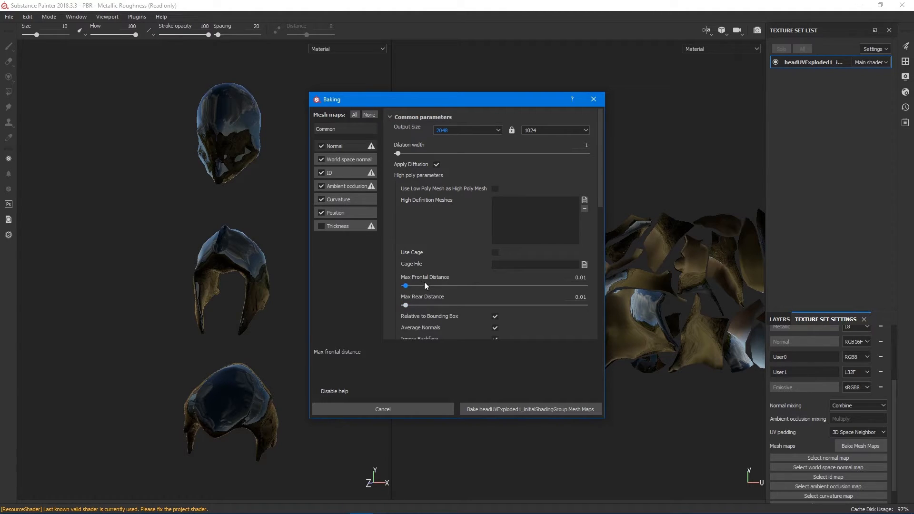
{"action": "left_click_drag", "start_coordinate": [405, 286], "coordinate": [410, 300]}
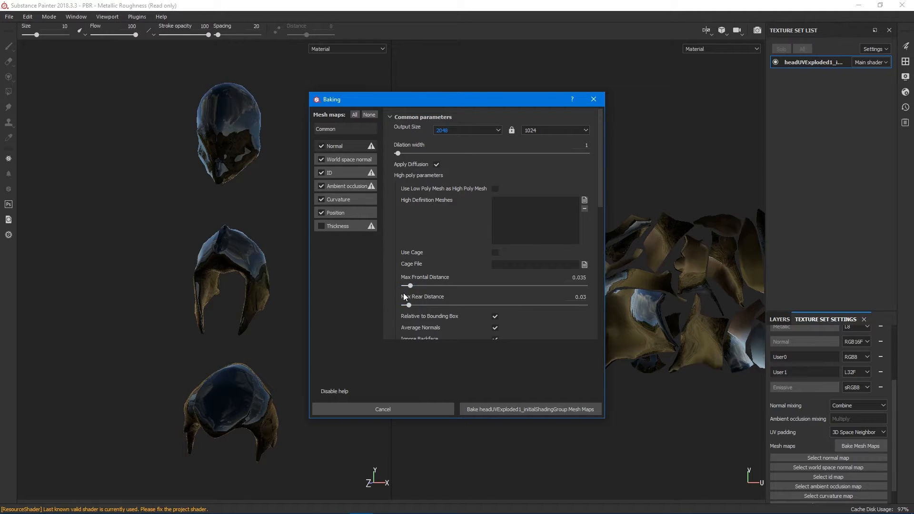
{"action": "left_click", "coordinate": [352, 202]}
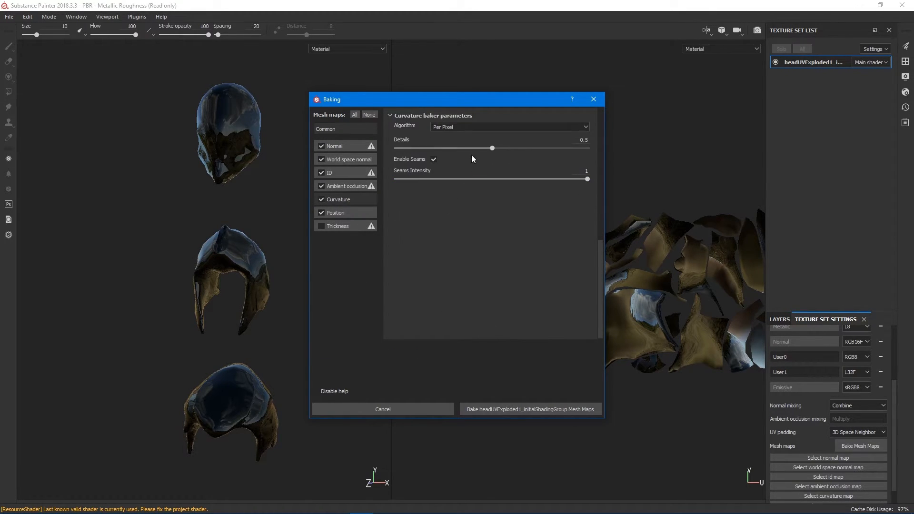
{"action": "left_click_drag", "start_coordinate": [489, 148], "coordinate": [465, 148]}
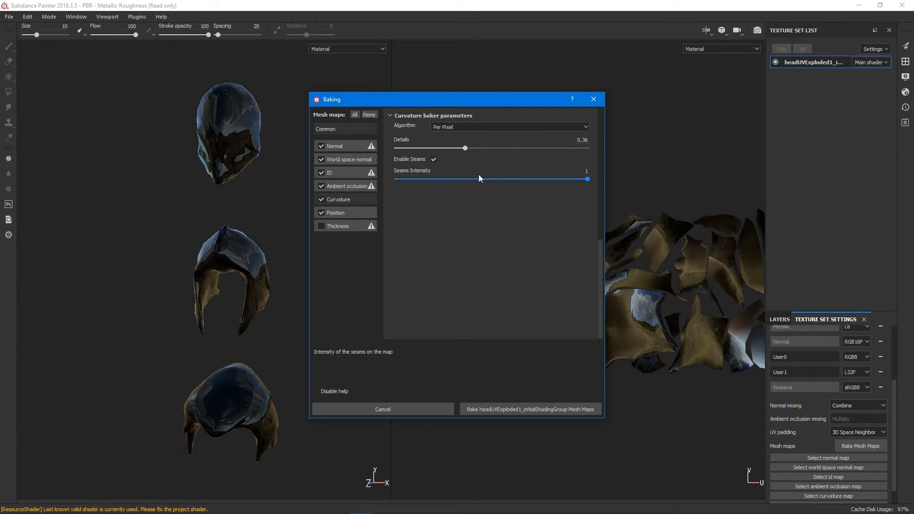
Step: Load helmetExploded from the HighPoly folder as the high definition mesh and bake the texture set's mesh maps
{"action": "scroll", "coordinate": [492, 239], "scroll_direction": "up", "scroll_amount": 10}
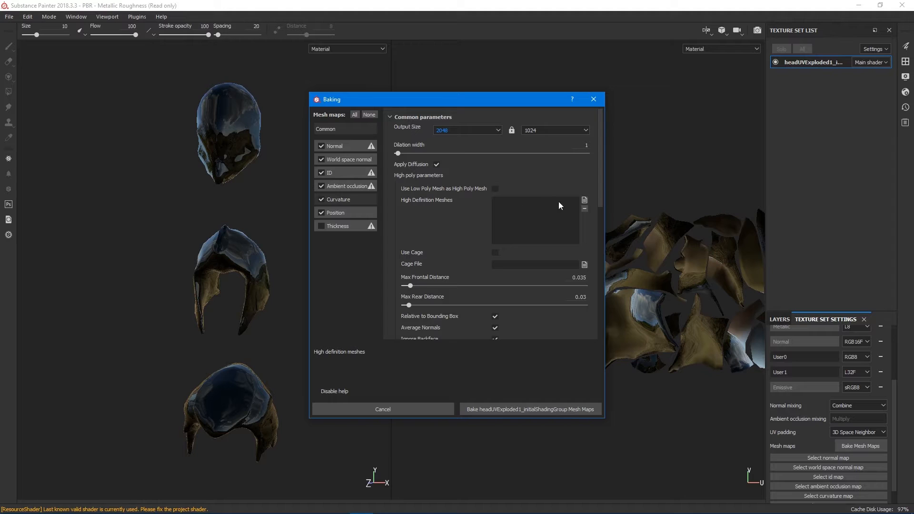
{"action": "left_click", "coordinate": [584, 200]}
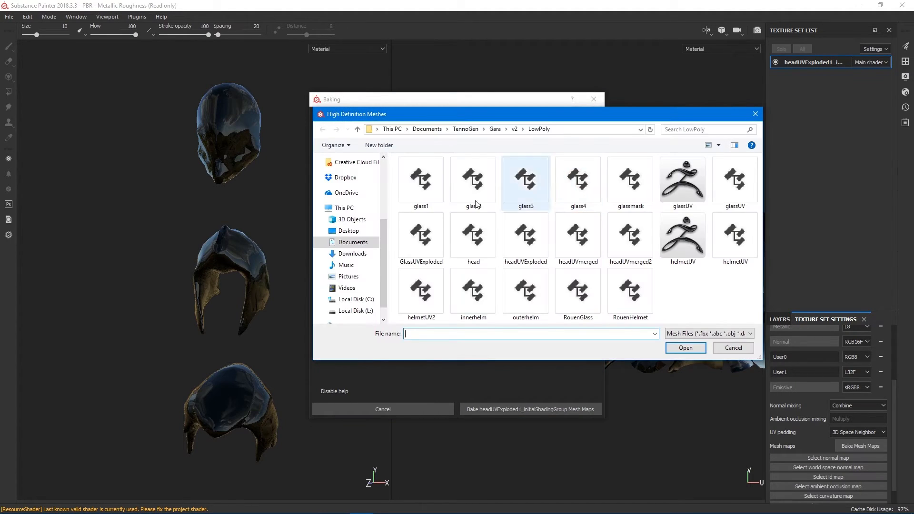
{"action": "left_click", "coordinate": [515, 129]}
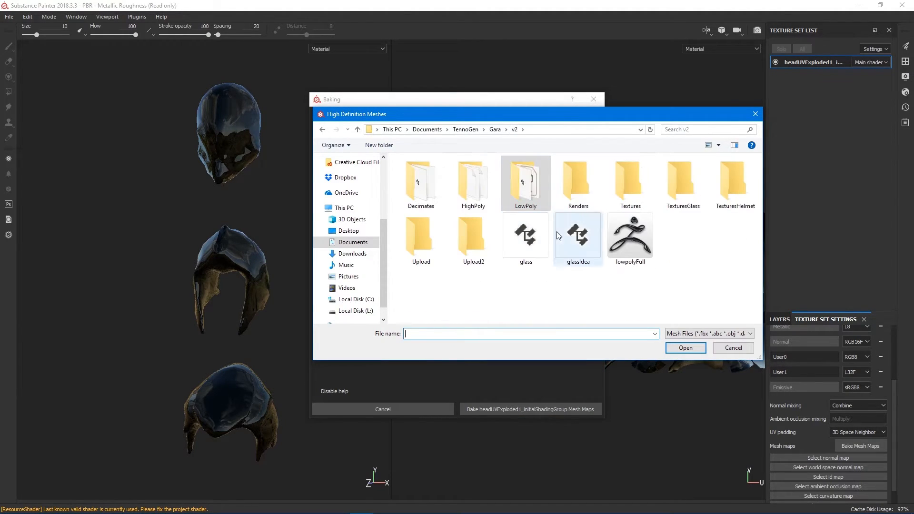
{"action": "double_click", "coordinate": [473, 200]}
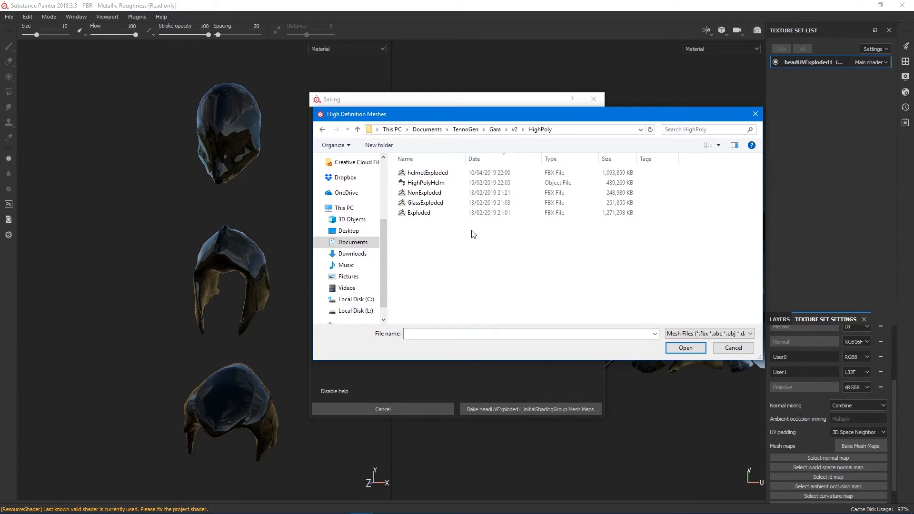
{"action": "left_click", "coordinate": [442, 173]}
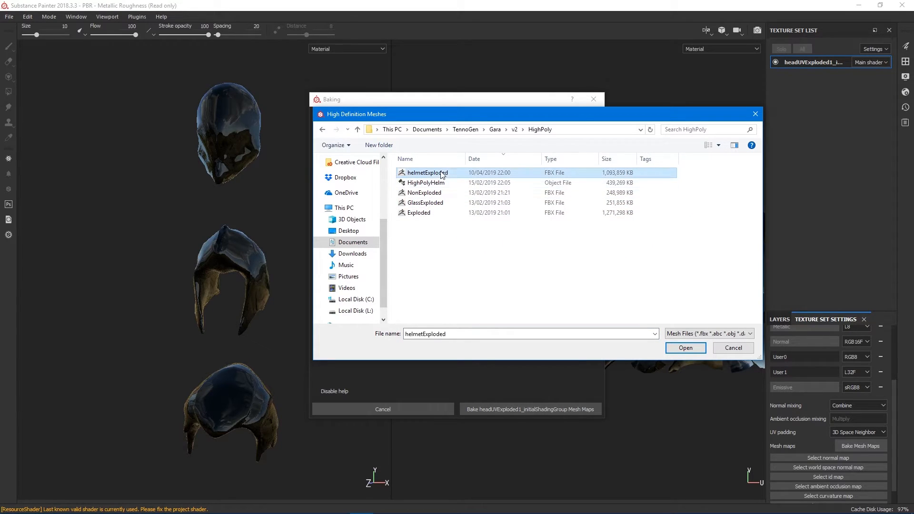
{"action": "left_click", "coordinate": [685, 348]}
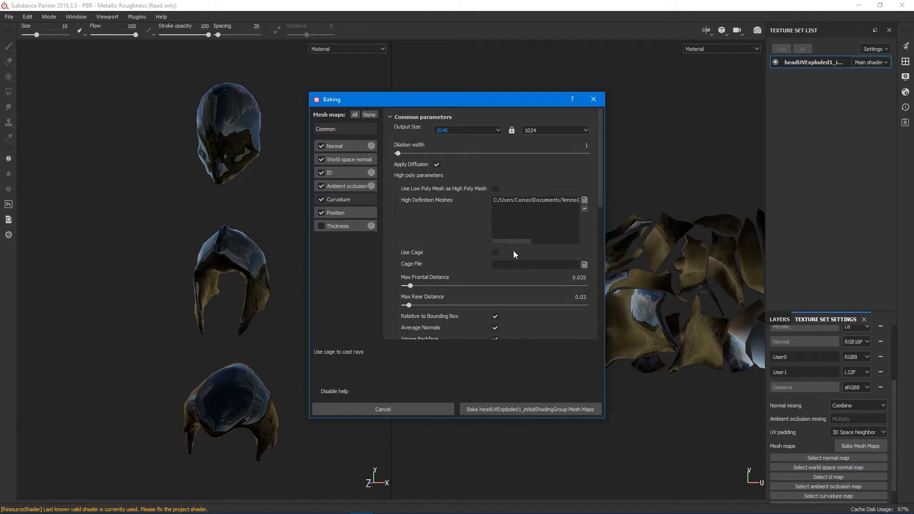
{"action": "scroll", "coordinate": [437, 242], "scroll_direction": "down", "scroll_amount": 3}
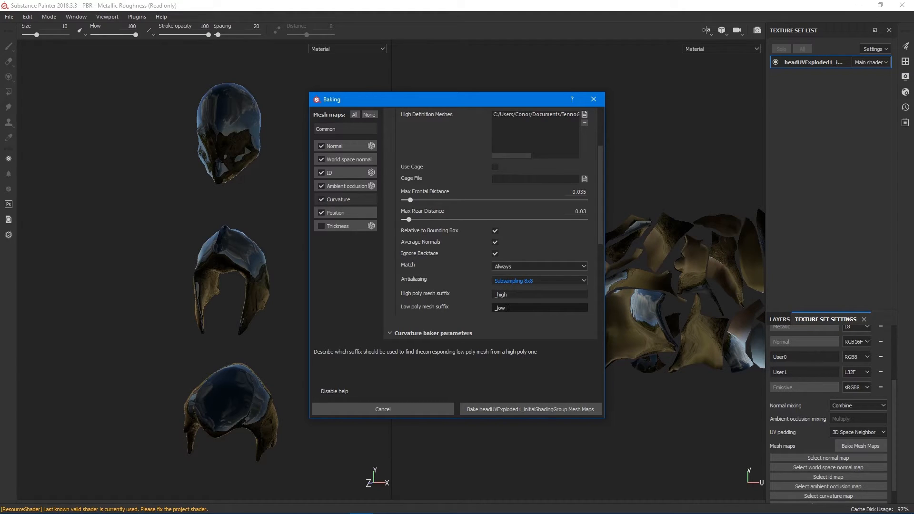
{"action": "left_click", "coordinate": [529, 406]}
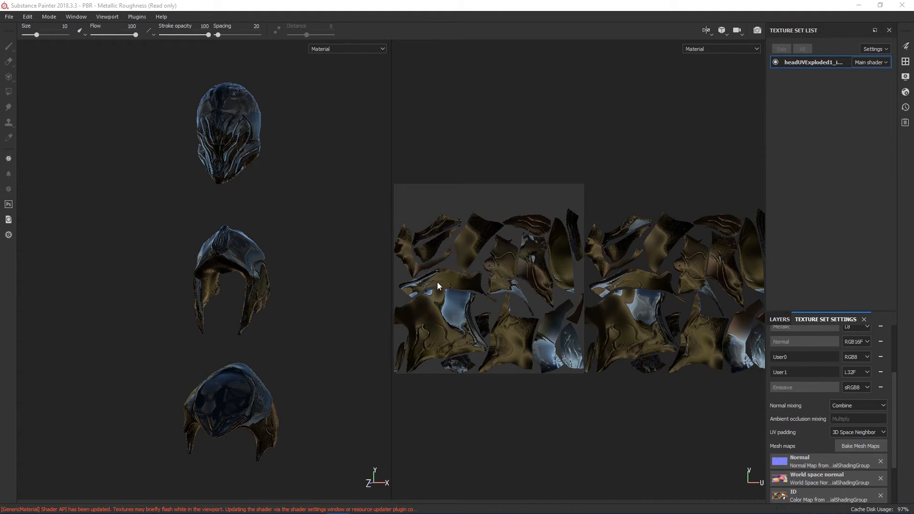
Step: Enlarge the texture set settings area and bring the layer stack into view
{"action": "scroll", "coordinate": [235, 268], "scroll_direction": "up", "scroll_amount": 5}
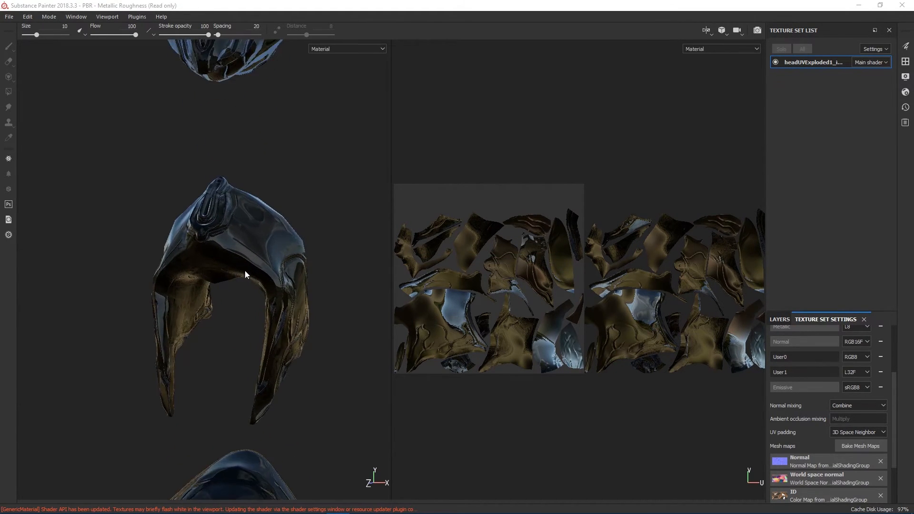
{"action": "left_click_drag", "start_coordinate": [301, 249], "coordinate": [229, 248], "text": "alt"}
{"action": "left_click_drag", "start_coordinate": [230, 329], "coordinate": [303, 279], "text": "alt"}
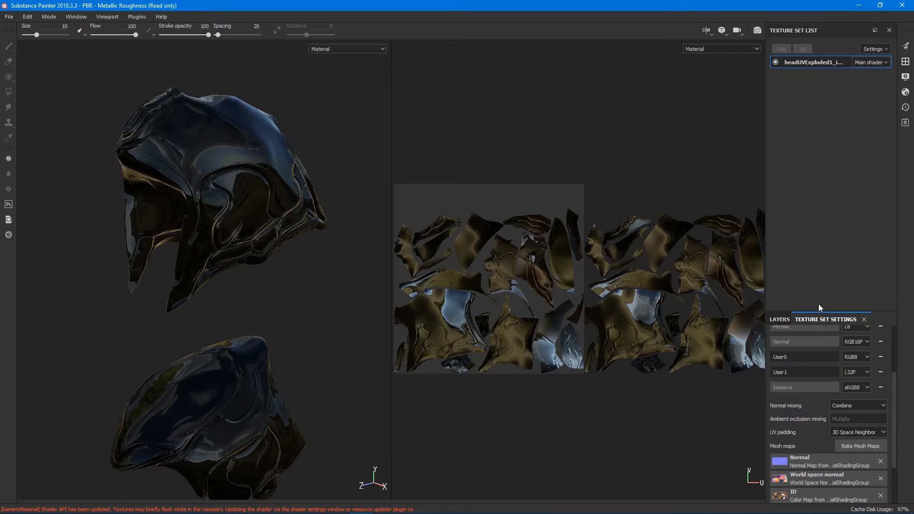
{"action": "left_click_drag", "start_coordinate": [814, 310], "coordinate": [809, 159]}
{"action": "left_click", "coordinate": [779, 167]}
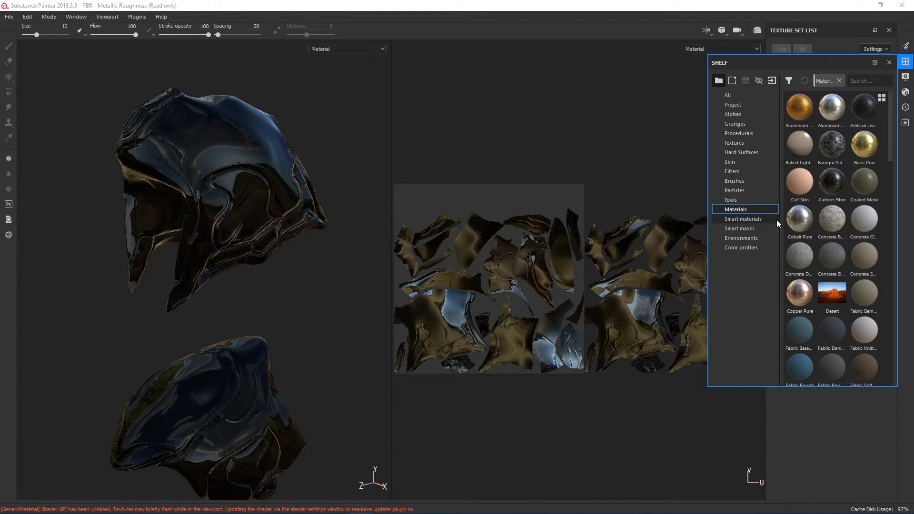
Step: Apply the FrostHelmetMat smart material to the helmet's layer stack
{"action": "left_click", "coordinate": [742, 219]}
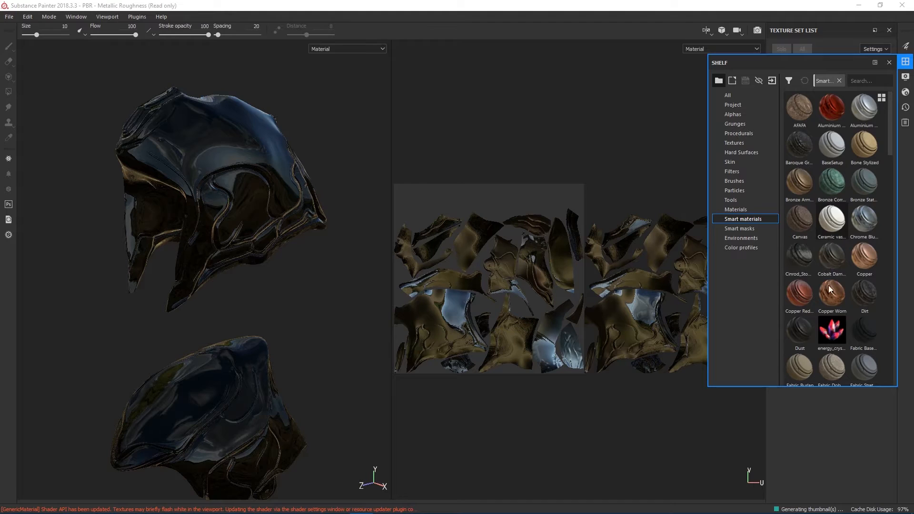
{"action": "scroll", "coordinate": [839, 276], "scroll_direction": "down", "scroll_amount": 3}
{"action": "scroll", "coordinate": [840, 232], "scroll_direction": "down", "scroll_amount": 3}
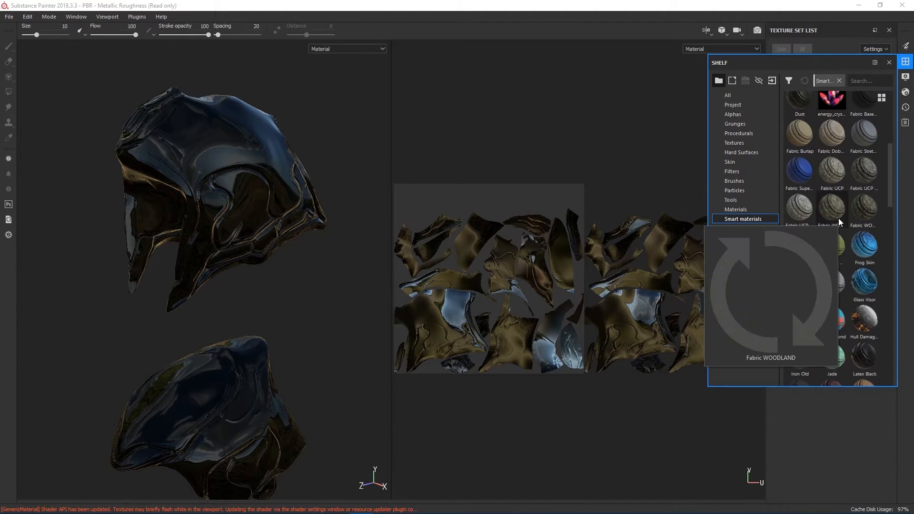
{"action": "left_click_drag", "start_coordinate": [803, 285], "coordinate": [821, 445]}
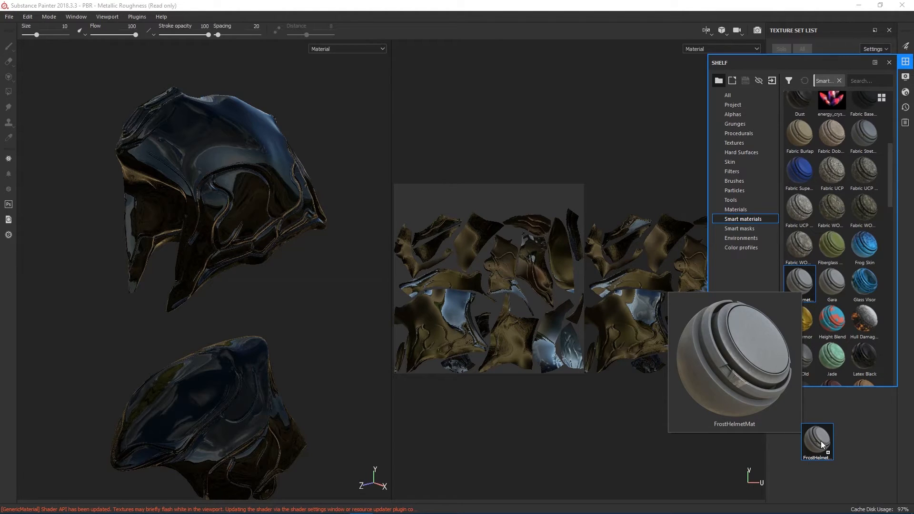
{"action": "left_click_drag", "start_coordinate": [822, 438], "coordinate": [823, 435]}
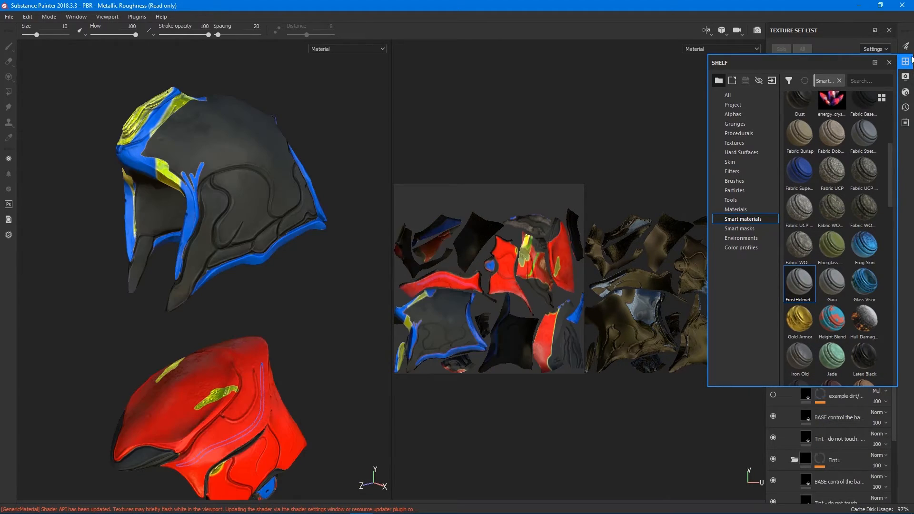
{"action": "left_click", "coordinate": [905, 62]}
Step: Remove the paint and color selection effects from the Tint1 folder's mask
{"action": "scroll", "coordinate": [165, 228], "scroll_direction": "up", "scroll_amount": 3}
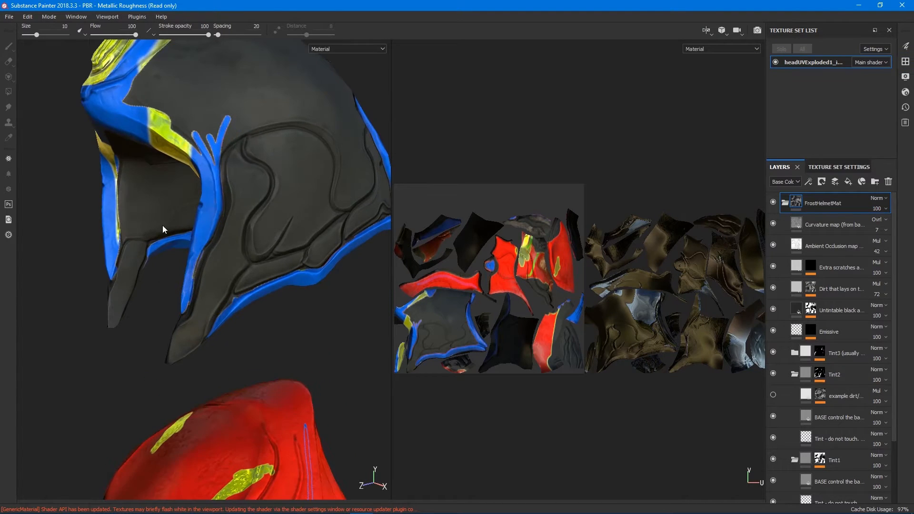
{"action": "scroll", "coordinate": [166, 227], "scroll_direction": "down", "scroll_amount": 6}
{"action": "left_click_drag", "start_coordinate": [161, 231], "coordinate": [206, 199], "text": "alt"}
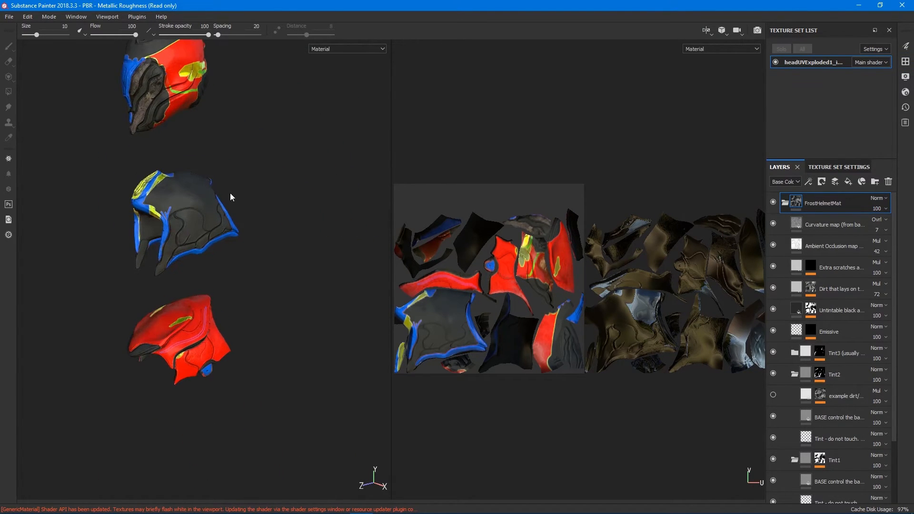
{"action": "scroll", "coordinate": [230, 193], "scroll_direction": "down", "scroll_amount": 1}
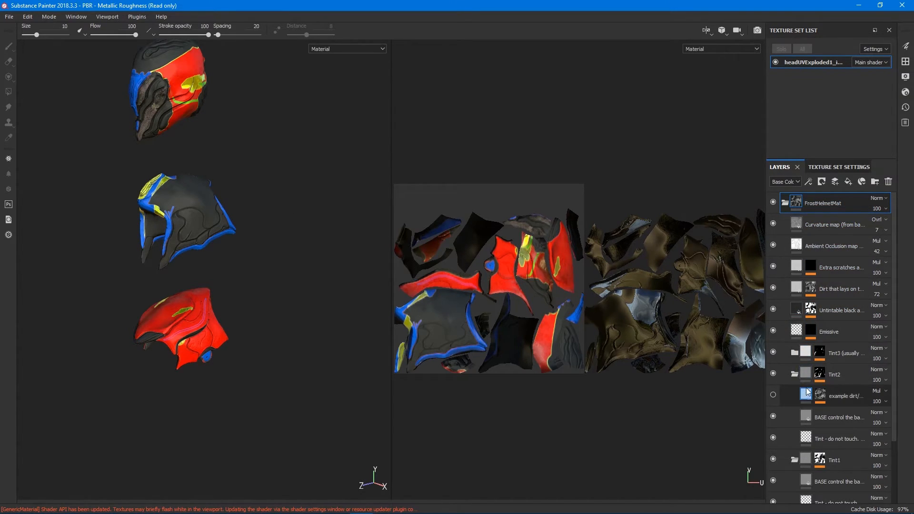
{"action": "scroll", "coordinate": [813, 408], "scroll_direction": "down", "scroll_amount": 3}
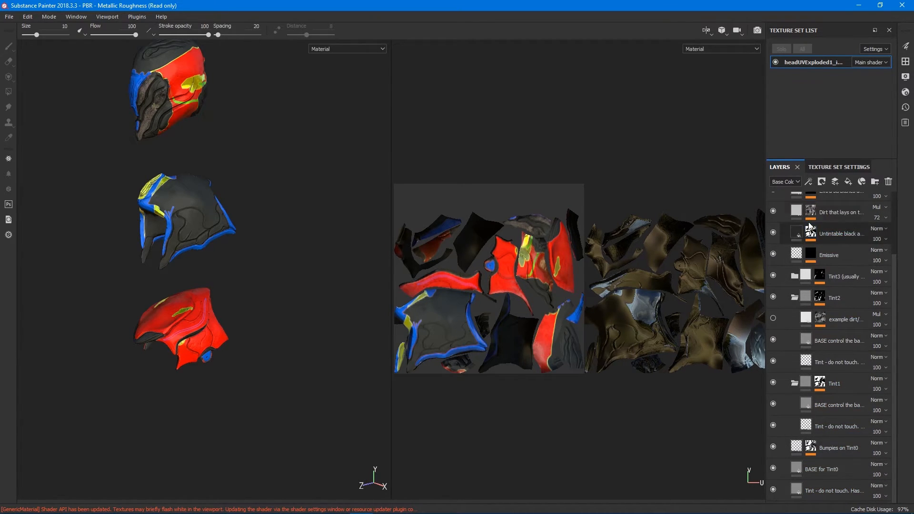
{"action": "left_click", "coordinate": [820, 383]}
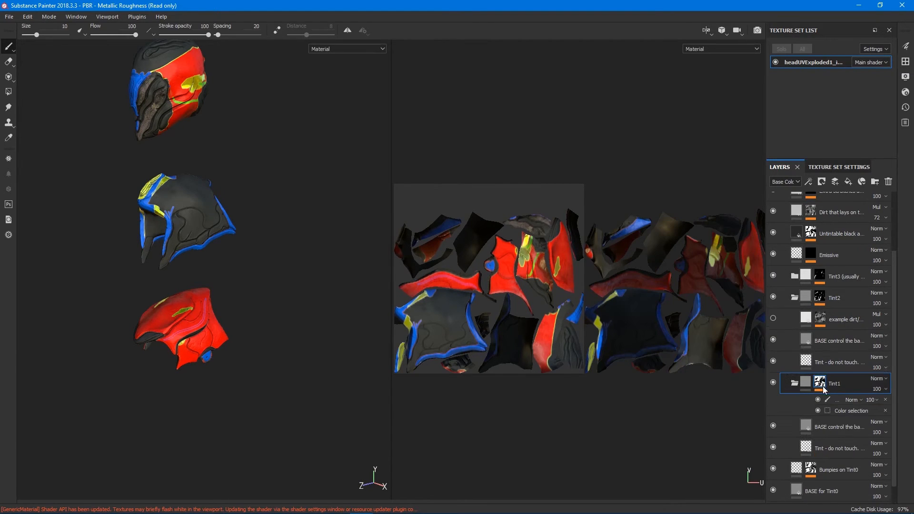
{"action": "left_click", "coordinate": [886, 399]}
{"action": "left_click", "coordinate": [884, 399]}
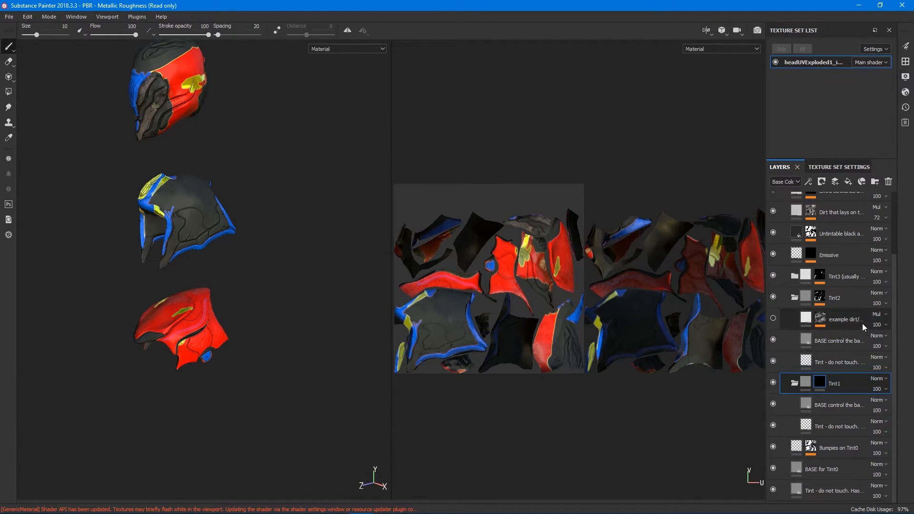
Step: Remove the color selection effects from the masks of the Tint3 and Tint2 folders
{"action": "left_click", "coordinate": [820, 276]}
{"action": "left_click", "coordinate": [887, 292]}
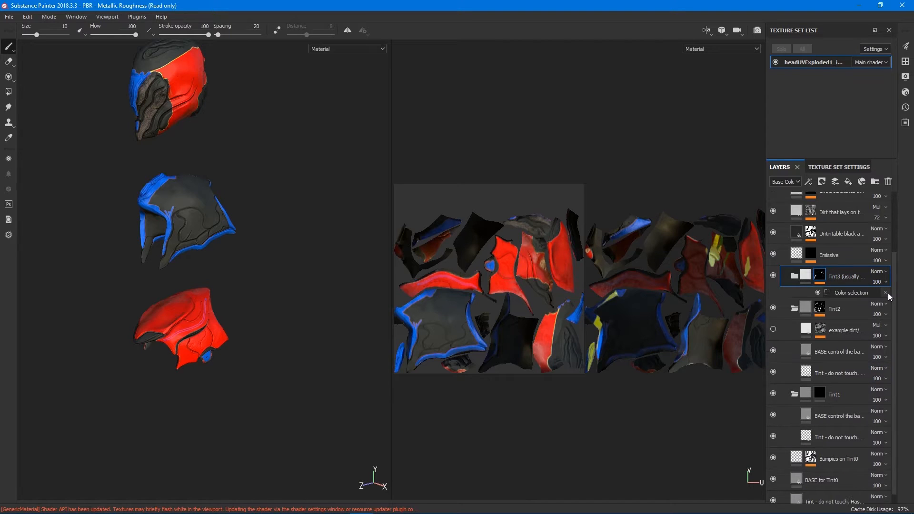
{"action": "left_click", "coordinate": [887, 292]}
{"action": "left_click", "coordinate": [820, 297]}
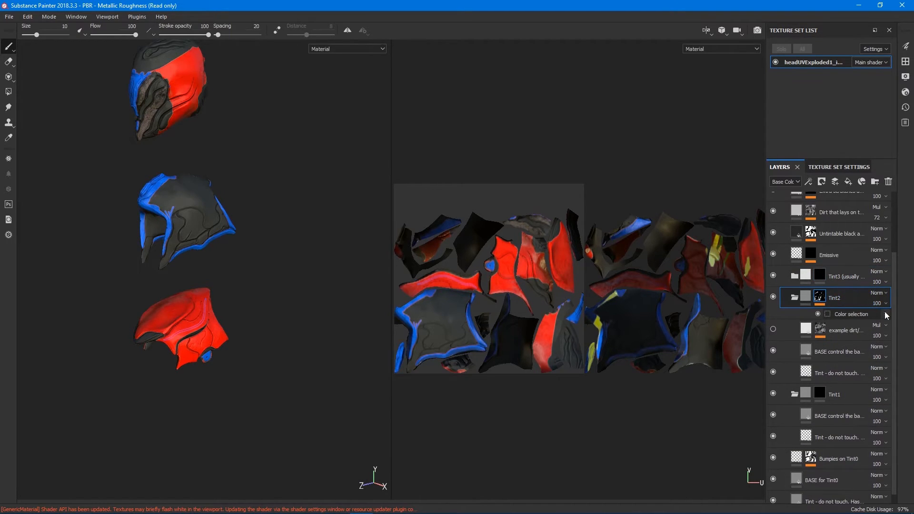
{"action": "left_click", "coordinate": [885, 313]}
{"action": "left_click", "coordinate": [885, 313]}
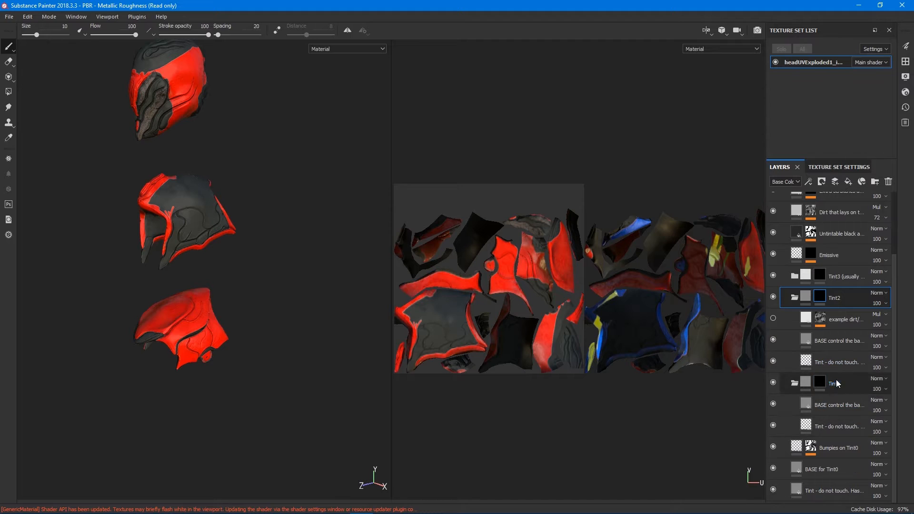
Step: Remove the blur, color selection and paint effects from the untintable black layer's mask
{"action": "scroll", "coordinate": [836, 343], "scroll_direction": "up", "scroll_amount": 3}
{"action": "left_click", "coordinate": [811, 309]}
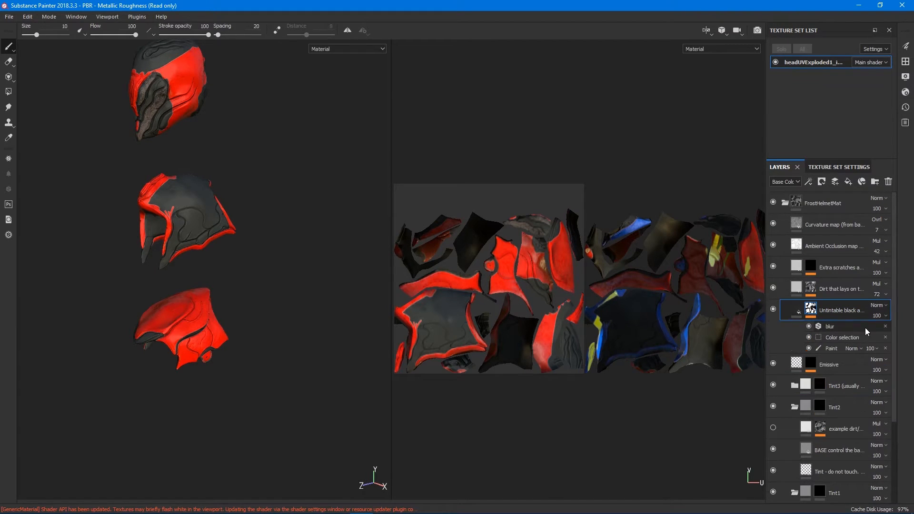
{"action": "left_click", "coordinate": [885, 327]}
{"action": "left_click", "coordinate": [884, 327]}
{"action": "left_click", "coordinate": [885, 327]}
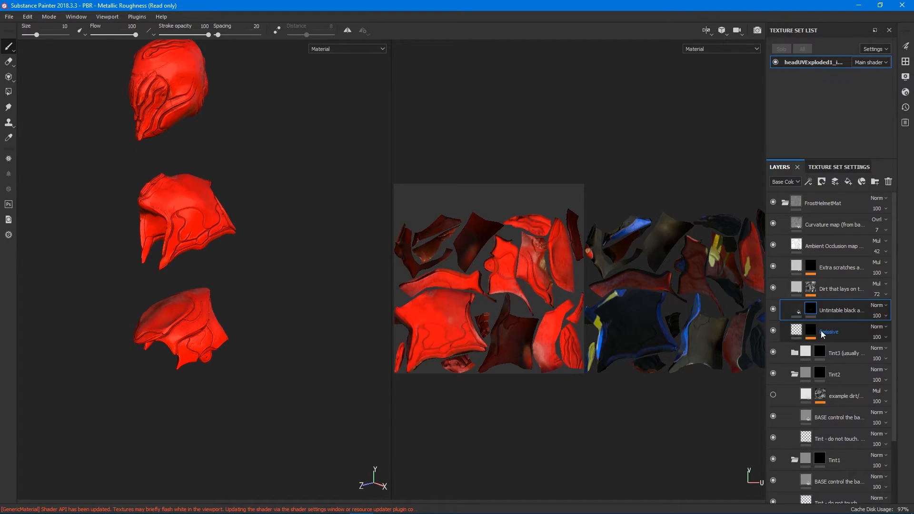
{"action": "scroll", "coordinate": [829, 347], "scroll_direction": "down", "scroll_amount": 3}
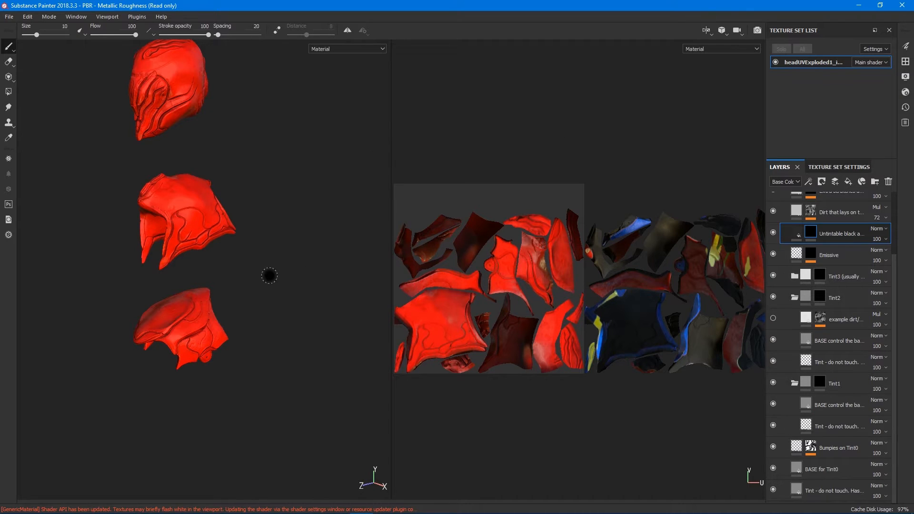
{"action": "key", "text": "super"}
{"action": "key", "text": "super"}
{"action": "mouse_move", "coordinate": [268, 245]}
{"action": "left_mouse_down", "text": "alt"}
{"action": "mouse_move", "coordinate": [380, 225]}
{"action": "mouse_move", "coordinate": [265, 244]}
{"action": "left_mouse_up", "text": "alt"}
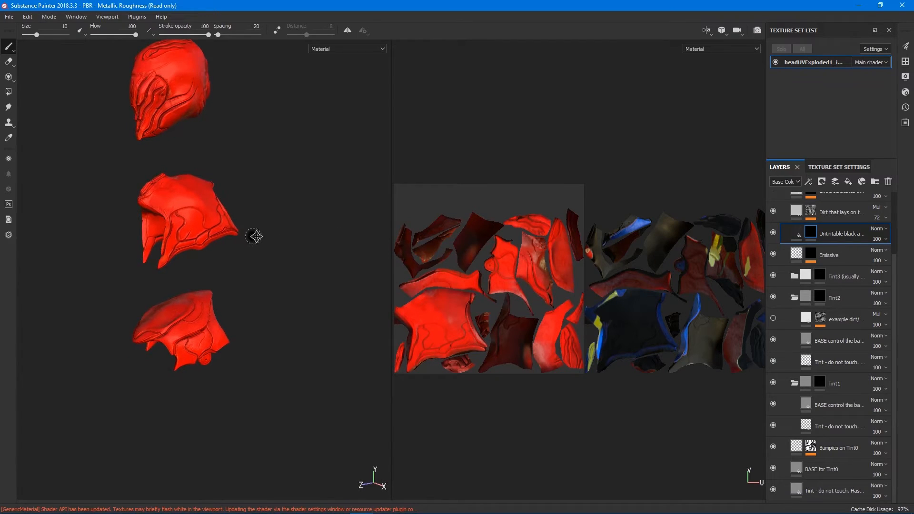
{"action": "middle_click_drag", "start_coordinate": [253, 237], "coordinate": [279, 300], "text": "alt"}
{"action": "scroll", "coordinate": [219, 292], "scroll_direction": "up", "scroll_amount": 5}
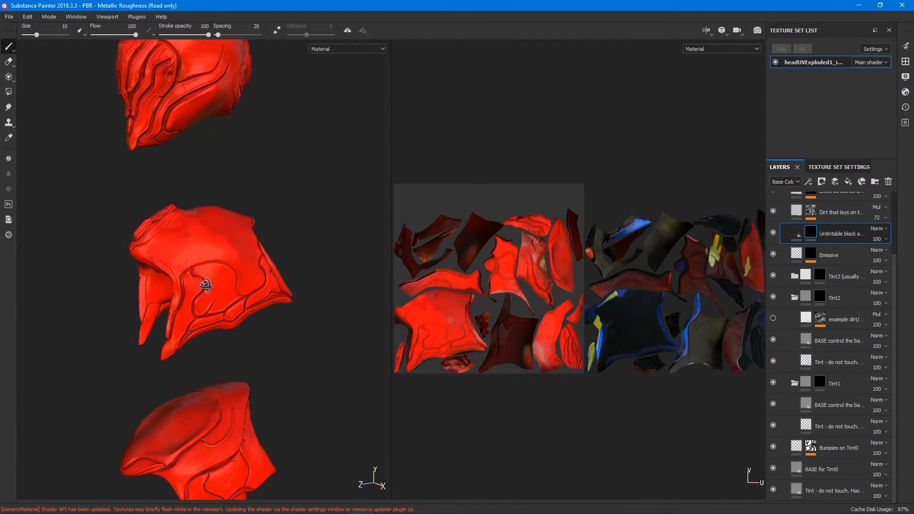
{"action": "left_click_drag", "start_coordinate": [205, 286], "coordinate": [254, 288], "text": "alt"}
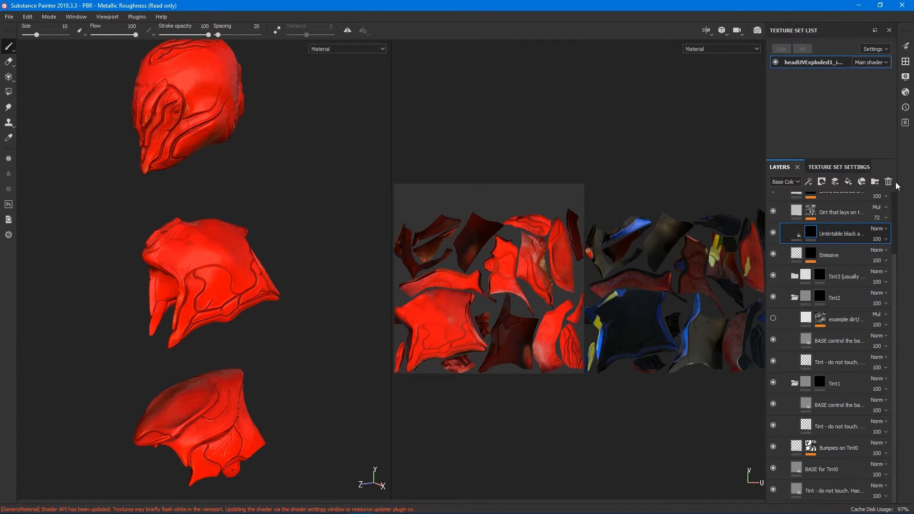
Step: Set the shader's TintColor0 to an orange-brown with RGB 0.338, 0.111, 0.019
{"action": "left_click", "coordinate": [906, 92]}
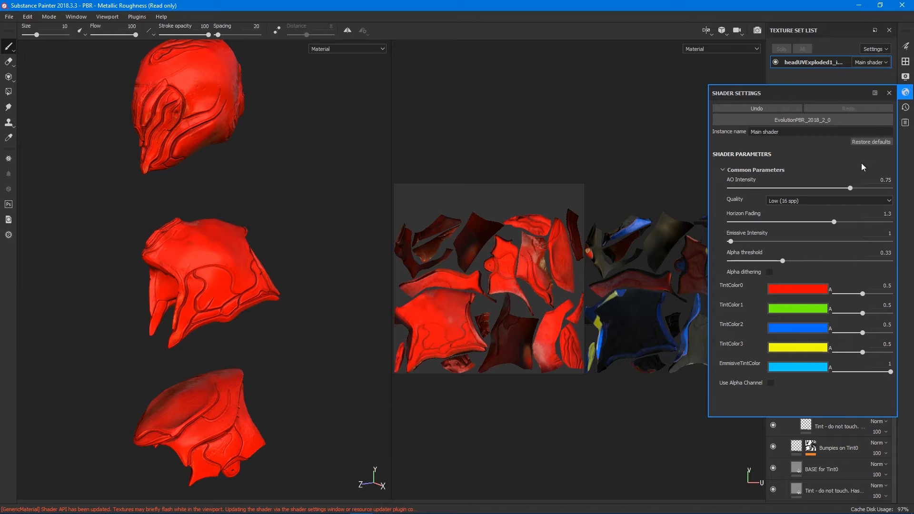
{"action": "left_click", "coordinate": [805, 289]}
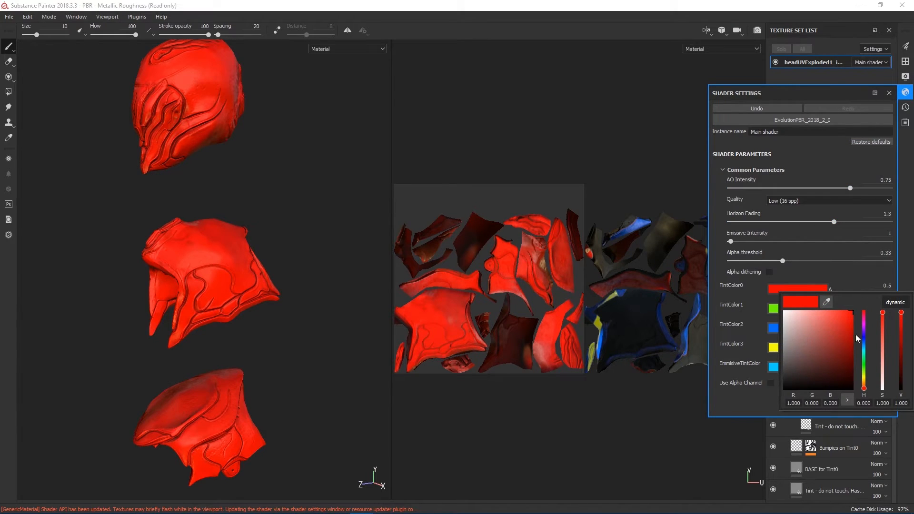
{"action": "left_click_drag", "start_coordinate": [867, 387], "coordinate": [866, 383]}
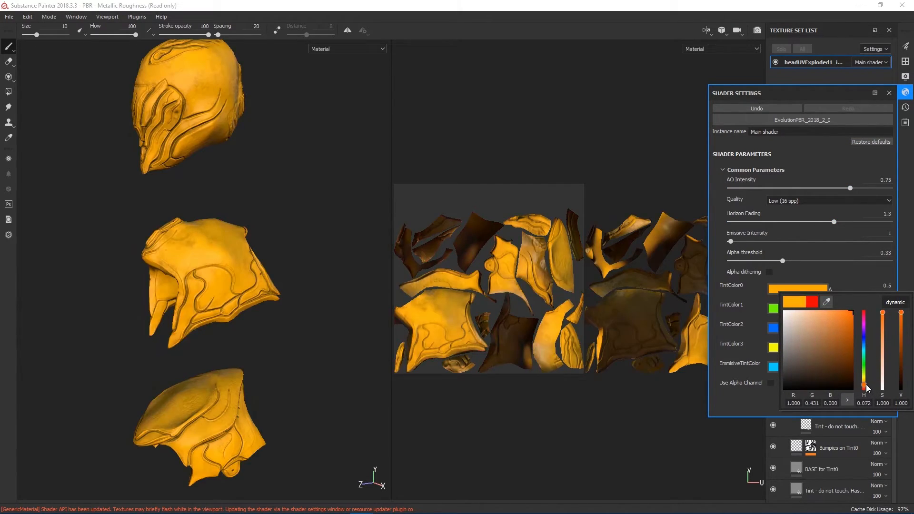
{"action": "left_click_drag", "start_coordinate": [831, 323], "coordinate": [836, 341]}
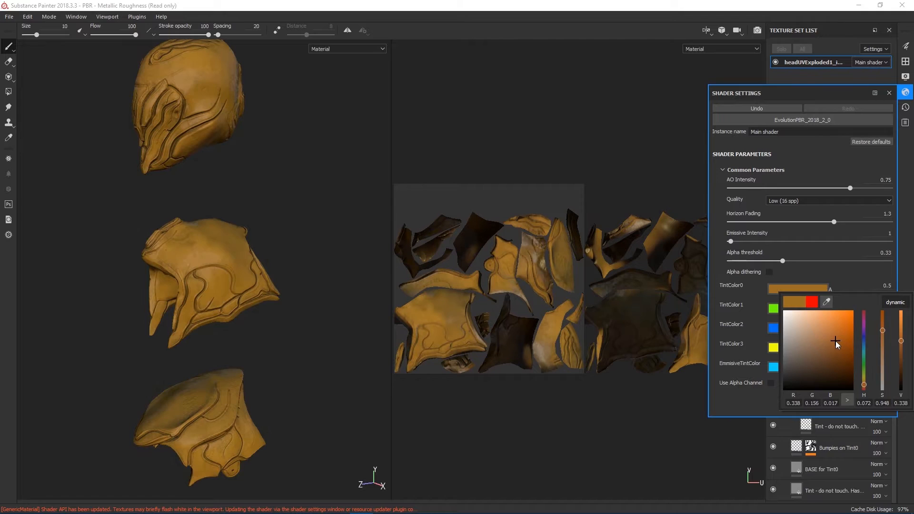
{"action": "left_click_drag", "start_coordinate": [861, 384], "coordinate": [861, 390]}
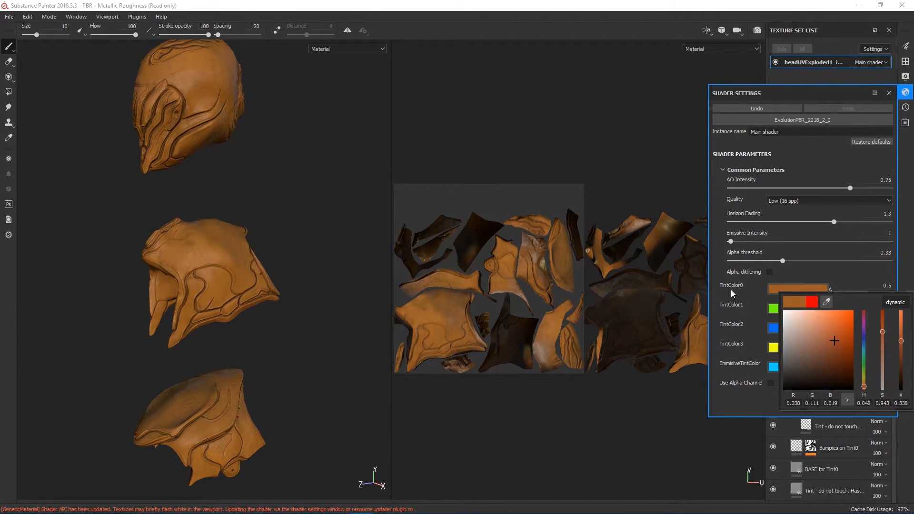
{"action": "left_click", "coordinate": [744, 304]}
Step: Set the shader's TintColor1 to a dark grey with RGB 0.032, 0.032, 0.032 and TintColor2 to white
{"action": "left_click", "coordinate": [774, 309]}
{"action": "left_click_drag", "start_coordinate": [832, 382], "coordinate": [786, 396]}
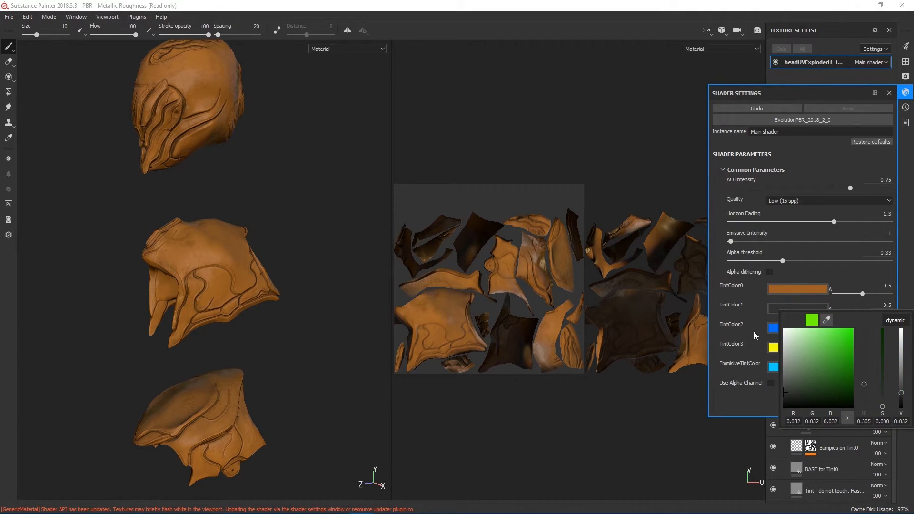
{"action": "left_click", "coordinate": [755, 330]}
{"action": "left_click", "coordinate": [782, 331]}
{"action": "left_click", "coordinate": [784, 351]}
{"action": "left_click", "coordinate": [753, 349]}
Step: Set the shader's TintColor3 to a tan with RGB 0.415, 0.288, 0.138 and close the shader settings
{"action": "left_click", "coordinate": [778, 347]}
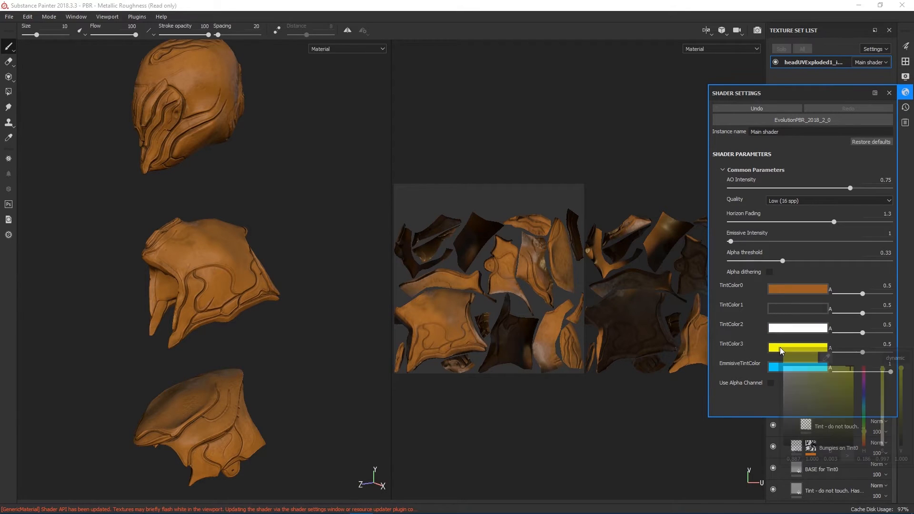
{"action": "left_click", "coordinate": [864, 438]}
{"action": "left_click_drag", "start_coordinate": [840, 423], "coordinate": [810, 393]}
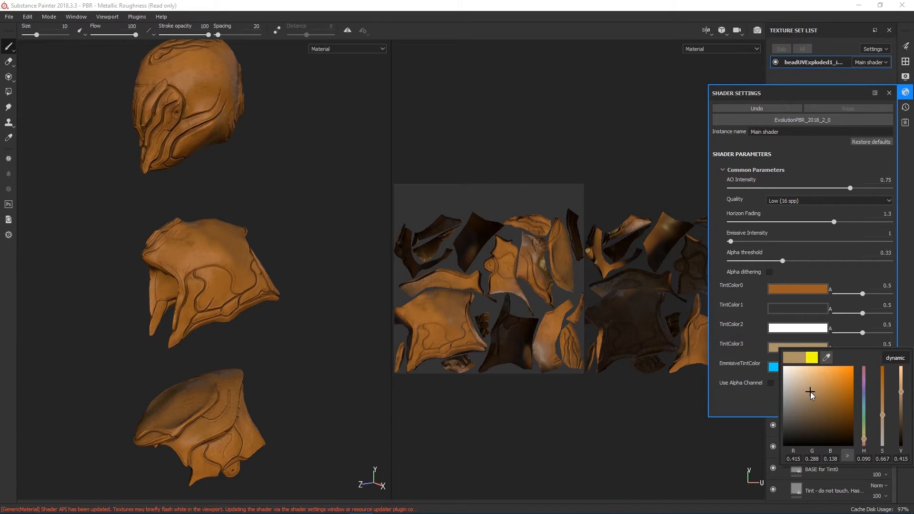
{"action": "left_click", "coordinate": [753, 318]}
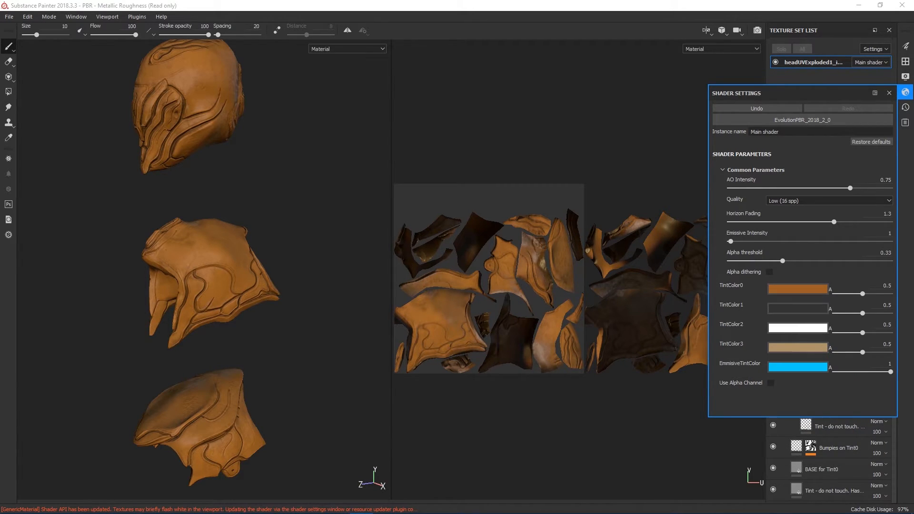
{"action": "left_click", "coordinate": [906, 92]}
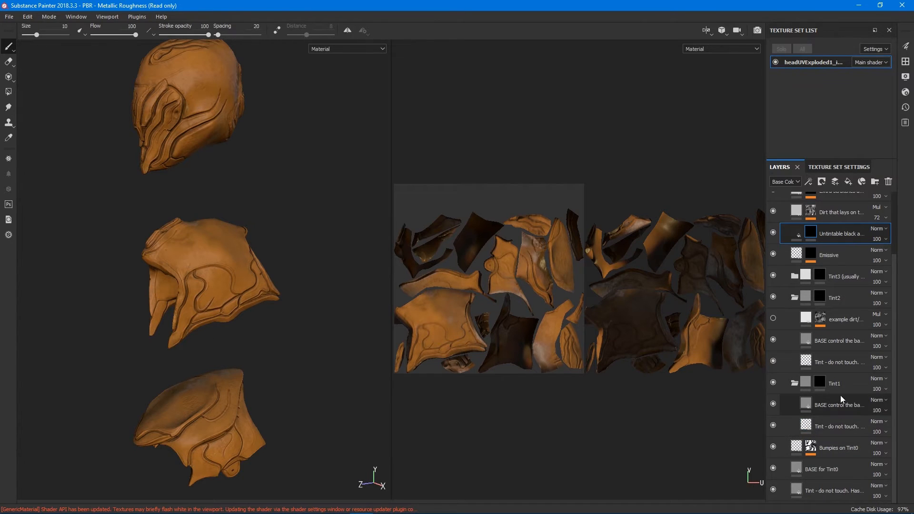
Step: Add a color selection to the Tint1 folder's mask and pick the dark grey of the ID map (RGB 60, 60, 56)
{"action": "mouse_move", "coordinate": [801, 393]}
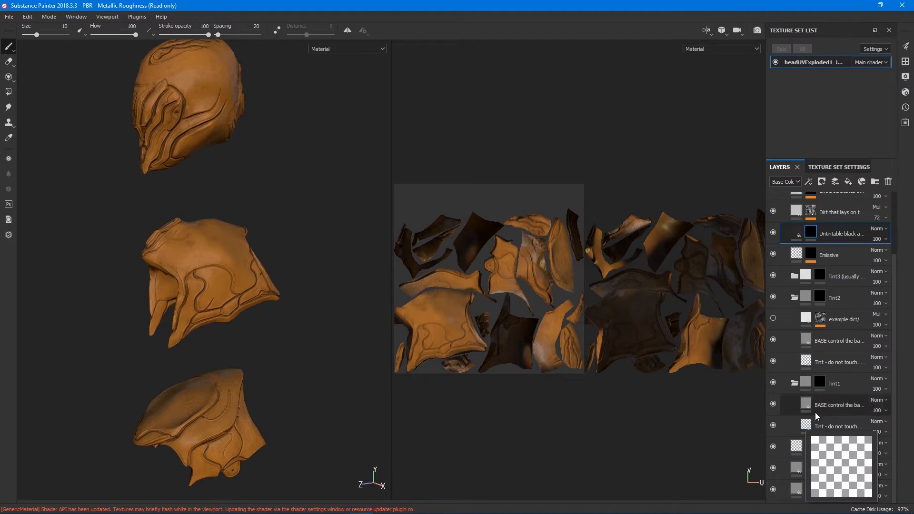
{"action": "left_click", "coordinate": [822, 382]}
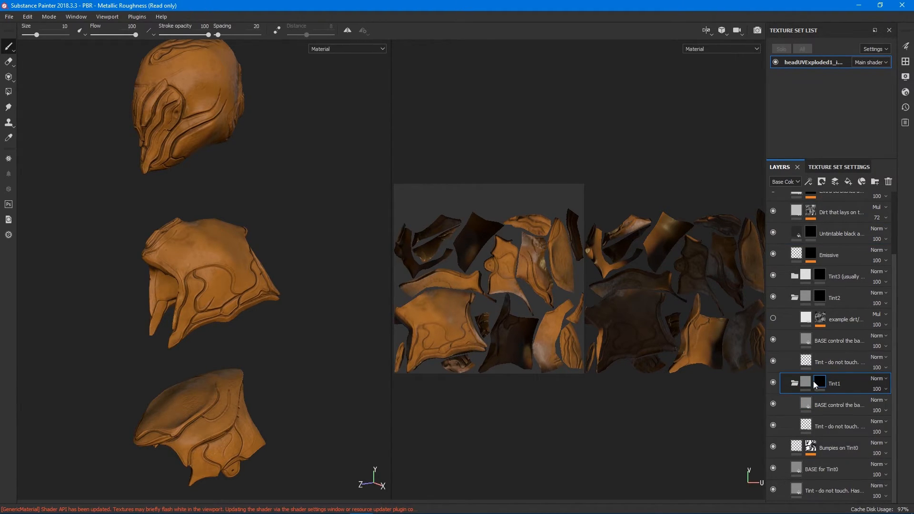
{"action": "right_click", "coordinate": [822, 384]}
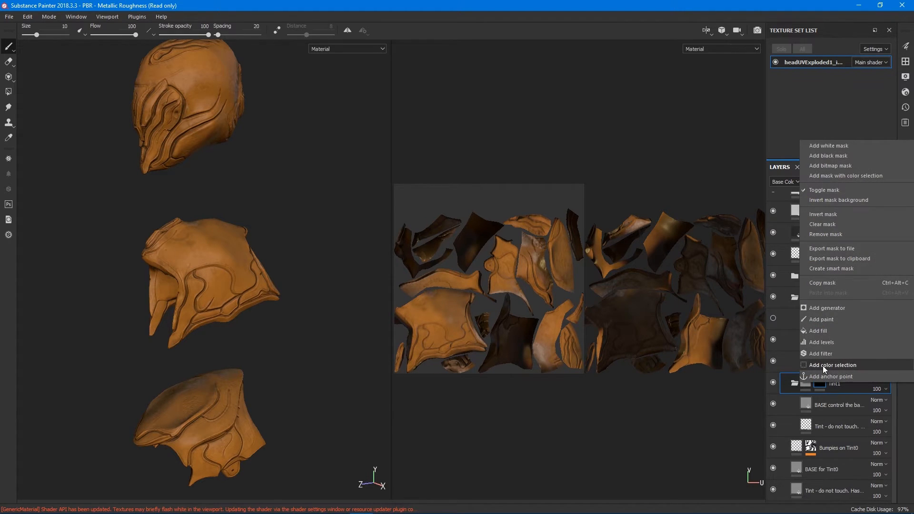
{"action": "left_click", "coordinate": [822, 366]}
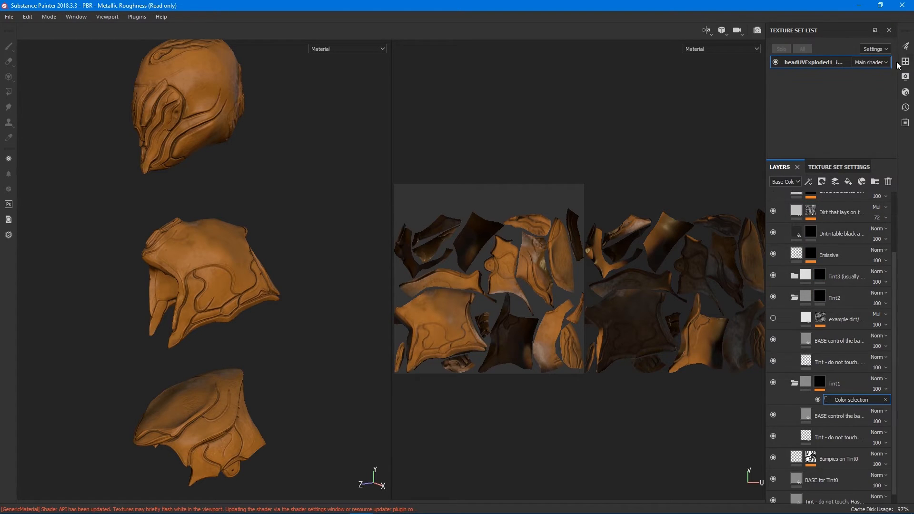
{"action": "left_click", "coordinate": [906, 47]}
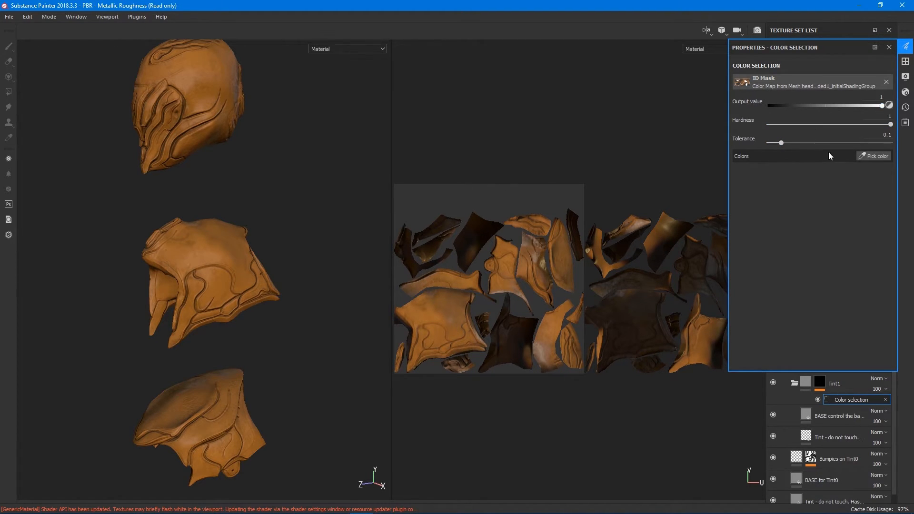
{"action": "left_click", "coordinate": [868, 157]}
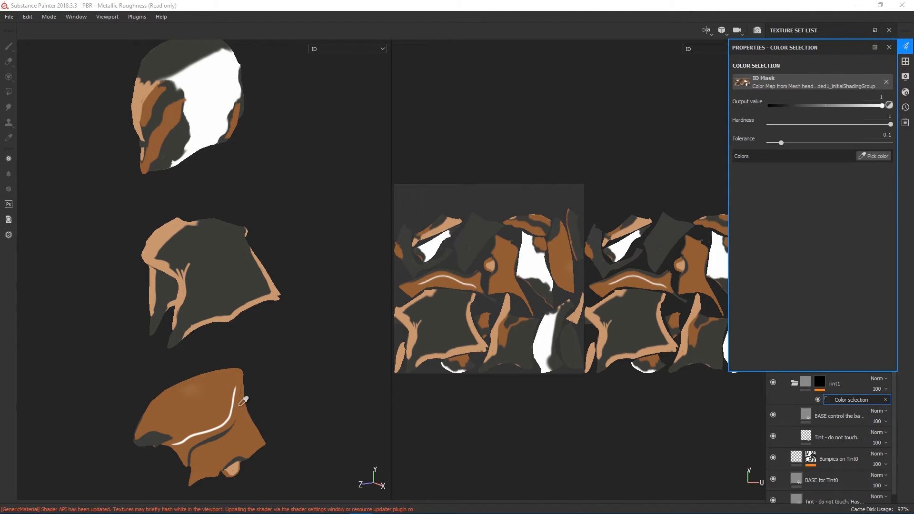
{"action": "left_click", "coordinate": [241, 267]}
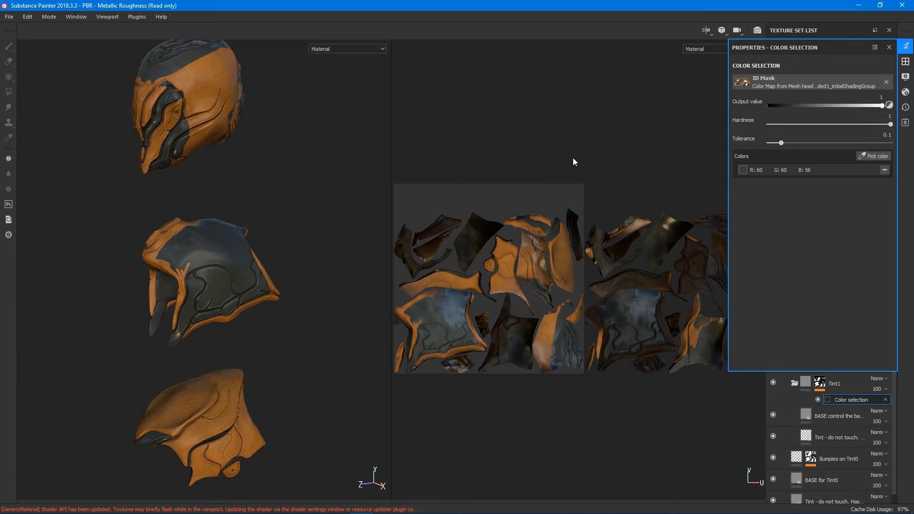
{"action": "left_click", "coordinate": [889, 47]}
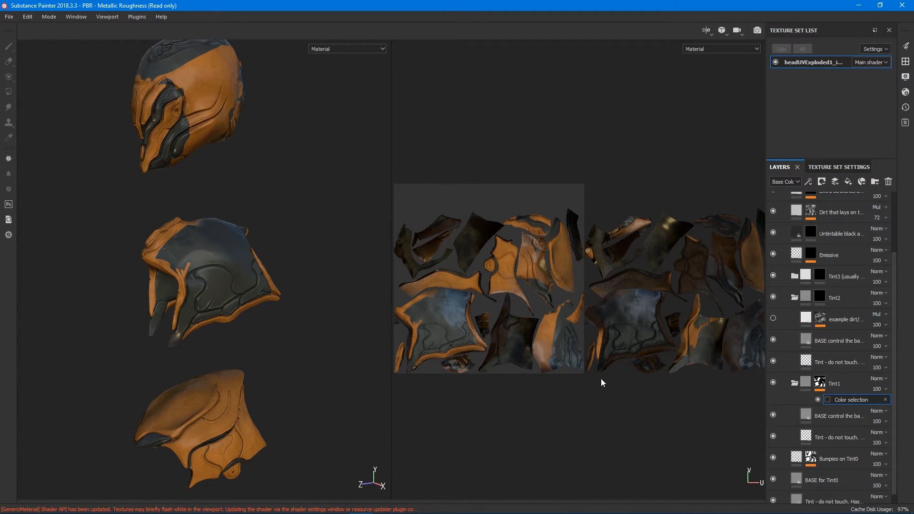
Step: Add a color selection to the Tint2 folder's mask and open its properties
{"action": "scroll", "coordinate": [844, 409], "scroll_direction": "up", "scroll_amount": 2}
{"action": "left_click", "coordinate": [819, 353]}
{"action": "right_click", "coordinate": [821, 353]}
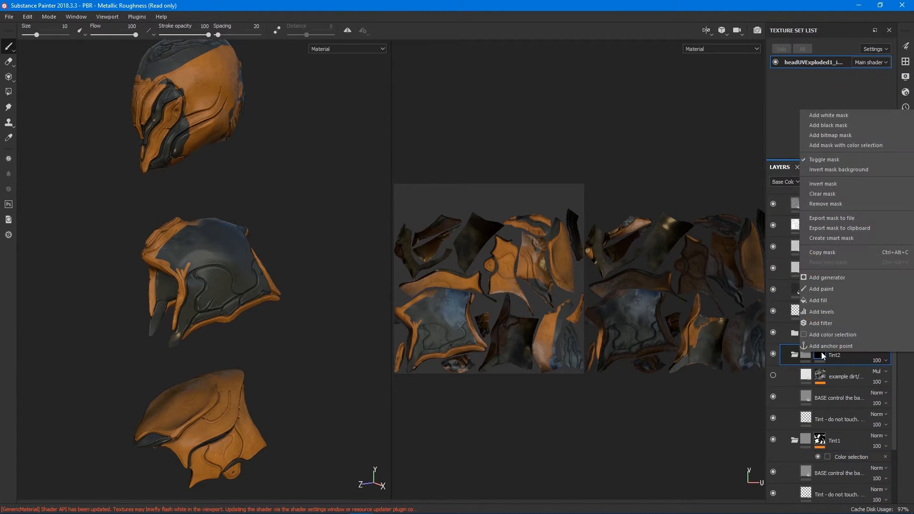
{"action": "left_click", "coordinate": [840, 335]}
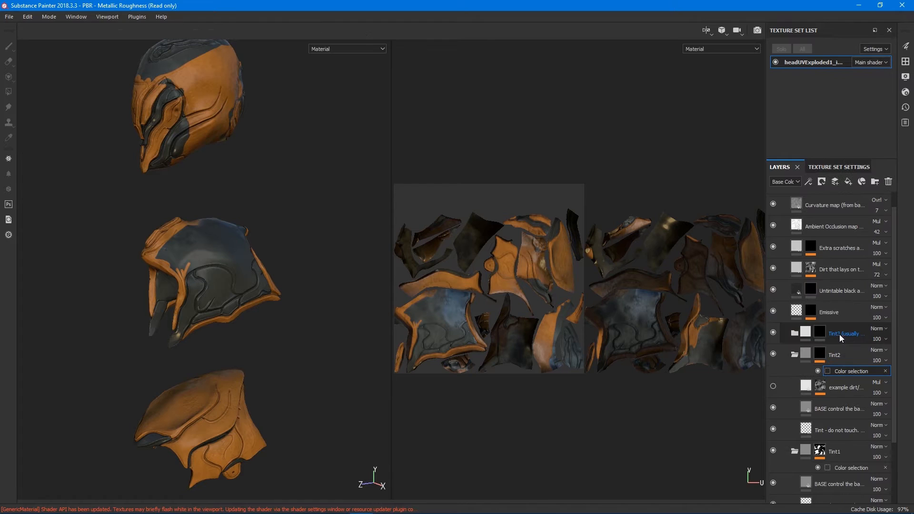
{"action": "left_click", "coordinate": [905, 46]}
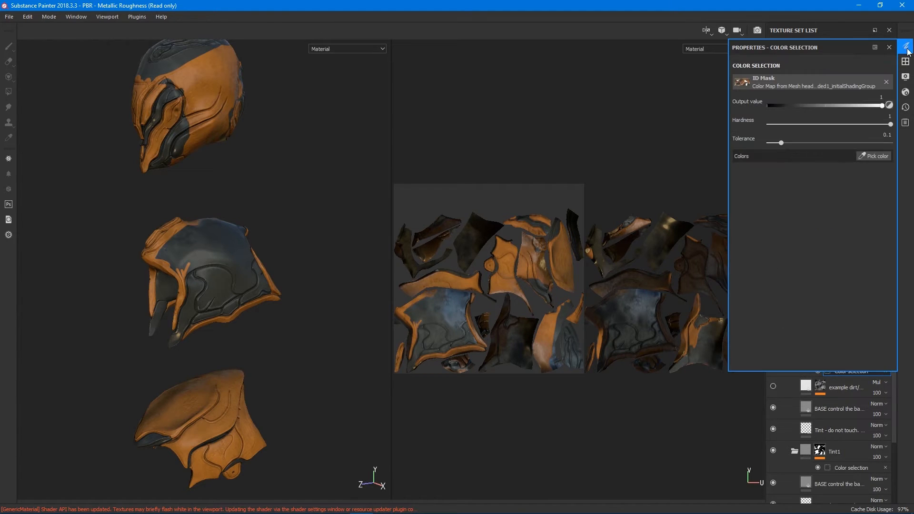
{"action": "left_click", "coordinate": [874, 156]}
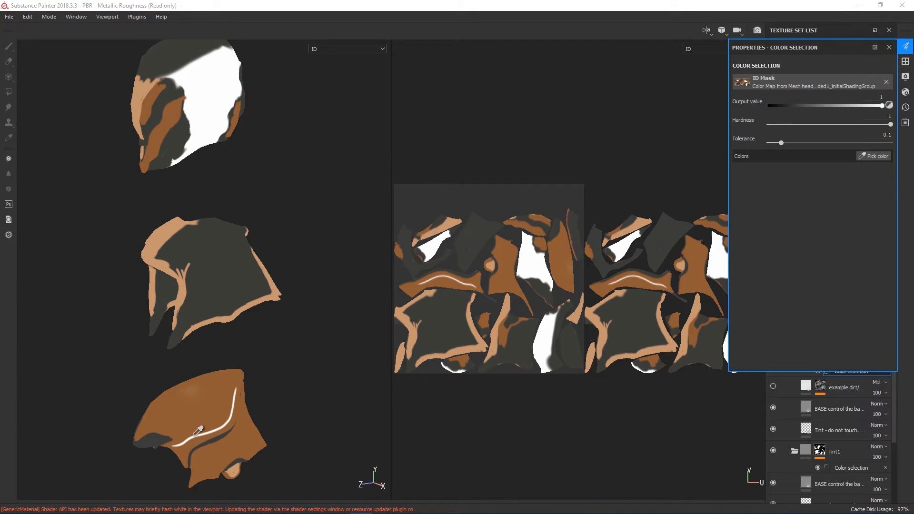
{"action": "left_click", "coordinate": [196, 438]}
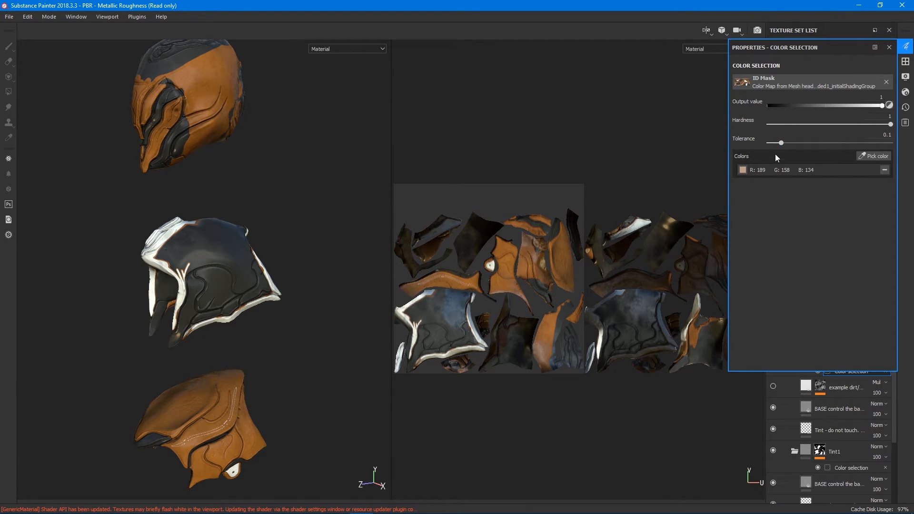
{"action": "left_click", "coordinate": [884, 170]}
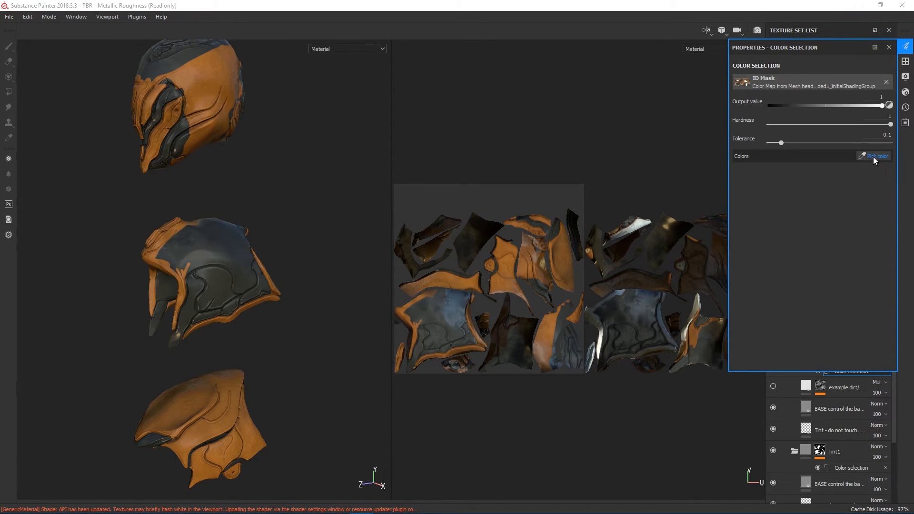
Step: Pick the white of the ID map stripe (RGB 254, 253, 253) for Tint2's color selection and close its properties
{"action": "left_click", "coordinate": [874, 156]}
{"action": "scroll", "coordinate": [224, 436], "scroll_direction": "down", "scroll_amount": 2}
{"action": "scroll", "coordinate": [204, 434], "scroll_direction": "up", "scroll_amount": 4}
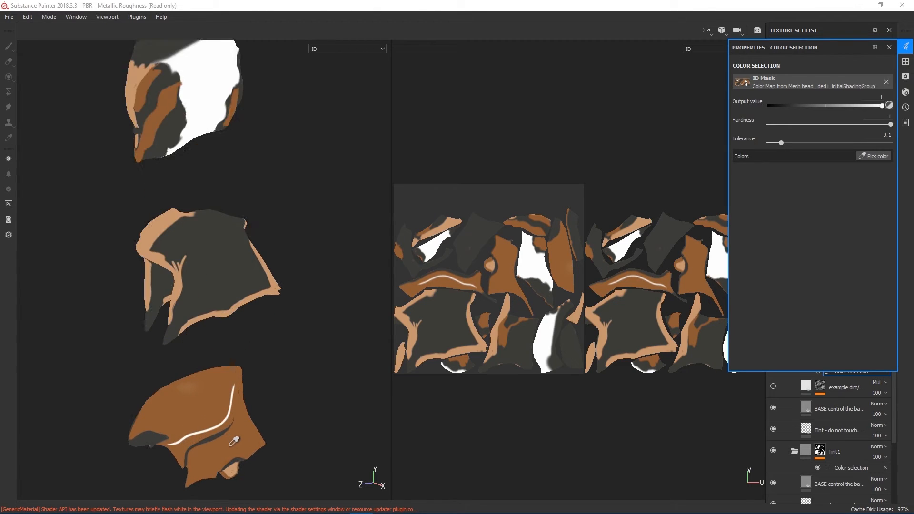
{"action": "scroll", "coordinate": [205, 435], "scroll_direction": "up", "scroll_amount": 5}
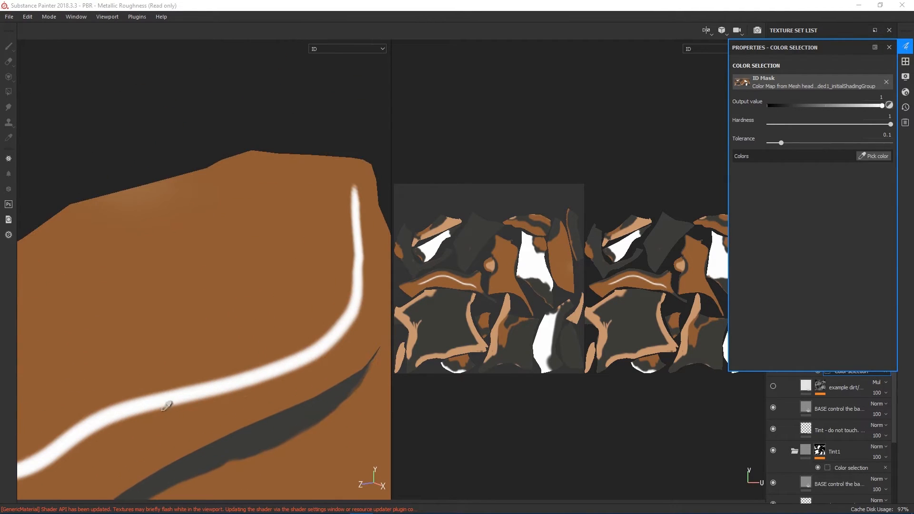
{"action": "left_click", "coordinate": [156, 394]}
{"action": "scroll", "coordinate": [278, 308], "scroll_direction": "down", "scroll_amount": 5}
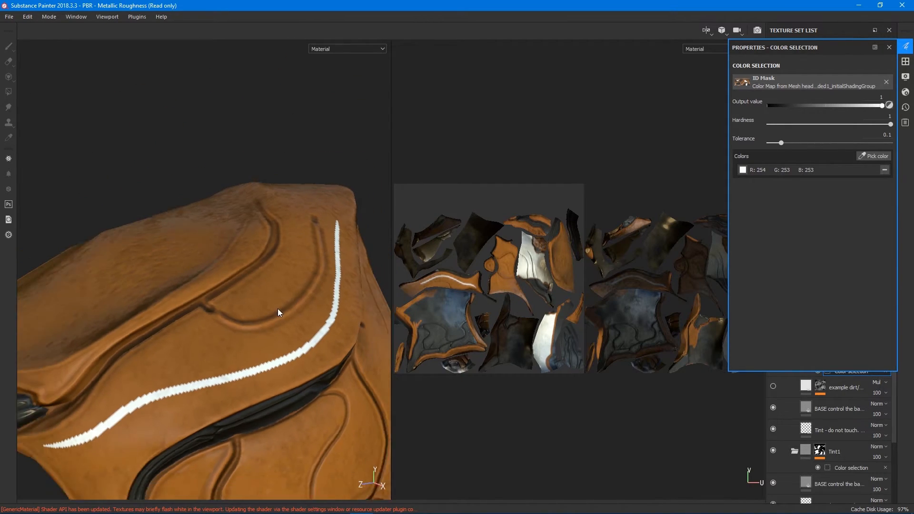
{"action": "scroll", "coordinate": [271, 313], "scroll_direction": "down", "scroll_amount": 4}
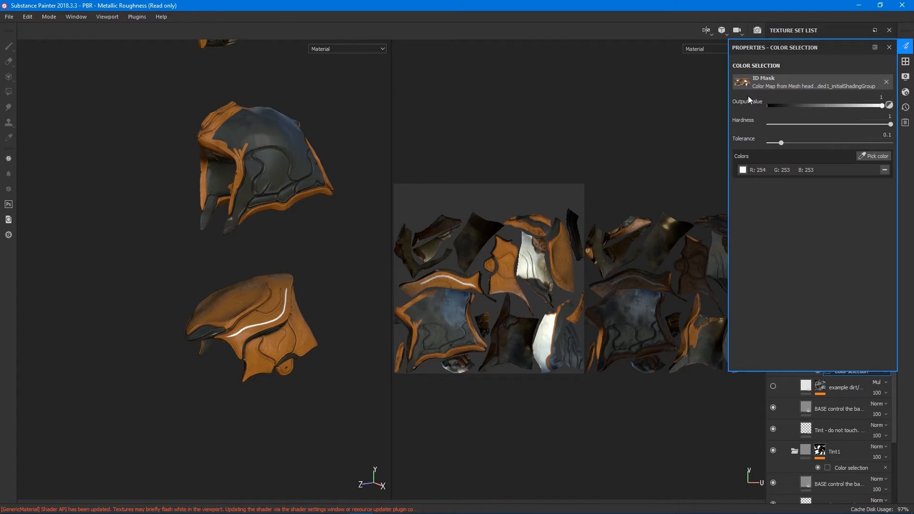
{"action": "left_click", "coordinate": [906, 46]}
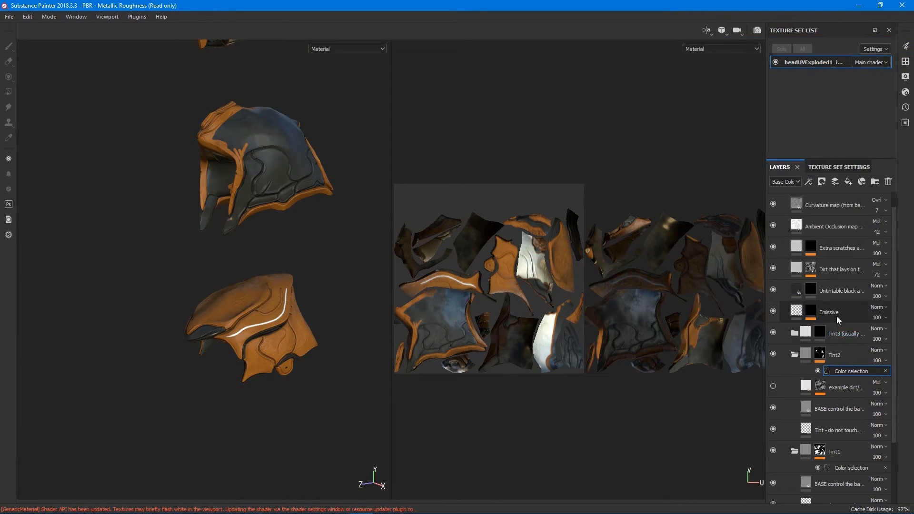
Step: Add a color selection to the Tint3 folder's mask and pick the light tan of the ID map (RGB 198, 150, 112)
{"action": "left_click", "coordinate": [821, 333]}
{"action": "right_click", "coordinate": [820, 332]}
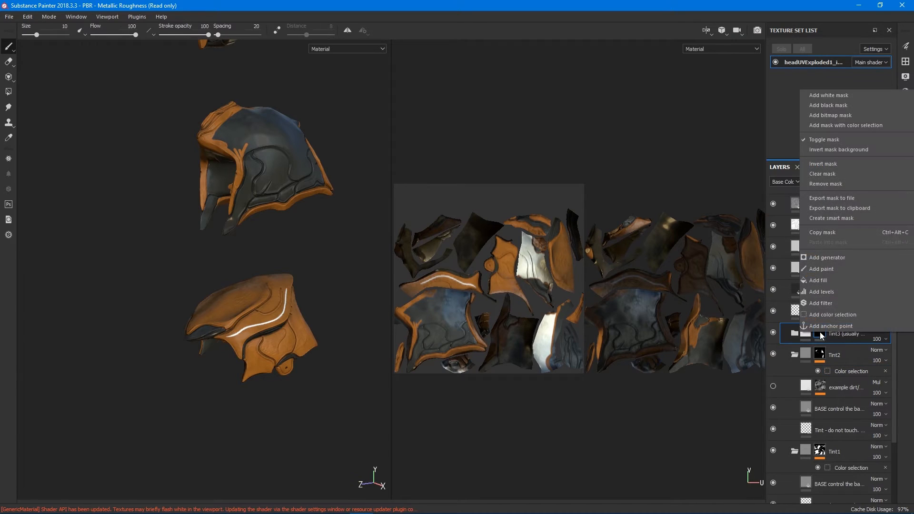
{"action": "left_click", "coordinate": [838, 316]}
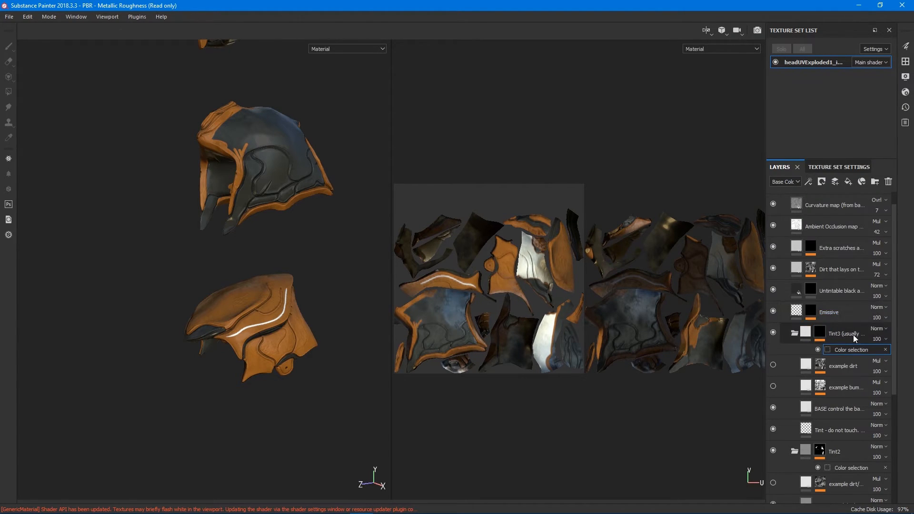
{"action": "left_click", "coordinate": [906, 46]}
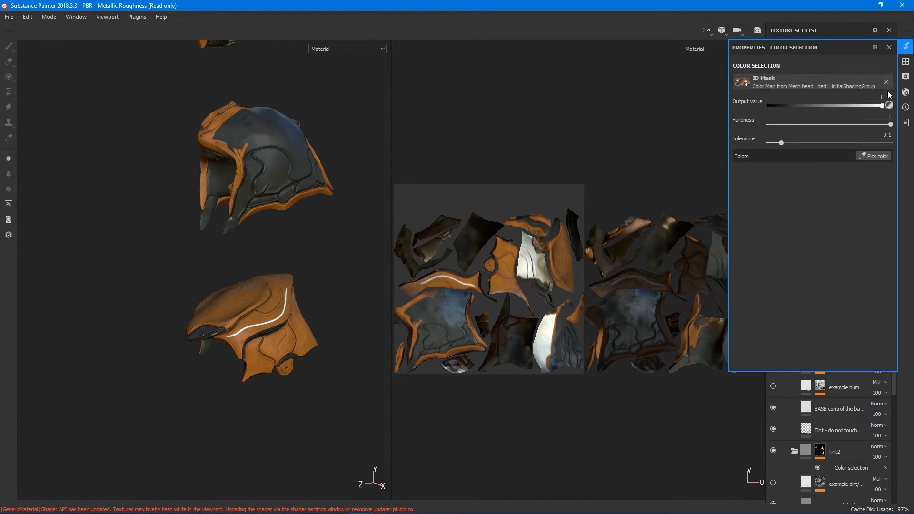
{"action": "left_click", "coordinate": [863, 155]}
{"action": "left_click", "coordinate": [207, 118]}
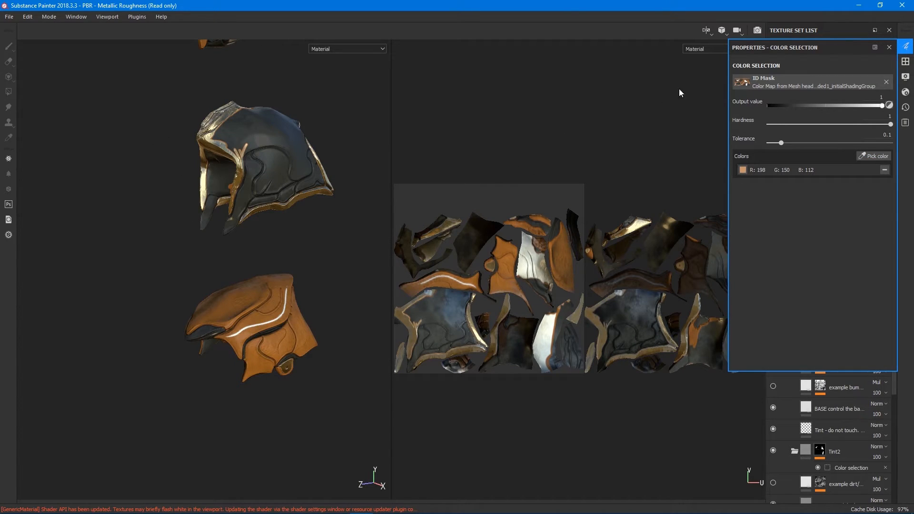
{"action": "left_click", "coordinate": [906, 46]}
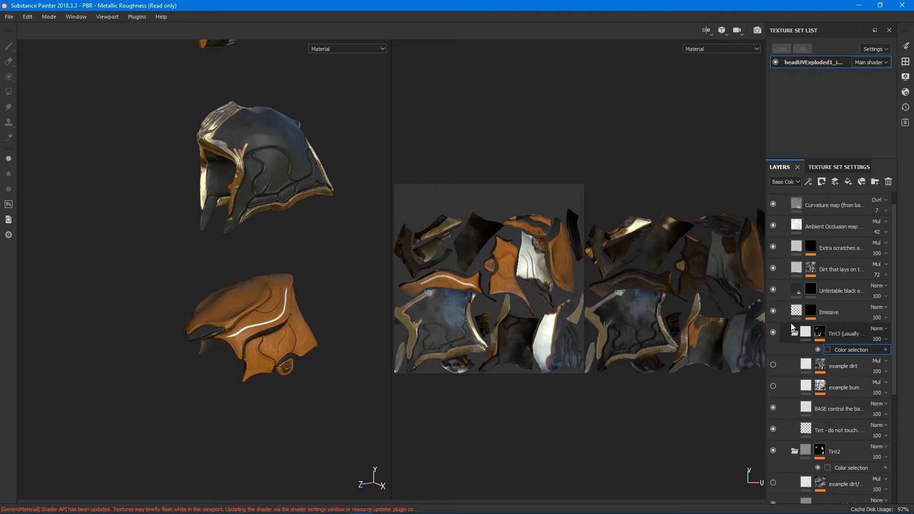
Step: Move the untintable black layer below Emissive and remove the blue color from the Emissive mask's color selection
{"action": "left_click_drag", "start_coordinate": [841, 290], "coordinate": [795, 346]}
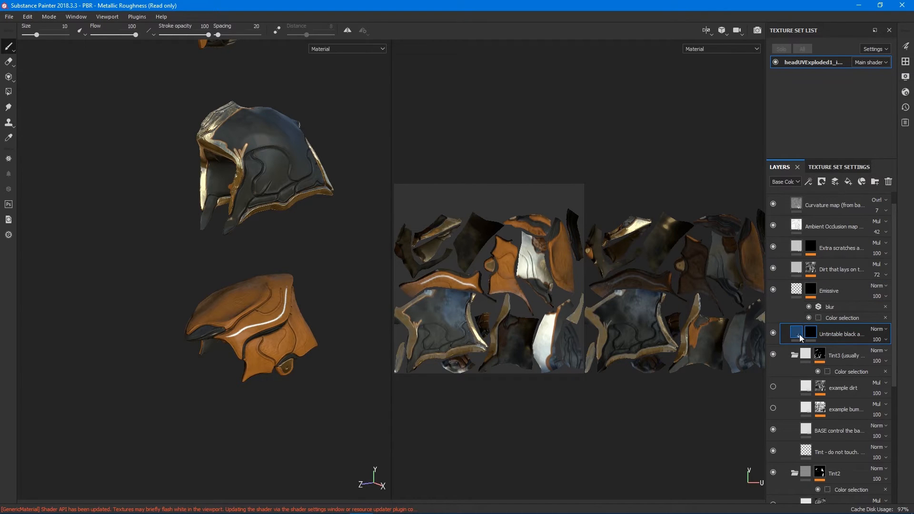
{"action": "left_click", "coordinate": [810, 291]}
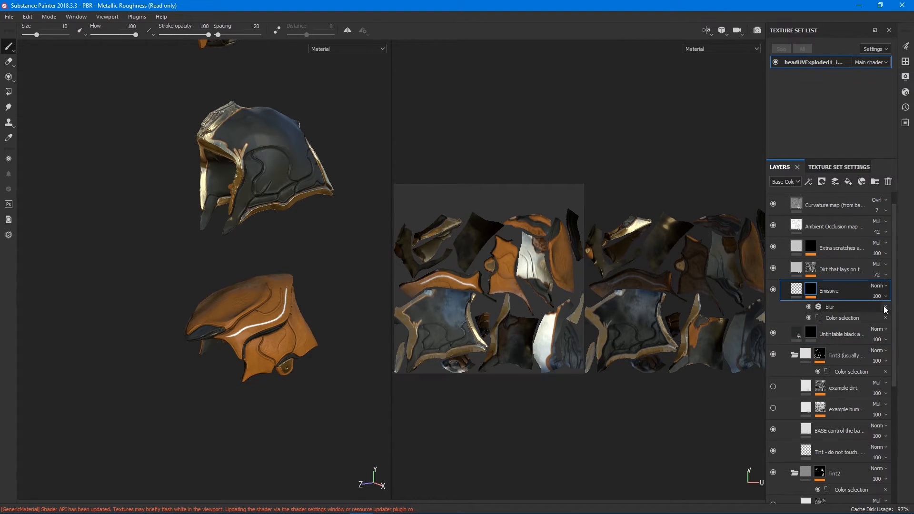
{"action": "left_click", "coordinate": [853, 318]}
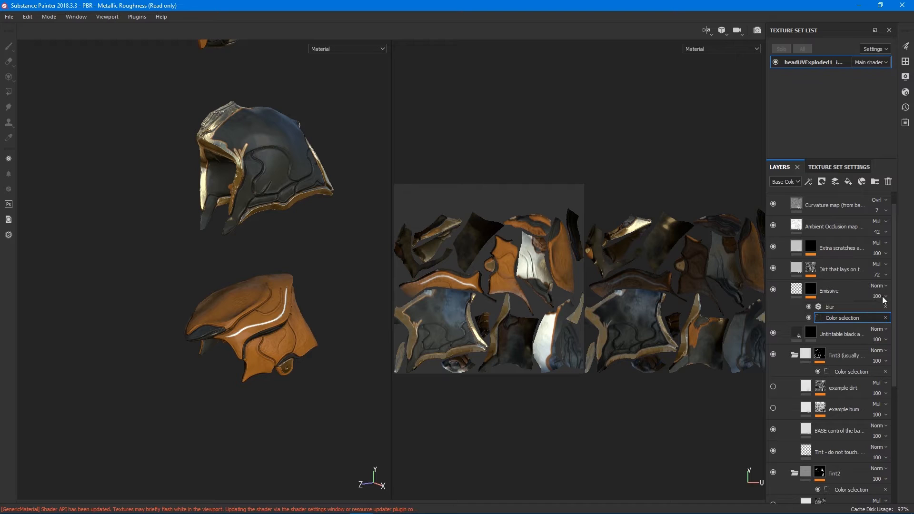
{"action": "left_click", "coordinate": [905, 46]}
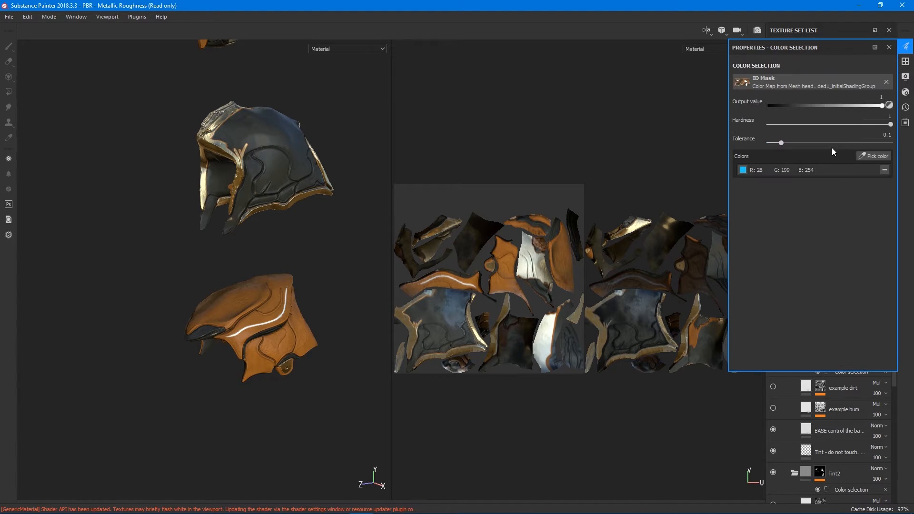
{"action": "left_click", "coordinate": [886, 170]}
{"action": "left_click", "coordinate": [875, 155]}
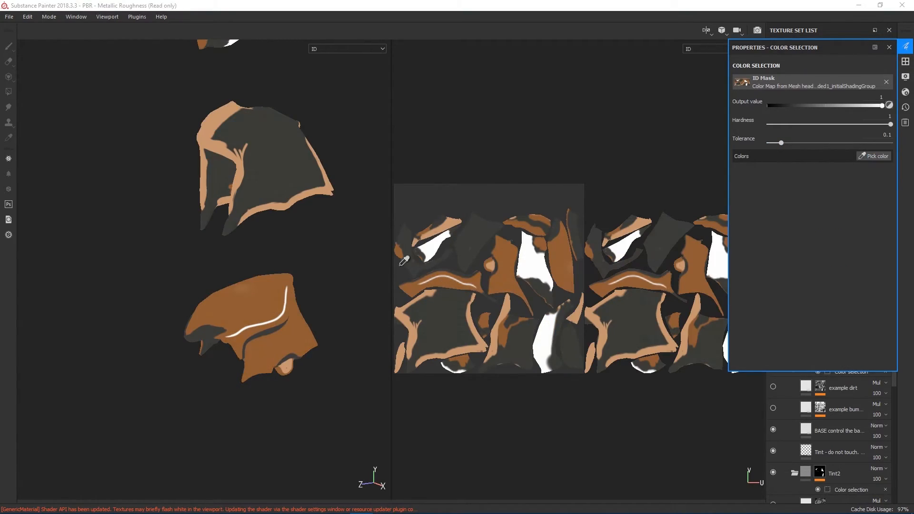
{"action": "scroll", "coordinate": [263, 238], "scroll_direction": "down", "scroll_amount": 3}
{"action": "scroll", "coordinate": [268, 183], "scroll_direction": "up", "scroll_amount": 3}
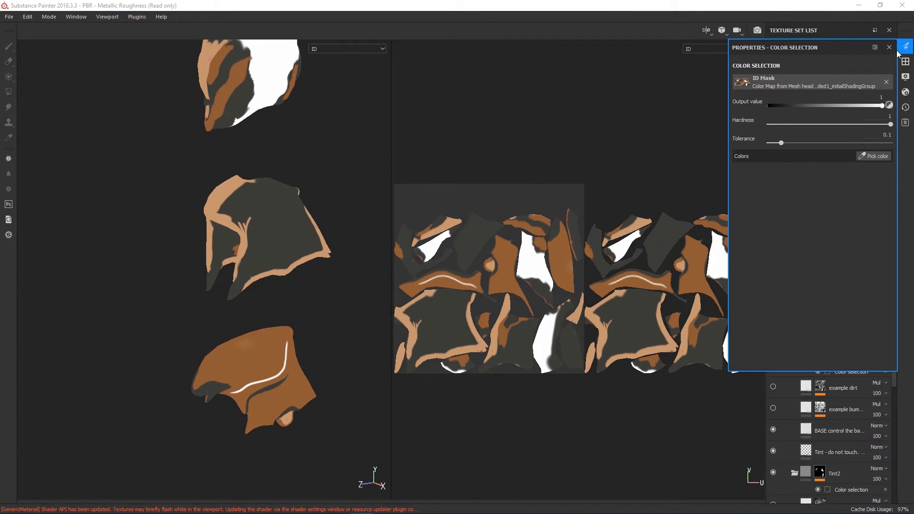
{"action": "left_click", "coordinate": [905, 48]}
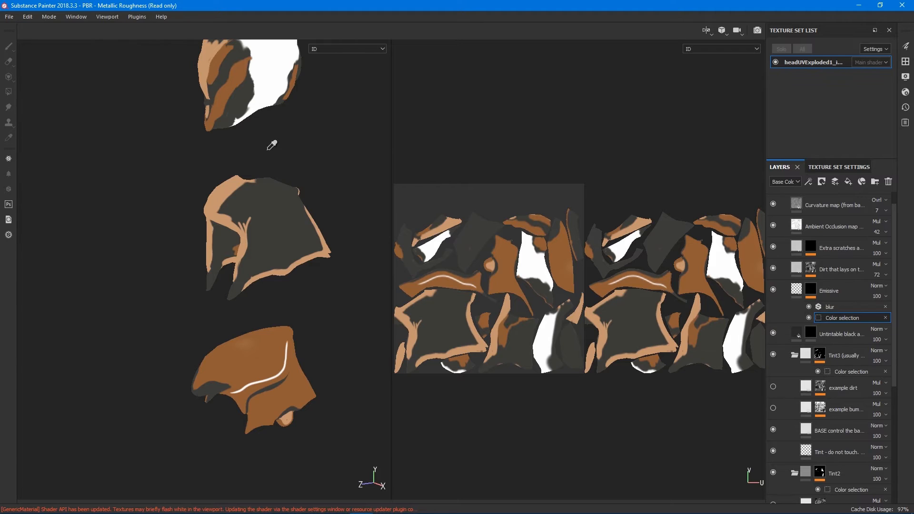
{"action": "left_click", "coordinate": [841, 307]}
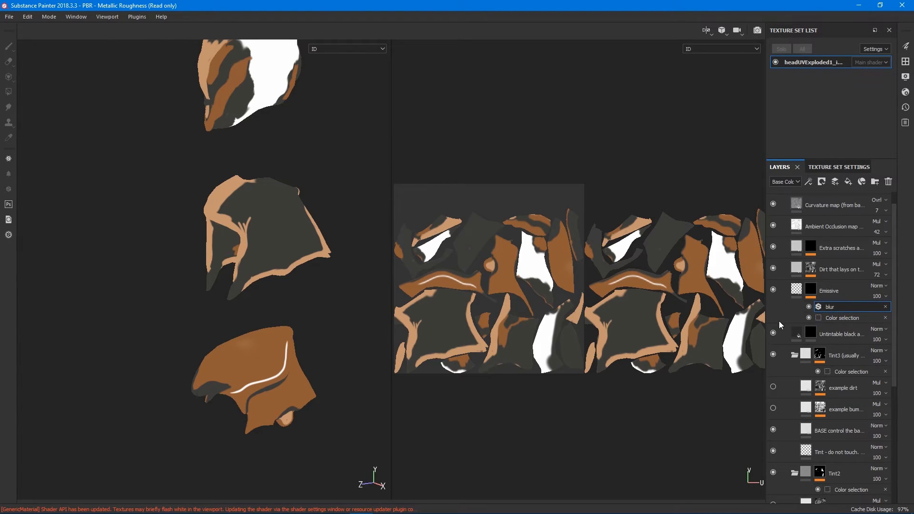
{"action": "left_click", "coordinate": [291, 206]}
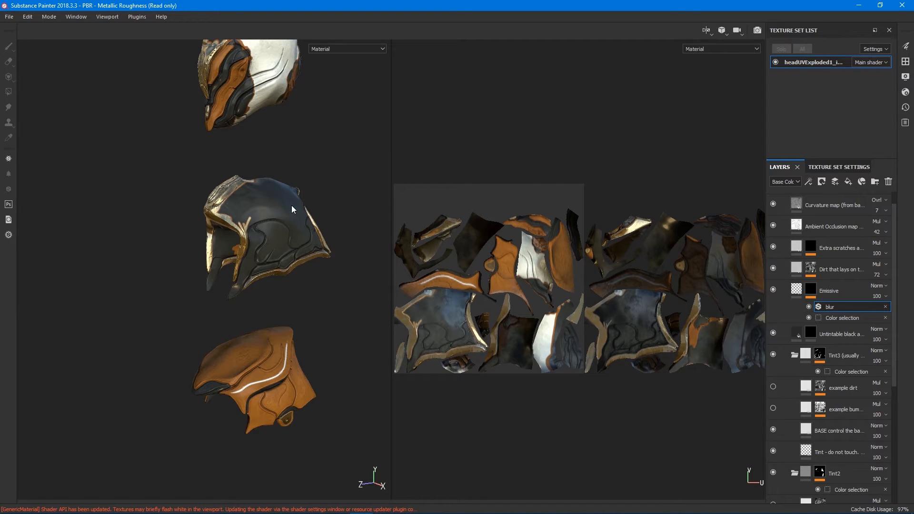
Step: Examine the tint colors on the exploded helmet pieces from the front, ending close up on the uppermost piece
{"action": "left_click_drag", "start_coordinate": [224, 219], "coordinate": [329, 223], "text": "alt"}
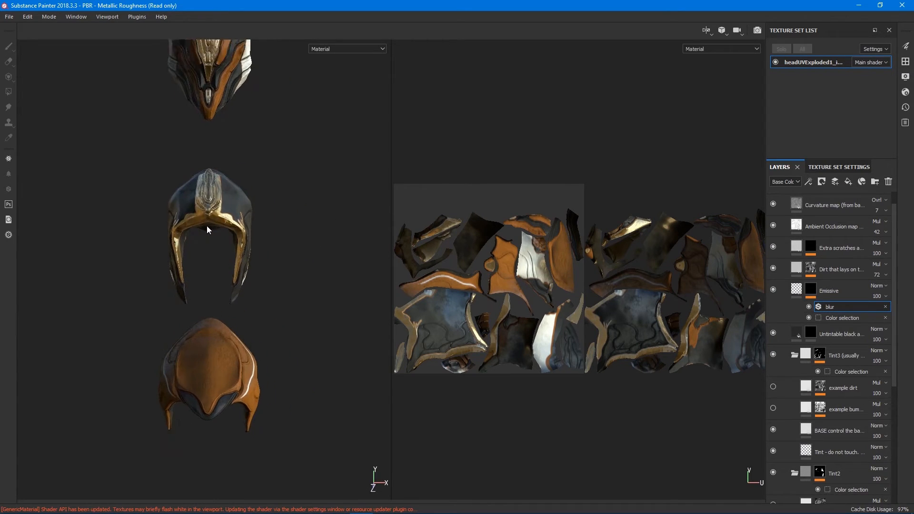
{"action": "scroll", "coordinate": [206, 225], "scroll_direction": "up", "scroll_amount": 3}
{"action": "left_click_drag", "start_coordinate": [269, 304], "coordinate": [191, 284], "text": "alt"}
{"action": "middle_click_drag", "start_coordinate": [257, 181], "coordinate": [254, 276], "text": "alt"}
{"action": "middle_click_drag", "start_coordinate": [253, 234], "coordinate": [211, 353], "text": "alt"}
{"action": "left_click_drag", "start_coordinate": [211, 353], "coordinate": [305, 314], "text": "alt"}
{"action": "scroll", "coordinate": [248, 301], "scroll_direction": "up", "scroll_amount": 5}
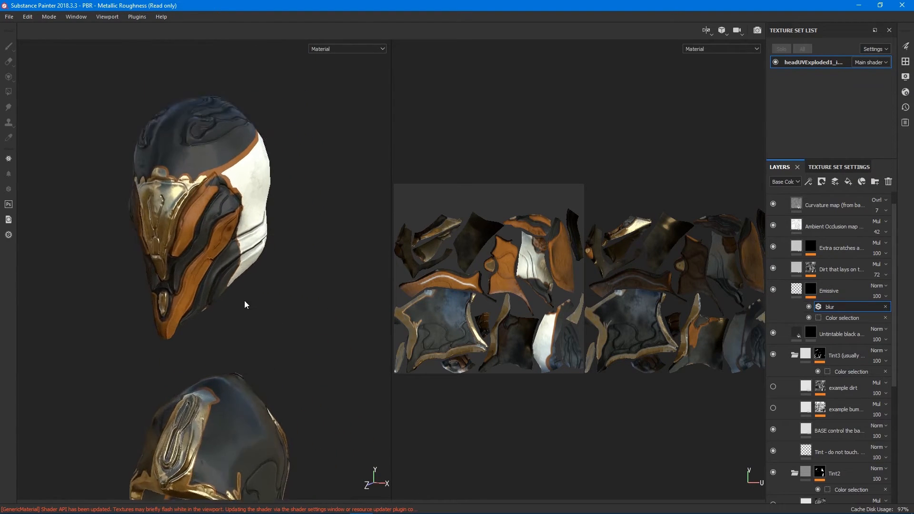
Step: Examine the materials on all three exploded helmet pieces from the front and side, both close up and together
{"action": "middle_click_drag", "start_coordinate": [208, 201], "coordinate": [199, 266], "text": "alt"}
{"action": "left_click_drag", "start_coordinate": [199, 265], "coordinate": [219, 296], "text": "alt"}
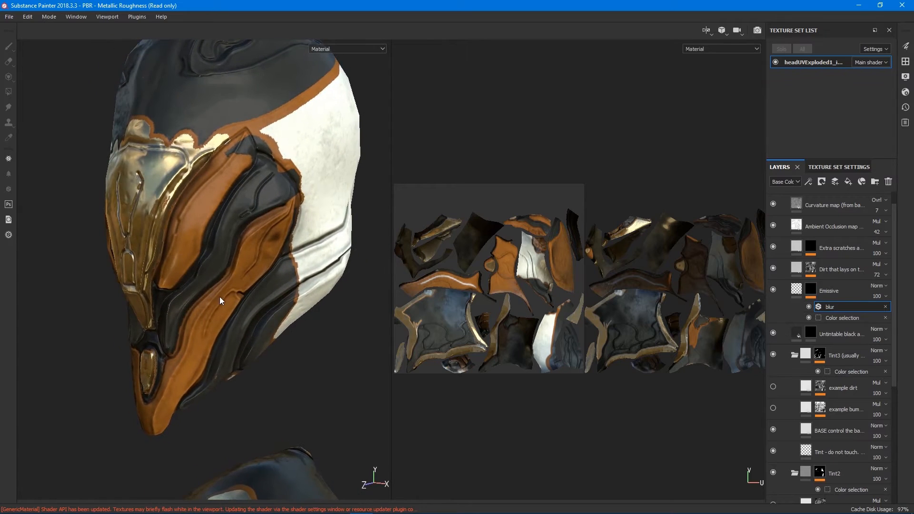
{"action": "scroll", "coordinate": [243, 305], "scroll_direction": "down", "scroll_amount": 5}
{"action": "middle_click_drag", "start_coordinate": [243, 305], "coordinate": [241, 226], "text": "alt"}
{"action": "scroll", "coordinate": [238, 327], "scroll_direction": "down", "scroll_amount": 1}
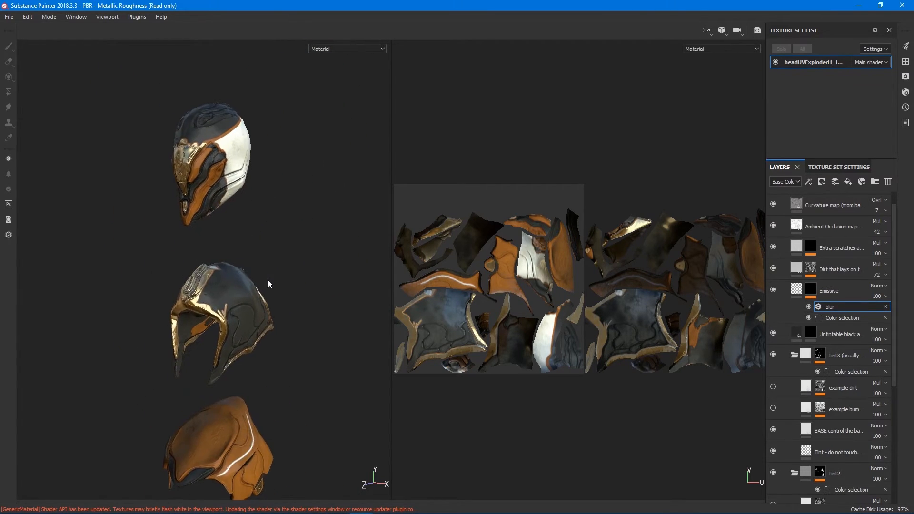
{"action": "scroll", "coordinate": [267, 279], "scroll_direction": "down", "scroll_amount": 2}
{"action": "left_click_drag", "start_coordinate": [233, 317], "coordinate": [218, 319], "text": "alt"}
{"action": "scroll", "coordinate": [218, 319], "scroll_direction": "up", "scroll_amount": 3}
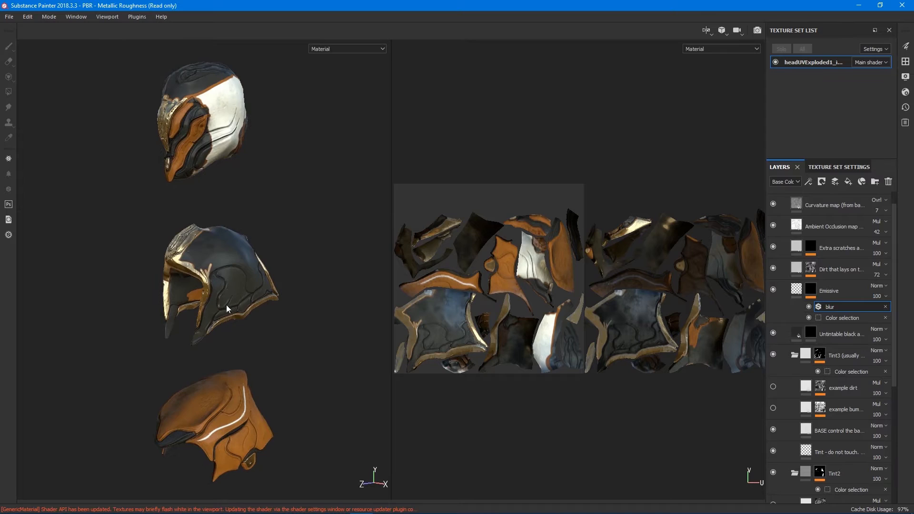
{"action": "middle_click_drag", "start_coordinate": [225, 301], "coordinate": [237, 316], "text": "alt"}
{"action": "scroll", "coordinate": [237, 316], "scroll_direction": "up", "scroll_amount": 1}
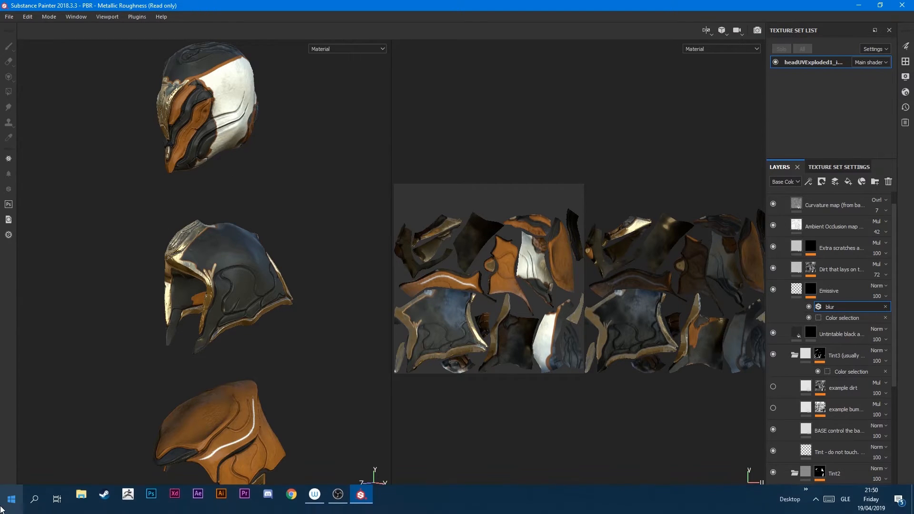
Step: Try to replace the project mesh with headUVmerged from the LowPoly folder through the project configuration
{"action": "left_click", "coordinate": [51, 17]}
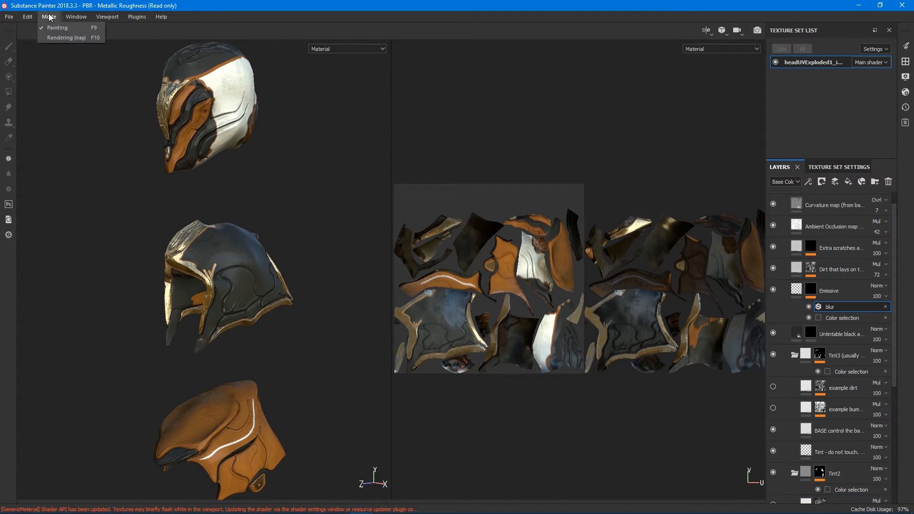
{"action": "left_click", "coordinate": [39, 42]}
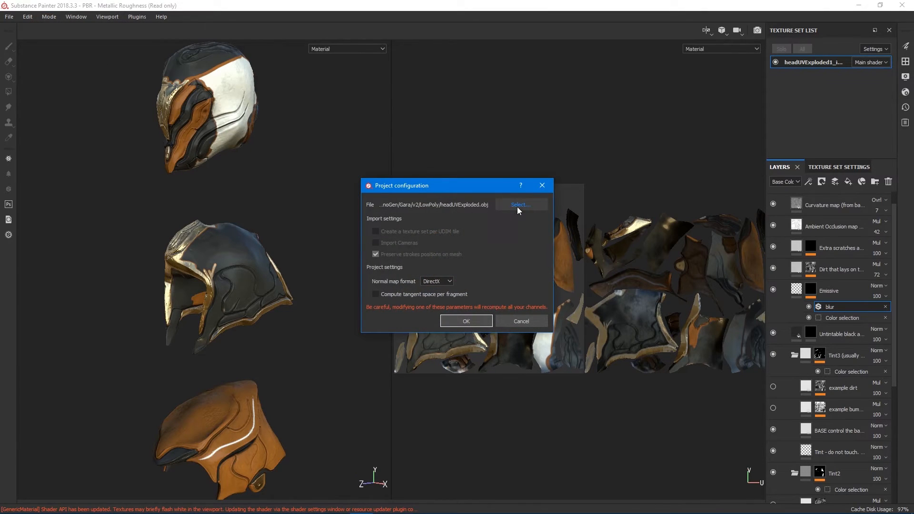
{"action": "left_click", "coordinate": [518, 206]}
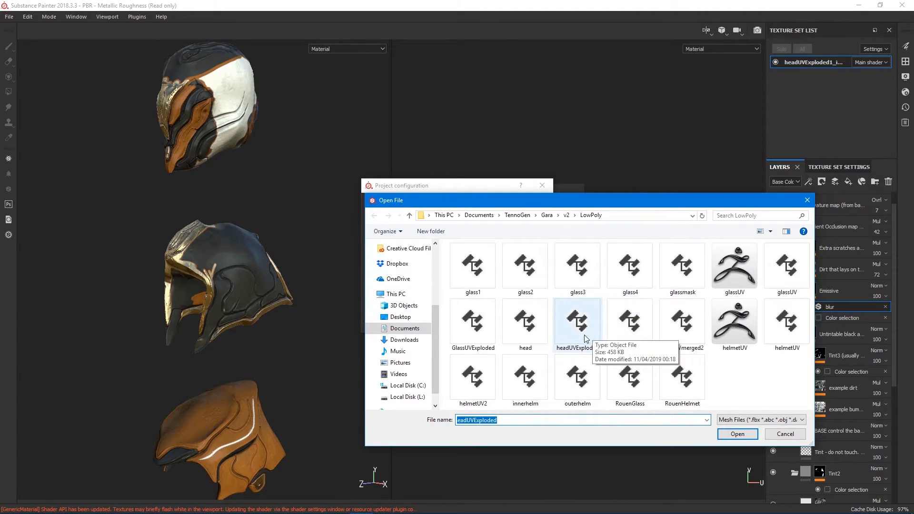
{"action": "left_click", "coordinate": [625, 334]}
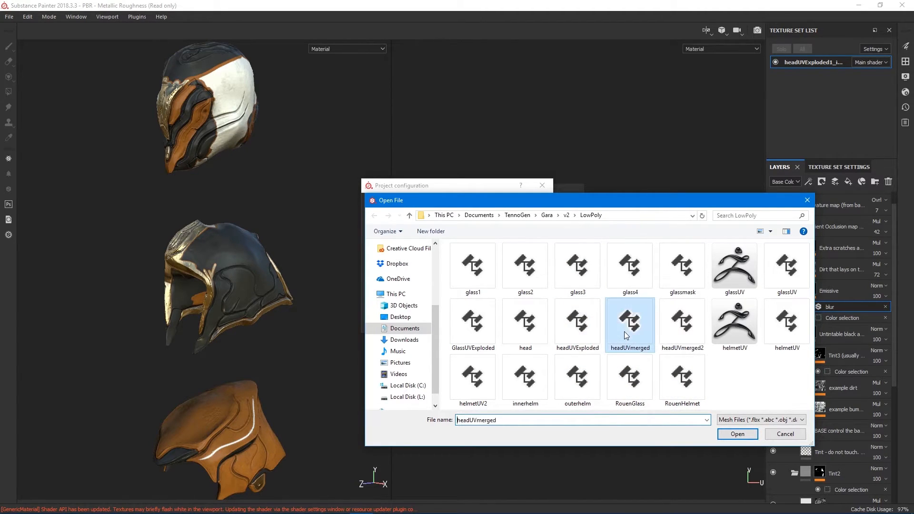
{"action": "left_click", "coordinate": [738, 434]}
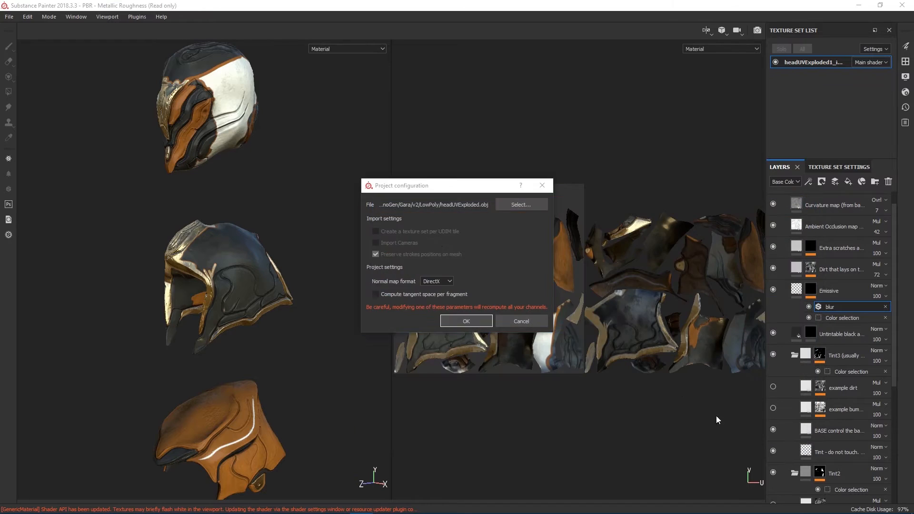
{"action": "left_click", "coordinate": [466, 320]}
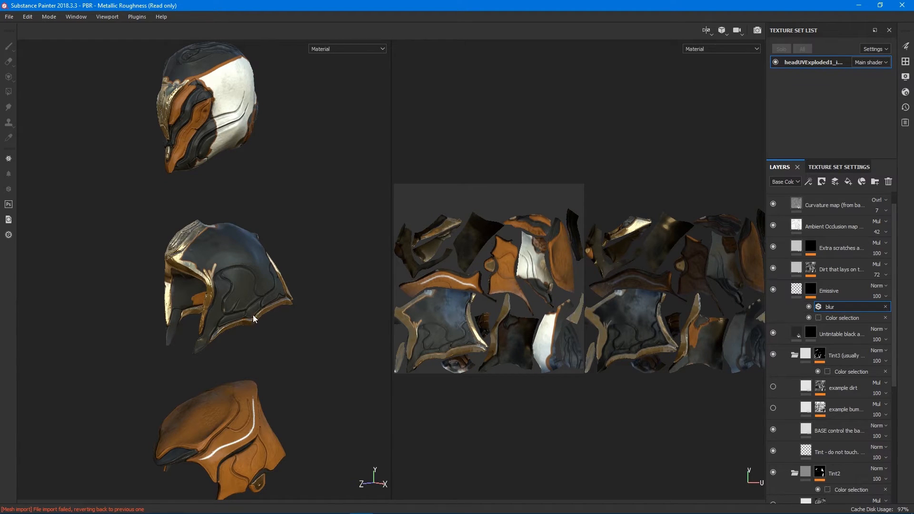
Step: Load headUVmerged.obj as the project mesh again, with the DirectX normal map format and stroke preservation turned off
{"action": "scroll", "coordinate": [204, 316], "scroll_direction": "up", "scroll_amount": 2}
{"action": "scroll", "coordinate": [201, 314], "scroll_direction": "down", "scroll_amount": 3}
{"action": "scroll", "coordinate": [73, 104], "scroll_direction": "up", "scroll_amount": 1}
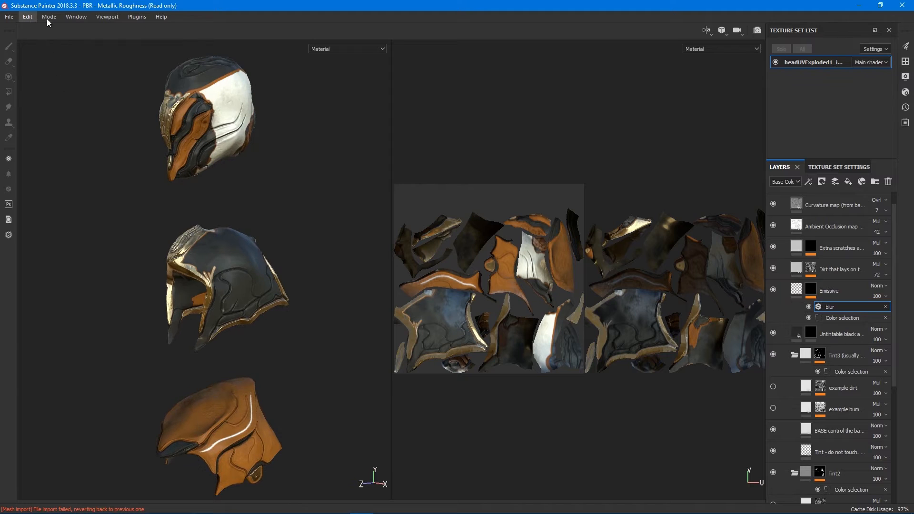
{"action": "left_click", "coordinate": [58, 15]}
{"action": "mouse_move", "coordinate": [32, 21]}
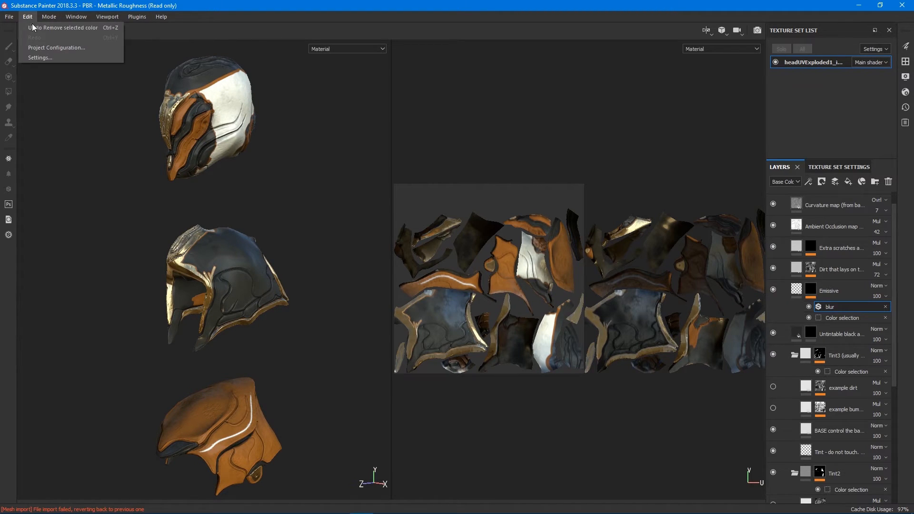
{"action": "left_click", "coordinate": [60, 47]}
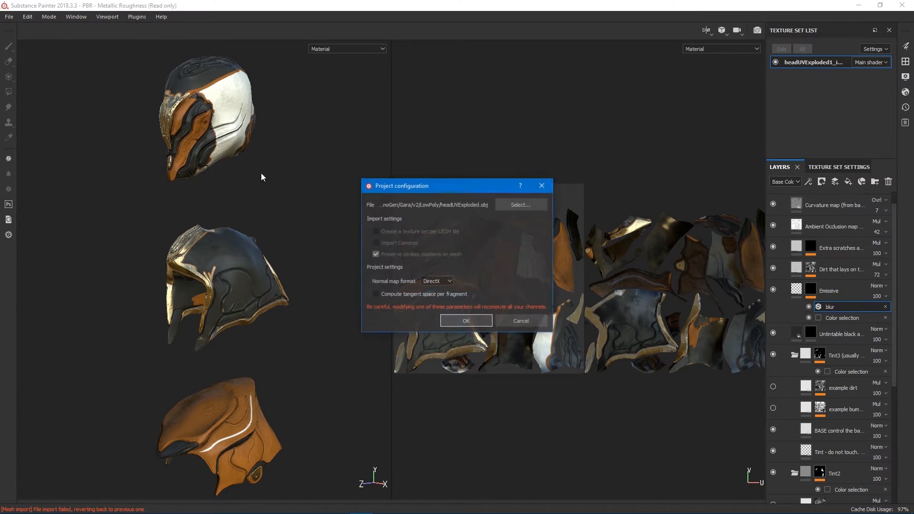
{"action": "left_click", "coordinate": [519, 204]}
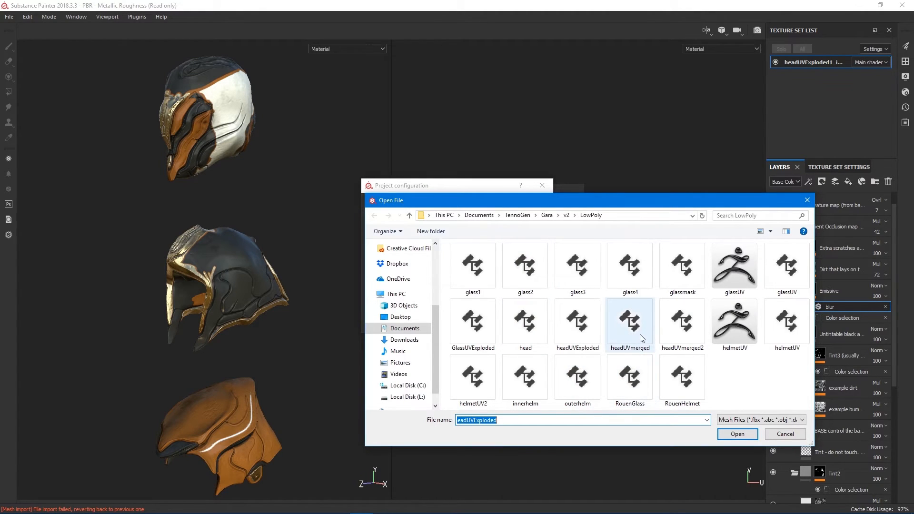
{"action": "left_click", "coordinate": [647, 324]}
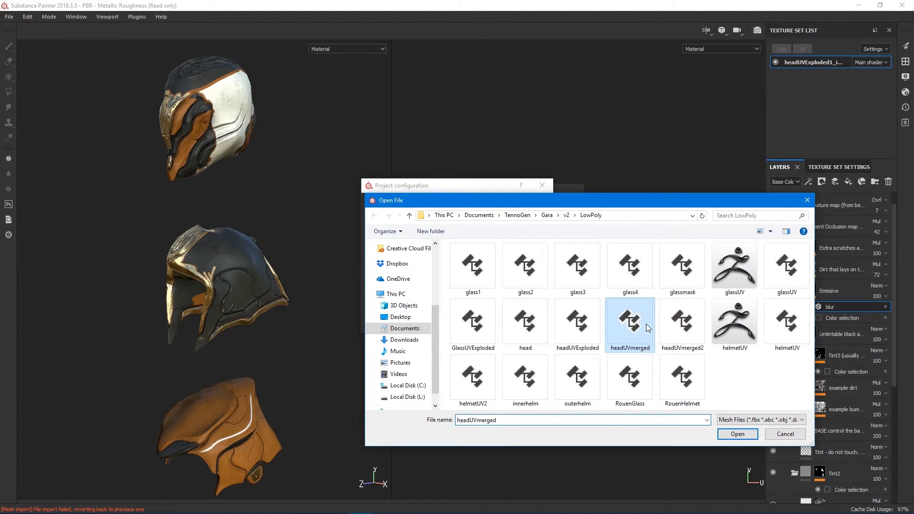
{"action": "left_click", "coordinate": [738, 435]}
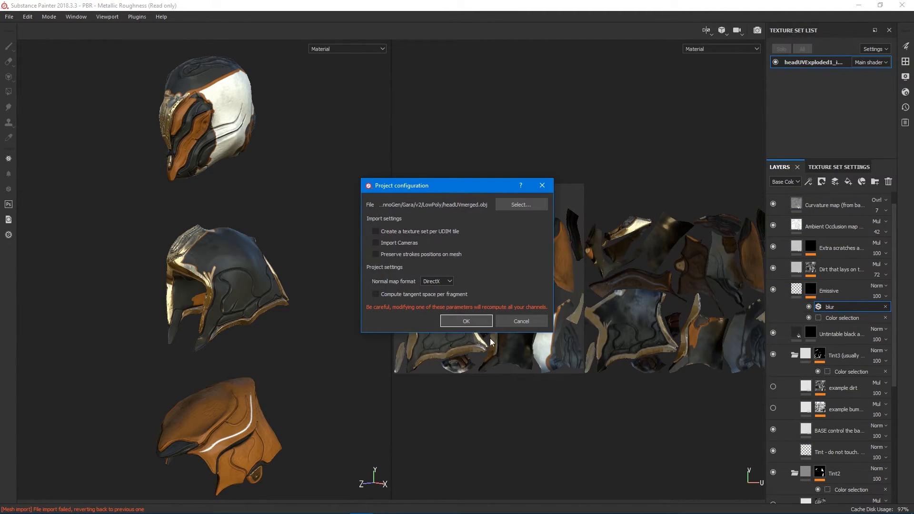
{"action": "left_click", "coordinate": [474, 321]}
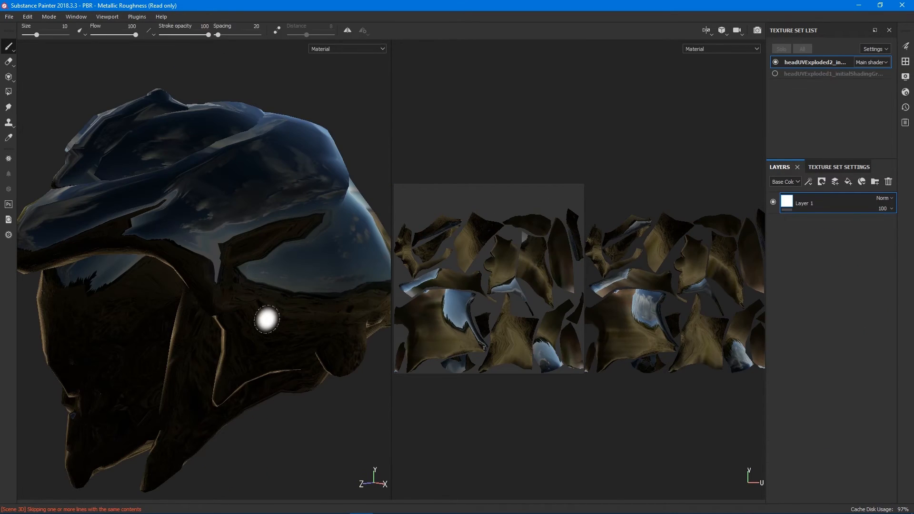
Step: Reassign the disabled headUVExploded1 texture set to the merged helmet's headUVExploded2 mesh material and apply the reassignment
{"action": "left_click_drag", "start_coordinate": [233, 301], "coordinate": [271, 302], "text": "alt"}
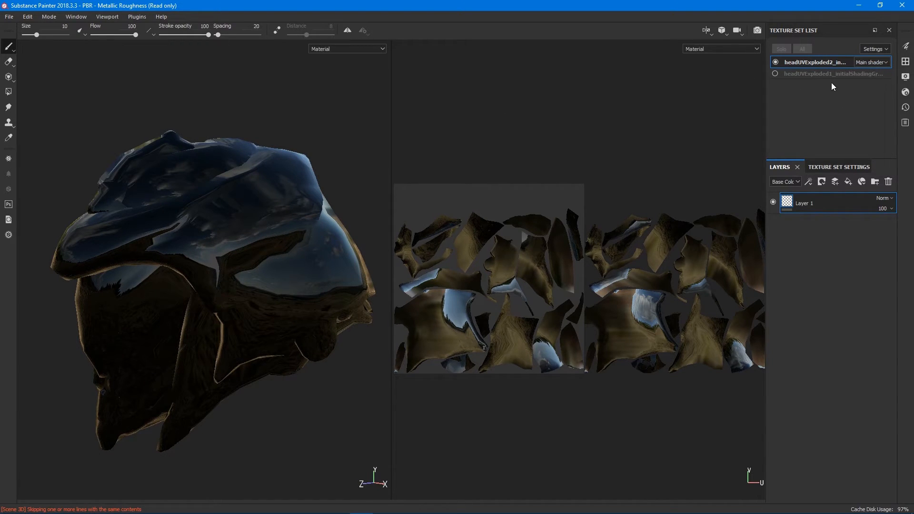
{"action": "left_click", "coordinate": [874, 49]}
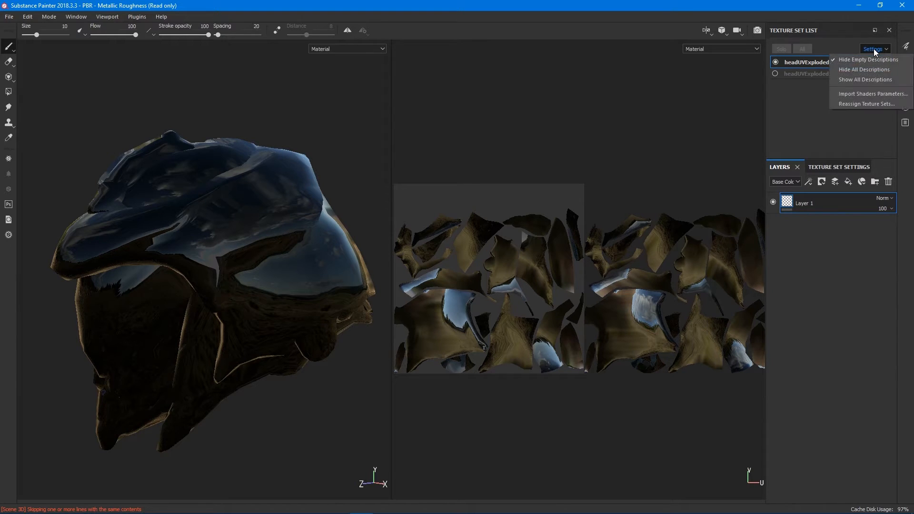
{"action": "left_click", "coordinate": [863, 102]}
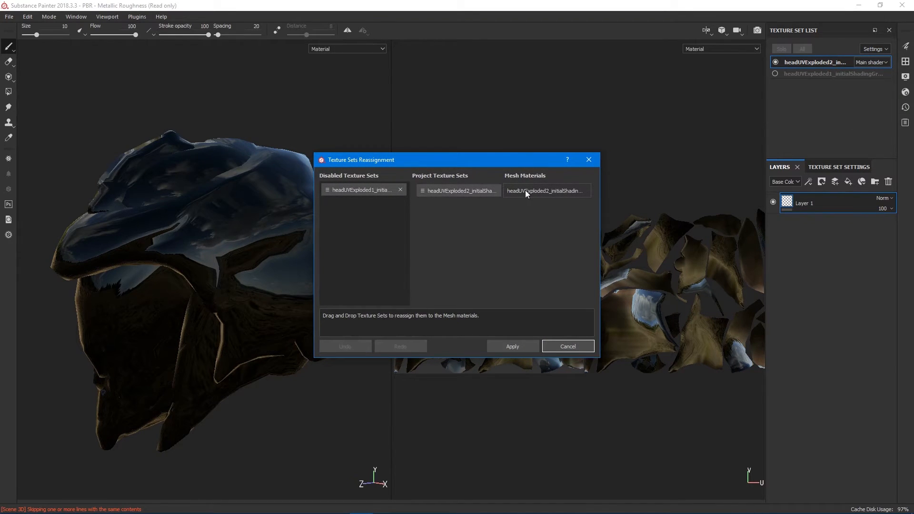
{"action": "left_click_drag", "start_coordinate": [369, 191], "coordinate": [465, 194]}
{"action": "left_click", "coordinate": [515, 347]}
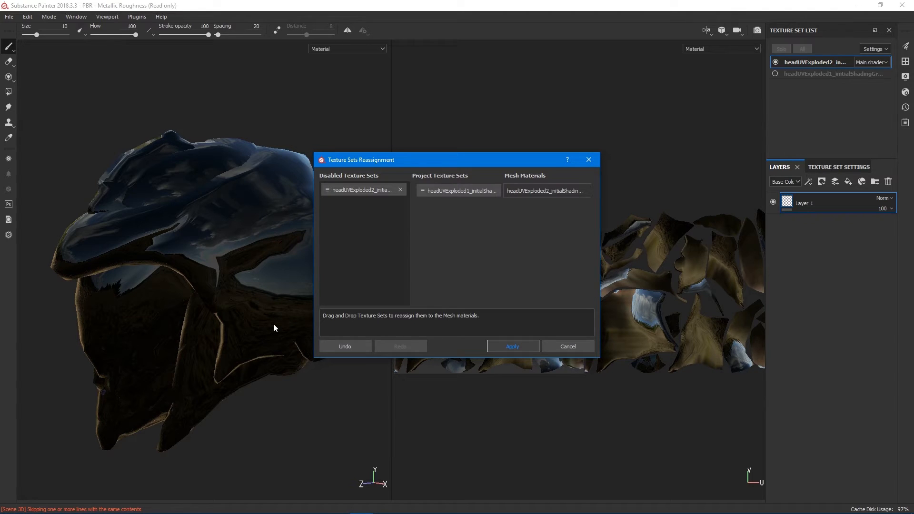
{"action": "left_click", "coordinate": [518, 347]}
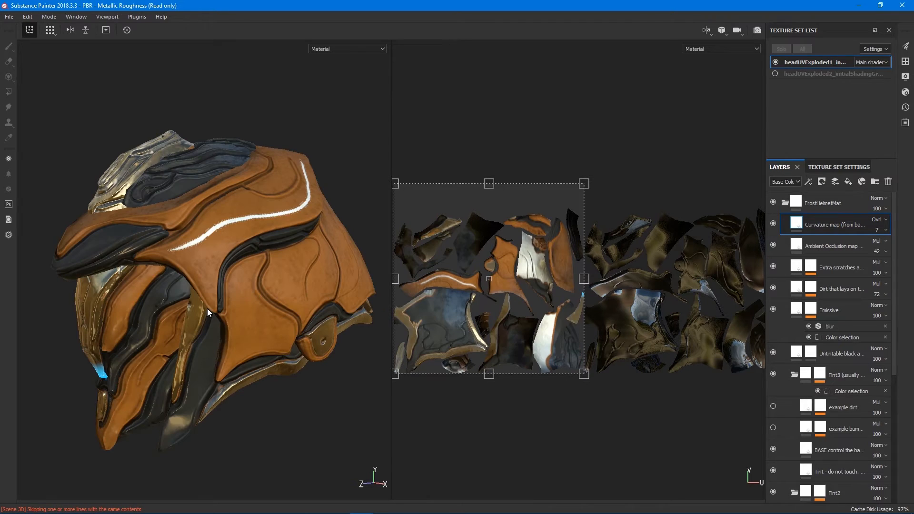
Step: Examine the textured merged helmet from the side, rear and front, checking how the tints and emissive areas look
{"action": "scroll", "coordinate": [235, 300], "scroll_direction": "up", "scroll_amount": 3}
{"action": "scroll", "coordinate": [236, 301], "scroll_direction": "down", "scroll_amount": 5}
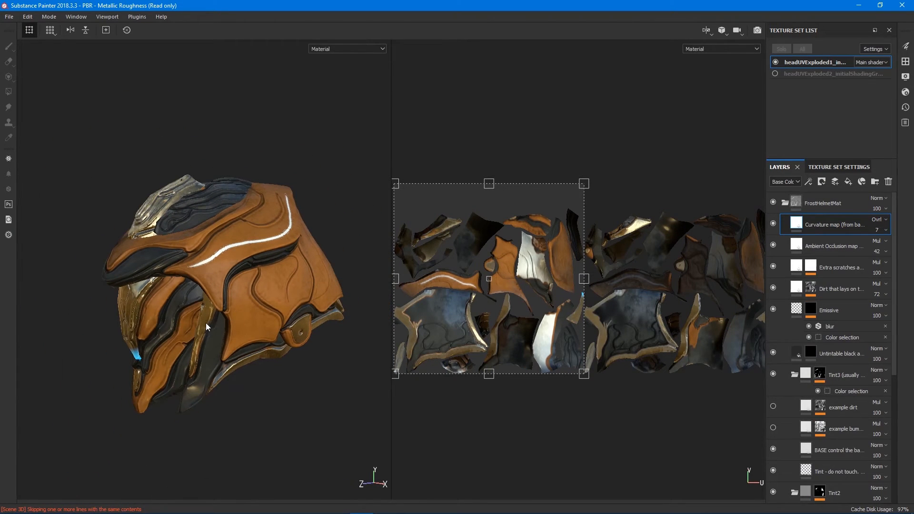
{"action": "left_click_drag", "start_coordinate": [203, 335], "coordinate": [219, 294], "text": "alt"}
{"action": "middle_click_drag", "start_coordinate": [219, 294], "coordinate": [128, 162], "text": "alt"}
{"action": "right_click_drag", "start_coordinate": [123, 158], "coordinate": [151, 165], "text": "shift"}
{"action": "left_click_drag", "start_coordinate": [153, 165], "coordinate": [306, 188], "text": "alt"}
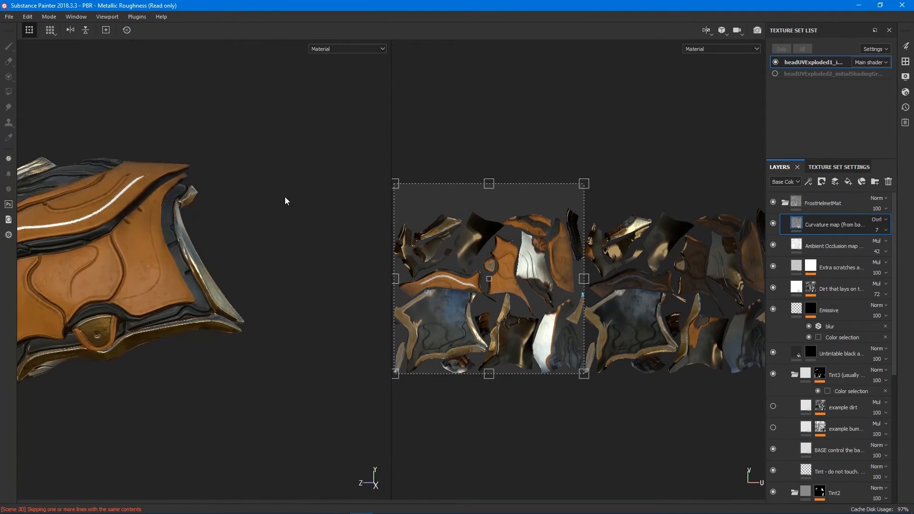
{"action": "middle_click_drag", "start_coordinate": [169, 264], "coordinate": [207, 281], "text": "alt"}
{"action": "left_click_drag", "start_coordinate": [139, 295], "coordinate": [281, 311], "text": "alt"}
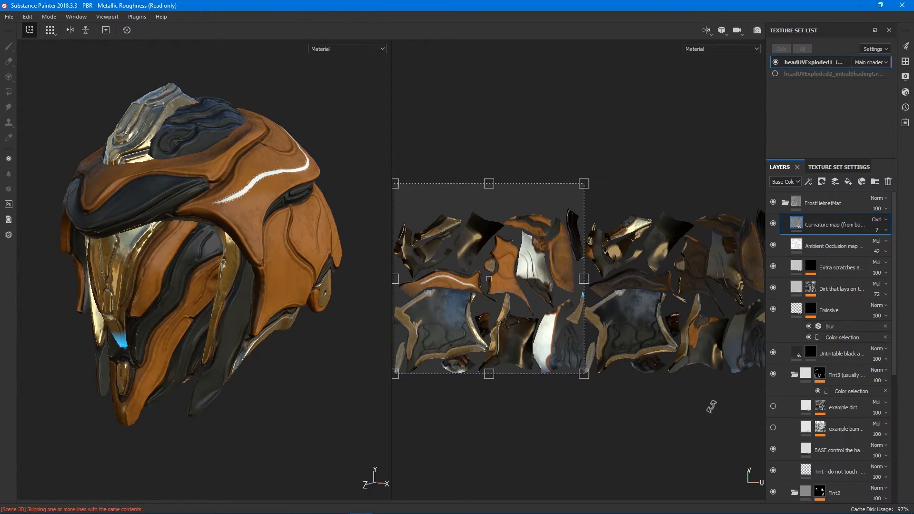
Step: Add a paint effect to the Tint1 folder's mask, above its color selection
{"action": "scroll", "coordinate": [845, 373], "scroll_direction": "down", "scroll_amount": 2}
{"action": "scroll", "coordinate": [845, 372], "scroll_direction": "down", "scroll_amount": 3}
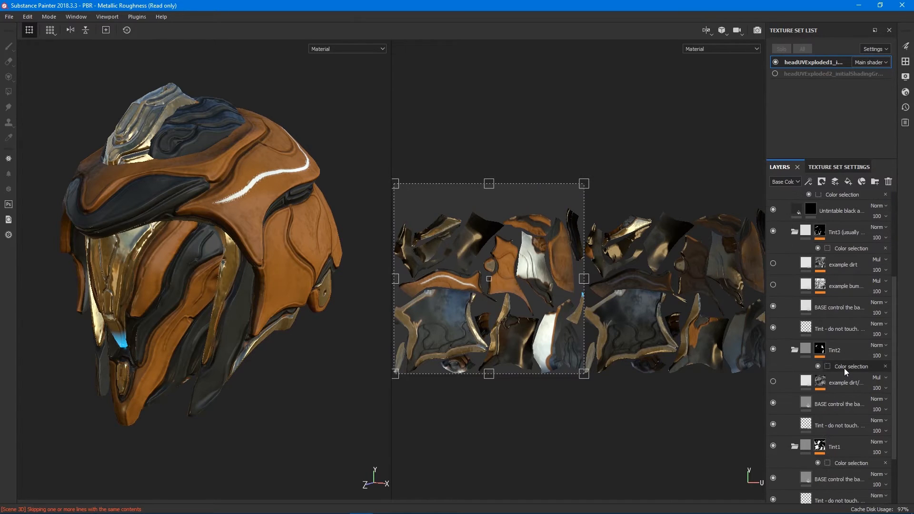
{"action": "scroll", "coordinate": [843, 367], "scroll_direction": "down", "scroll_amount": 1}
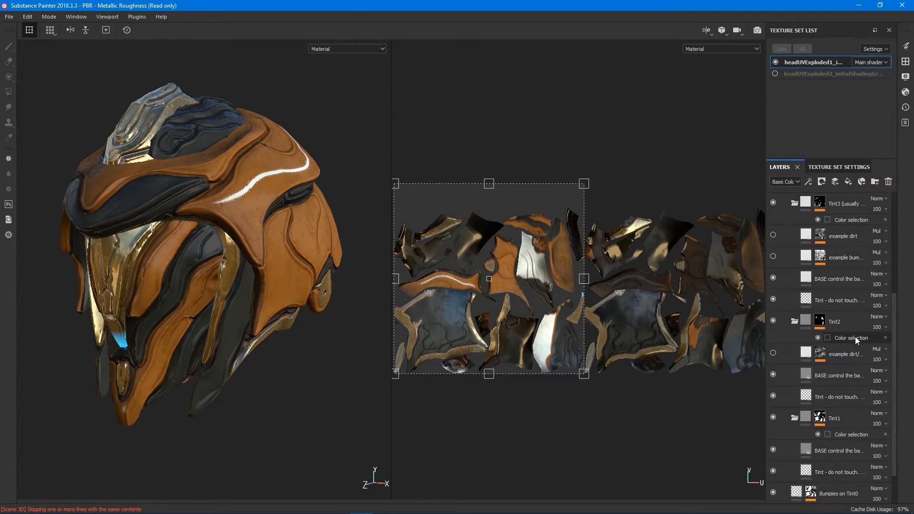
{"action": "scroll", "coordinate": [823, 419], "scroll_direction": "down", "scroll_amount": 1}
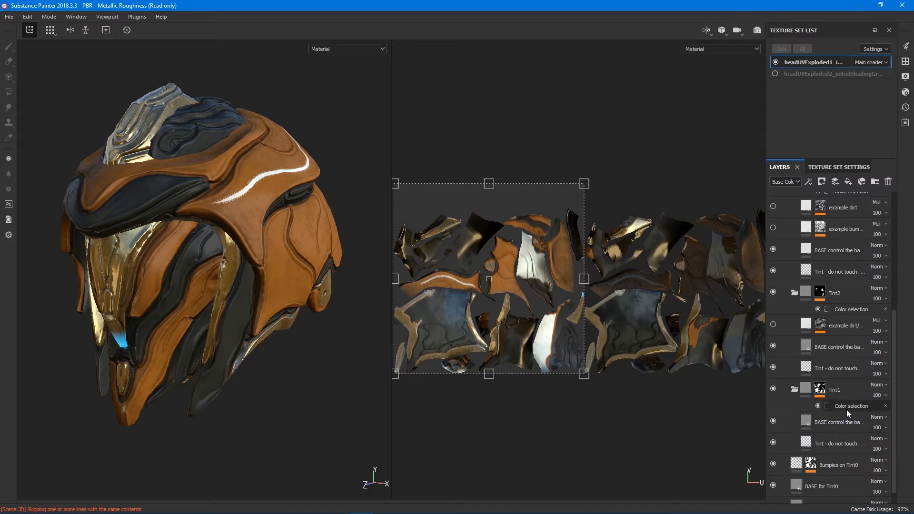
{"action": "left_click", "coordinate": [819, 391]}
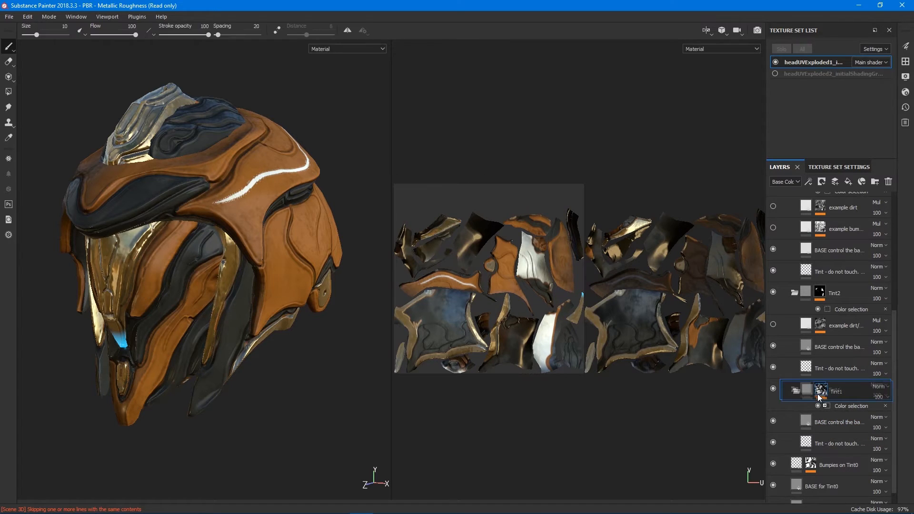
{"action": "right_click", "coordinate": [817, 394]}
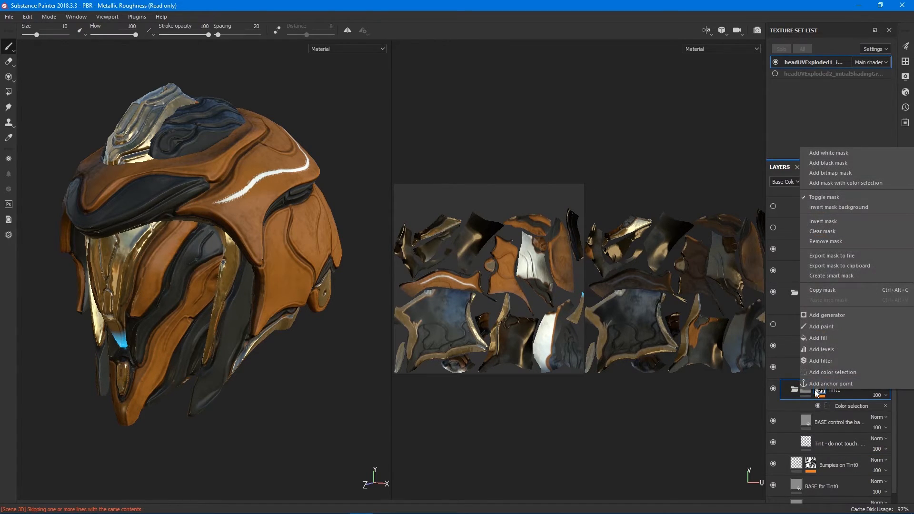
{"action": "left_click", "coordinate": [842, 327]}
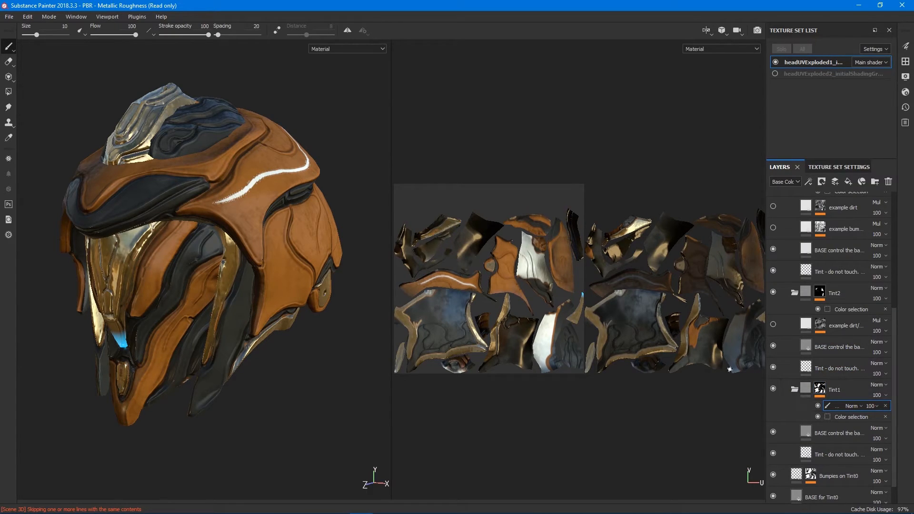
Step: Try painting and erasing on the Tint1 mask over the orange side plate below the white stripe, ending with the brush active
{"action": "mouse_move", "coordinate": [245, 193]}
{"action": "left_mouse_down"}
{"action": "mouse_move", "coordinate": [208, 214]}
{"action": "mouse_move", "coordinate": [238, 198]}
{"action": "mouse_move", "coordinate": [254, 203]}
{"action": "mouse_move", "coordinate": [240, 229]}
{"action": "mouse_move", "coordinate": [252, 238]}
{"action": "mouse_move", "coordinate": [276, 217]}
{"action": "mouse_move", "coordinate": [257, 219]}
{"action": "mouse_move", "coordinate": [247, 207]}
{"action": "mouse_move", "coordinate": [259, 187]}
{"action": "mouse_move", "coordinate": [239, 206]}
{"action": "left_mouse_up"}
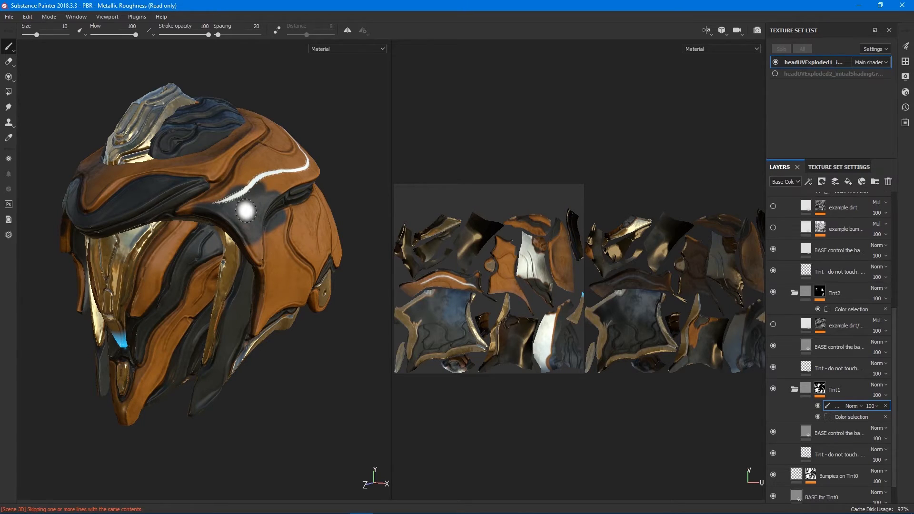
{"action": "left_click", "coordinate": [9, 61]}
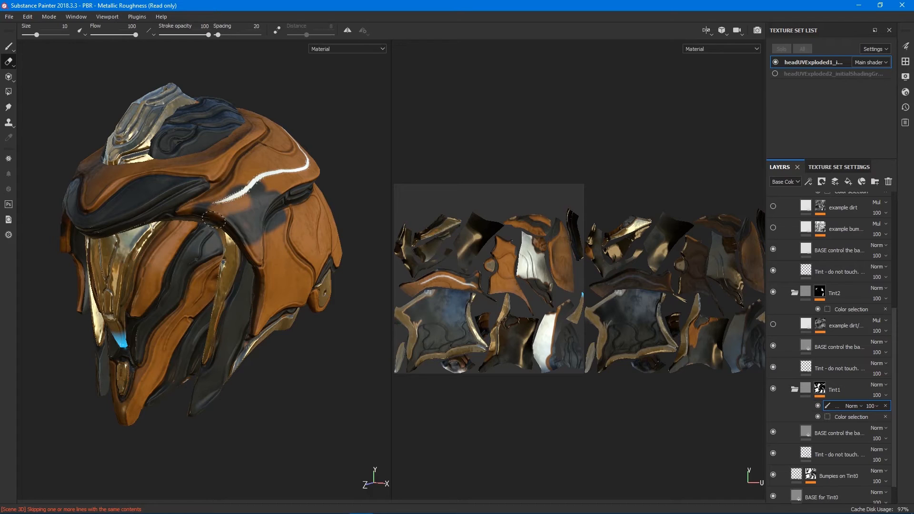
{"action": "mouse_move", "coordinate": [223, 220]}
{"action": "left_mouse_down"}
{"action": "mouse_move", "coordinate": [249, 244]}
{"action": "mouse_move", "coordinate": [236, 190]}
{"action": "mouse_move", "coordinate": [281, 212]}
{"action": "mouse_move", "coordinate": [260, 190]}
{"action": "mouse_move", "coordinate": [276, 224]}
{"action": "mouse_move", "coordinate": [262, 221]}
{"action": "mouse_move", "coordinate": [259, 184]}
{"action": "mouse_move", "coordinate": [234, 219]}
{"action": "mouse_move", "coordinate": [272, 241]}
{"action": "left_mouse_up"}
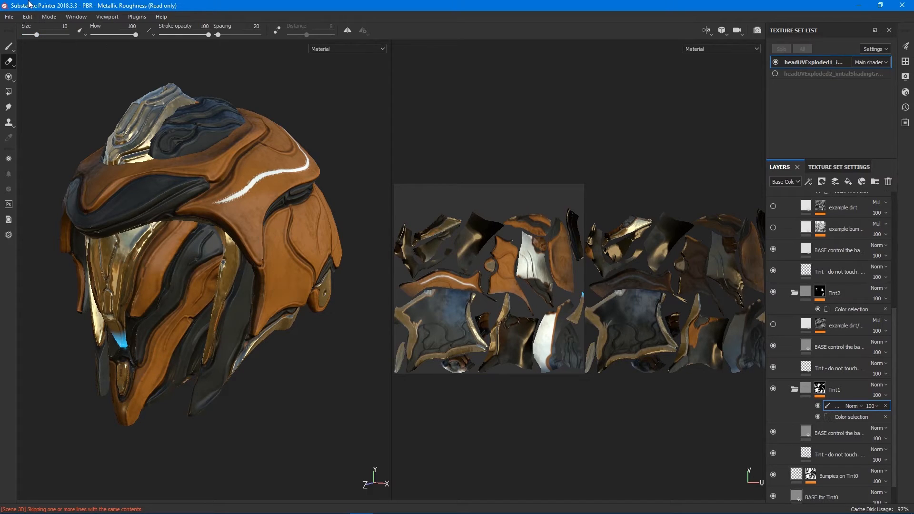
{"action": "left_click", "coordinate": [8, 47]}
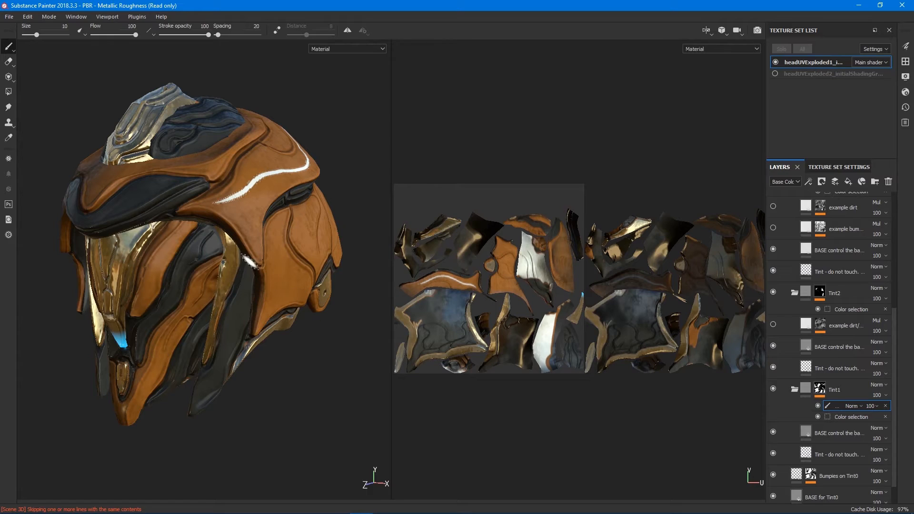
Step: Set the paint brush size to 4.69 and its alpha hardness to 1
{"action": "right_click_drag", "start_coordinate": [246, 214], "coordinate": [243, 217], "text": "ctrl"}
{"action": "left_click", "coordinate": [906, 46]}
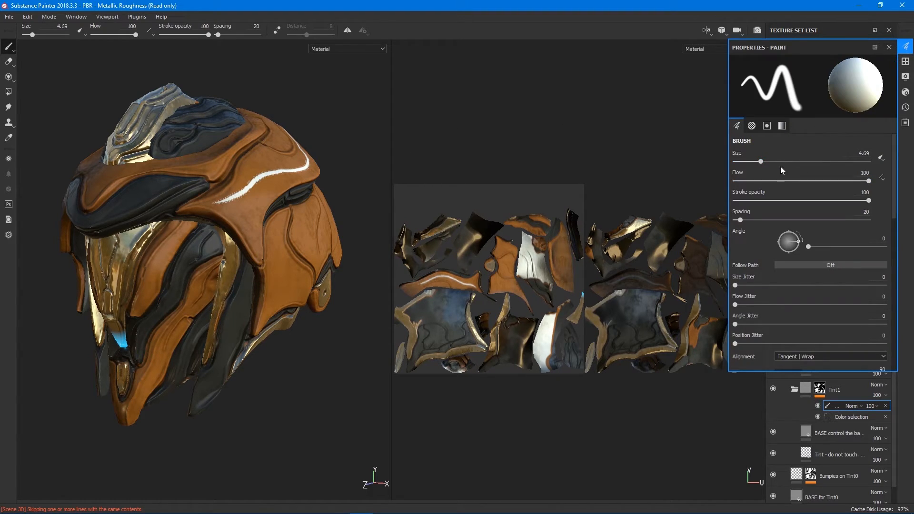
{"action": "scroll", "coordinate": [786, 169], "scroll_direction": "down", "scroll_amount": 4}
{"action": "scroll", "coordinate": [792, 173], "scroll_direction": "down", "scroll_amount": 4}
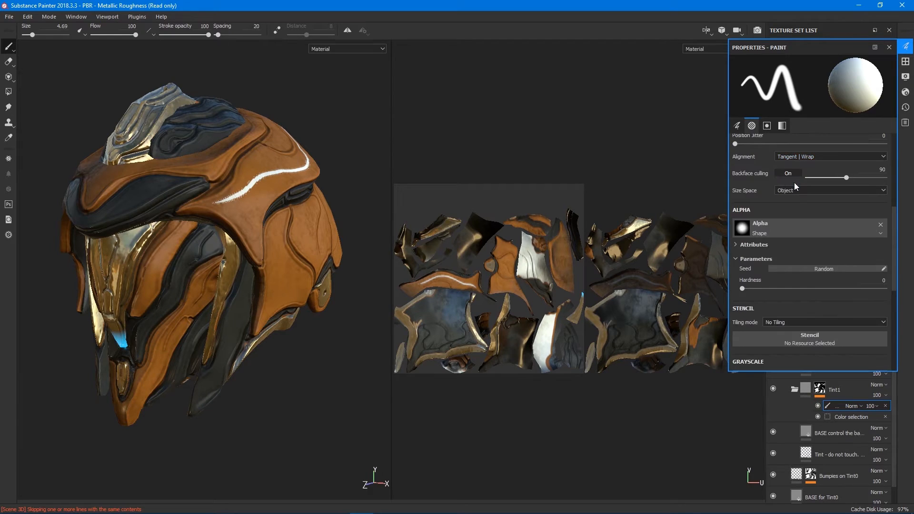
{"action": "left_click_drag", "start_coordinate": [744, 260], "coordinate": [770, 260]}
{"action": "left_click_drag", "start_coordinate": [825, 259], "coordinate": [892, 267]}
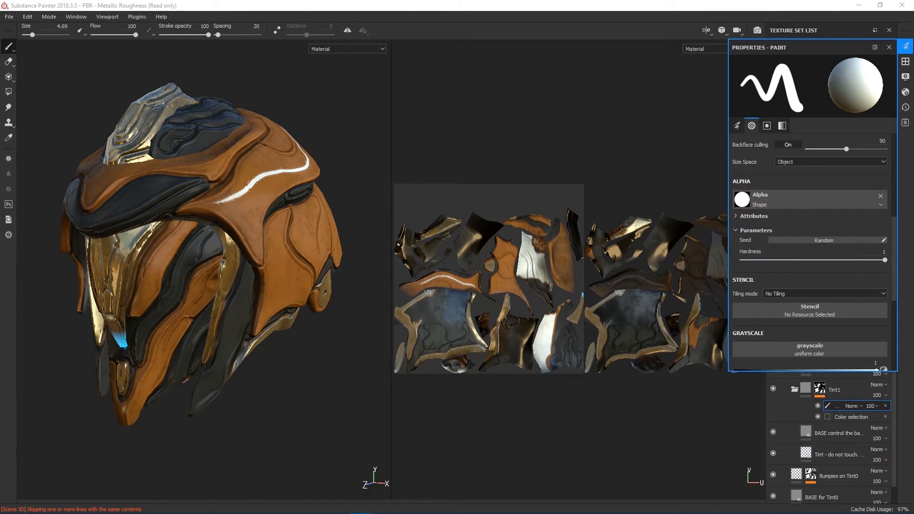
Step: Paint a short vertical stroke on the Tint1 mask over the orange side plate below the white stripe, with the brush grayscale at 1
{"action": "left_click", "coordinate": [250, 207]}
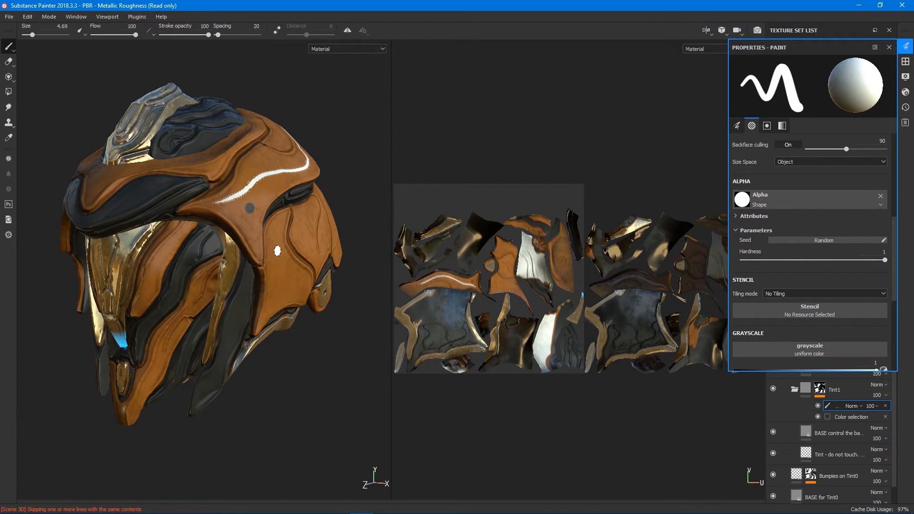
{"action": "scroll", "coordinate": [810, 293], "scroll_direction": "down", "scroll_amount": 3}
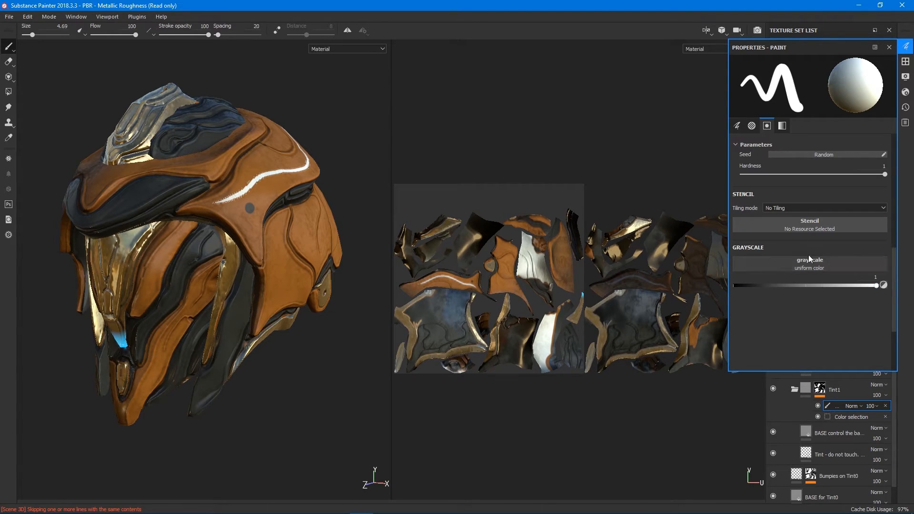
{"action": "left_click_drag", "start_coordinate": [860, 285], "coordinate": [717, 286]}
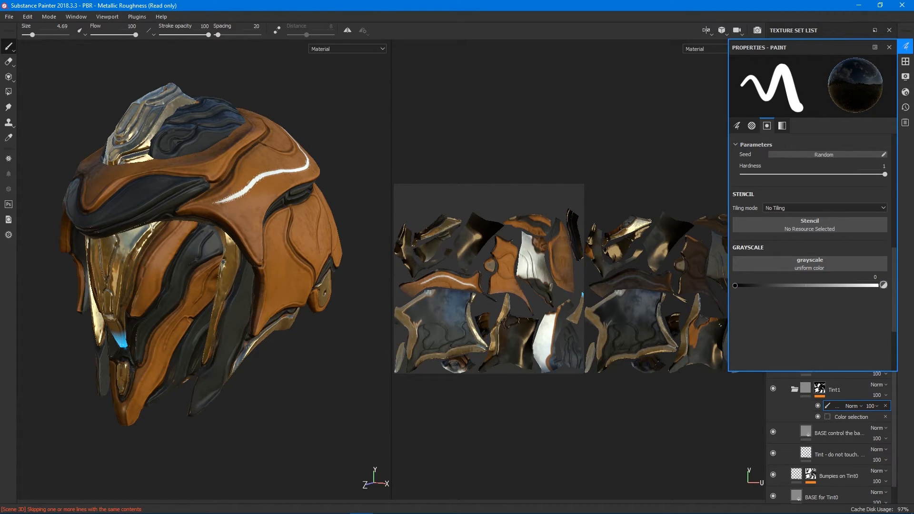
{"action": "left_click_drag", "start_coordinate": [744, 286], "coordinate": [891, 305]}
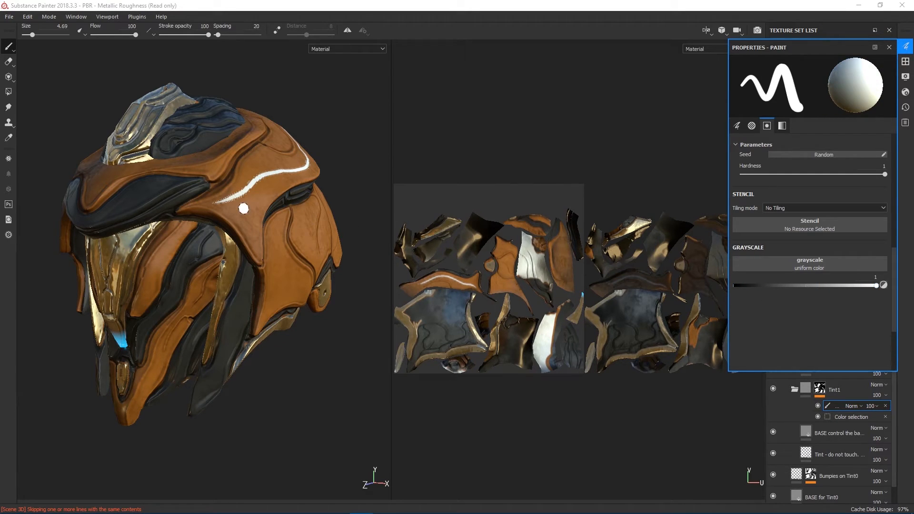
{"action": "left_click_drag", "start_coordinate": [240, 206], "coordinate": [249, 232]}
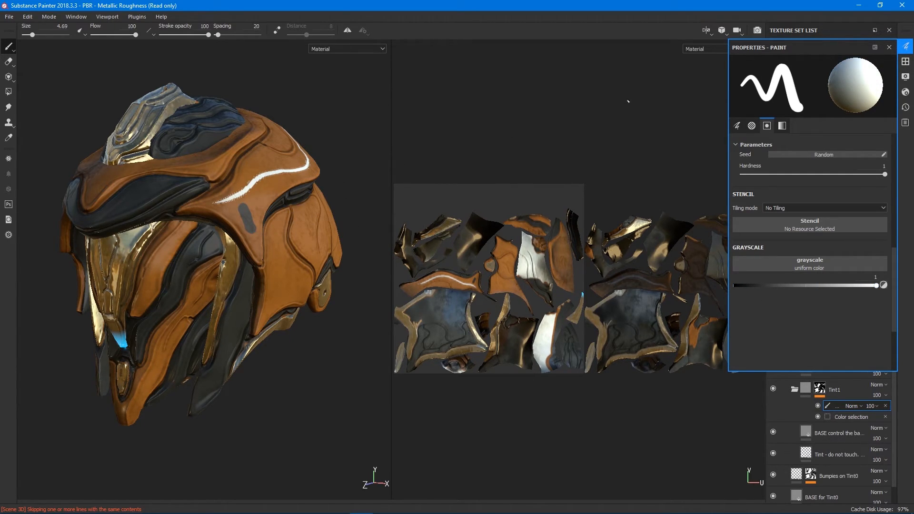
{"action": "left_click", "coordinate": [907, 47]}
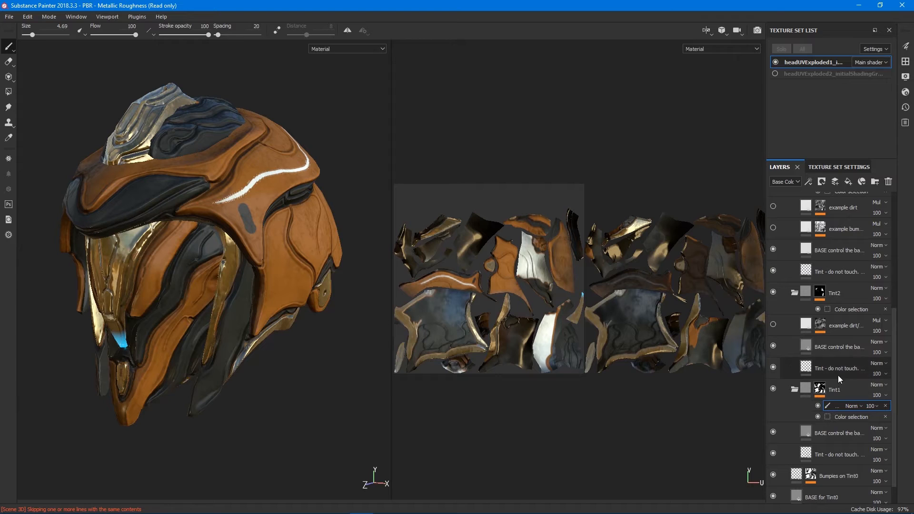
Step: Delete the blur and color selection effects from the Emissive layer's mask and clear the mask
{"action": "scroll", "coordinate": [850, 323], "scroll_direction": "up", "scroll_amount": 4}
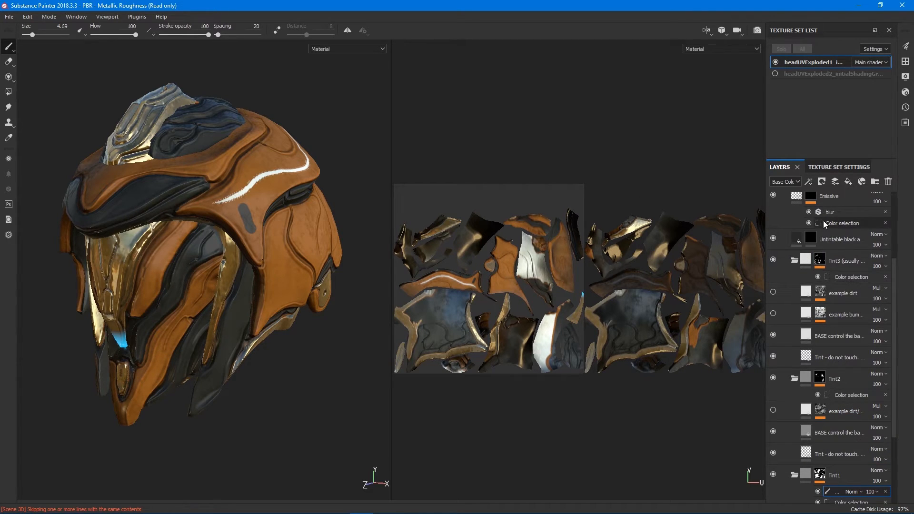
{"action": "scroll", "coordinate": [824, 224], "scroll_direction": "up", "scroll_amount": 1}
{"action": "left_click", "coordinate": [828, 253]}
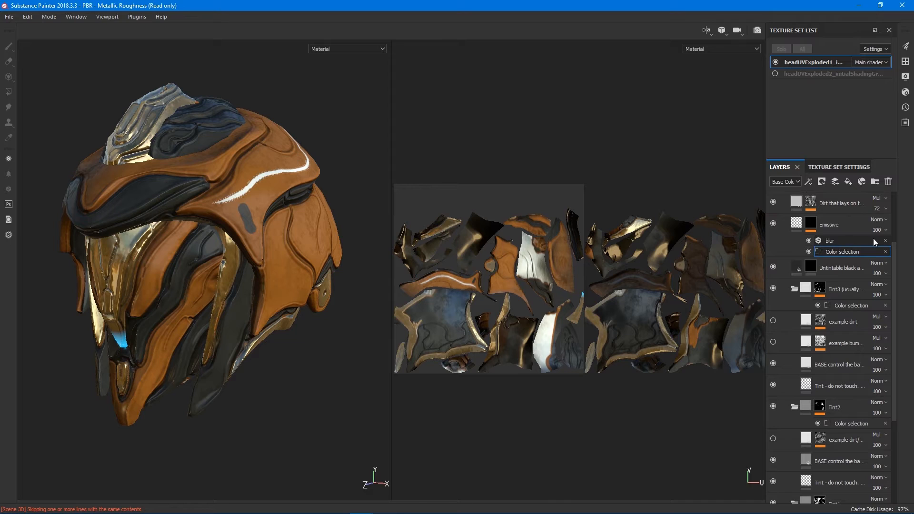
{"action": "left_click", "coordinate": [886, 240]}
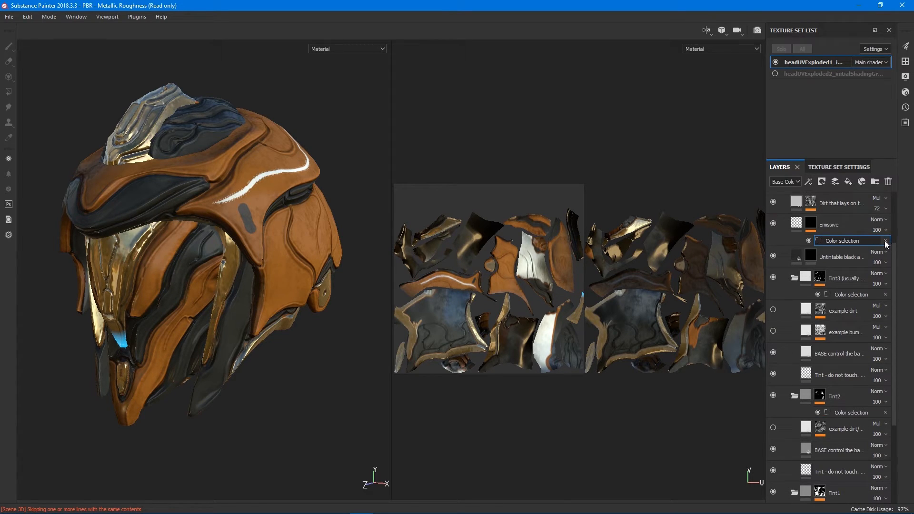
{"action": "left_click", "coordinate": [885, 241]}
{"action": "right_click", "coordinate": [810, 222]}
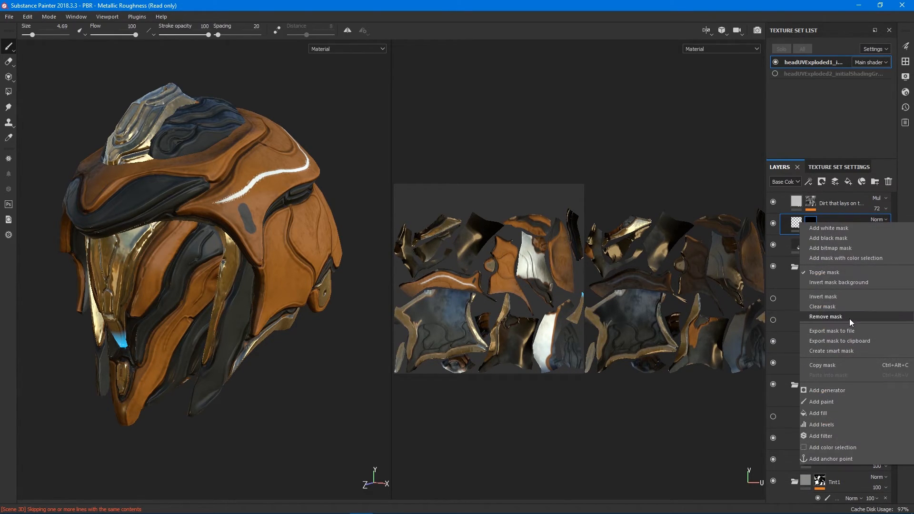
{"action": "left_click", "coordinate": [838, 307]}
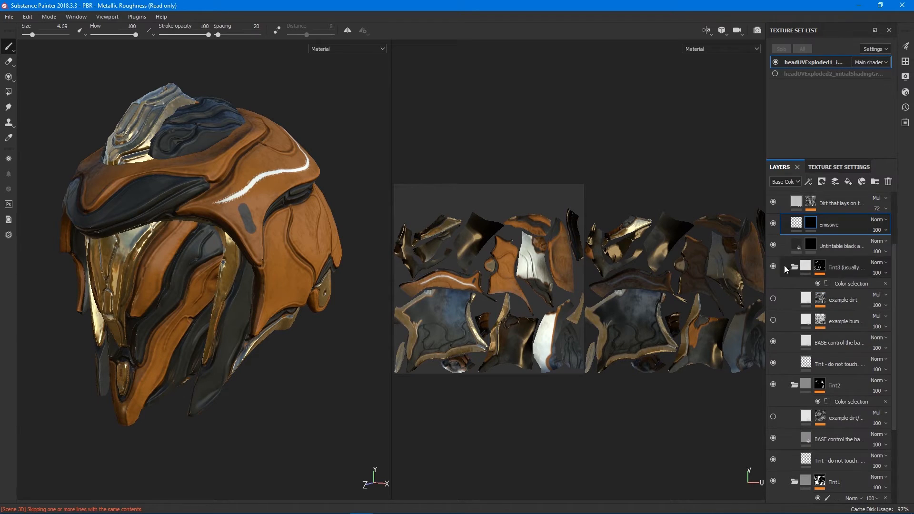
Step: Add a paint effect to the Emissive layer's mask and paint one round dab on the orange strip inside the face opening
{"action": "right_click", "coordinate": [806, 225]}
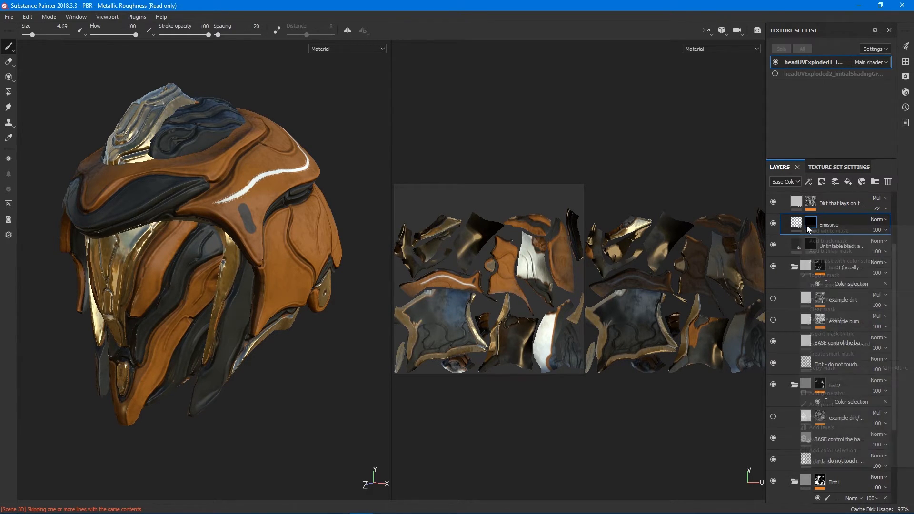
{"action": "left_click", "coordinate": [823, 404]}
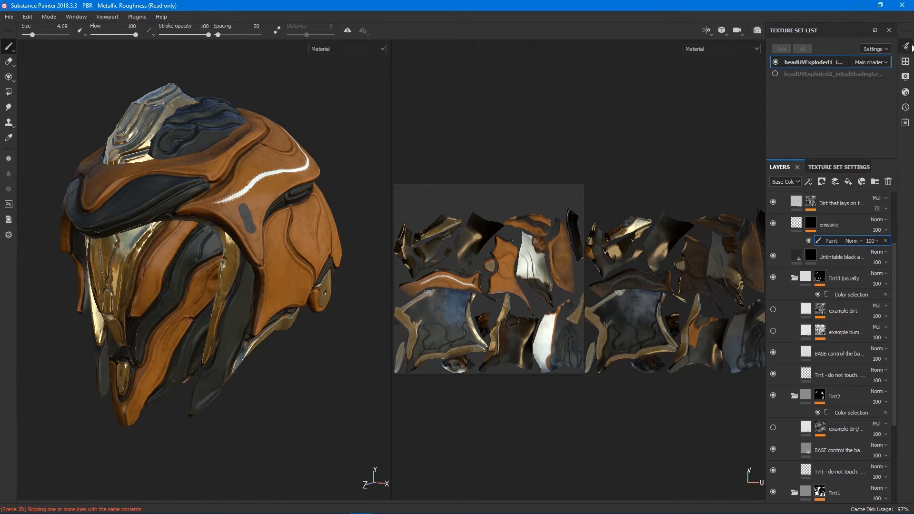
{"action": "left_click", "coordinate": [911, 47]}
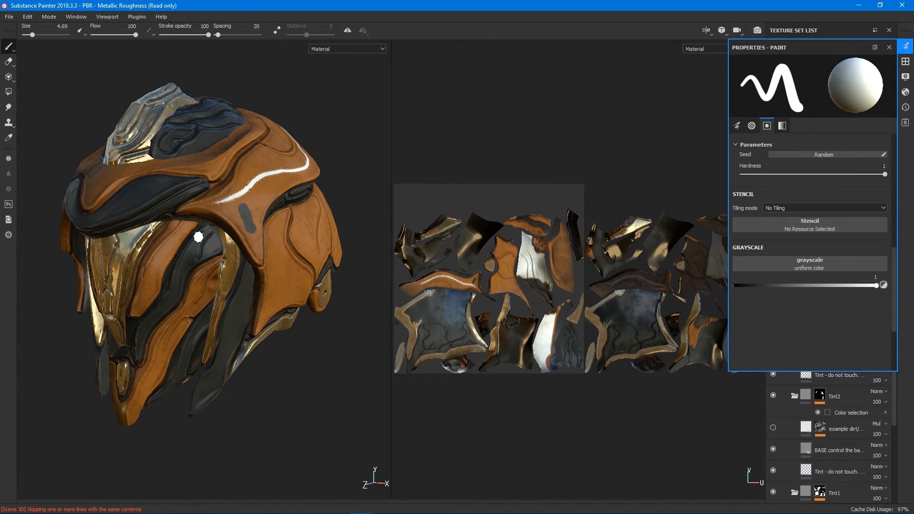
{"action": "scroll", "coordinate": [177, 259], "scroll_direction": "up", "scroll_amount": 3}
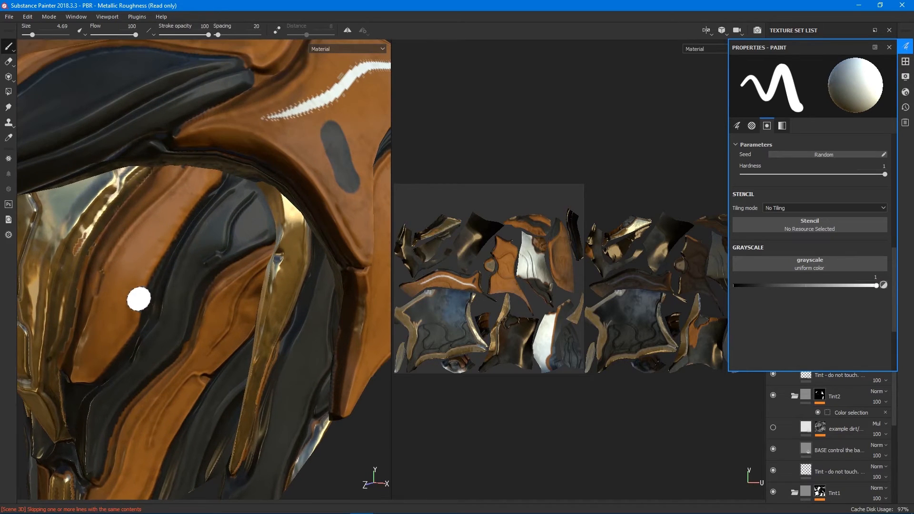
{"action": "left_click", "coordinate": [123, 286]}
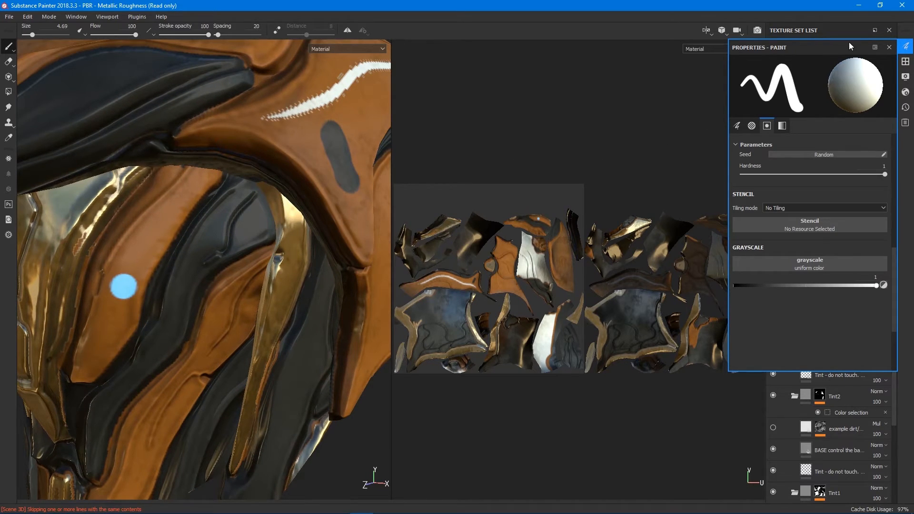
{"action": "left_click", "coordinate": [904, 50]}
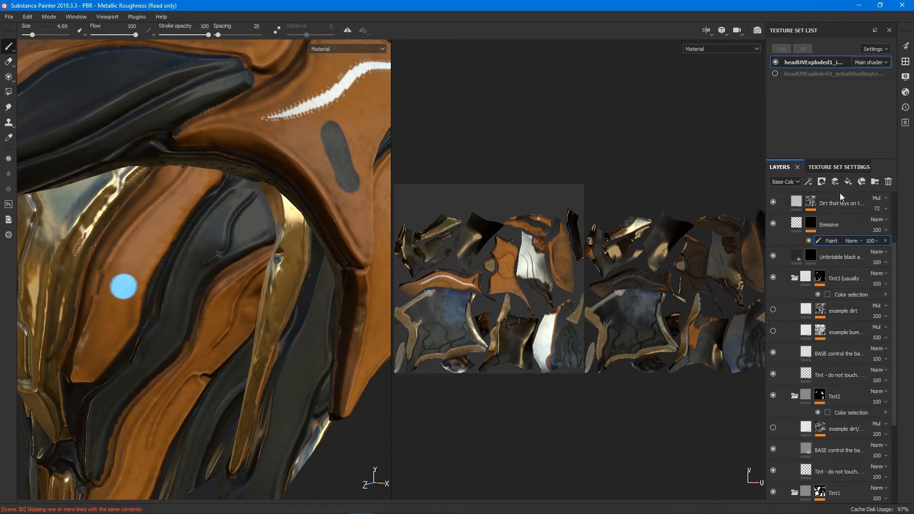
{"action": "right_click", "coordinate": [823, 226]}
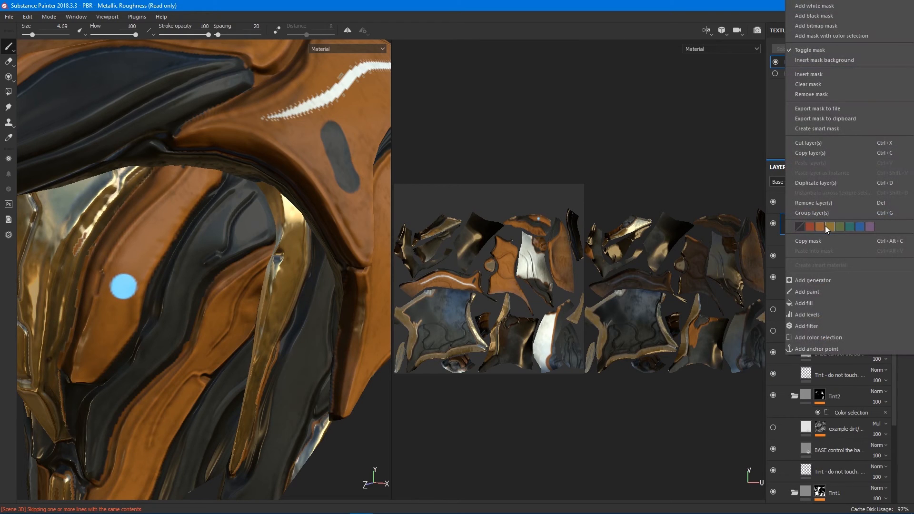
{"action": "left_click", "coordinate": [826, 280]}
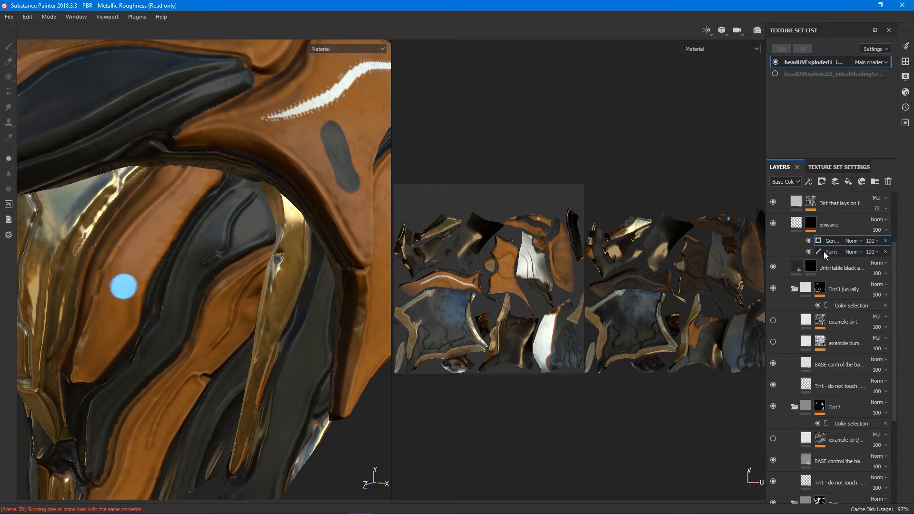
{"action": "left_click", "coordinate": [906, 47]}
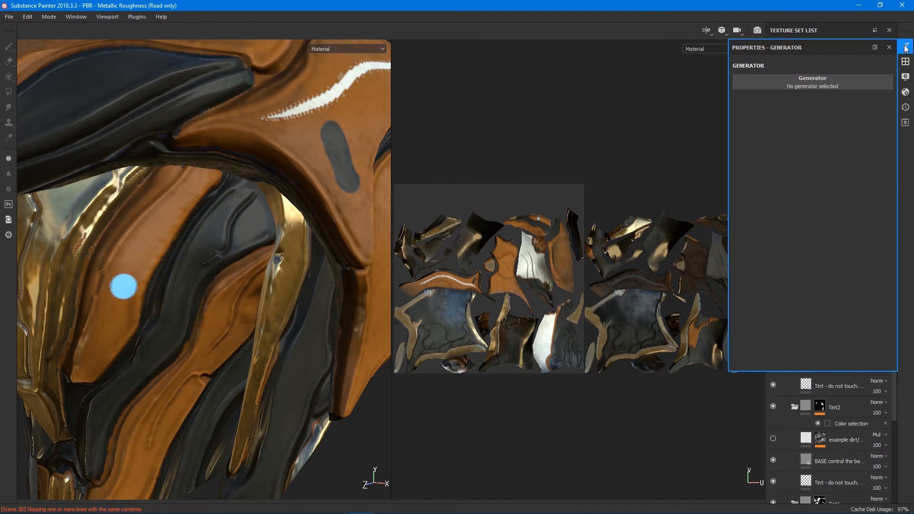
{"action": "left_click", "coordinate": [821, 79]}
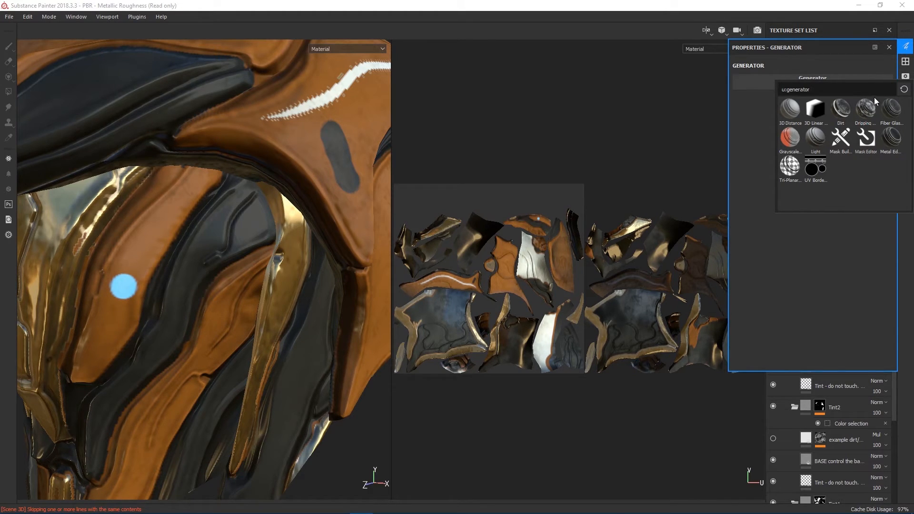
{"action": "left_click", "coordinate": [904, 50]}
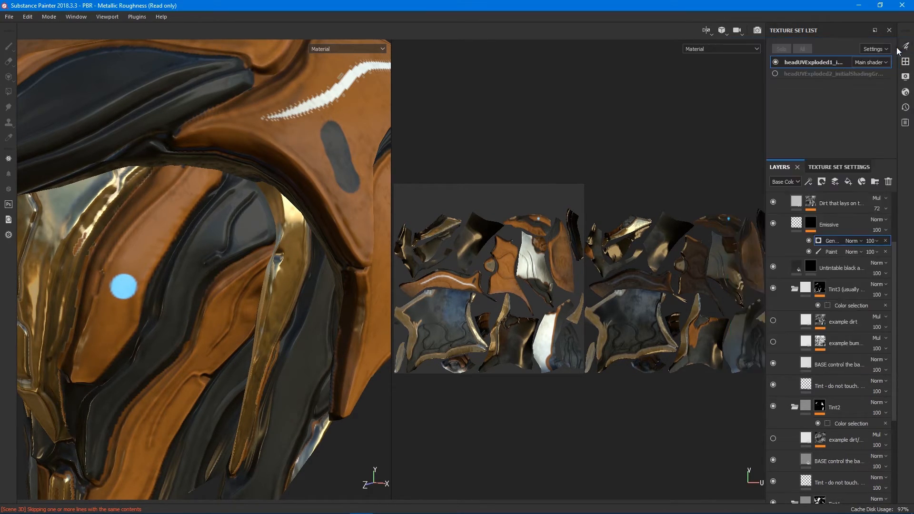
{"action": "left_click", "coordinate": [887, 238]}
Step: Add a Blur filter above the paint effect on the Emissive mask and set its blur intensity to 1.7
{"action": "right_click", "coordinate": [830, 228]}
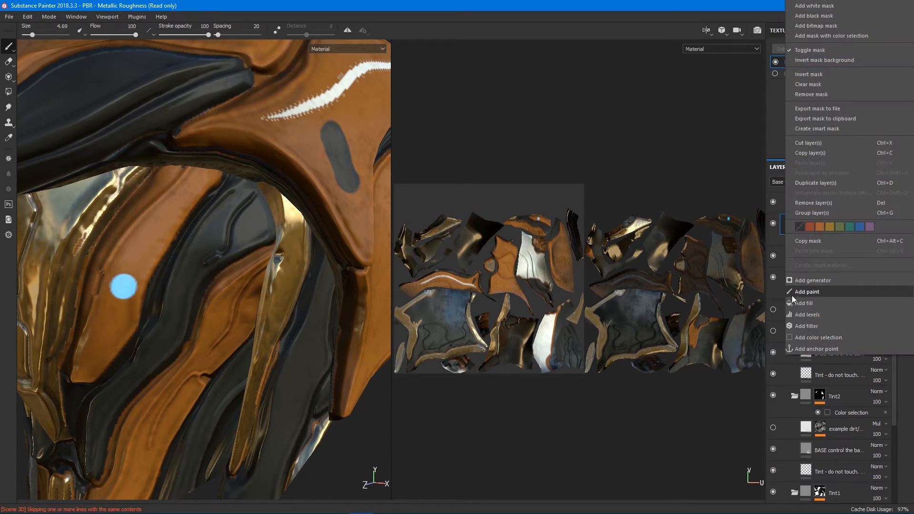
{"action": "left_click", "coordinate": [819, 325]}
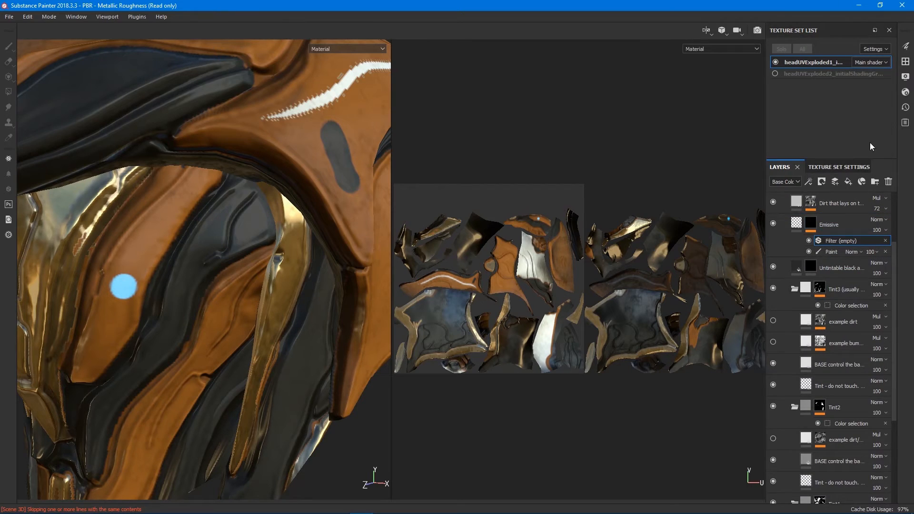
{"action": "left_click", "coordinate": [906, 46]}
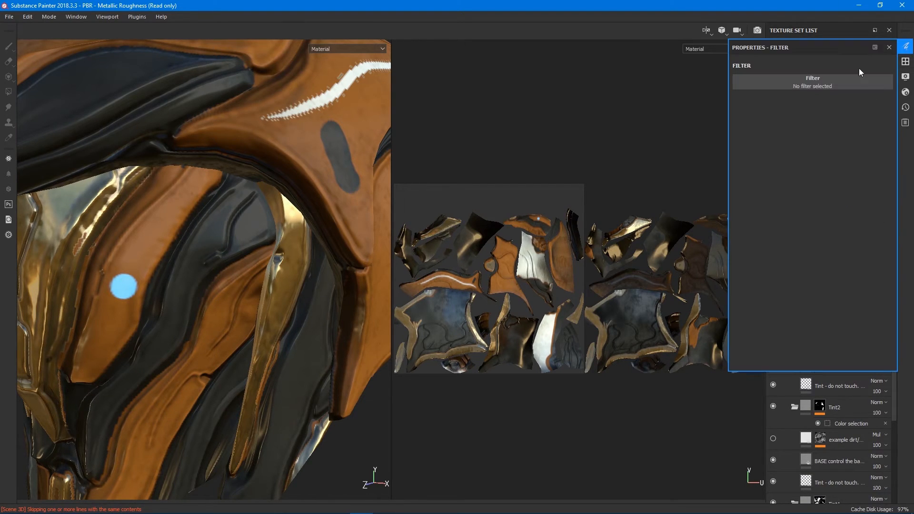
{"action": "left_click", "coordinate": [846, 82]}
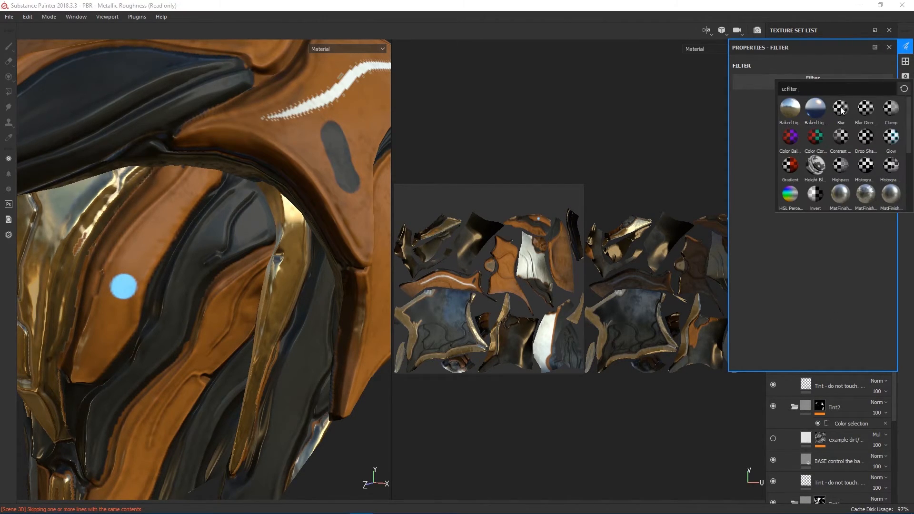
{"action": "left_click", "coordinate": [833, 121]}
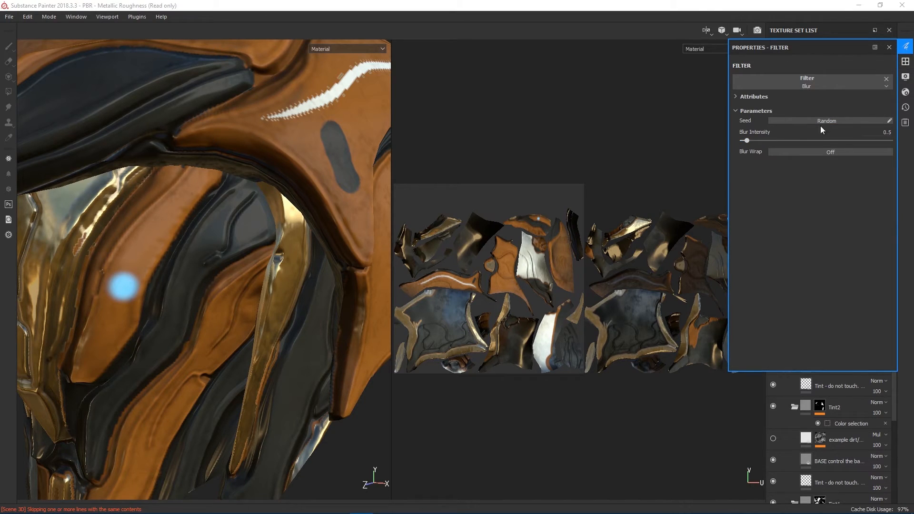
{"action": "left_click_drag", "start_coordinate": [762, 137], "coordinate": [758, 130]}
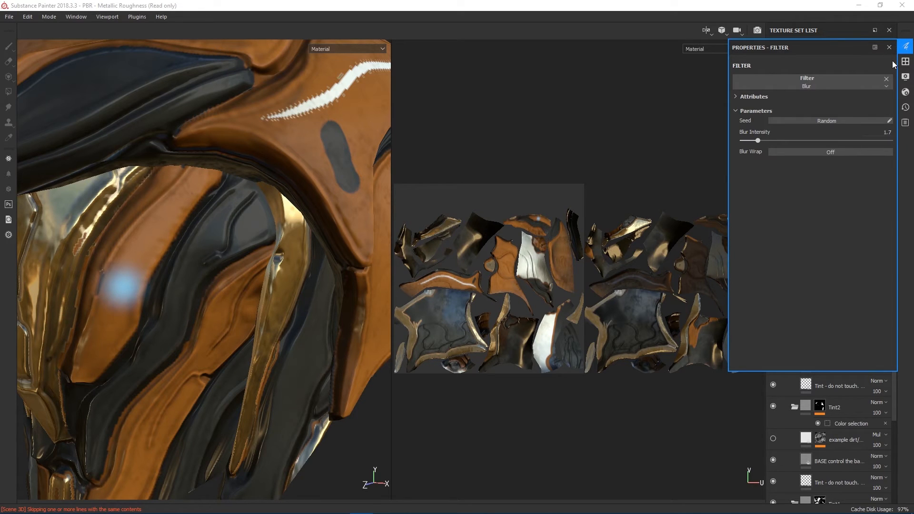
{"action": "left_click", "coordinate": [905, 47]}
Step: Remove the Blur filter and the paint effect from the Emissive layer's mask
{"action": "right_click_drag", "start_coordinate": [148, 324], "coordinate": [127, 330], "text": "alt"}
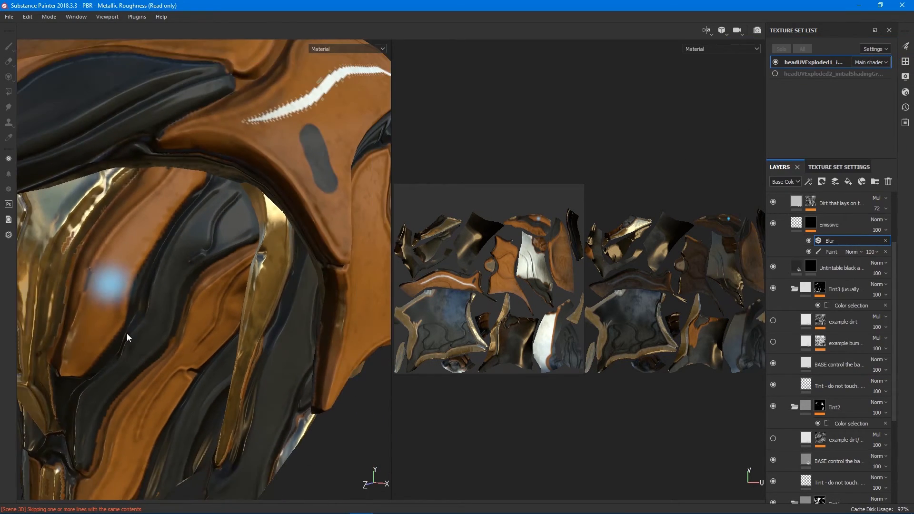
{"action": "scroll", "coordinate": [126, 334], "scroll_direction": "down", "scroll_amount": 10}
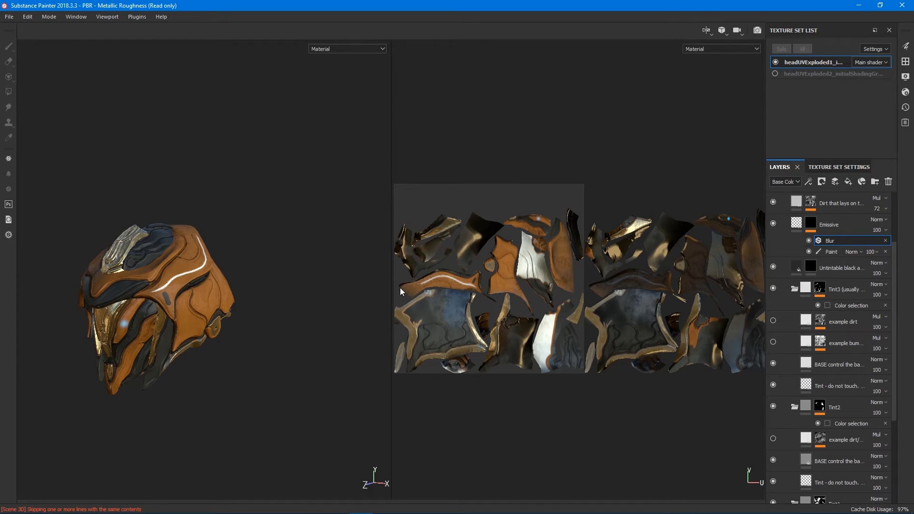
{"action": "left_click", "coordinate": [888, 233]}
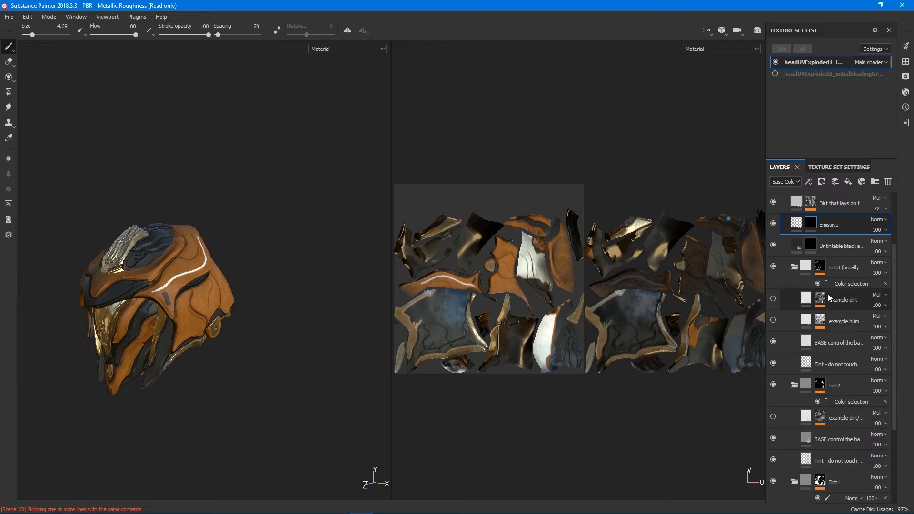
{"action": "scroll", "coordinate": [125, 304], "scroll_direction": "up", "scroll_amount": 5}
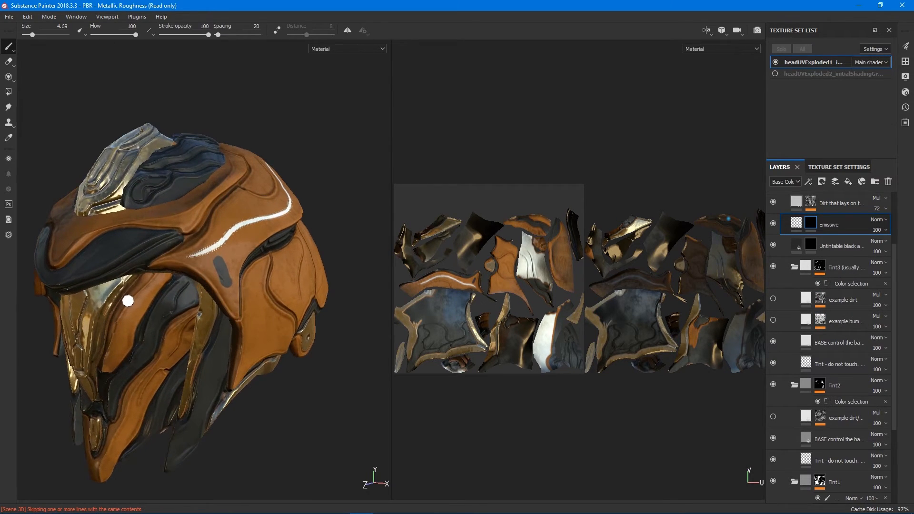
Step: Show the User0 channel in the layer stack and examine the color fills of the Tint0, Tint1 and Tint2 layers
{"action": "scroll", "coordinate": [157, 296], "scroll_direction": "down", "scroll_amount": 1}
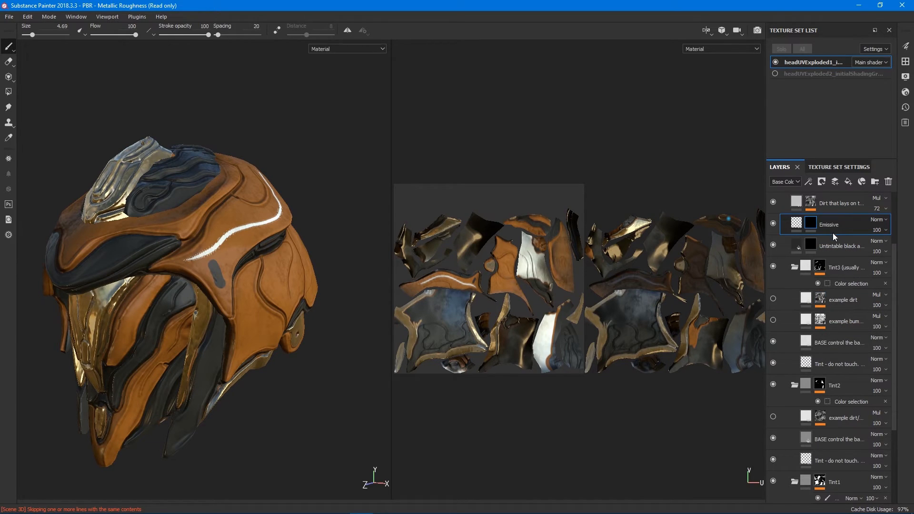
{"action": "left_click", "coordinate": [791, 182]}
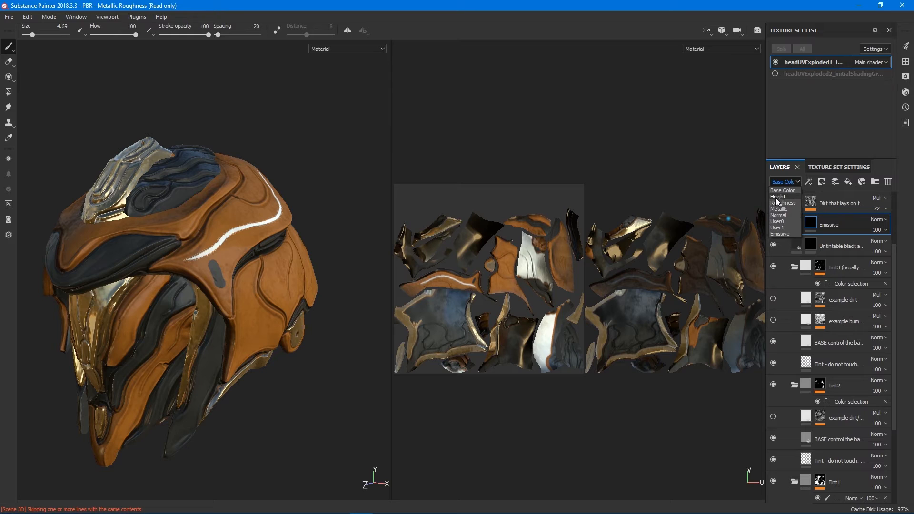
{"action": "left_click", "coordinate": [776, 221]}
{"action": "scroll", "coordinate": [839, 339], "scroll_direction": "down", "scroll_amount": 2}
{"action": "scroll", "coordinate": [839, 339], "scroll_direction": "down", "scroll_amount": 3}
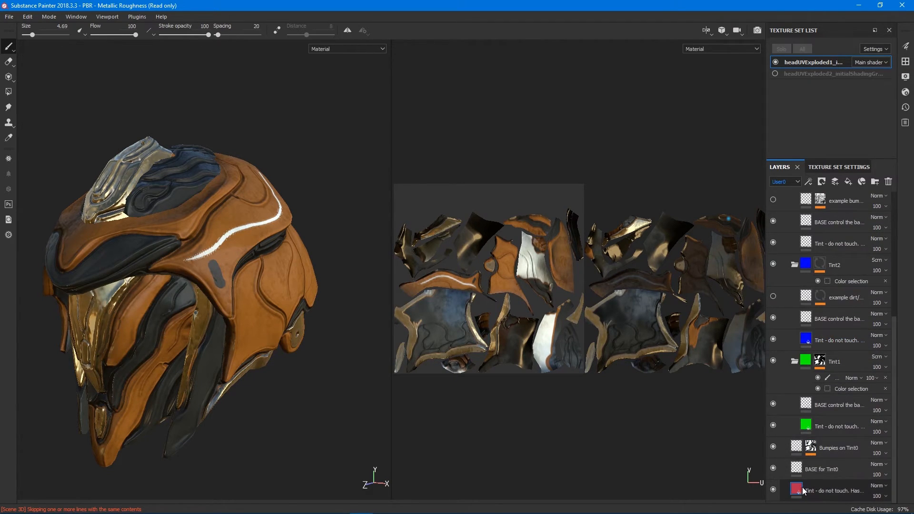
{"action": "mouse_move", "coordinate": [805, 425]}
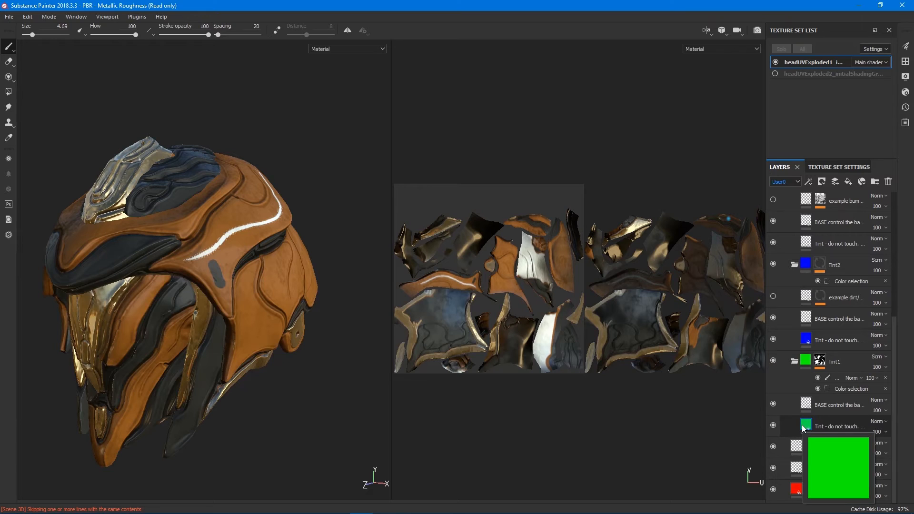
{"action": "scroll", "coordinate": [815, 334], "scroll_direction": "up", "scroll_amount": 3}
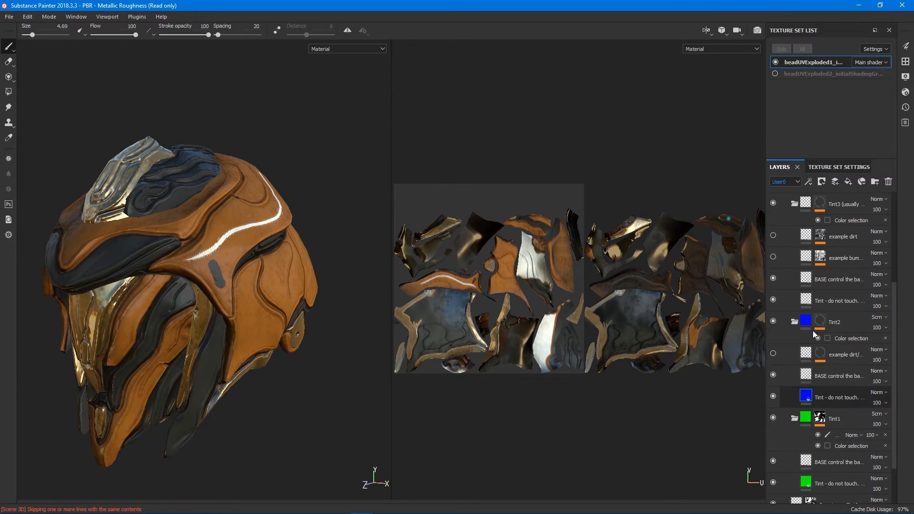
{"action": "scroll", "coordinate": [815, 335], "scroll_direction": "up", "scroll_amount": 3}
{"action": "scroll", "coordinate": [825, 362], "scroll_direction": "up", "scroll_amount": 4}
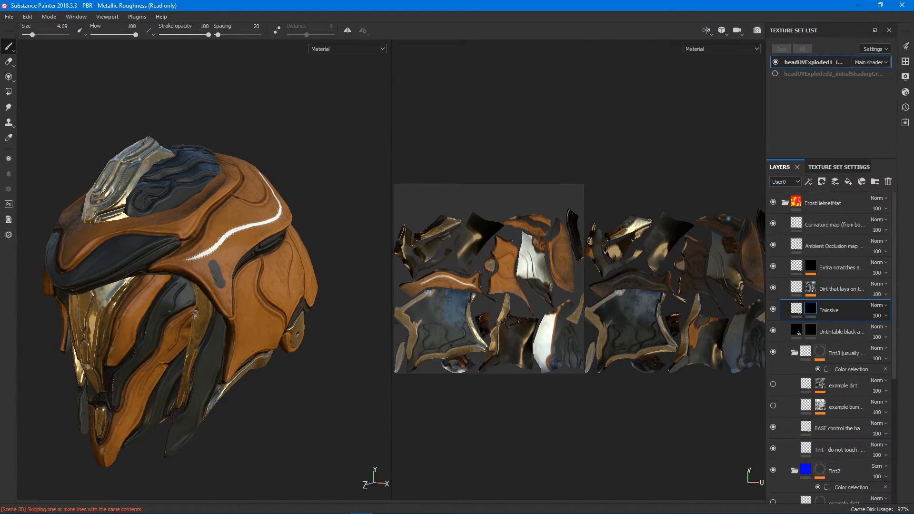
Step: Switch the layer stack to the User1 channel and examine the tint layers' fills from the base tint up to Tint3
{"action": "left_click", "coordinate": [792, 184]}
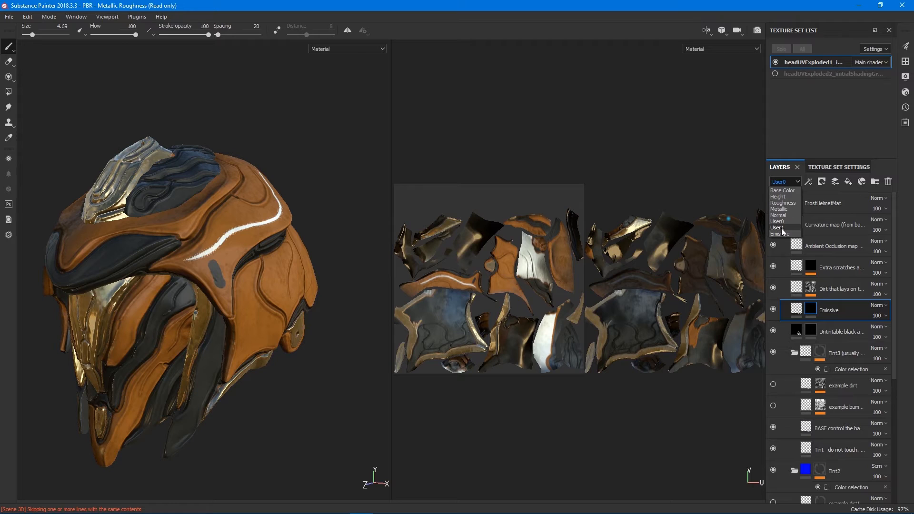
{"action": "left_click", "coordinate": [785, 222]}
{"action": "scroll", "coordinate": [853, 353], "scroll_direction": "down", "scroll_amount": 5}
{"action": "left_click", "coordinate": [797, 488]}
{"action": "left_click", "coordinate": [805, 337]}
{"action": "scroll", "coordinate": [804, 337], "scroll_direction": "up", "scroll_amount": 4}
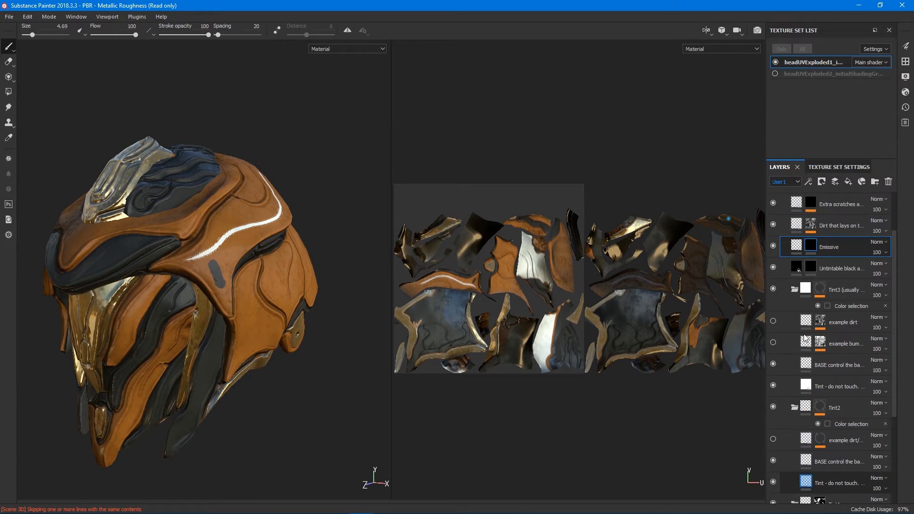
Step: Inspect the dirt layer, the Tint3 folder and its tint fill layer in the layer stack
{"action": "scroll", "coordinate": [804, 338], "scroll_direction": "up", "scroll_amount": 1}
{"action": "scroll", "coordinate": [798, 297], "scroll_direction": "up", "scroll_amount": 2}
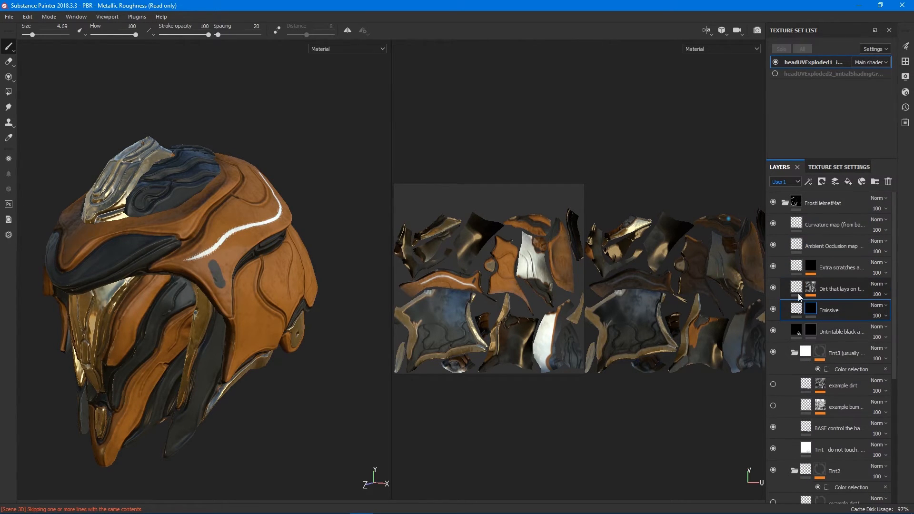
{"action": "left_click", "coordinate": [799, 306]}
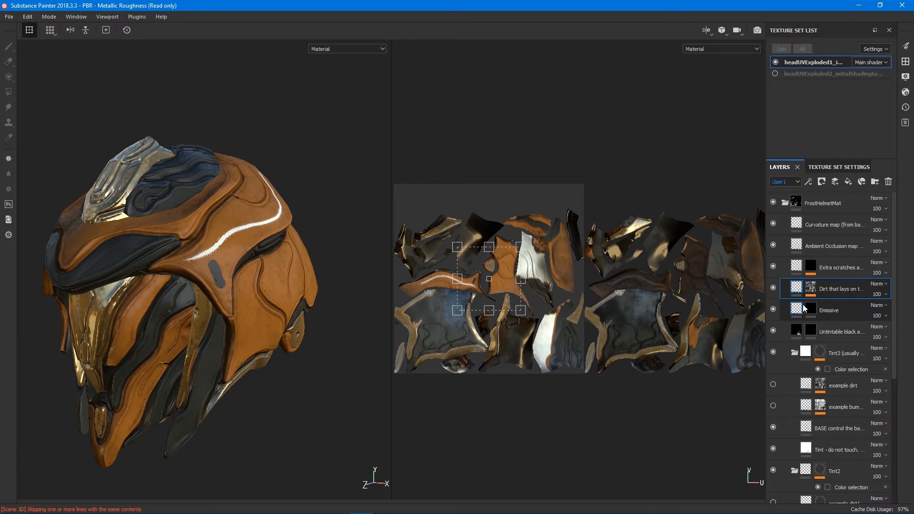
{"action": "left_click", "coordinate": [814, 354]}
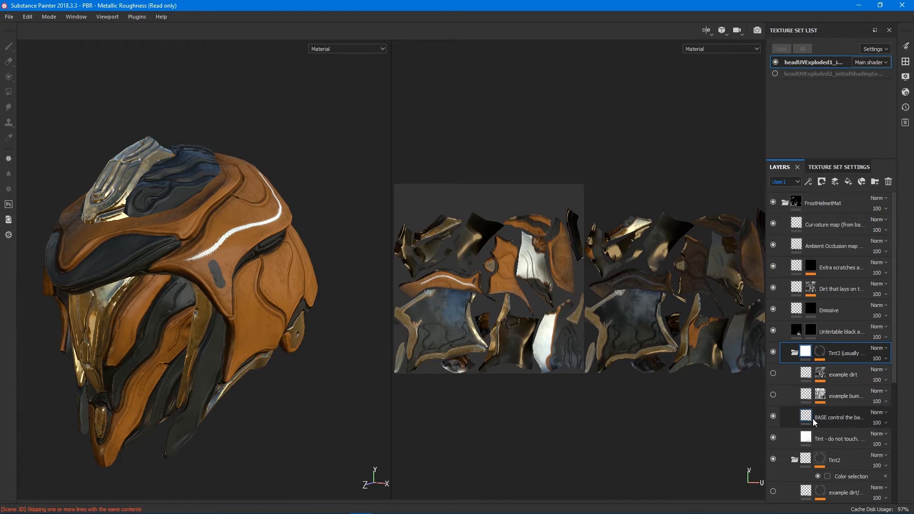
{"action": "left_click", "coordinate": [809, 436]}
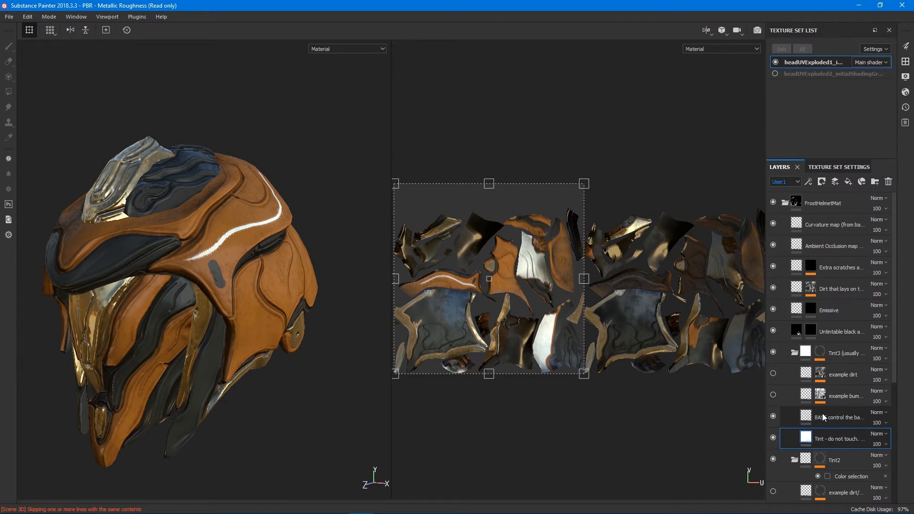
Step: Examine the fill properties of the tint layers in Tint3 and Tint2 and of the lowest tint layer in the stack
{"action": "scroll", "coordinate": [831, 422], "scroll_direction": "down", "scroll_amount": 1}
{"action": "left_click", "coordinate": [905, 46]}
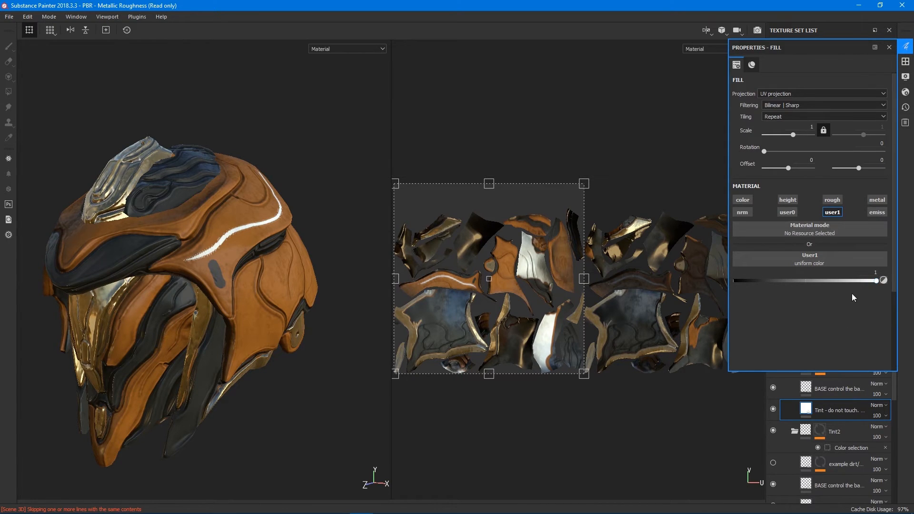
{"action": "scroll", "coordinate": [834, 459], "scroll_direction": "down", "scroll_amount": 3}
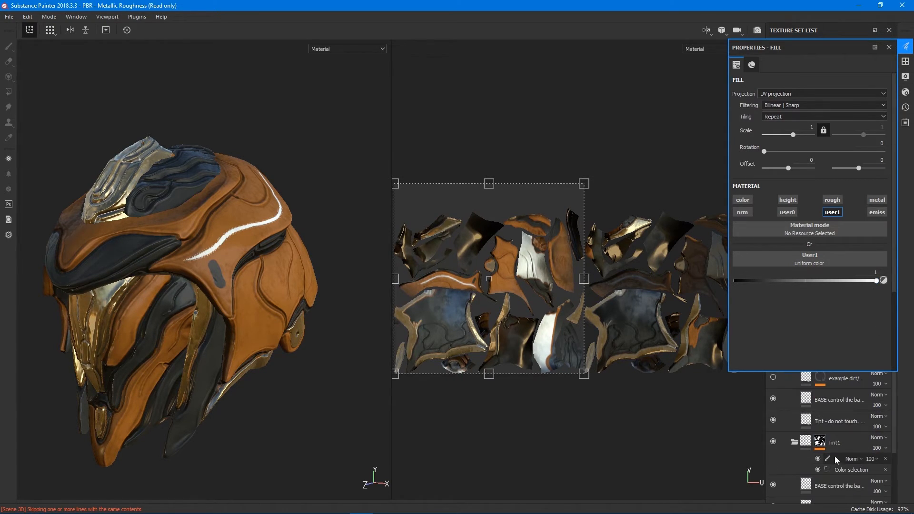
{"action": "left_click", "coordinate": [805, 420]}
{"action": "scroll", "coordinate": [833, 419], "scroll_direction": "down", "scroll_amount": 3}
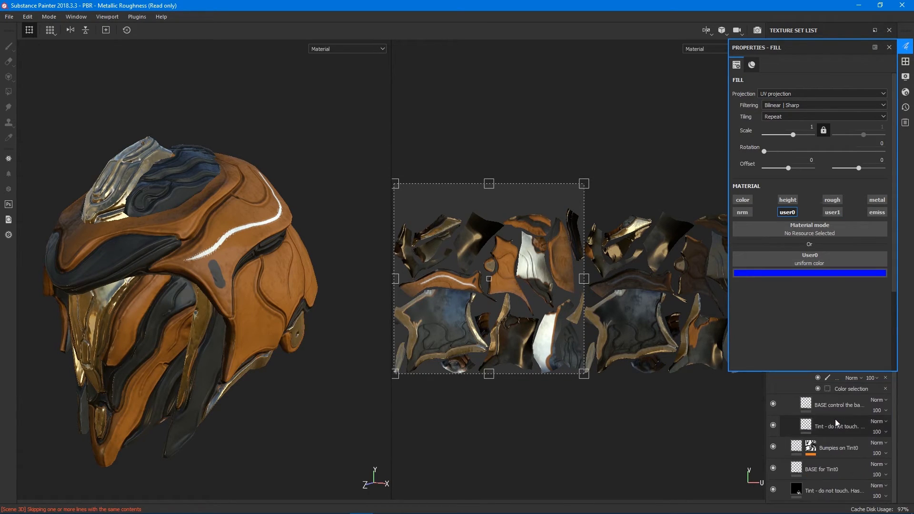
{"action": "left_click", "coordinate": [795, 492]}
{"action": "scroll", "coordinate": [866, 321], "scroll_direction": "down", "scroll_amount": 5}
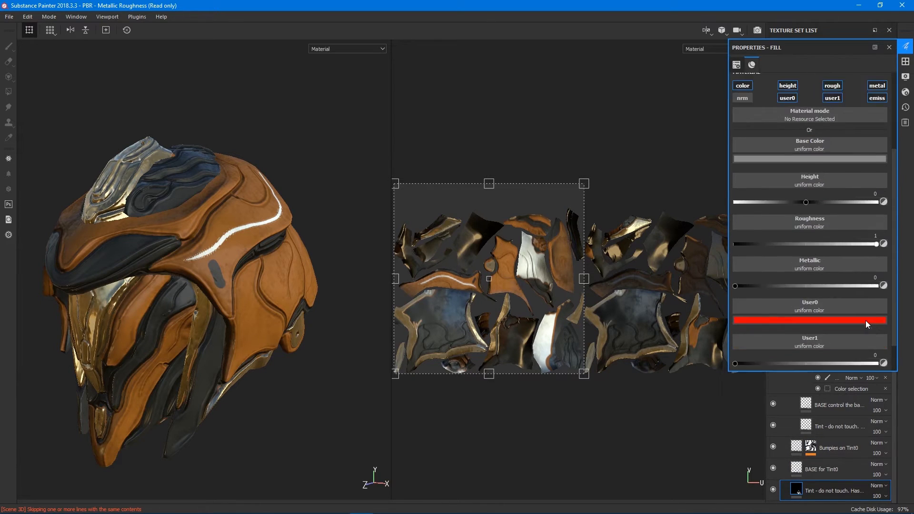
{"action": "scroll", "coordinate": [862, 320], "scroll_direction": "down", "scroll_amount": 1}
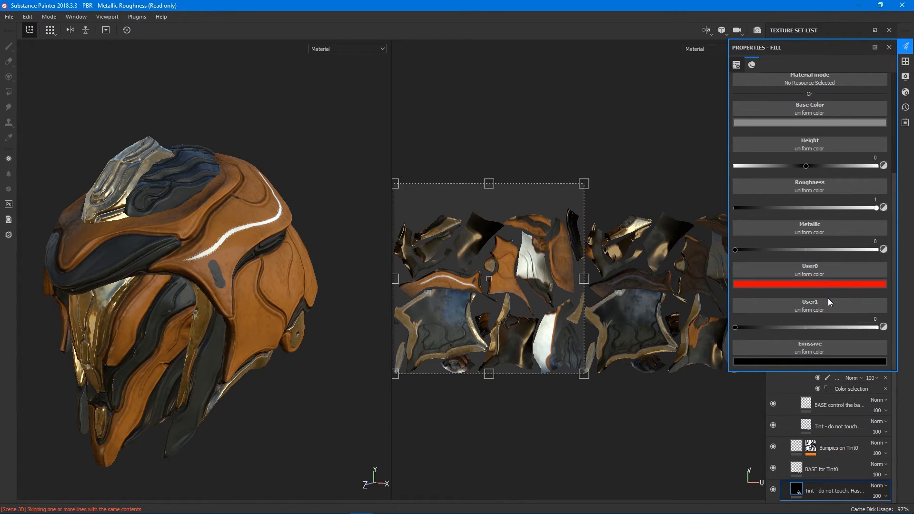
{"action": "scroll", "coordinate": [827, 298], "scroll_direction": "up", "scroll_amount": 2}
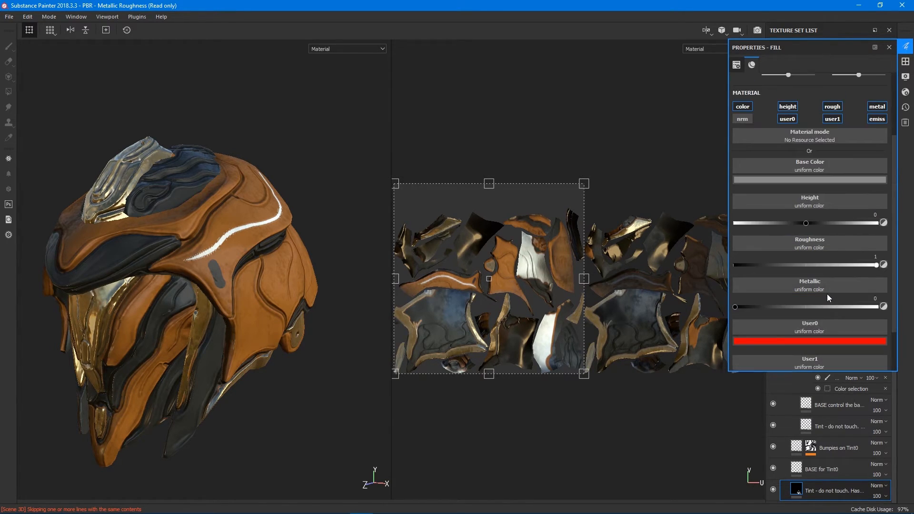
Step: Set the lowest tint layer's base colour to a neutral grey of about 0.258 and close its fill properties
{"action": "left_click", "coordinate": [817, 180]}
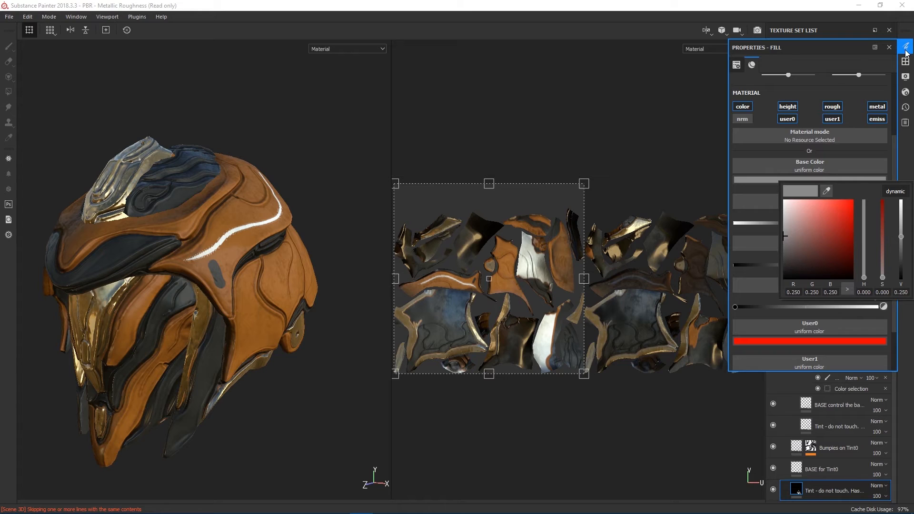
{"action": "left_click_drag", "start_coordinate": [785, 214], "coordinate": [779, 220]}
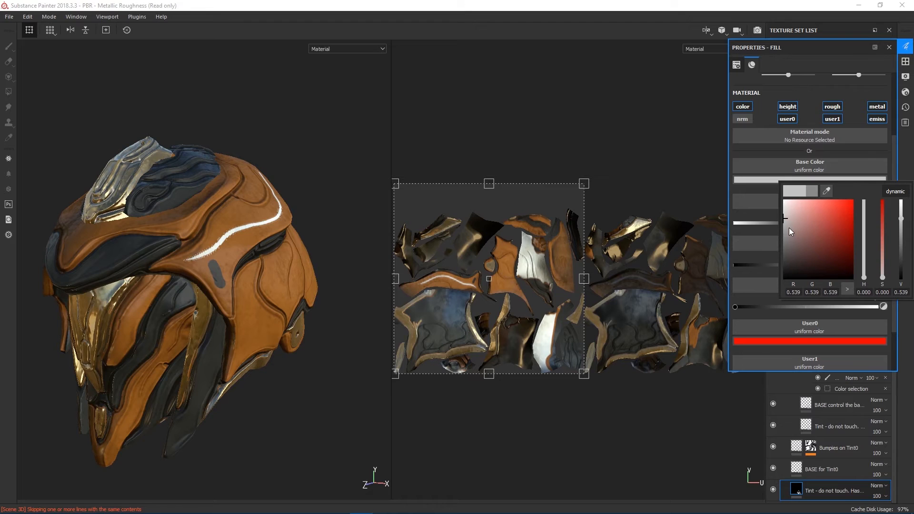
{"action": "left_click_drag", "start_coordinate": [786, 220], "coordinate": [784, 216]}
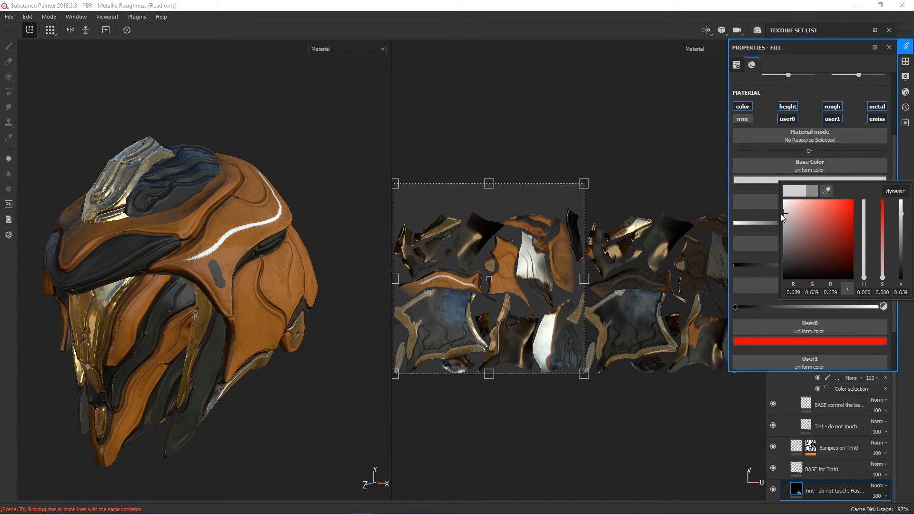
{"action": "left_click_drag", "start_coordinate": [782, 218], "coordinate": [770, 236]}
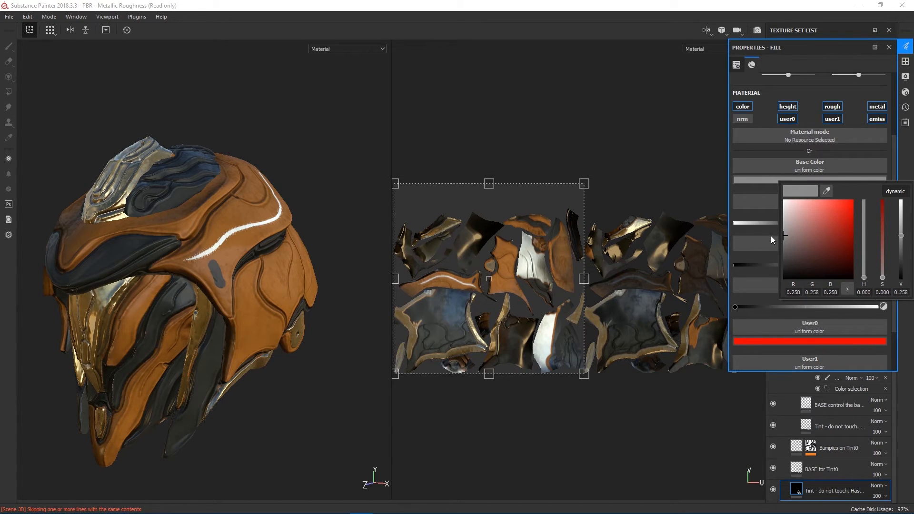
{"action": "left_click", "coordinate": [905, 47]}
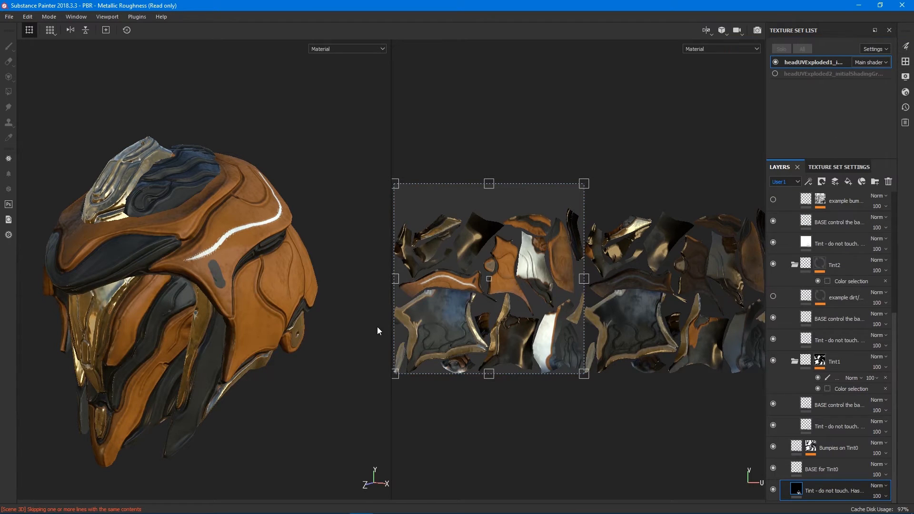
Step: Switch the layer stack's displayed channel to Base Color
{"action": "scroll", "coordinate": [261, 278], "scroll_direction": "up", "scroll_amount": 2}
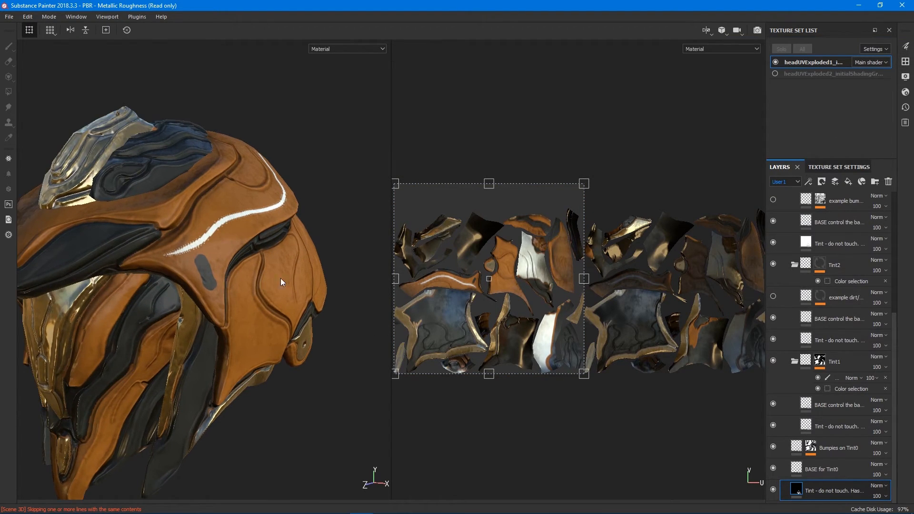
{"action": "scroll", "coordinate": [224, 304], "scroll_direction": "down", "scroll_amount": 2}
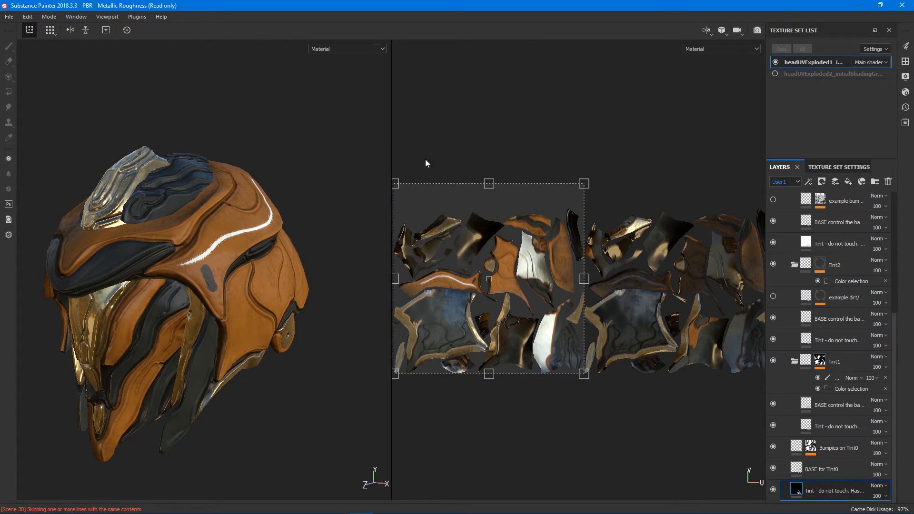
{"action": "left_click", "coordinate": [784, 181]}
{"action": "left_click", "coordinate": [787, 190]}
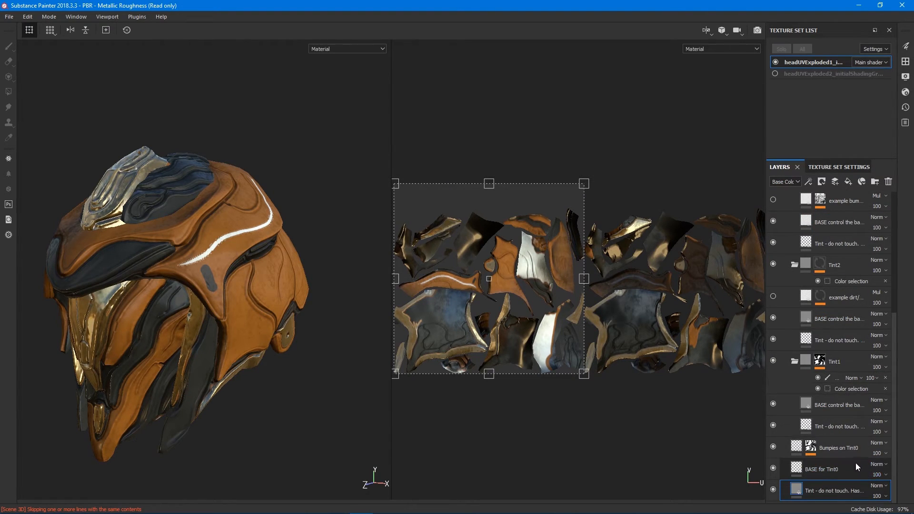
Step: Toggle the visibility of the Bumpies on Tint0 layer and Tint2's example dirt layer to compare their effect on the helmet
{"action": "scroll", "coordinate": [827, 433], "scroll_direction": "up", "scroll_amount": 1}
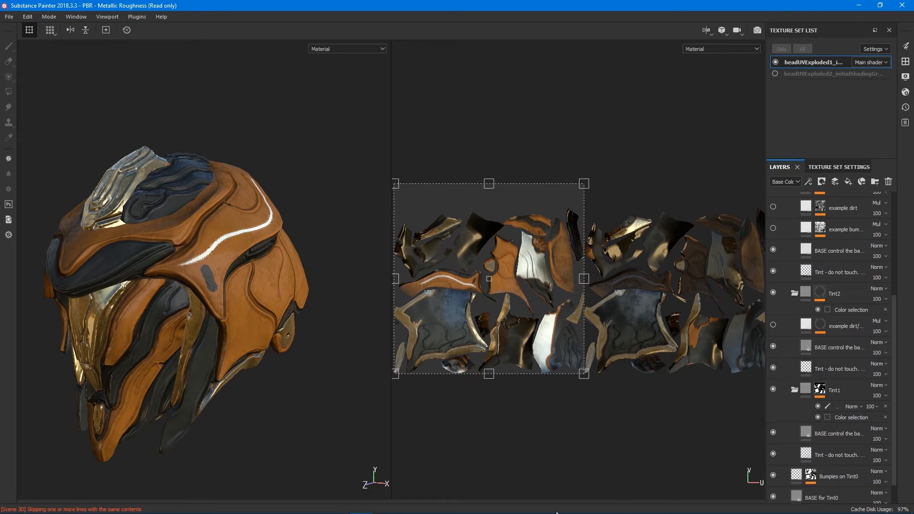
{"action": "scroll", "coordinate": [228, 251], "scroll_direction": "up", "scroll_amount": 5}
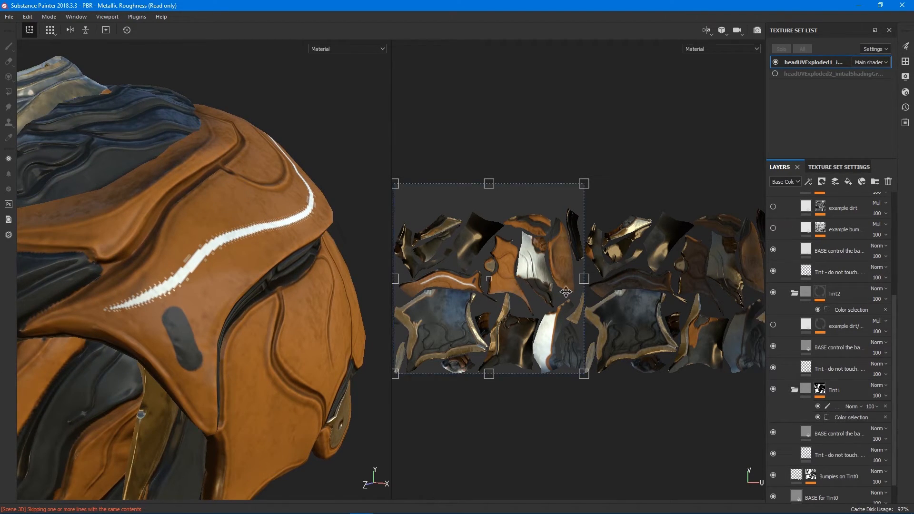
{"action": "scroll", "coordinate": [833, 429], "scroll_direction": "down", "scroll_amount": 1}
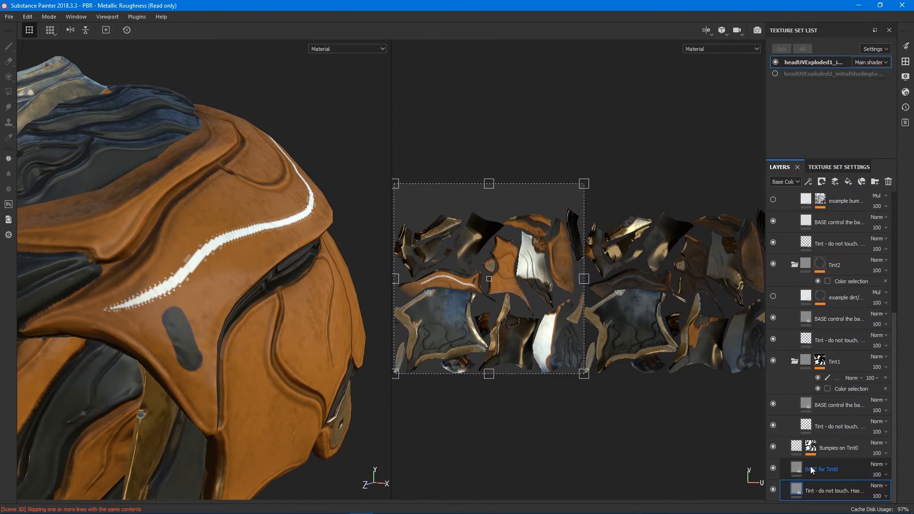
{"action": "left_click", "coordinate": [773, 446]}
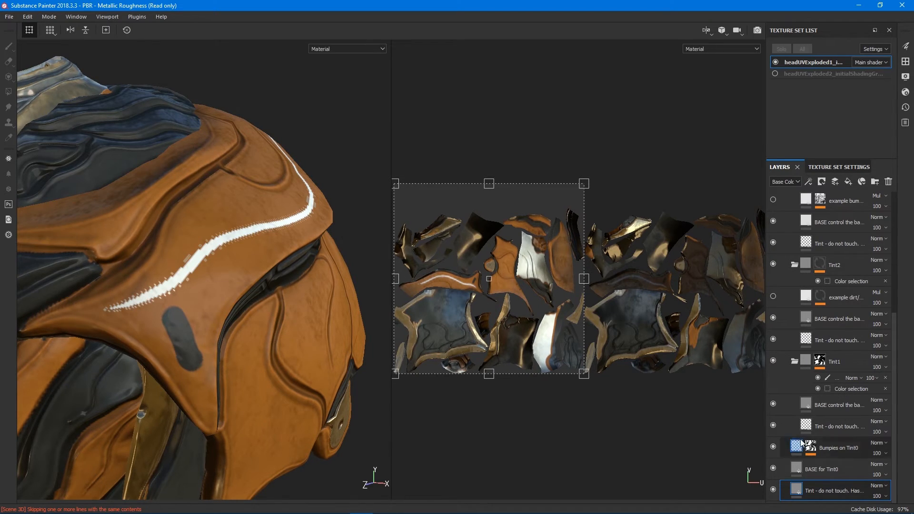
{"action": "scroll", "coordinate": [821, 425], "scroll_direction": "up", "scroll_amount": 3}
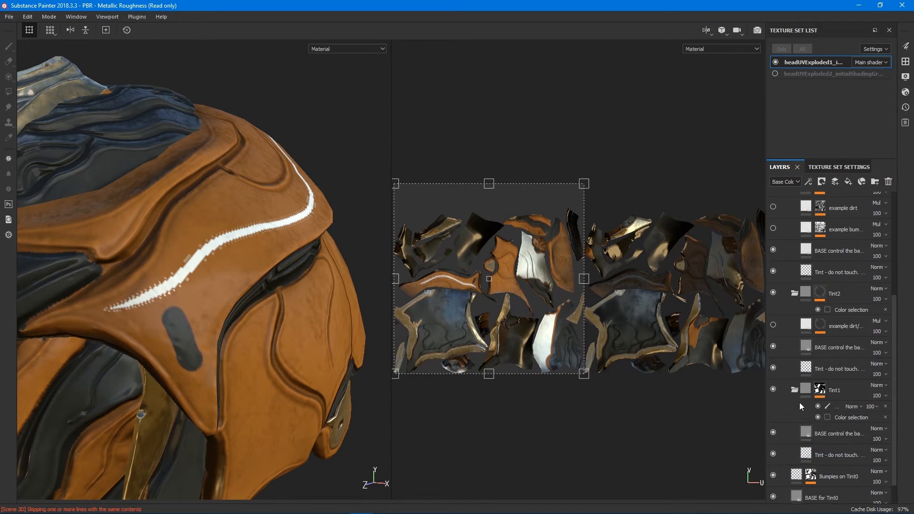
{"action": "left_click", "coordinate": [773, 353]}
{"action": "left_click", "coordinate": [773, 354]}
{"action": "left_click", "coordinate": [773, 354]}
{"action": "left_click", "coordinate": [772, 354]}
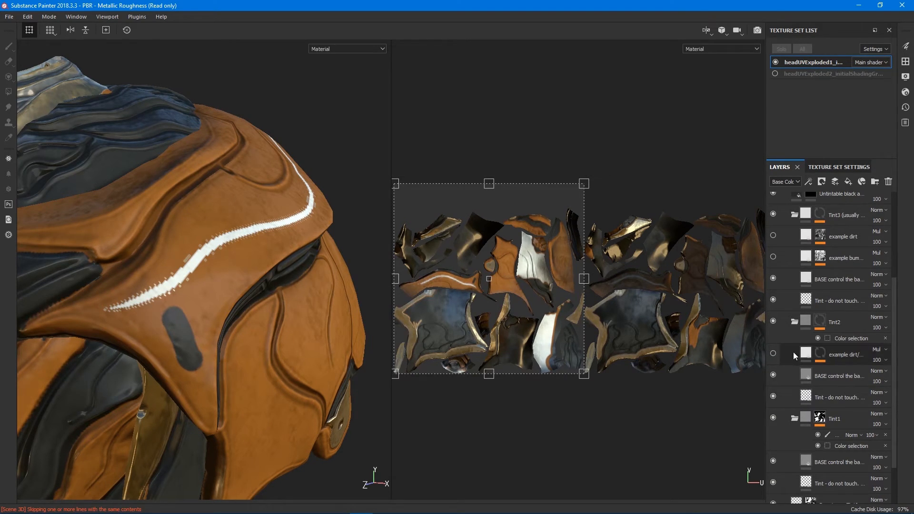
Step: Toggle the visibility of Tint3's example dirt layer on and off to compare its effect on the helmet
{"action": "scroll", "coordinate": [788, 351], "scroll_direction": "up", "scroll_amount": 3}
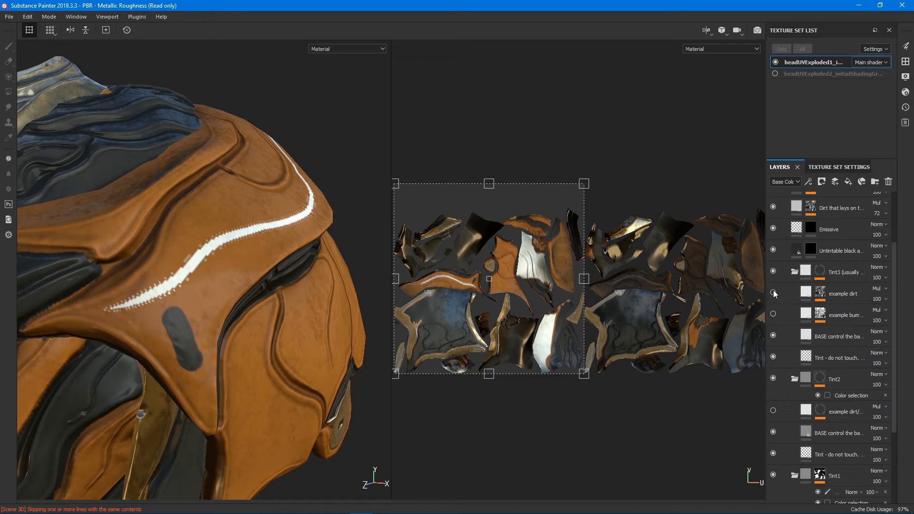
{"action": "left_click", "coordinate": [773, 294]}
{"action": "left_click", "coordinate": [773, 293]}
{"action": "left_click", "coordinate": [773, 293]}
{"action": "left_click", "coordinate": [774, 293]}
{"action": "left_click", "coordinate": [773, 293]}
Step: Toggle the visibility of Tint3's example bump layer on and off to compare its effect on the helmet
{"action": "left_click", "coordinate": [774, 314]}
{"action": "left_click", "coordinate": [773, 315]}
{"action": "left_click", "coordinate": [773, 314]}
{"action": "left_click", "coordinate": [773, 314]}
{"action": "left_click", "coordinate": [773, 314]}
{"action": "left_click", "coordinate": [773, 314]}
{"action": "left_click", "coordinate": [773, 314]}
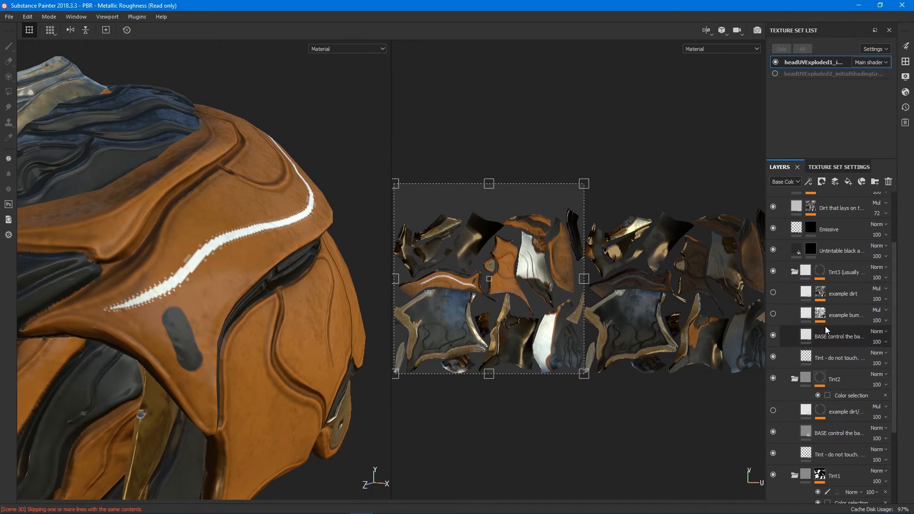
Step: Replace the MG Dripping Rust generator in the mask of Tint3's example bump layer with the Dirt generator
{"action": "left_click", "coordinate": [815, 318]}
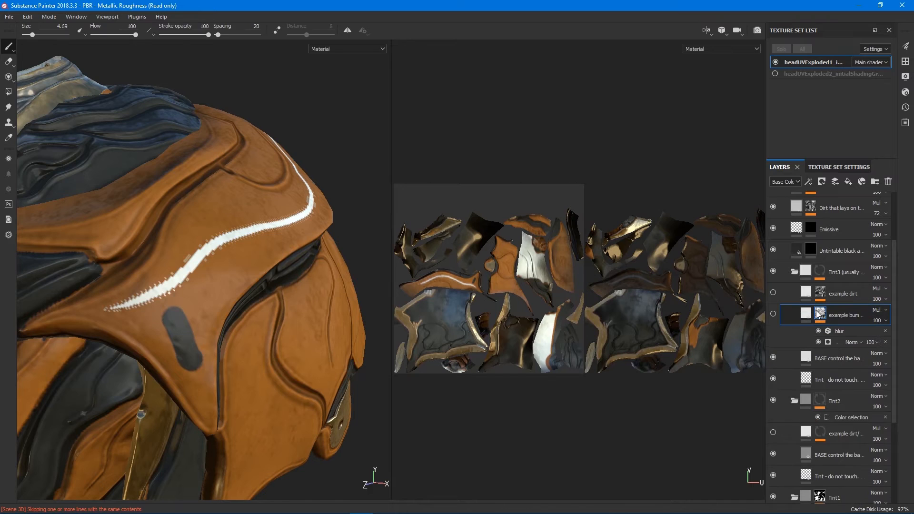
{"action": "left_click", "coordinate": [834, 343]}
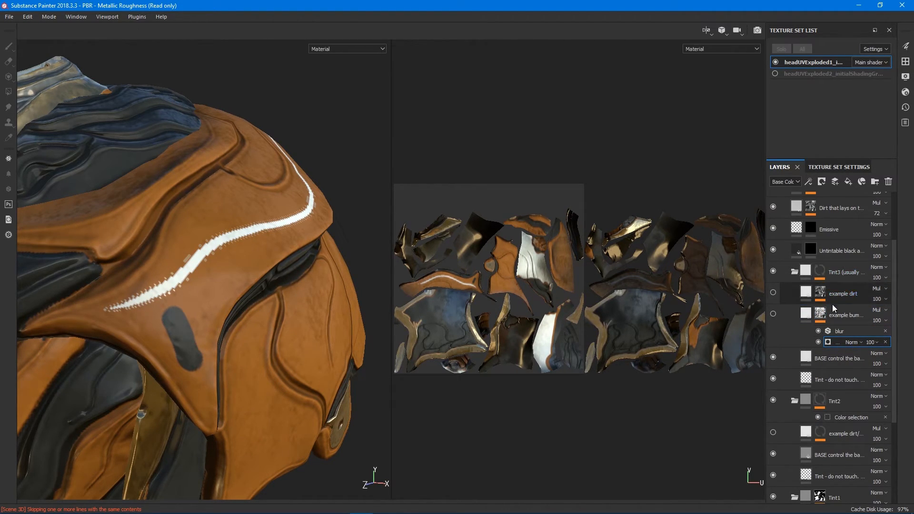
{"action": "left_click", "coordinate": [808, 318]}
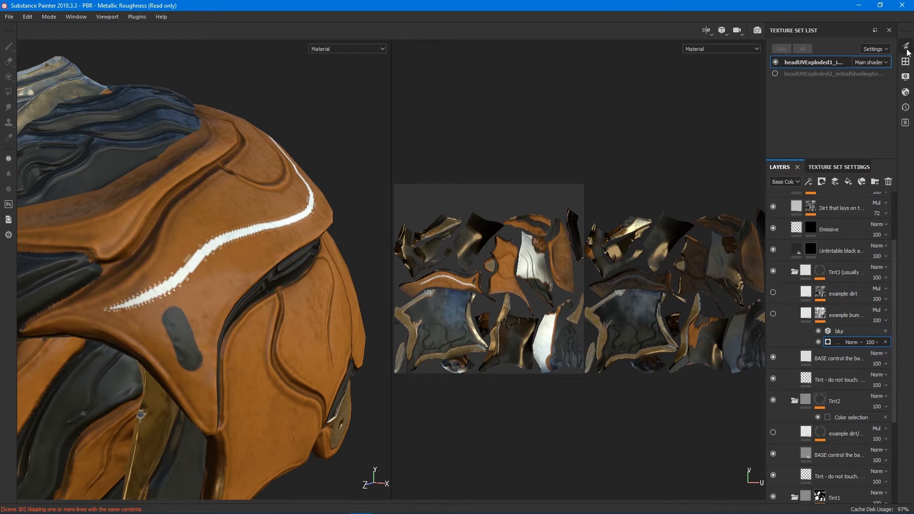
{"action": "left_click", "coordinate": [906, 48]}
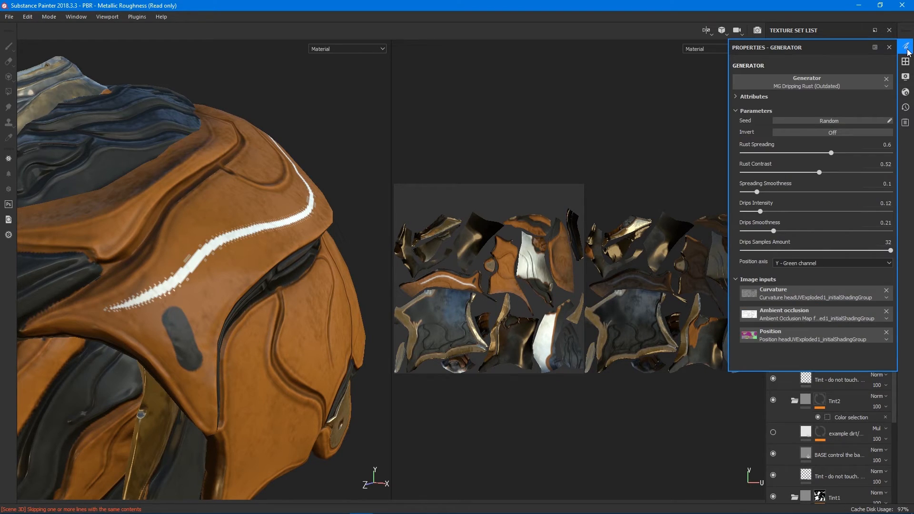
{"action": "left_click", "coordinate": [840, 86]}
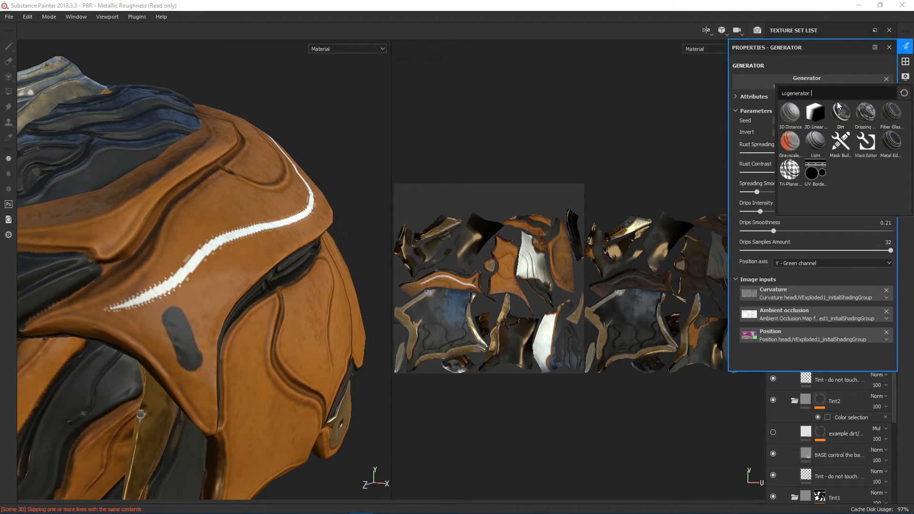
{"action": "left_click", "coordinate": [842, 114]}
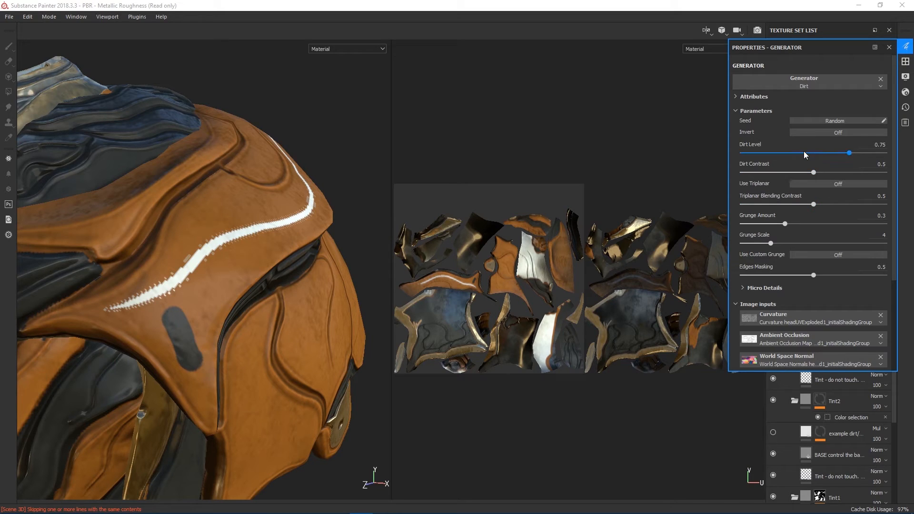
Step: Set the generator's Dirt Level to 0.52, close its properties and show Tint3's example bump layer
{"action": "left_click_drag", "start_coordinate": [813, 153], "coordinate": [832, 160]}
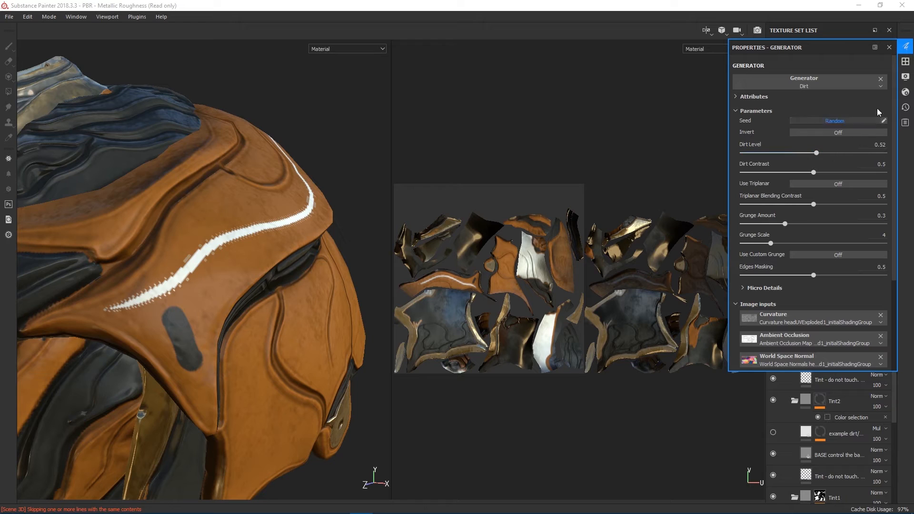
{"action": "left_click", "coordinate": [904, 50]}
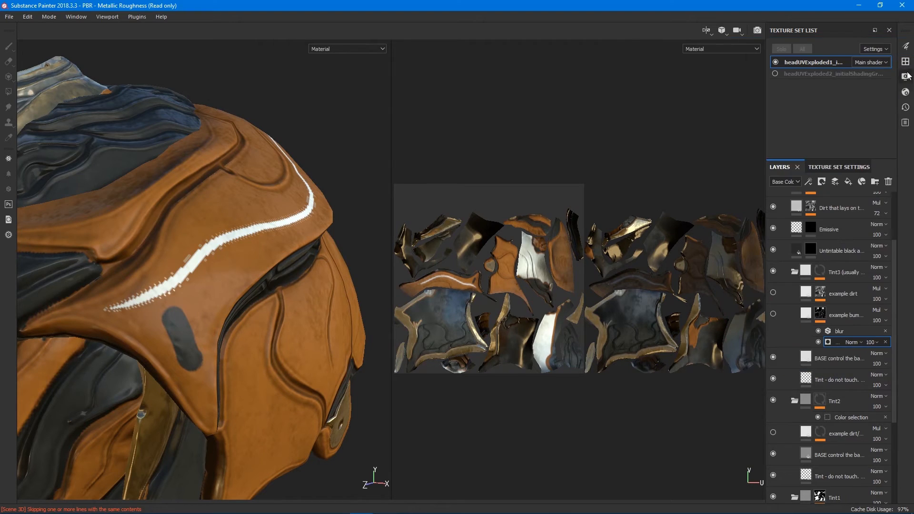
{"action": "left_click", "coordinate": [774, 314]}
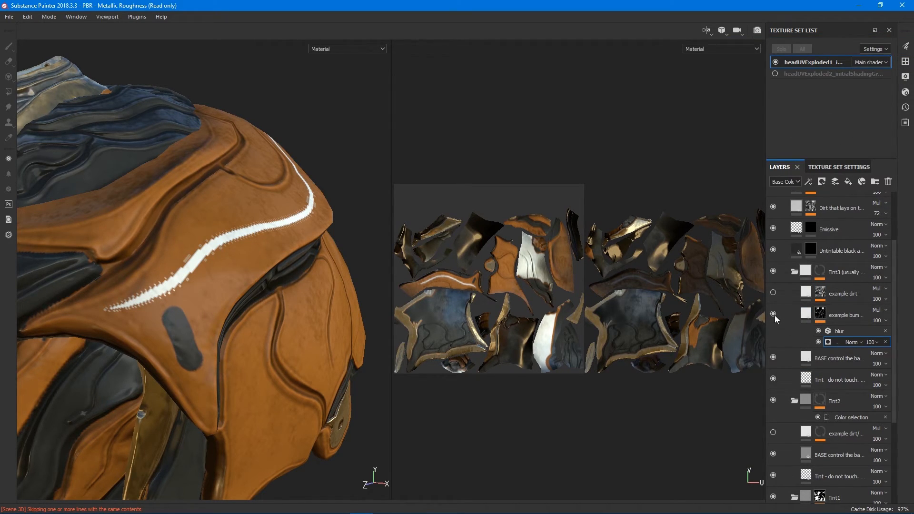
Step: Toggle the visibility of Tint3's example bump layer to compare its effect on the helmet, leaving the layer hidden
{"action": "left_click", "coordinate": [774, 316]}
{"action": "left_click", "coordinate": [774, 316]}
{"action": "left_click", "coordinate": [774, 316]}
{"action": "left_click", "coordinate": [773, 314]}
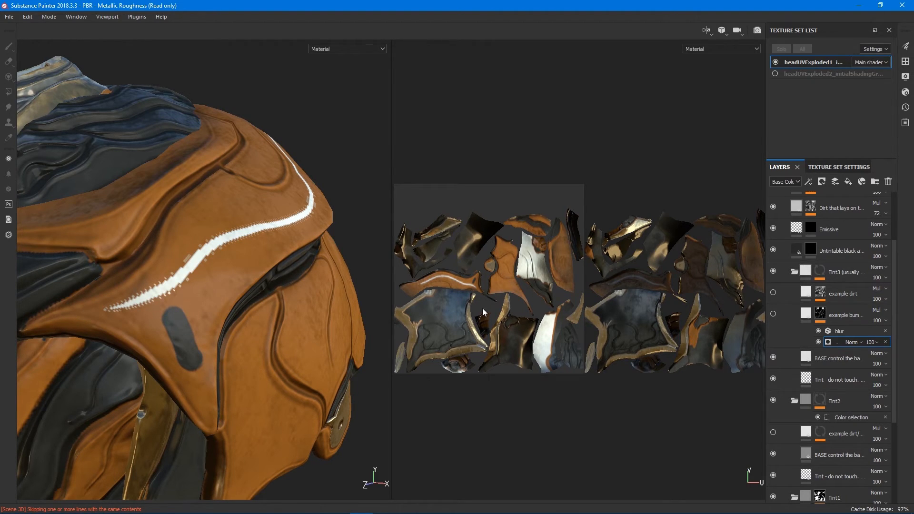
{"action": "scroll", "coordinate": [279, 344], "scroll_direction": "down", "scroll_amount": 8}
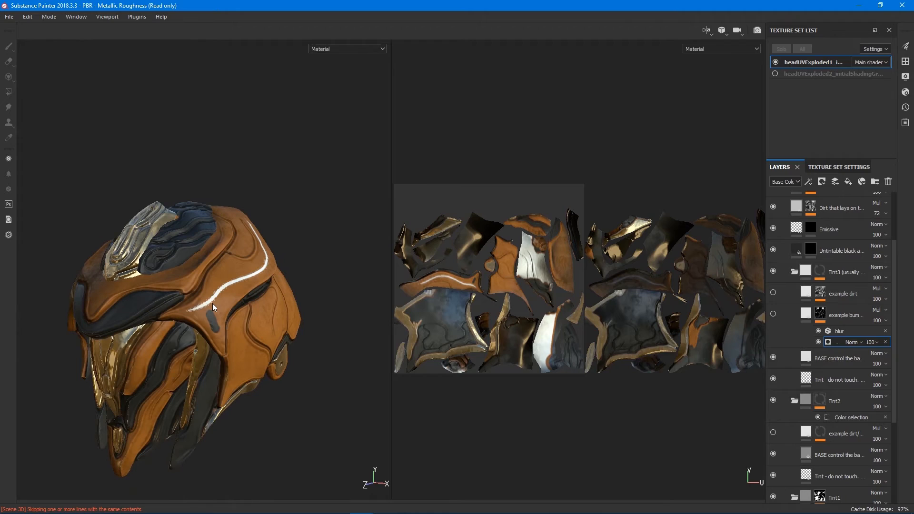
{"action": "scroll", "coordinate": [291, 301], "scroll_direction": "up", "scroll_amount": 1}
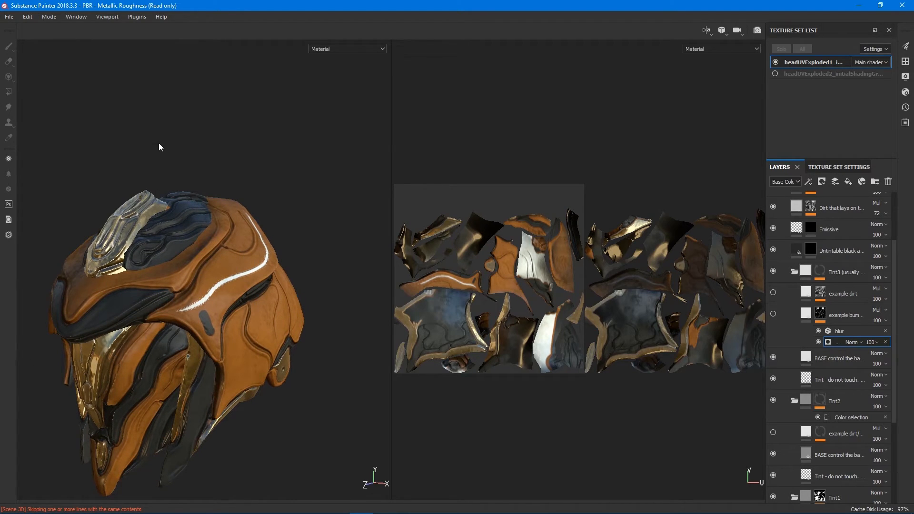
Step: Reduce the brush size to 2.43 and paint a small spot in the untintable black layer's mask on the helmet's lower orange strip
{"action": "left_click", "coordinate": [814, 252]}
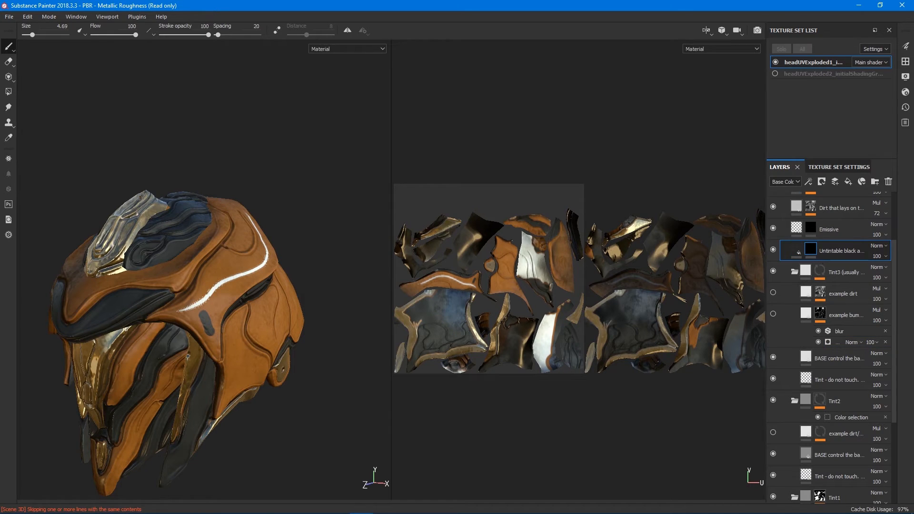
{"action": "scroll", "coordinate": [135, 386], "scroll_direction": "up", "scroll_amount": 2}
{"action": "scroll", "coordinate": [255, 333], "scroll_direction": "up", "scroll_amount": 2}
{"action": "scroll", "coordinate": [157, 333], "scroll_direction": "up", "scroll_amount": 2}
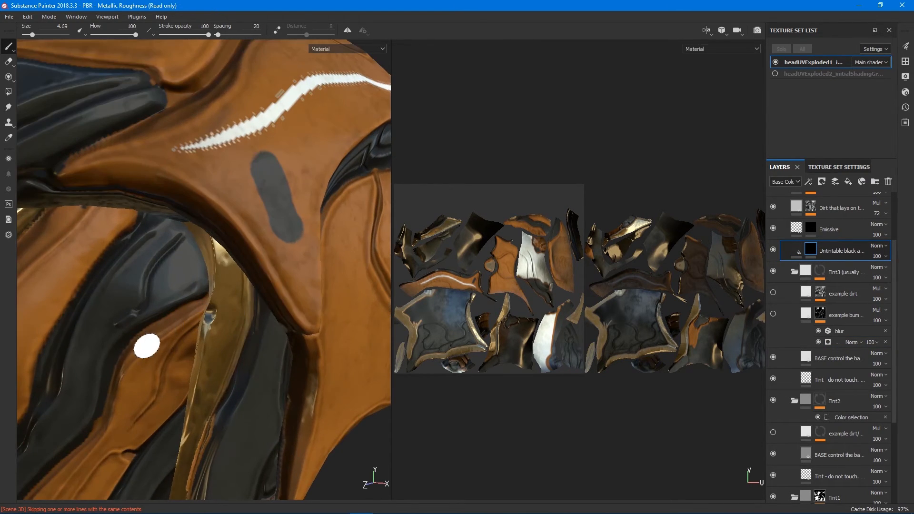
{"action": "scroll", "coordinate": [133, 432], "scroll_direction": "up", "scroll_amount": 2}
{"action": "right_click_drag", "start_coordinate": [139, 438], "coordinate": [130, 436], "text": "ctrl"}
{"action": "left_click_drag", "start_coordinate": [128, 436], "coordinate": [127, 435]}
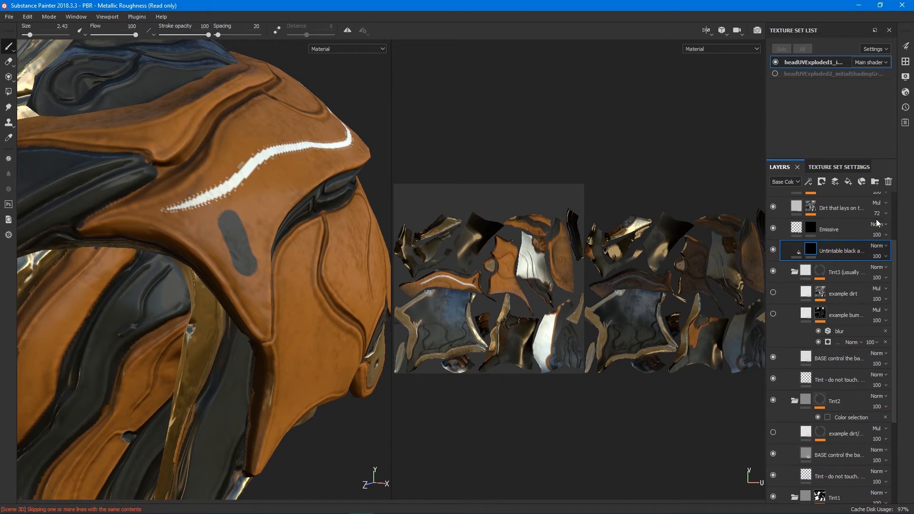
Step: Add a paint effect to the Emissive layer's mask and dab a glowing spot over the small black spot
{"action": "left_click", "coordinate": [810, 227]}
{"action": "right_click", "coordinate": [809, 227]}
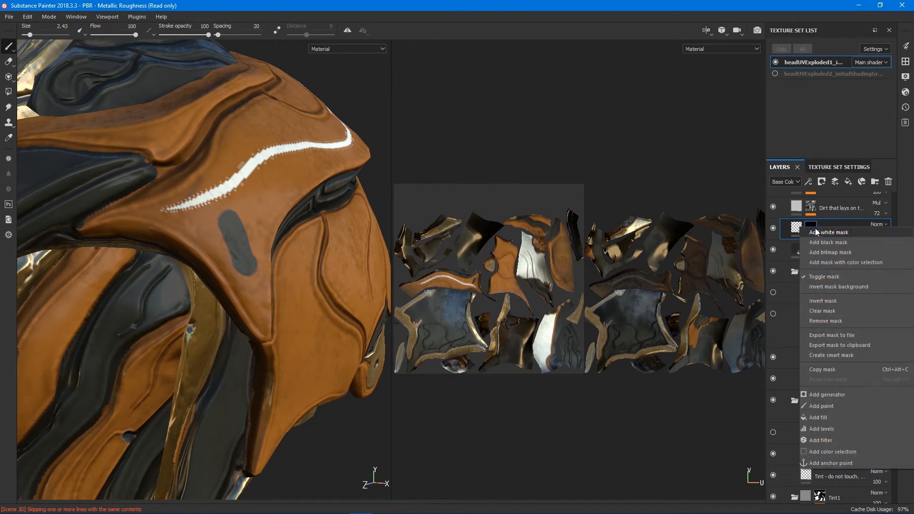
{"action": "left_click", "coordinate": [827, 405]}
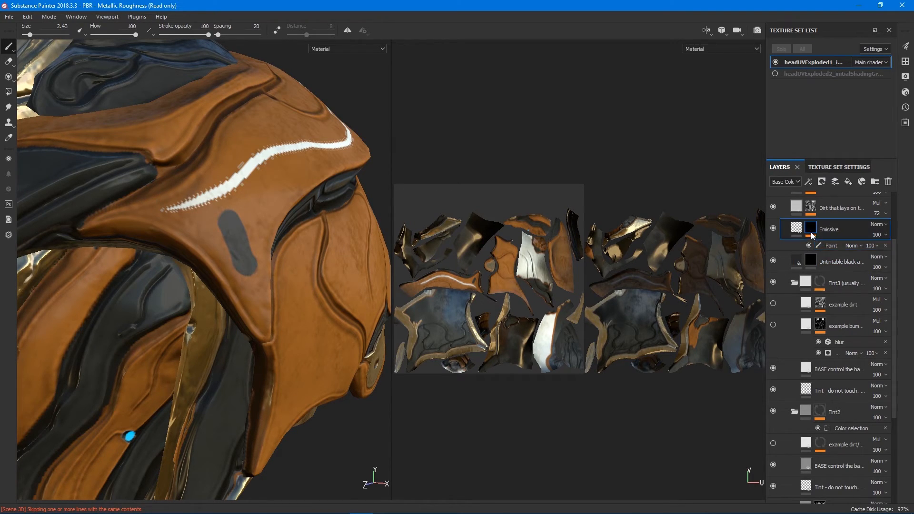
Step: Add a Blur filter to the Emissive layer's mask above its paint effect and close the filter properties
{"action": "right_click", "coordinate": [810, 233]}
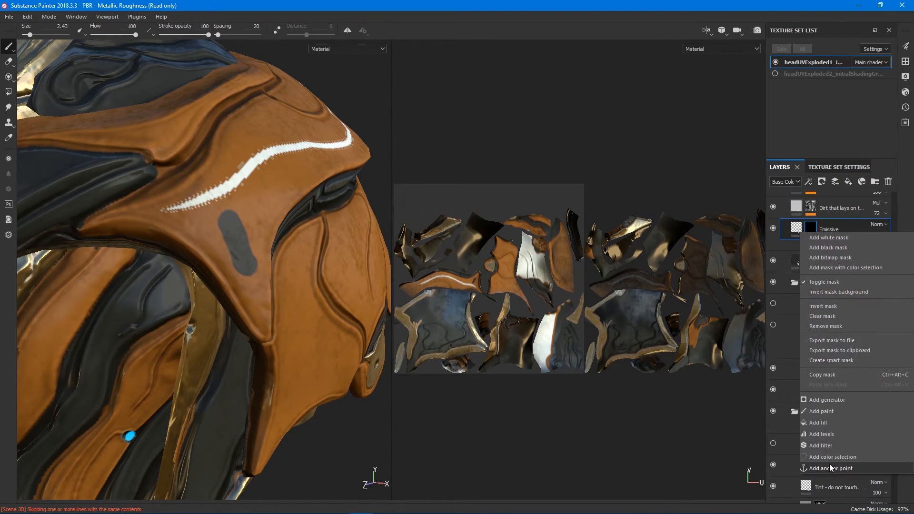
{"action": "left_click", "coordinate": [824, 444]}
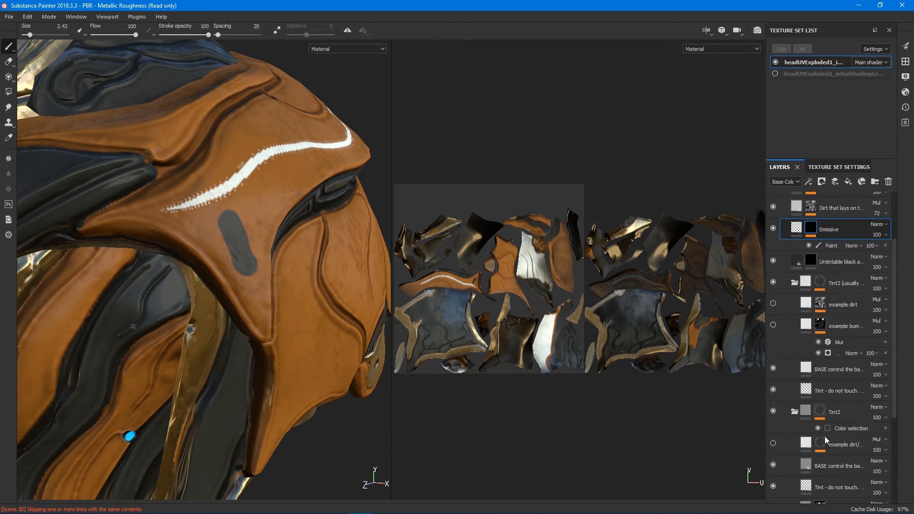
{"action": "left_click", "coordinate": [906, 47]}
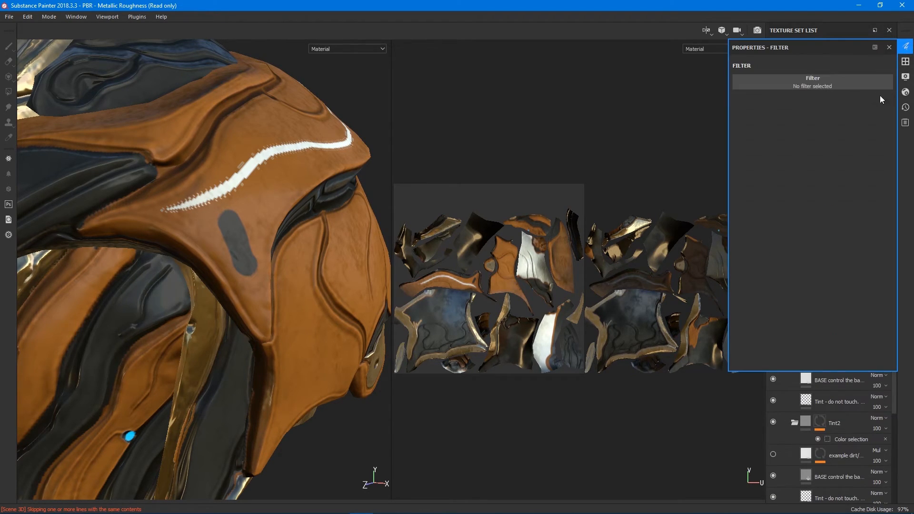
{"action": "left_click", "coordinate": [829, 81]}
{"action": "left_click", "coordinate": [841, 113]}
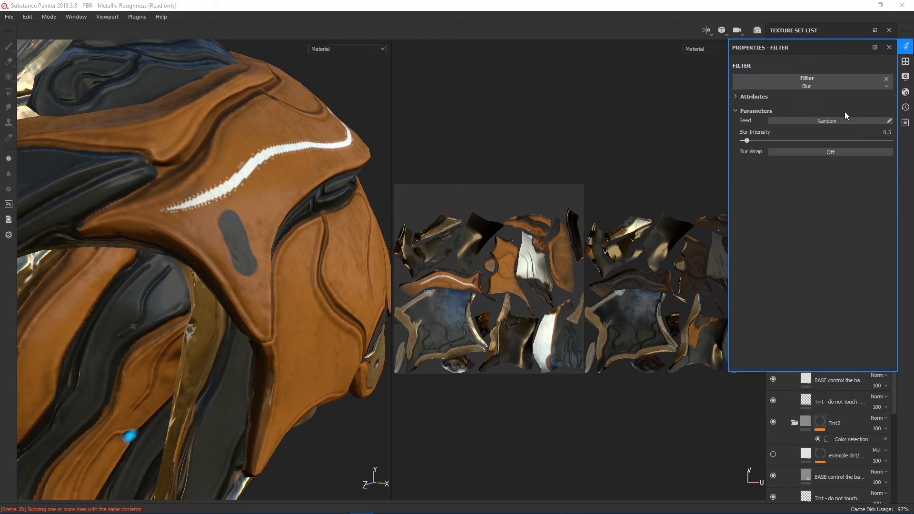
{"action": "left_click", "coordinate": [906, 46]}
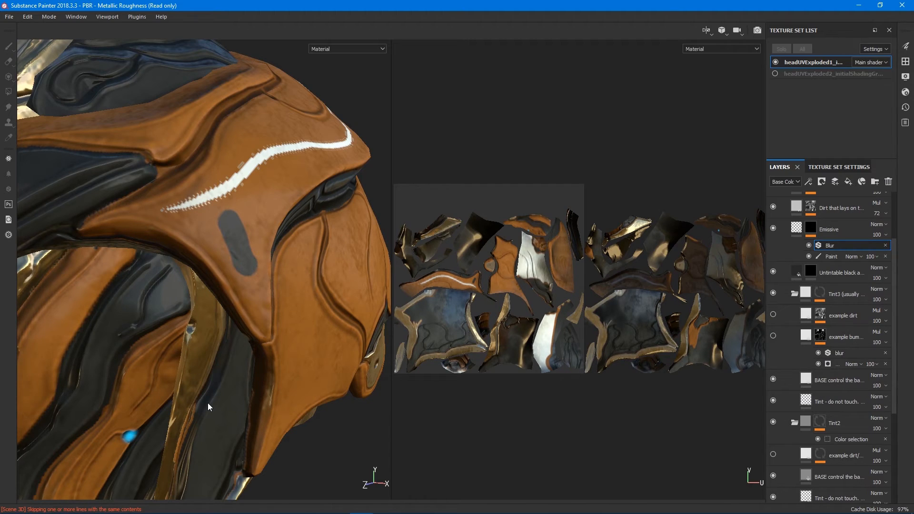
Step: Open the texture export settings, expand the texture set's map list and choose the AWFExpSpecRuf configuration
{"action": "left_click", "coordinate": [9, 18]}
{"action": "left_click", "coordinate": [36, 185]}
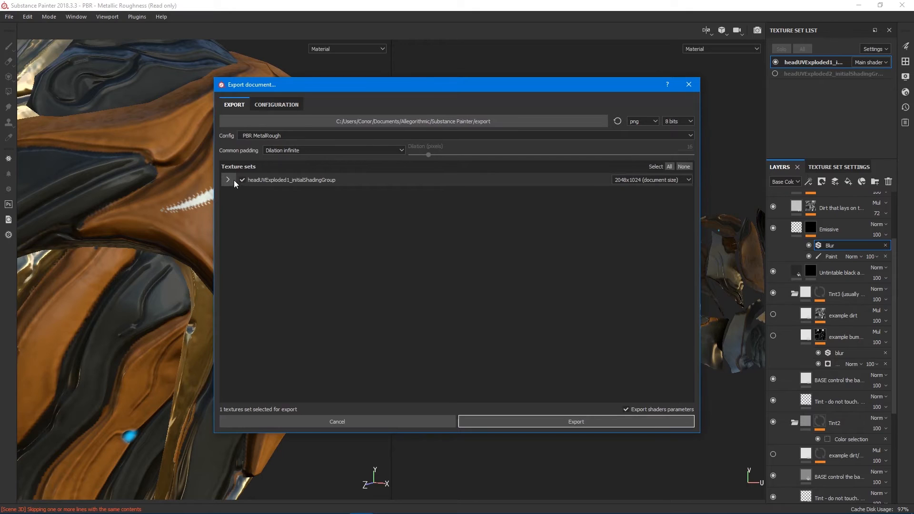
{"action": "left_click", "coordinate": [228, 180]}
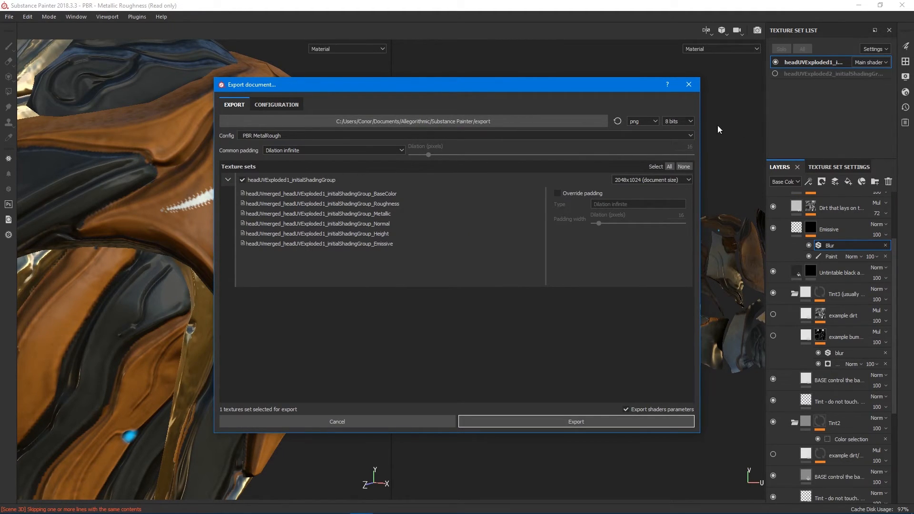
{"action": "left_click", "coordinate": [314, 136]}
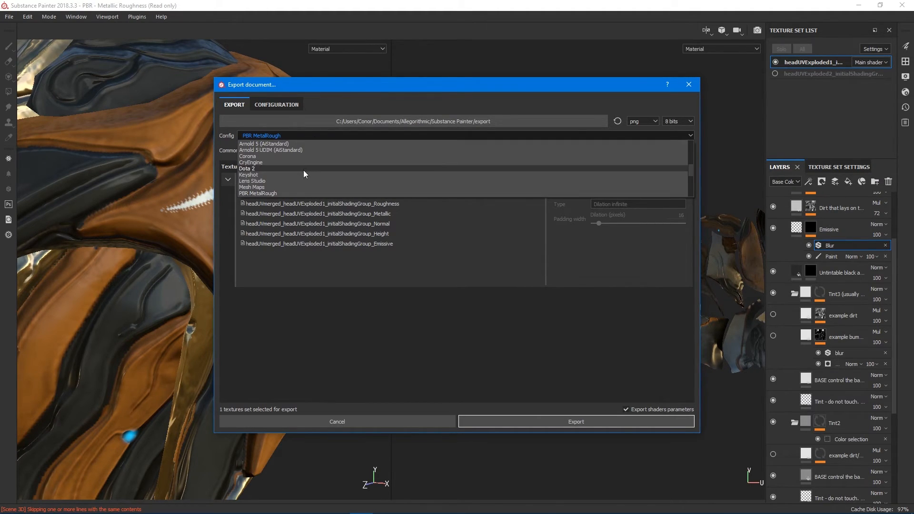
{"action": "scroll", "coordinate": [300, 162], "scroll_direction": "up", "scroll_amount": 3}
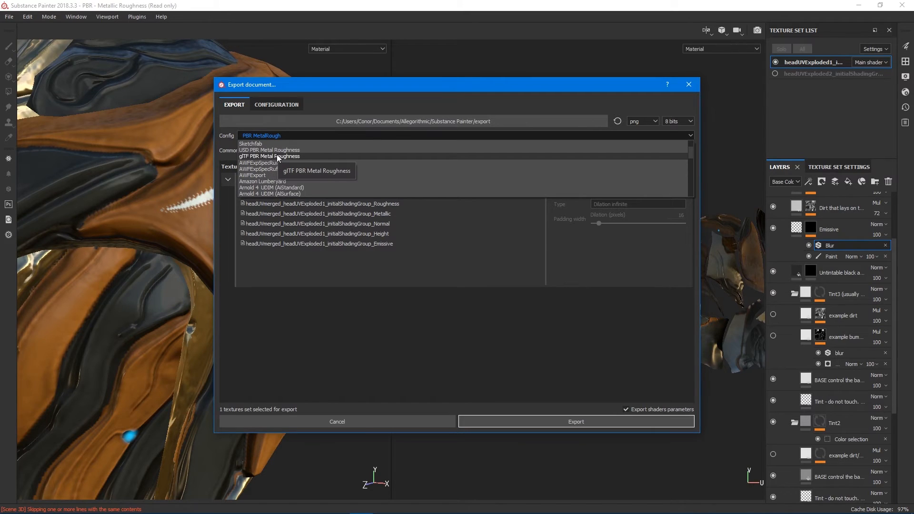
{"action": "left_click", "coordinate": [272, 163]}
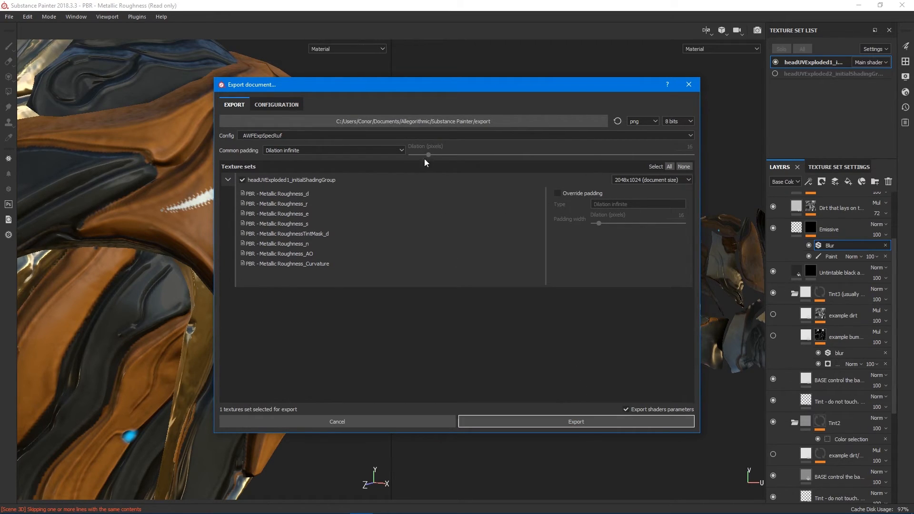
Step: Browse for the export destination to the Gara folder inside Documents > TennoGen
{"action": "left_click", "coordinate": [398, 122]}
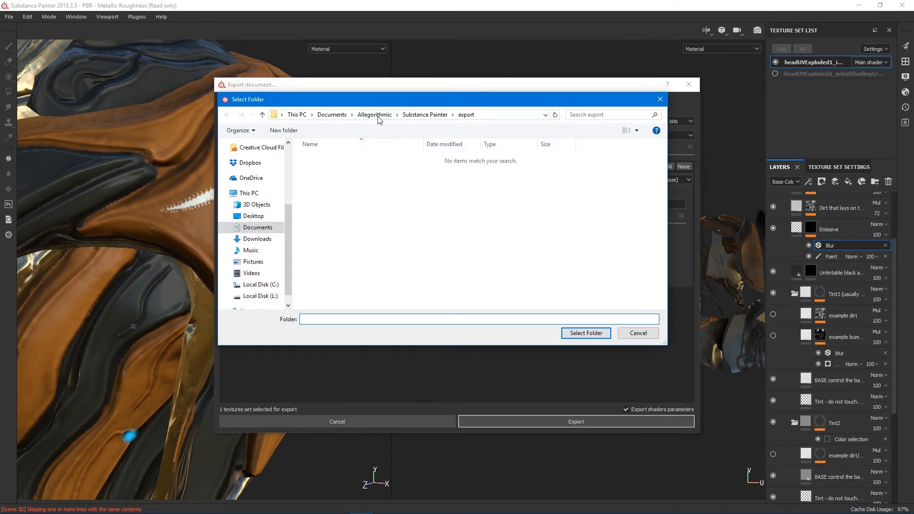
{"action": "type", "text": "te"}
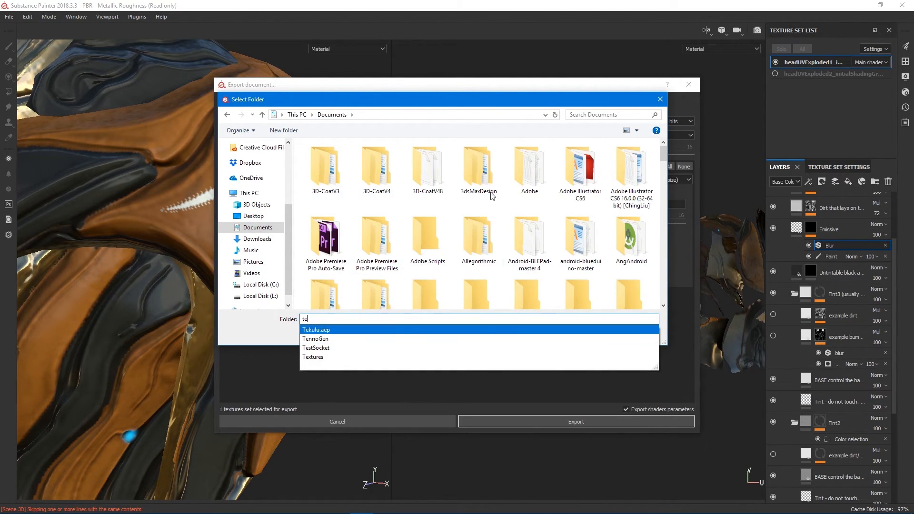
{"action": "left_click", "coordinate": [425, 229]}
{"action": "scroll", "coordinate": [425, 231], "scroll_direction": "down", "scroll_amount": 10}
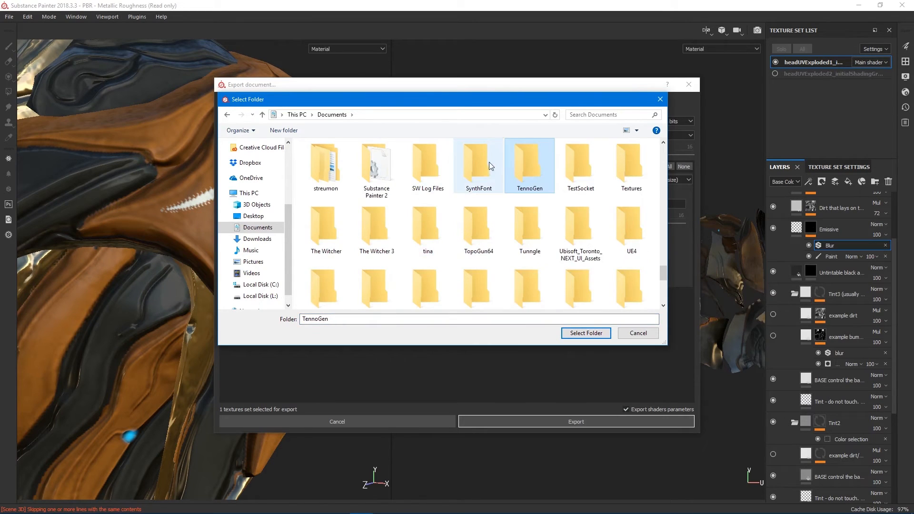
{"action": "double_click", "coordinate": [526, 158]}
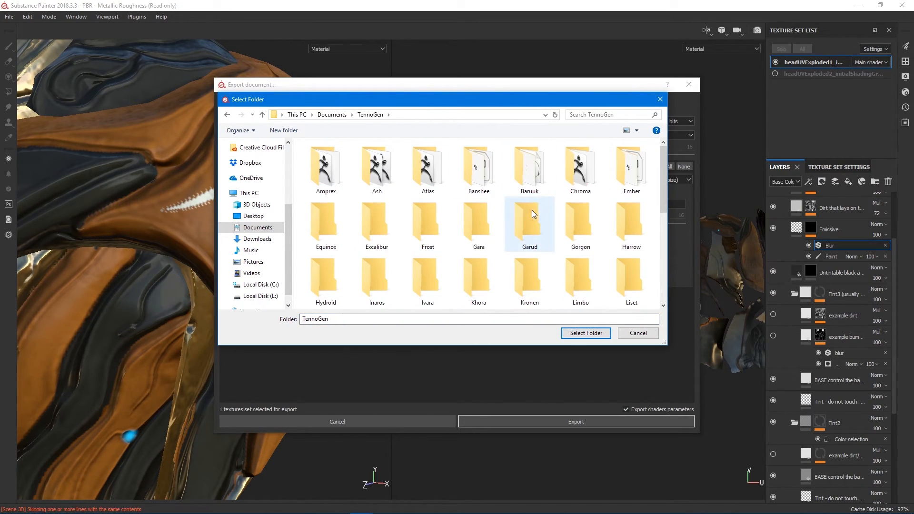
{"action": "double_click", "coordinate": [478, 224]}
Step: Create a folder named Test, choose it as the export destination and export the textures
{"action": "left_click", "coordinate": [284, 130]}
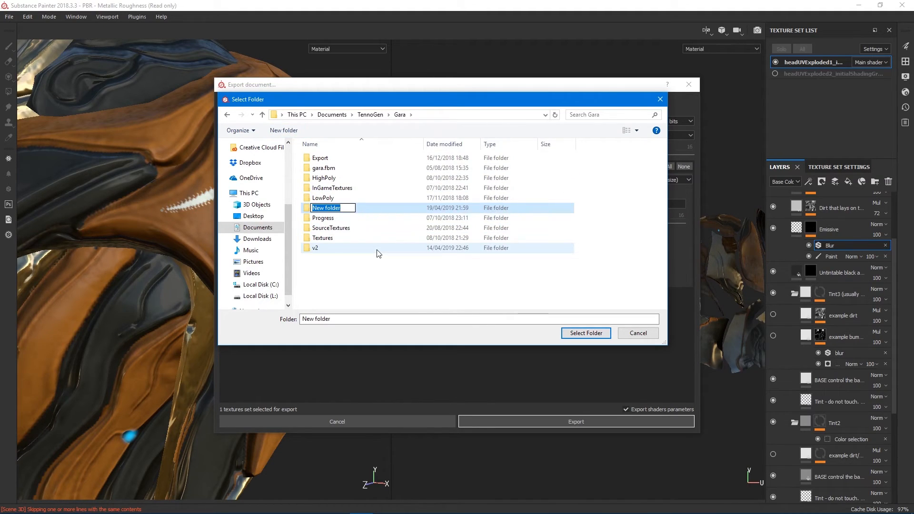
{"action": "type", "text": "Test"}
{"action": "key", "text": "Return"}
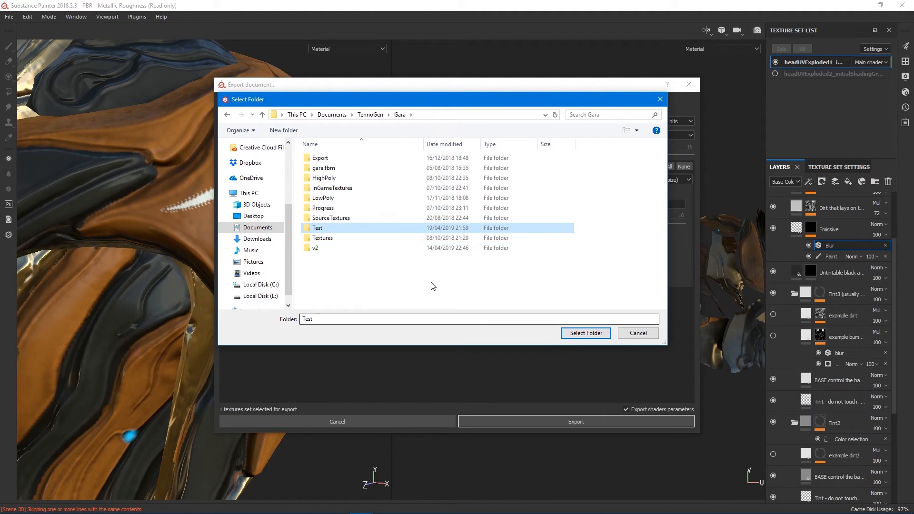
{"action": "double_click", "coordinate": [370, 230]}
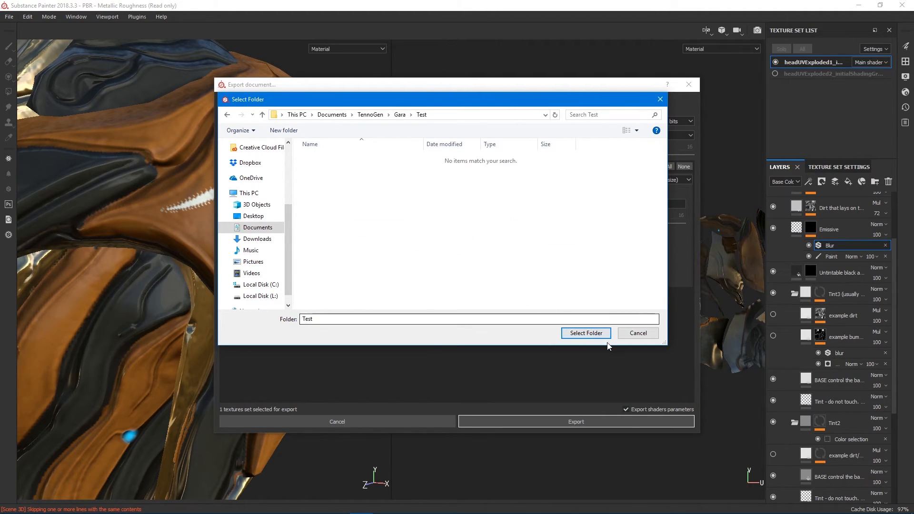
{"action": "left_click", "coordinate": [577, 332]}
{"action": "left_click", "coordinate": [571, 422]}
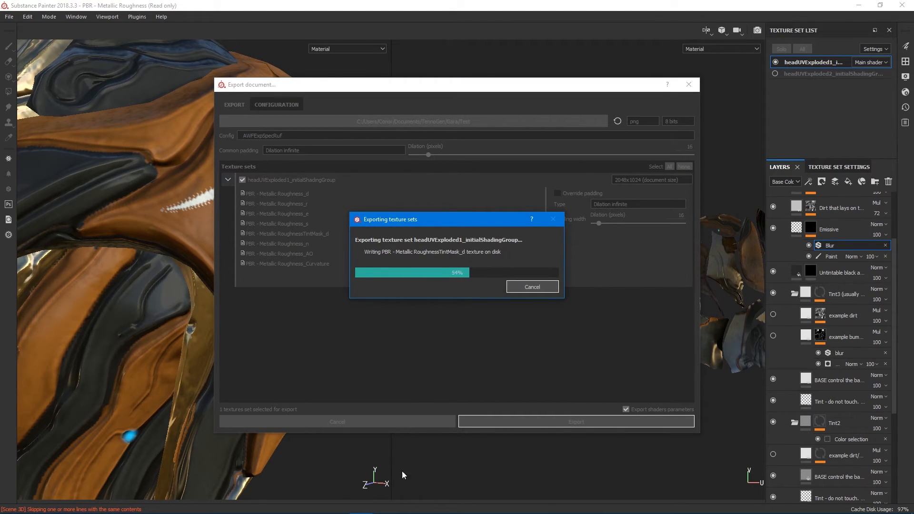
{"action": "mouse_move", "coordinate": [253, 511]}
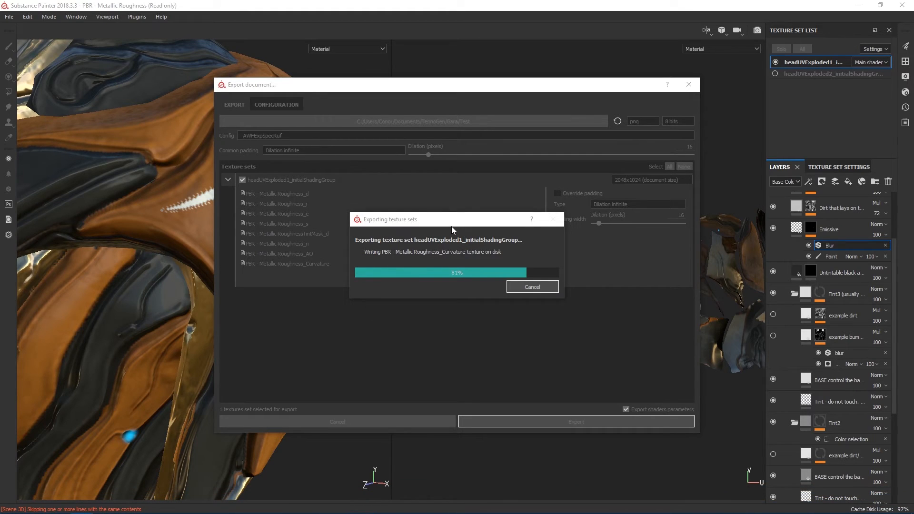
{"action": "key", "text": "super+e"}
{"action": "mouse_move", "coordinate": [664, 4]}
{"action": "left_mouse_down"}
{"action": "mouse_move", "coordinate": [482, 129]}
{"action": "mouse_move", "coordinate": [390, 92]}
{"action": "left_mouse_up"}
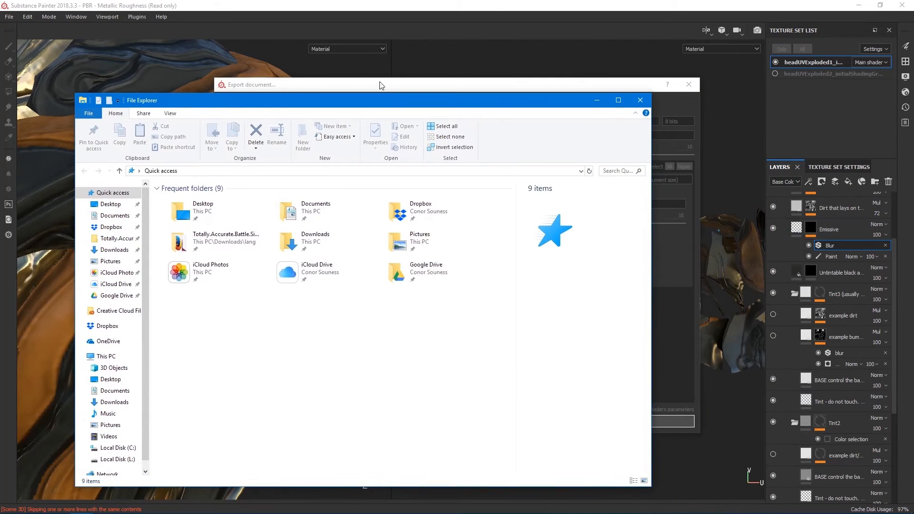
{"action": "left_click", "coordinate": [71, 95]}
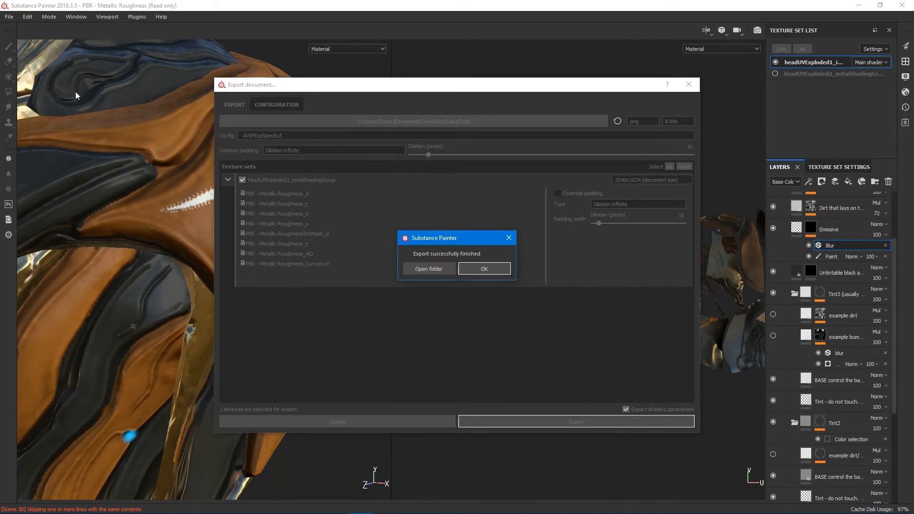
Step: Open the export folder, examine the exported AO, curvature, diffuse, emissive, normal, roughness, specular and tint mask maps, and close it
{"action": "left_click", "coordinate": [417, 268]}
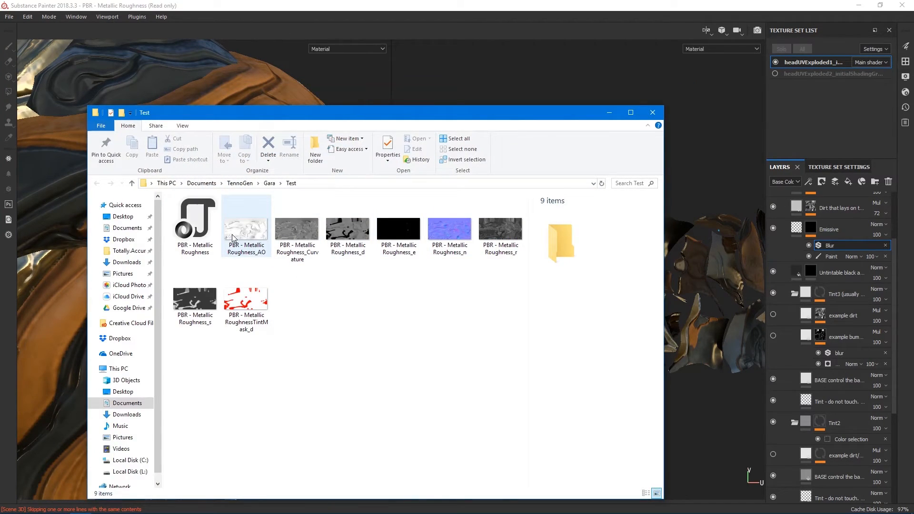
{"action": "left_click", "coordinate": [238, 233]}
{"action": "left_click", "coordinate": [297, 231]}
{"action": "left_click", "coordinate": [347, 231]}
{"action": "left_click", "coordinate": [400, 232]}
{"action": "left_click", "coordinate": [450, 231]}
{"action": "left_click", "coordinate": [500, 231]}
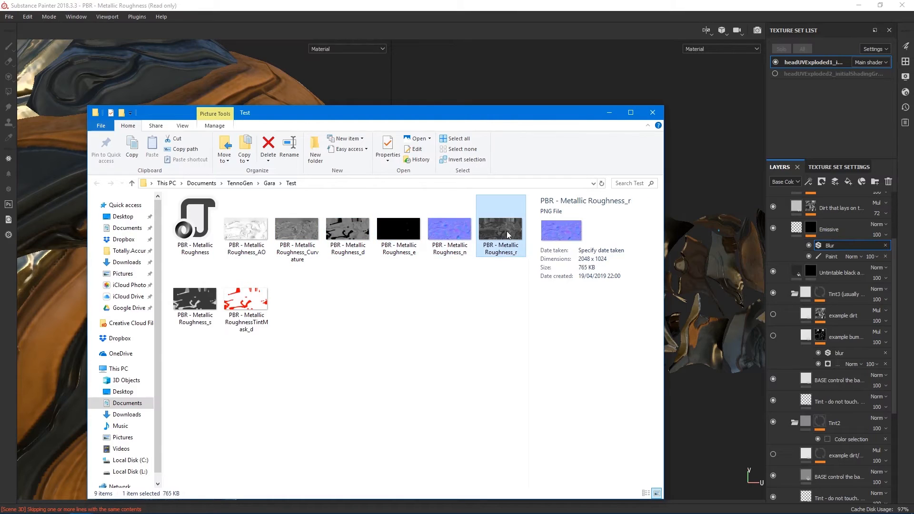
{"action": "left_click", "coordinate": [195, 303]}
{"action": "left_click", "coordinate": [238, 308]}
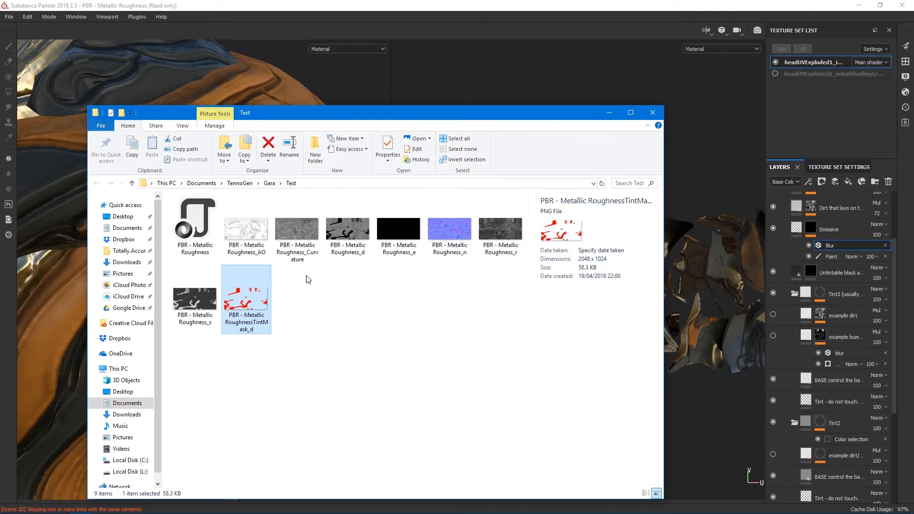
{"action": "left_click", "coordinate": [251, 235]}
{"action": "left_click", "coordinate": [296, 231]}
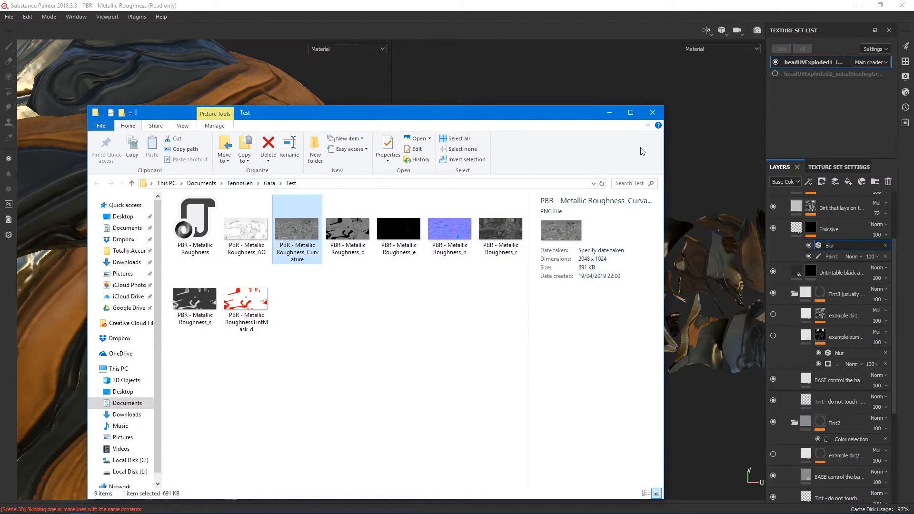
{"action": "left_click", "coordinate": [653, 113]}
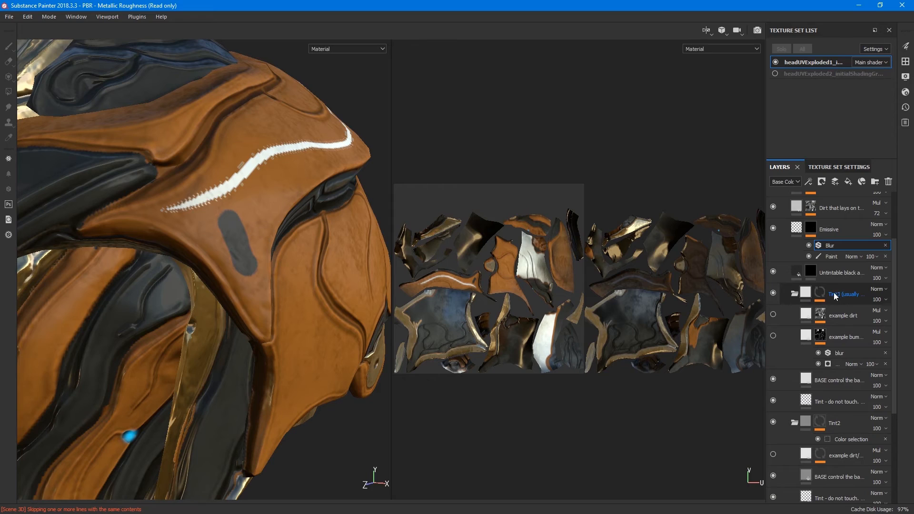
Step: Add the Aluminium Insulator material from the shelf's materials to the Tint3 folder, above its example dirt layer
{"action": "left_click", "coordinate": [904, 66]}
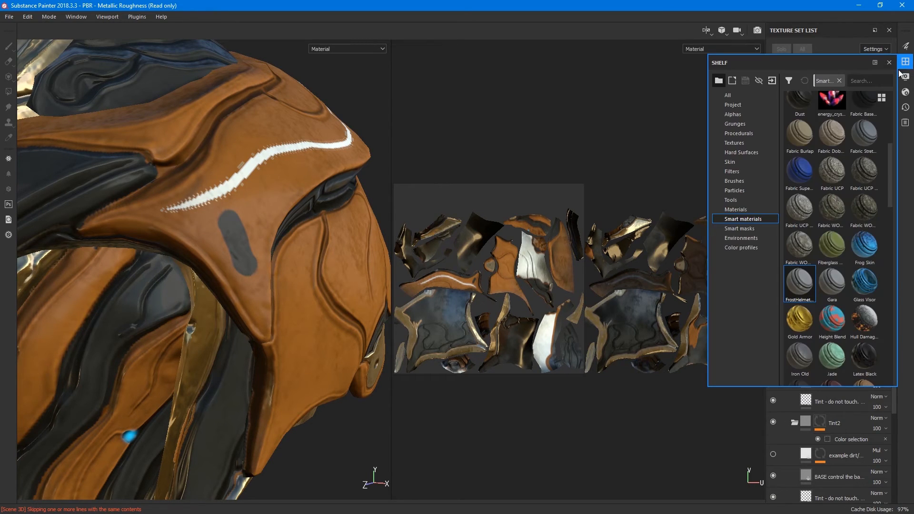
{"action": "left_click", "coordinate": [736, 210]}
{"action": "left_click_drag", "start_coordinate": [800, 116], "coordinate": [739, 208]}
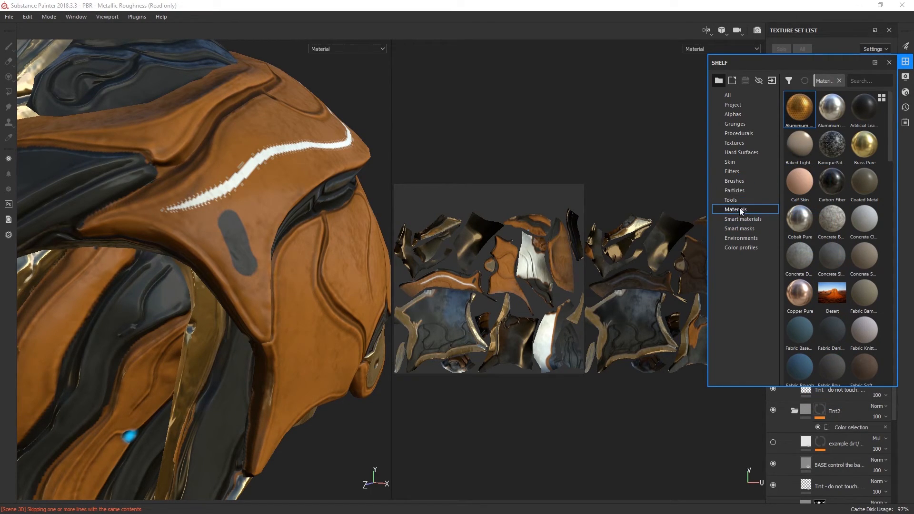
{"action": "left_click", "coordinate": [816, 386]}
{"action": "left_click", "coordinate": [816, 385]}
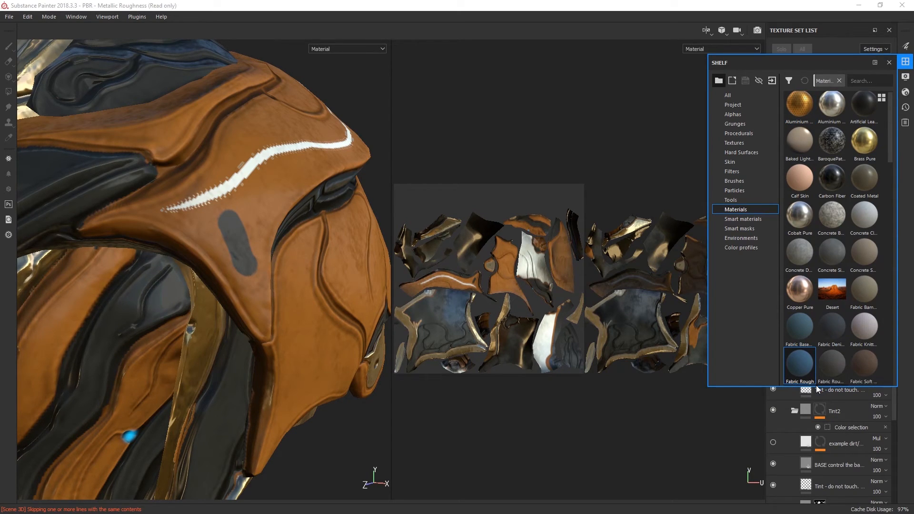
{"action": "left_click", "coordinate": [812, 390]}
{"action": "left_click_drag", "start_coordinate": [813, 386], "coordinate": [817, 219]}
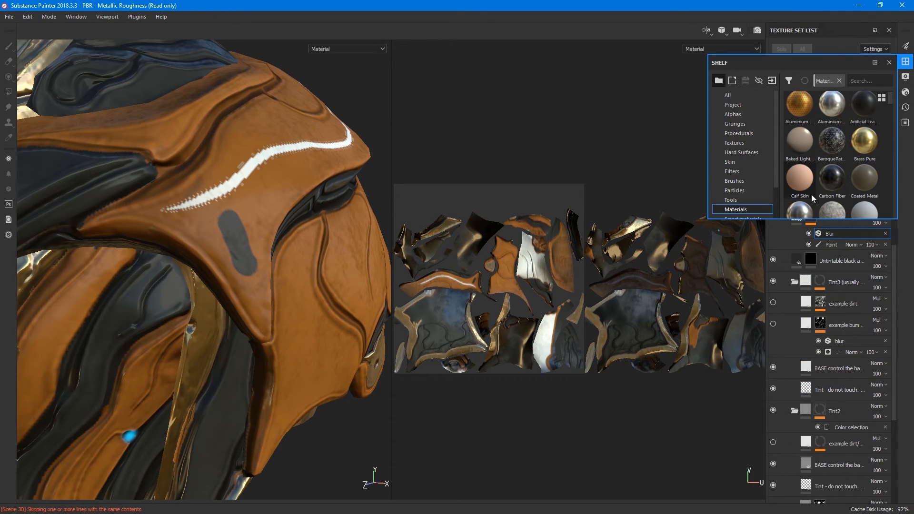
{"action": "left_click_drag", "start_coordinate": [800, 110], "coordinate": [830, 290]}
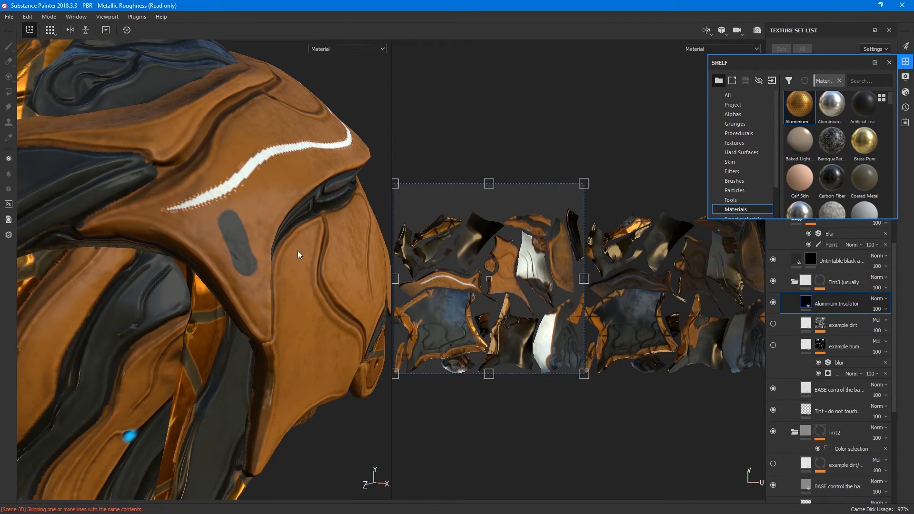
Step: Disable the Aluminium Insulator layer's color channel, enable its normal channel, and set Roughness to 0.33 and Metallic to 0.82
{"action": "left_click_drag", "start_coordinate": [195, 264], "coordinate": [171, 290], "text": "alt"}
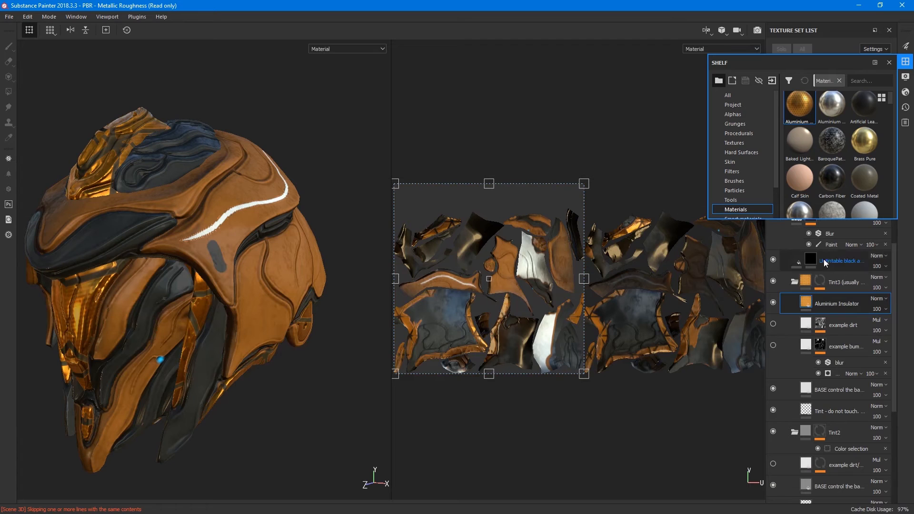
{"action": "left_click", "coordinate": [906, 61]}
{"action": "left_click", "coordinate": [906, 47]}
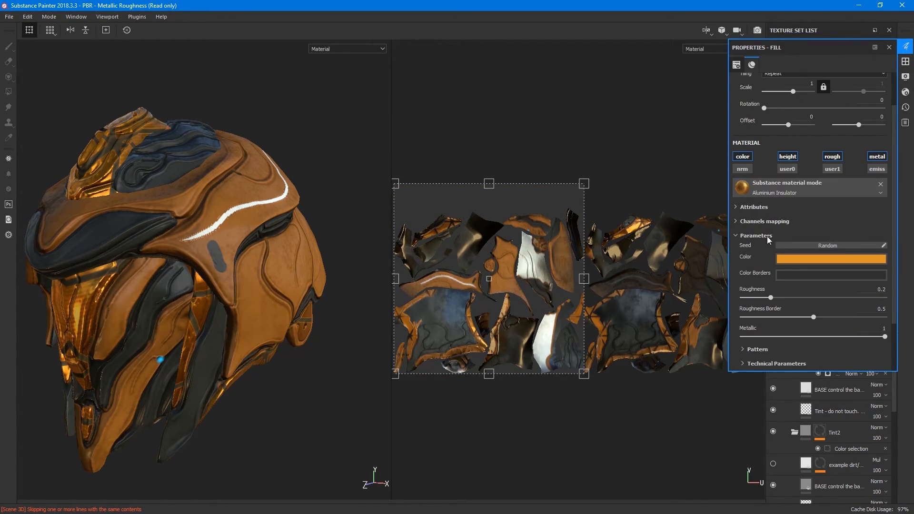
{"action": "left_click", "coordinate": [743, 157]}
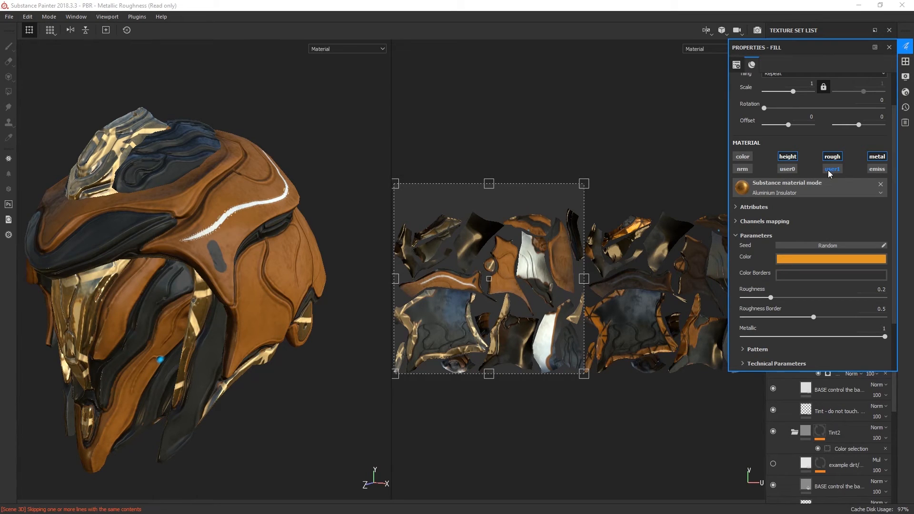
{"action": "left_click", "coordinate": [745, 171]}
{"action": "left_click", "coordinate": [745, 172]}
{"action": "left_click", "coordinate": [745, 171]}
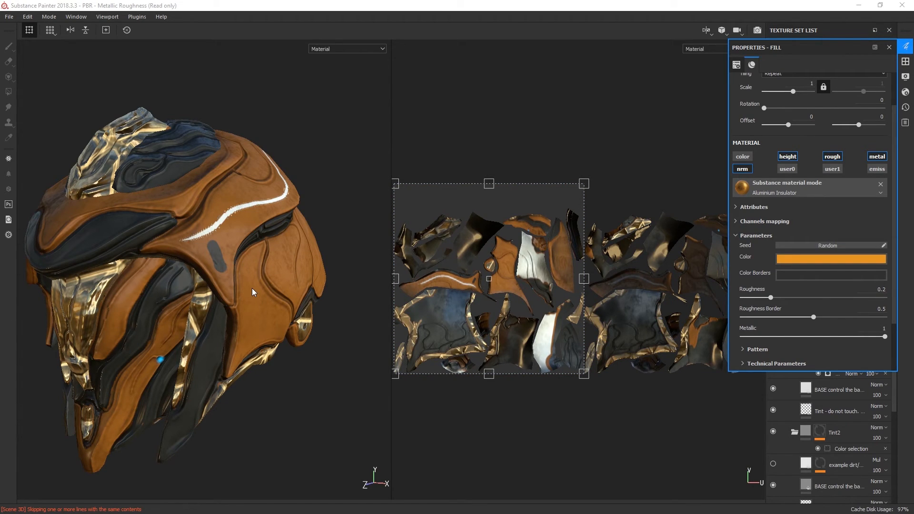
{"action": "mouse_move", "coordinate": [775, 295]}
{"action": "left_mouse_down"}
{"action": "mouse_move", "coordinate": [849, 298]}
{"action": "mouse_move", "coordinate": [790, 307]}
{"action": "left_mouse_up"}
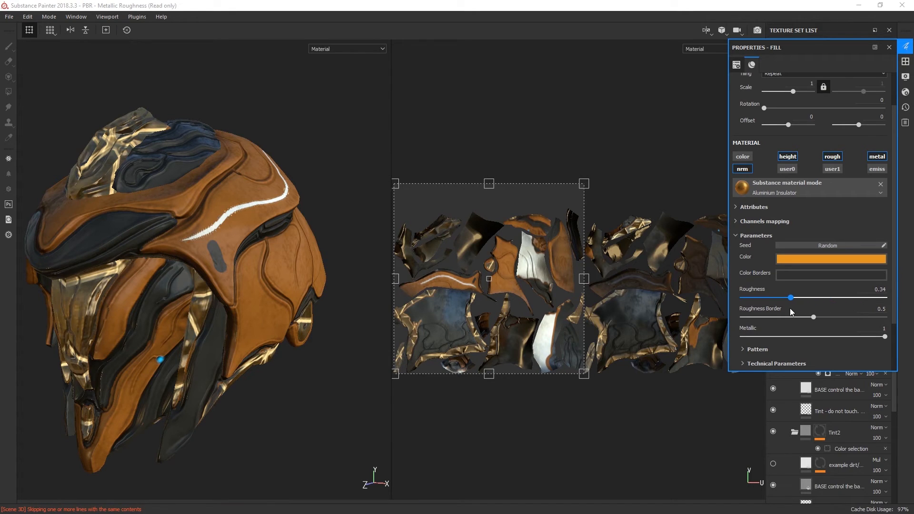
{"action": "mouse_move", "coordinate": [823, 337]}
{"action": "left_mouse_down"}
{"action": "mouse_move", "coordinate": [773, 339]}
{"action": "mouse_move", "coordinate": [862, 339]}
{"action": "left_mouse_up"}
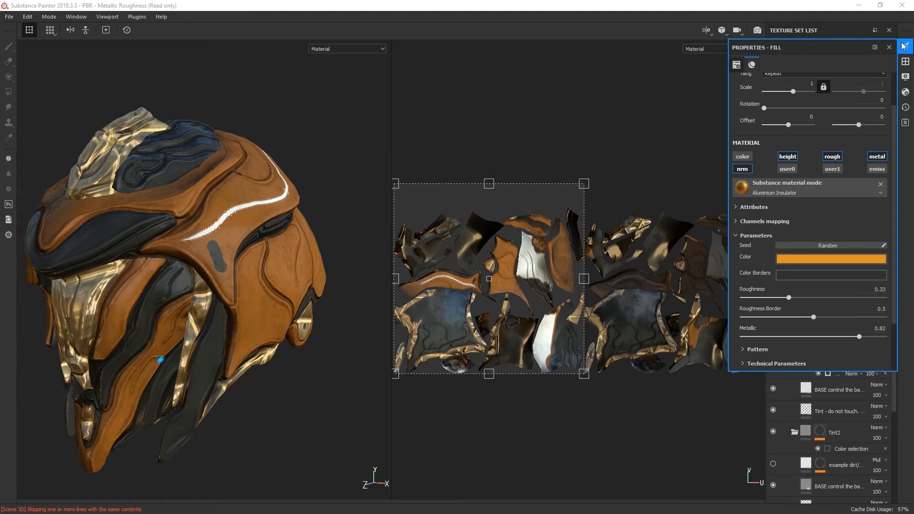
Step: Delete the Aluminium Insulator layer from the Tint3 folder
{"action": "left_click", "coordinate": [905, 61]}
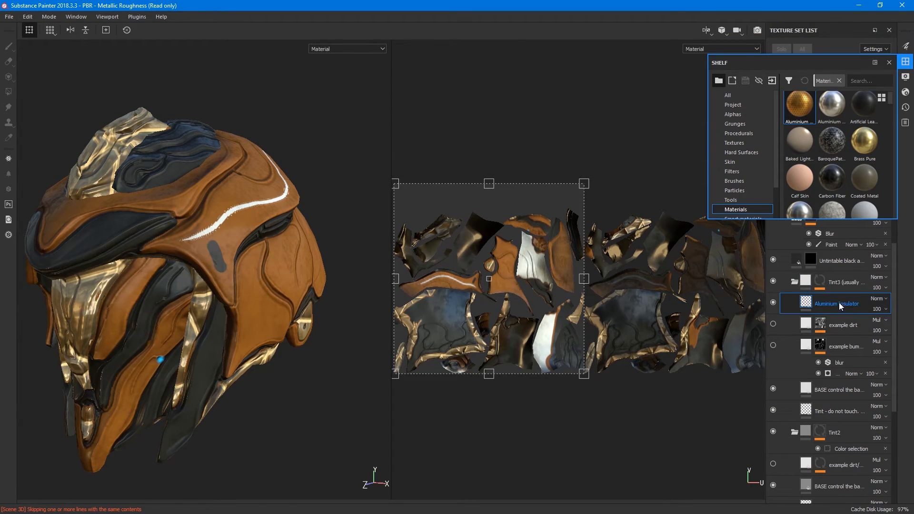
{"action": "left_click", "coordinate": [905, 61]}
{"action": "key", "text": "Delete"}
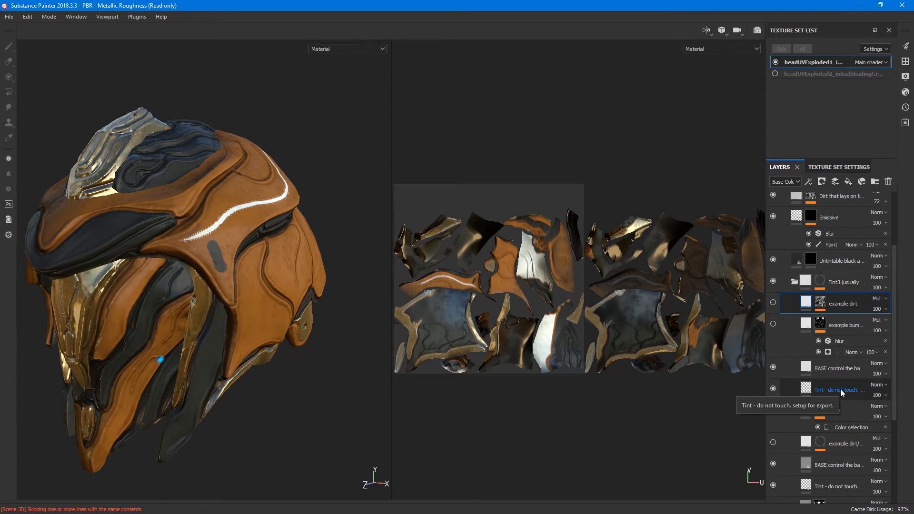
{"action": "scroll", "coordinate": [809, 327], "scroll_direction": "up", "scroll_amount": 3}
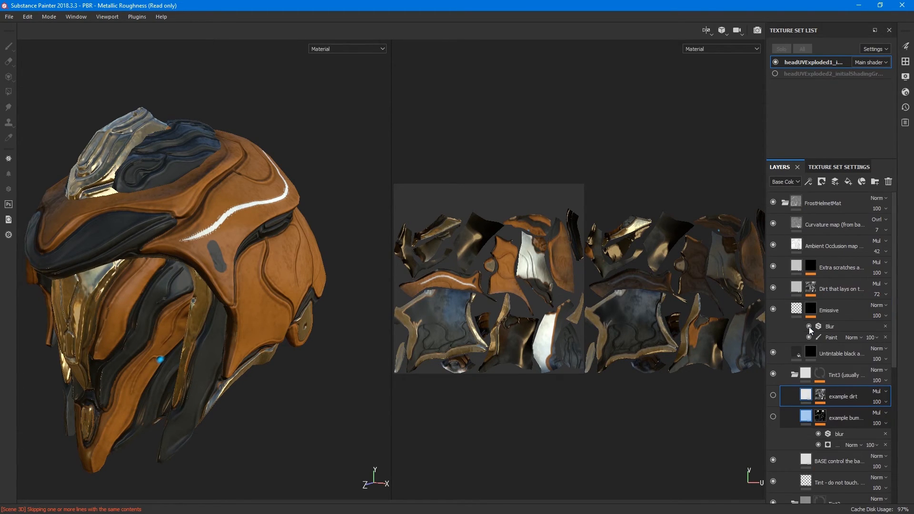
{"action": "scroll", "coordinate": [809, 327], "scroll_direction": "down", "scroll_amount": 3}
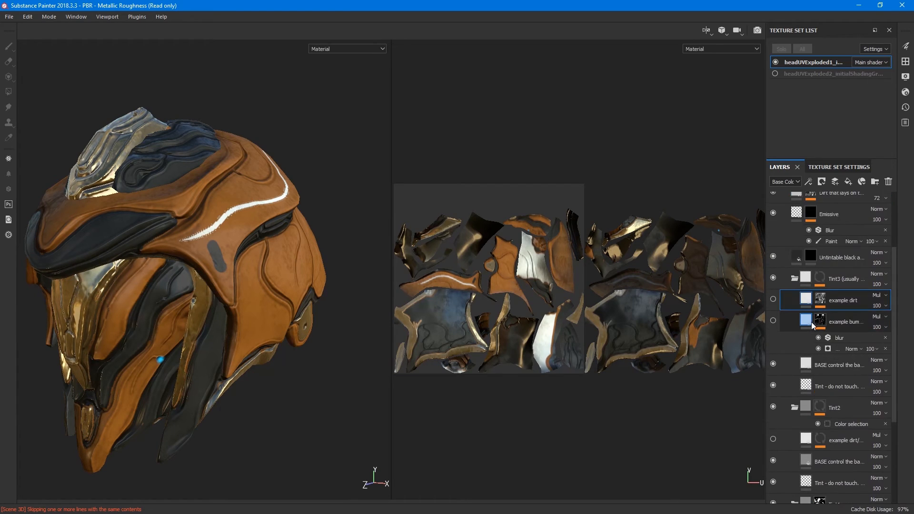
{"action": "scroll", "coordinate": [811, 326], "scroll_direction": "up", "scroll_amount": 3}
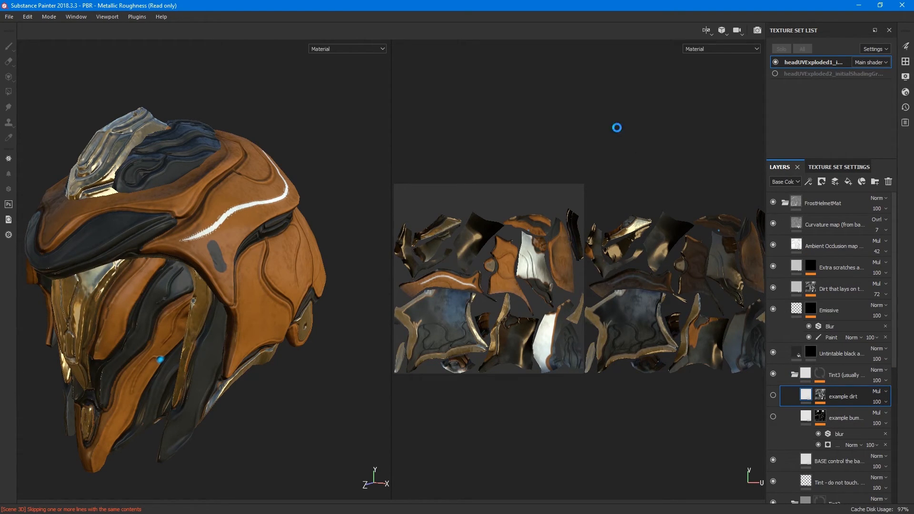
{"action": "key", "text": "ctrl+s"}
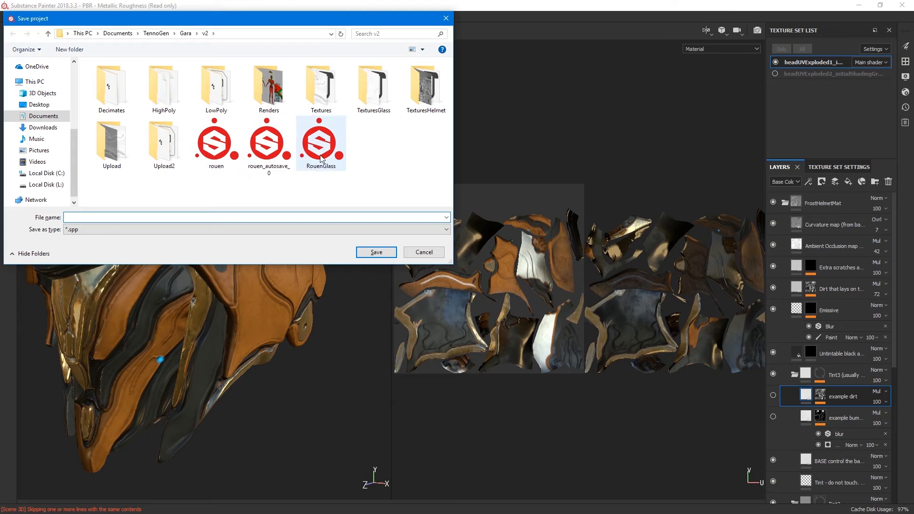
{"action": "left_click", "coordinate": [416, 251]}
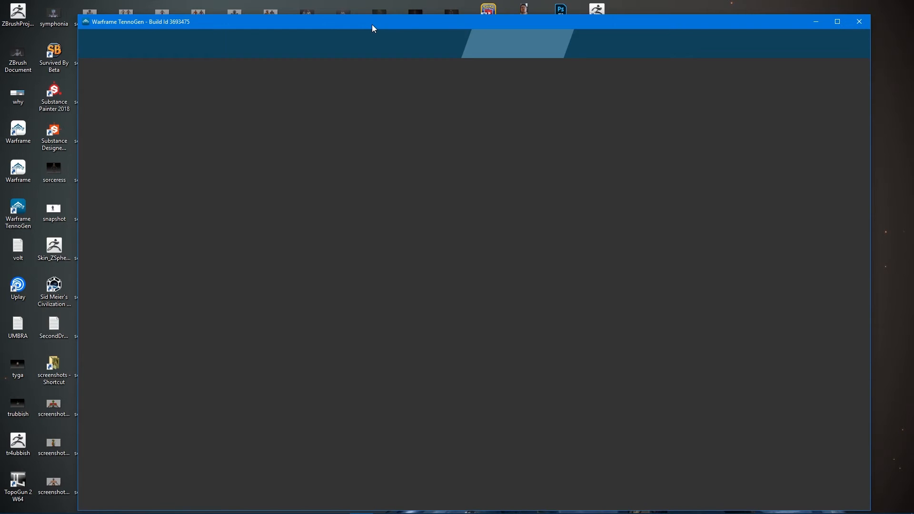
Step: Switch to Warframe TennoGen, maximise its window and import the RouenHelmet.OBJ model into the scene
{"action": "double_click", "coordinate": [372, 24]}
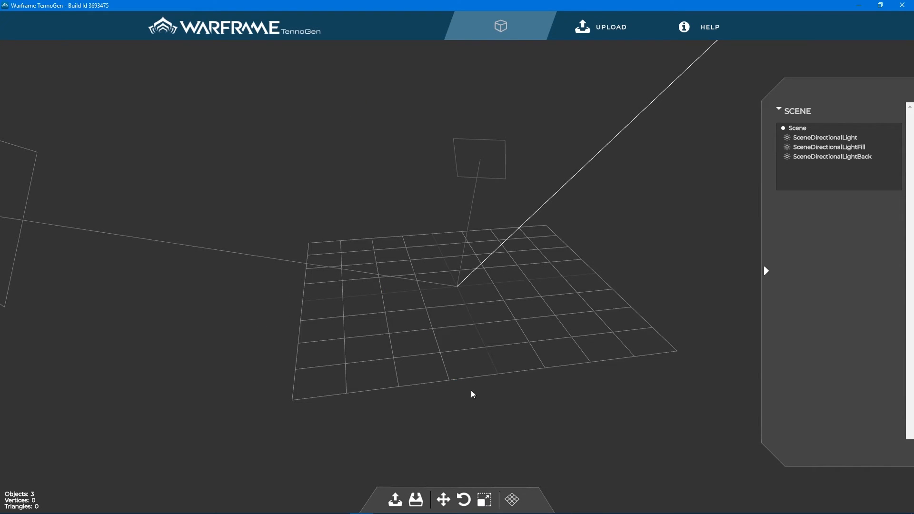
{"action": "left_click_drag", "start_coordinate": [448, 292], "coordinate": [451, 265]}
{"action": "right_click_drag", "start_coordinate": [451, 265], "coordinate": [442, 349]}
{"action": "mouse_move", "coordinate": [442, 353]}
{"action": "left_mouse_down"}
{"action": "mouse_move", "coordinate": [445, 310]}
{"action": "mouse_move", "coordinate": [457, 324]}
{"action": "mouse_move", "coordinate": [445, 349]}
{"action": "left_mouse_up"}
{"action": "right_click_drag", "start_coordinate": [443, 345], "coordinate": [442, 342]}
{"action": "left_click", "coordinate": [392, 497]}
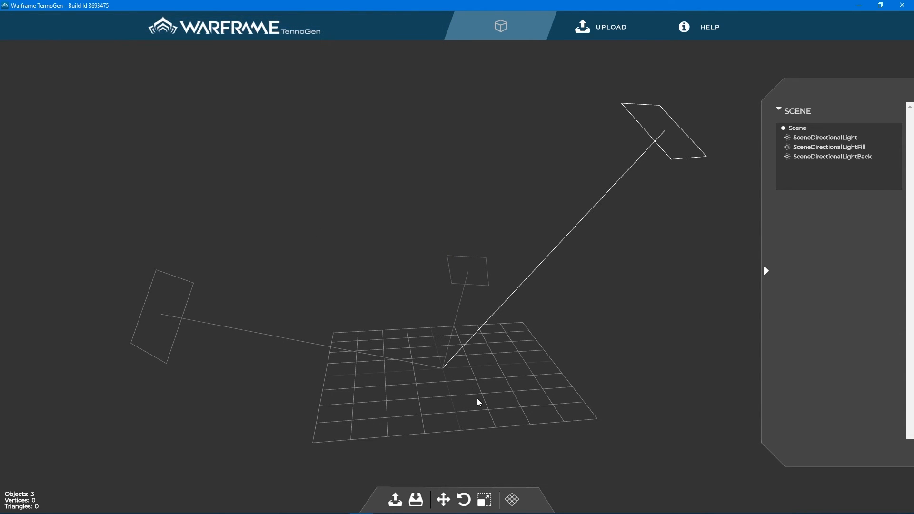
{"action": "scroll", "coordinate": [539, 296], "scroll_direction": "down", "scroll_amount": 3}
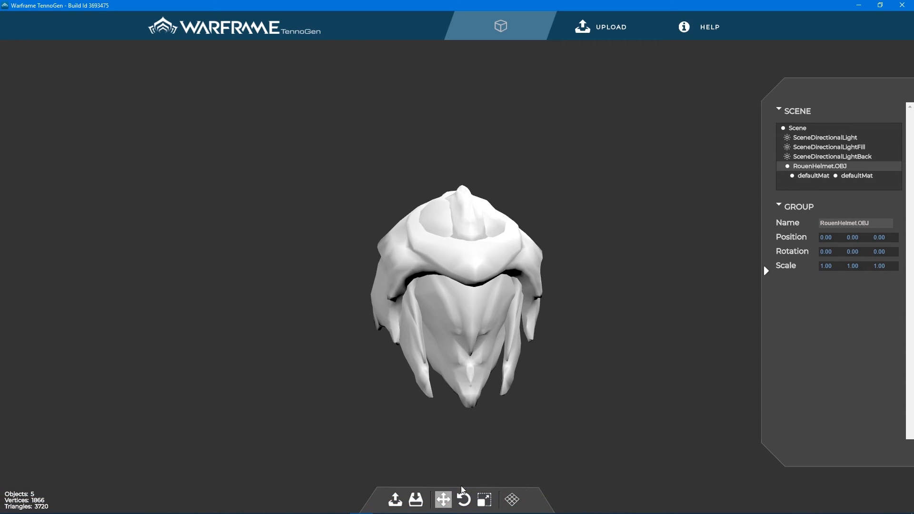
{"action": "mouse_move", "coordinate": [419, 510]}
{"action": "left_click", "coordinate": [439, 443]}
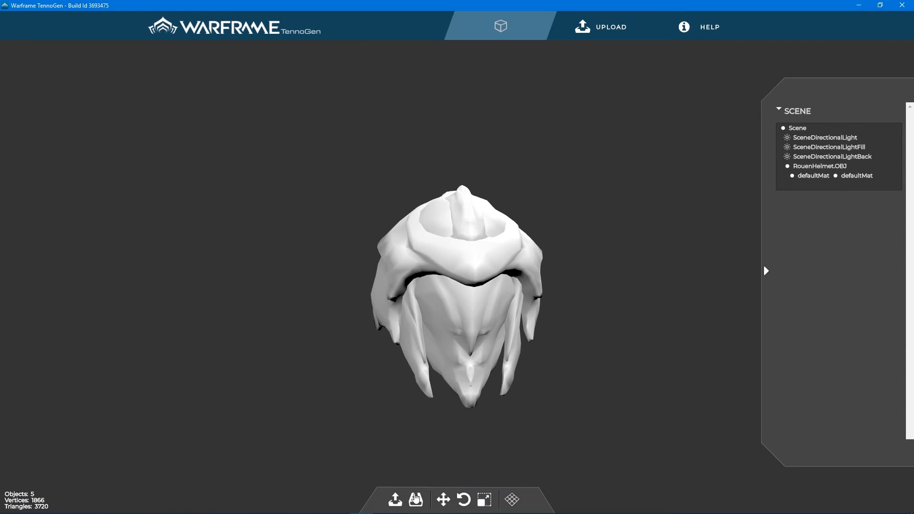
Step: Import GaraBodyMesh.OBJ from the Gara folder and view the full figure from the front
{"action": "left_click", "coordinate": [401, 503]}
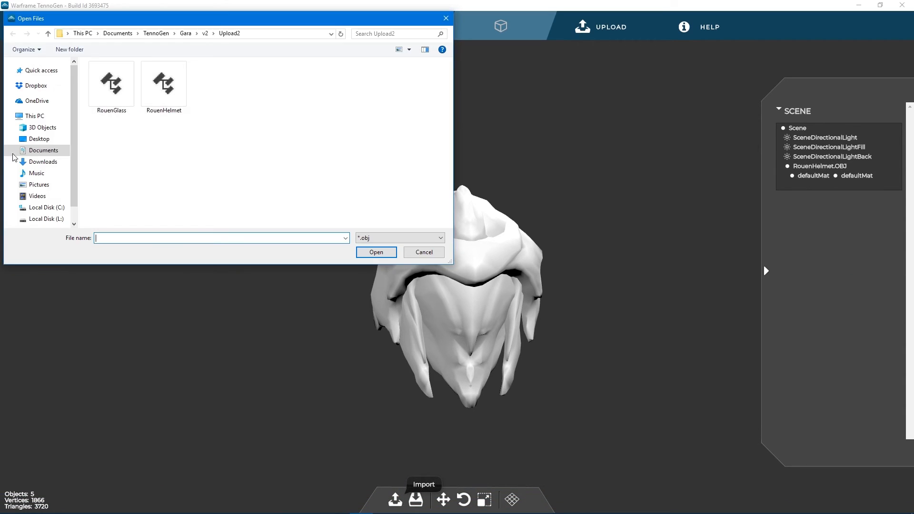
{"action": "left_click", "coordinate": [186, 34]}
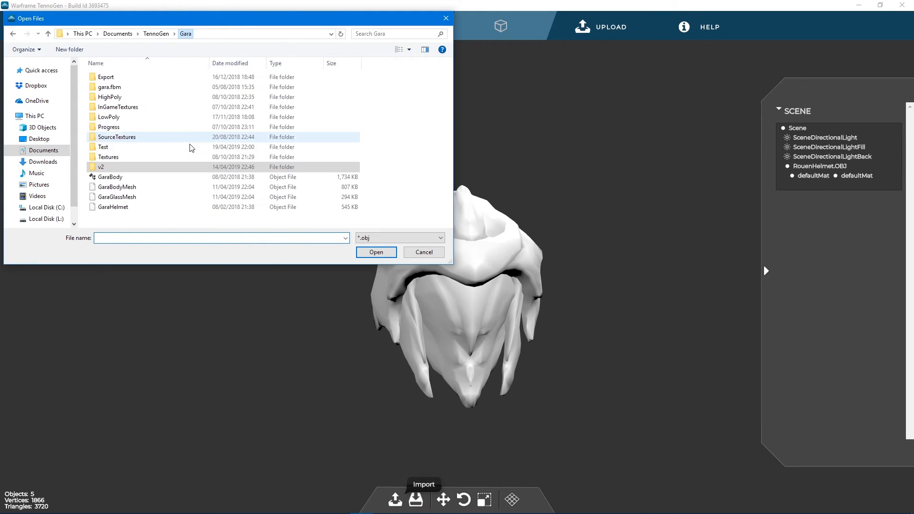
{"action": "double_click", "coordinate": [144, 190]}
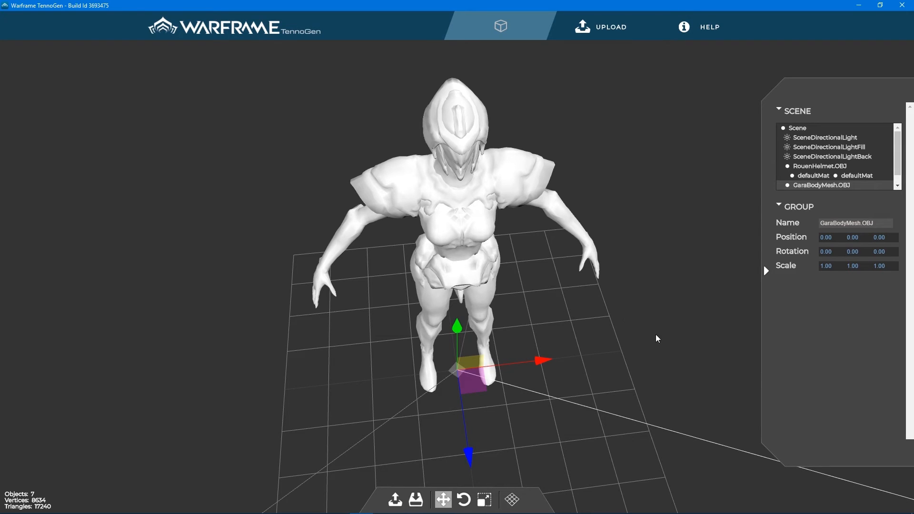
{"action": "left_click_drag", "start_coordinate": [650, 336], "coordinate": [630, 284]}
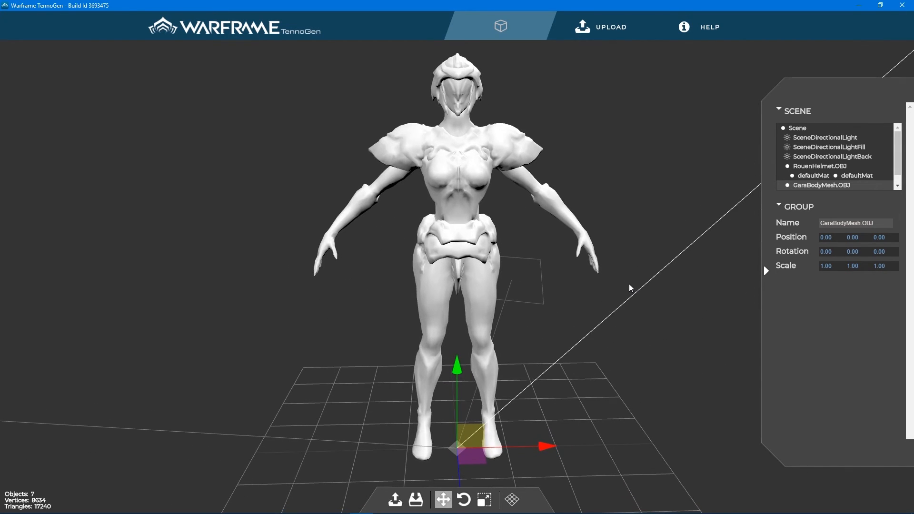
{"action": "left_click", "coordinate": [619, 342]}
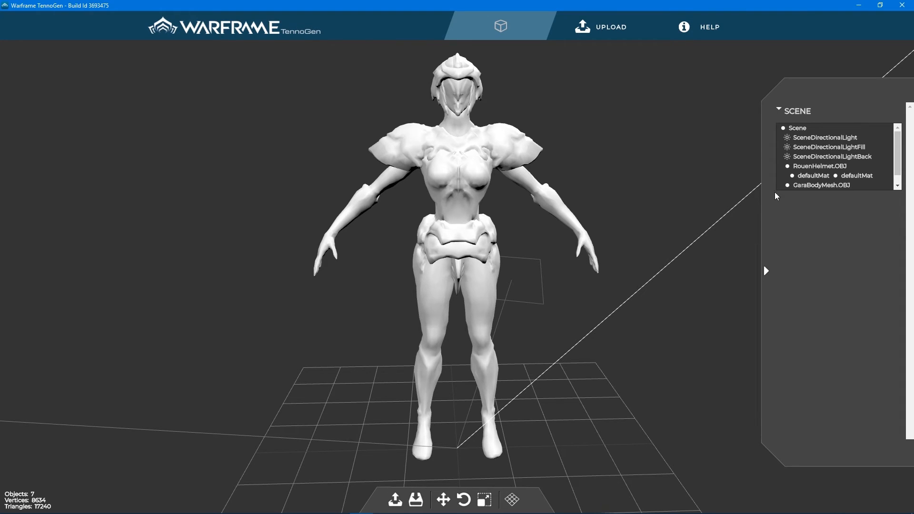
Step: Load TGenGaraBody_d from the InGameTextures folder as the diffuse map of the GaraBodyMesh material
{"action": "scroll", "coordinate": [830, 181], "scroll_direction": "down", "scroll_amount": 1}
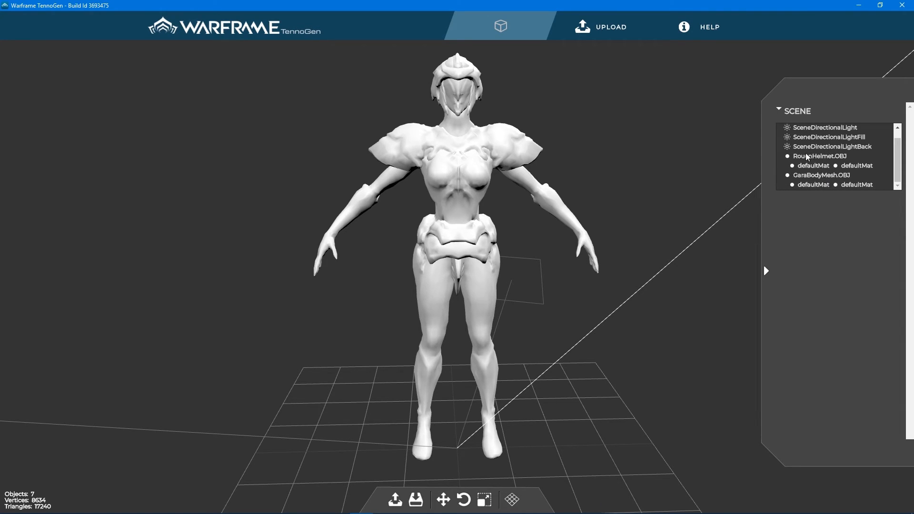
{"action": "left_click", "coordinate": [810, 164]}
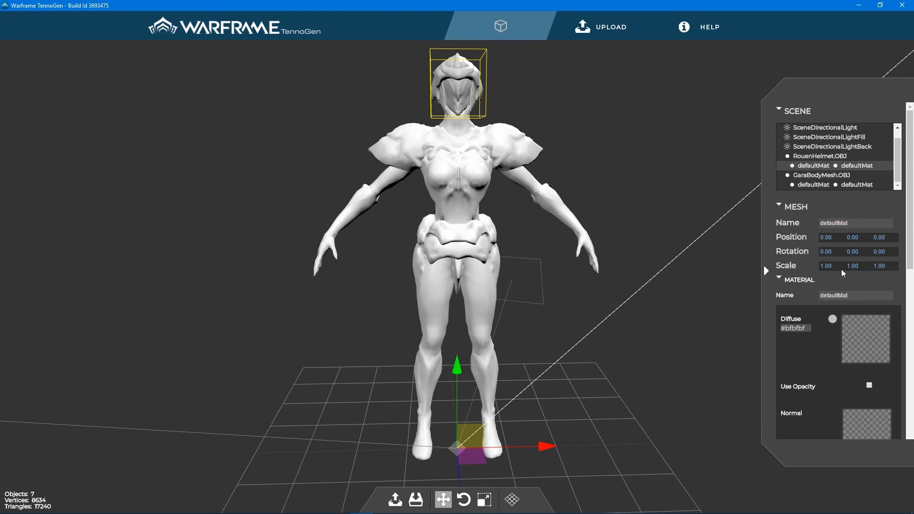
{"action": "left_click", "coordinate": [813, 185]}
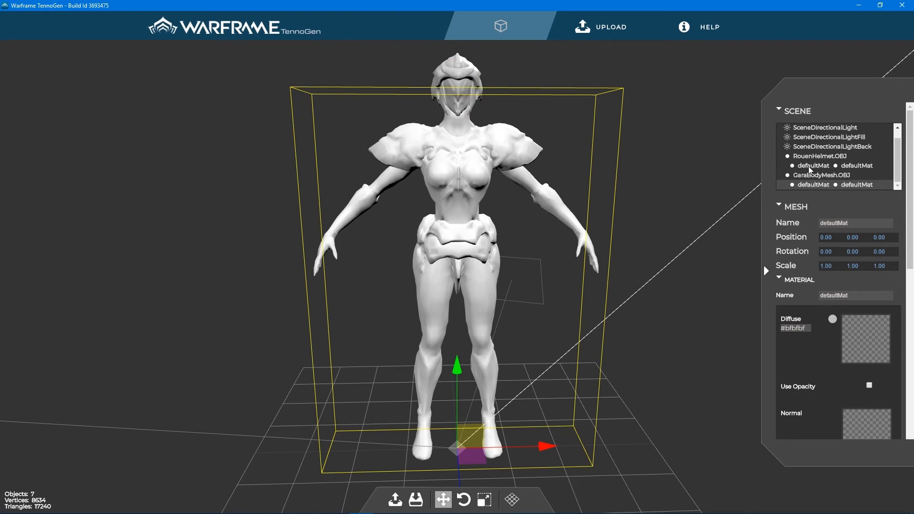
{"action": "left_click", "coordinate": [869, 338]}
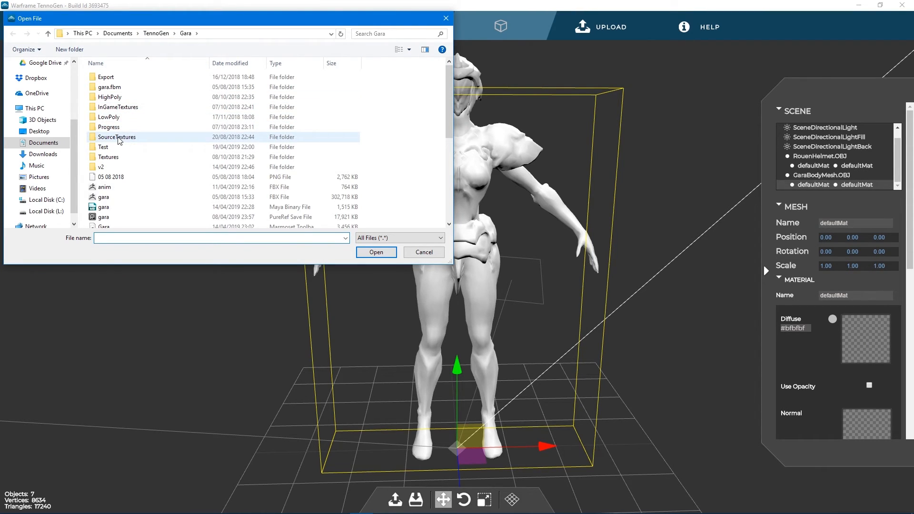
{"action": "left_click", "coordinate": [122, 110]}
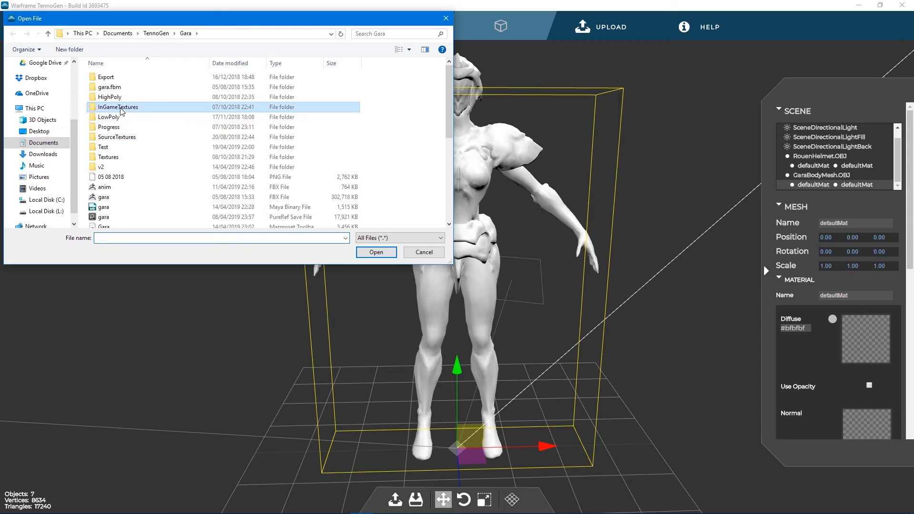
{"action": "double_click", "coordinate": [167, 107]}
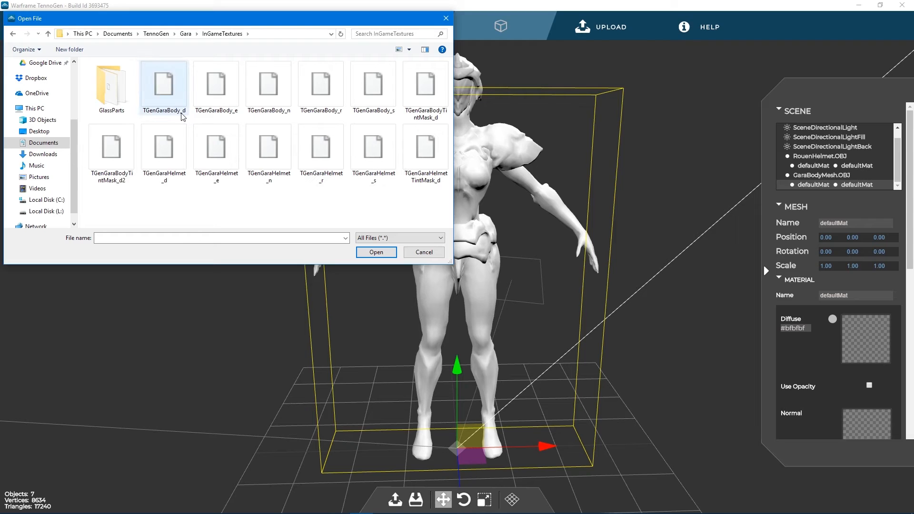
{"action": "left_click", "coordinate": [184, 113]}
{"action": "left_click", "coordinate": [376, 252]}
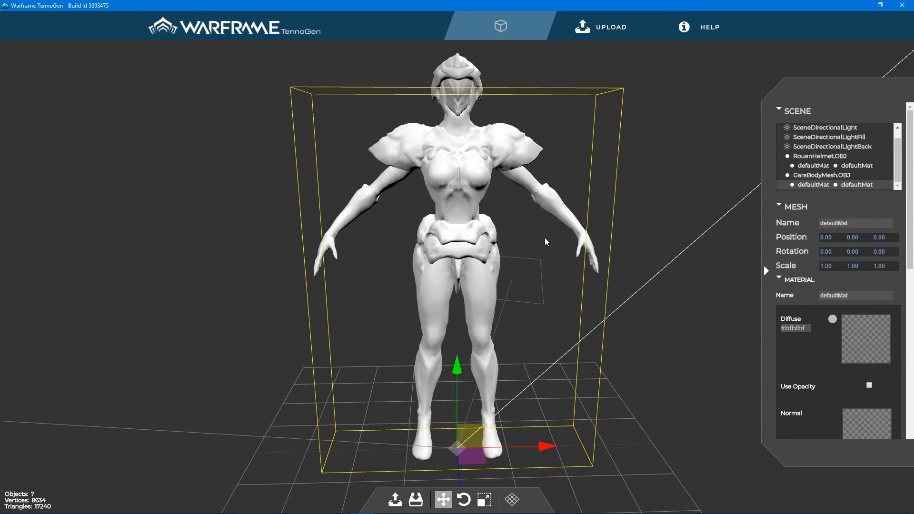
Step: Load rouen_d from the Gara v2 TexturesHelmet folder as the diffuse map of the helmet's material
{"action": "left_click", "coordinate": [463, 69]}
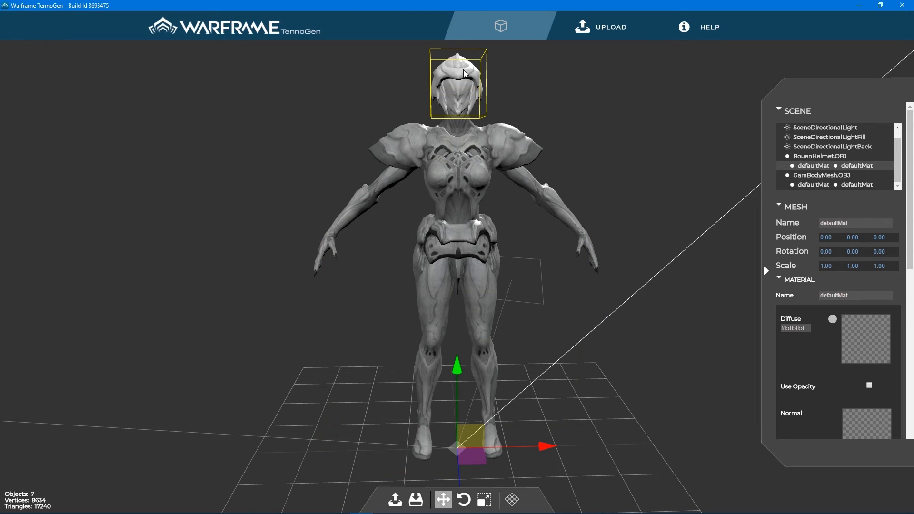
{"action": "left_click", "coordinate": [876, 352]}
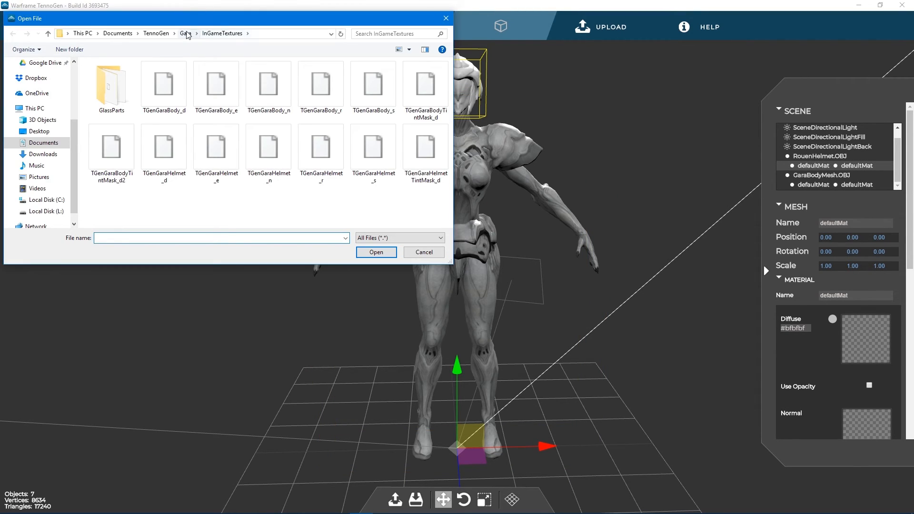
{"action": "left_click", "coordinate": [186, 33]}
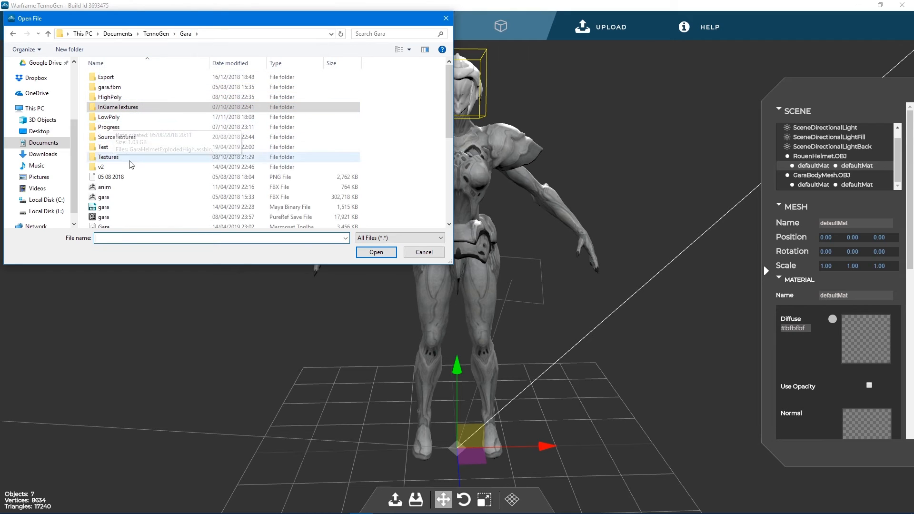
{"action": "left_click", "coordinate": [119, 167]}
{"action": "double_click", "coordinate": [118, 167]}
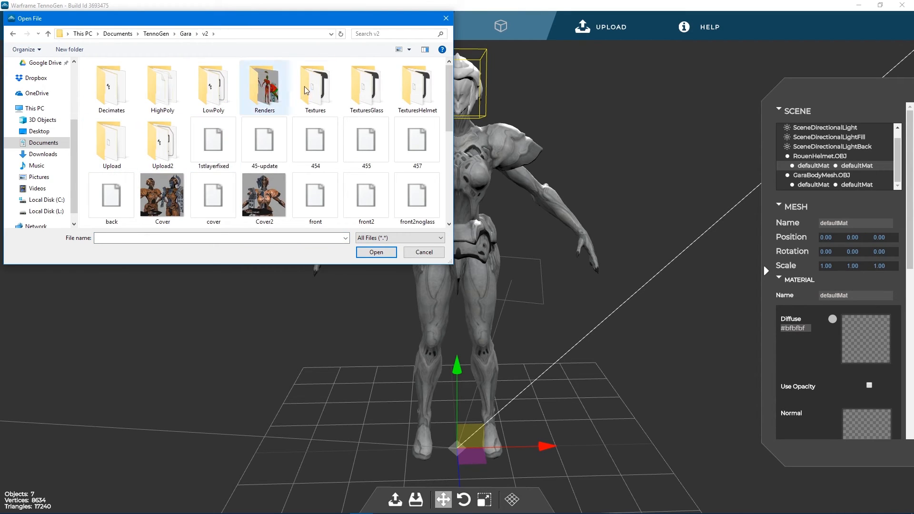
{"action": "double_click", "coordinate": [417, 88]}
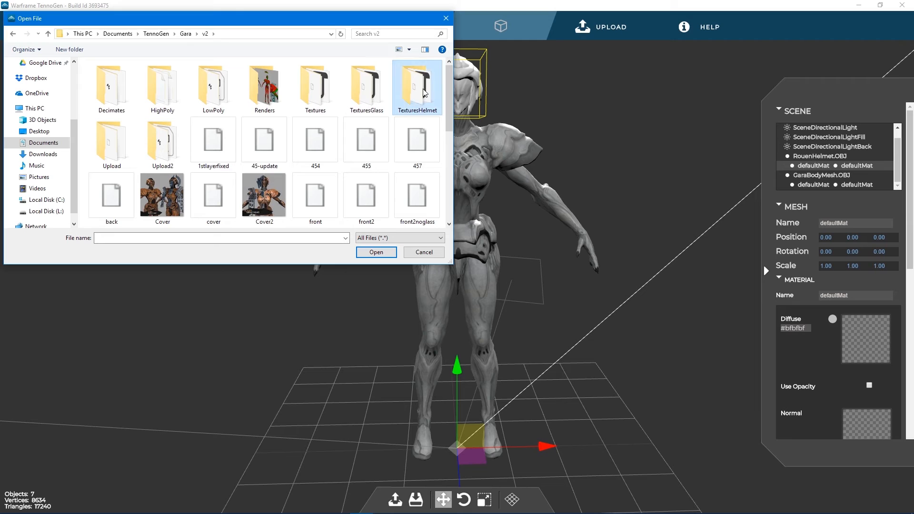
{"action": "left_click", "coordinate": [268, 86]}
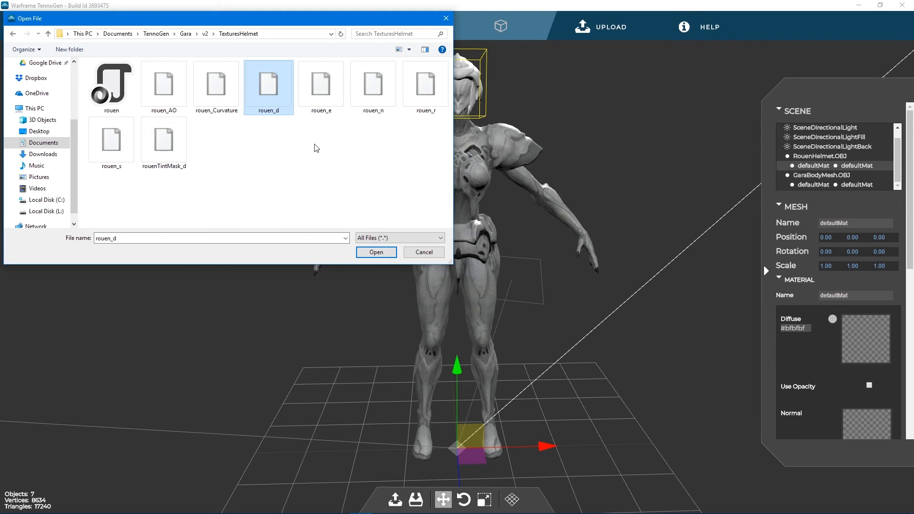
{"action": "left_click", "coordinate": [376, 253]}
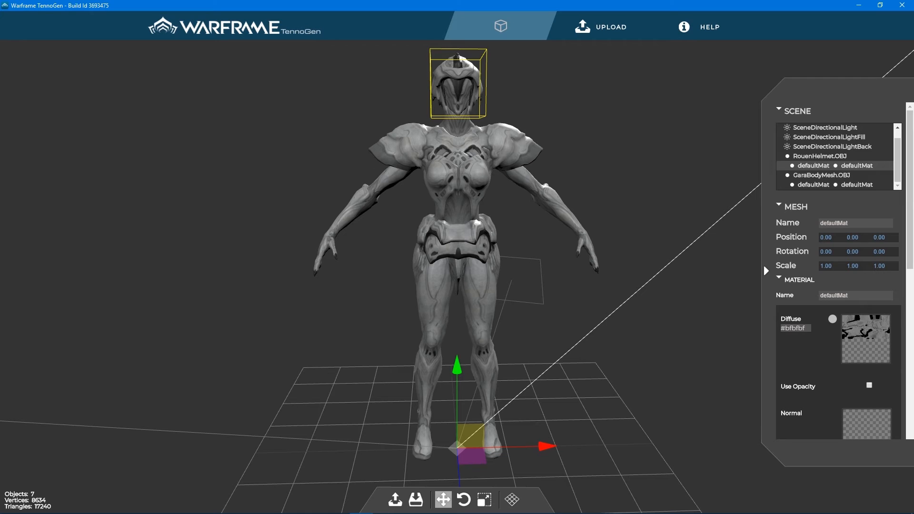
Step: Assign rouen_n as the normal map and rouen_s as the specular map of the helmet material
{"action": "scroll", "coordinate": [859, 351], "scroll_direction": "down", "scroll_amount": 2}
{"action": "left_click", "coordinate": [860, 344]}
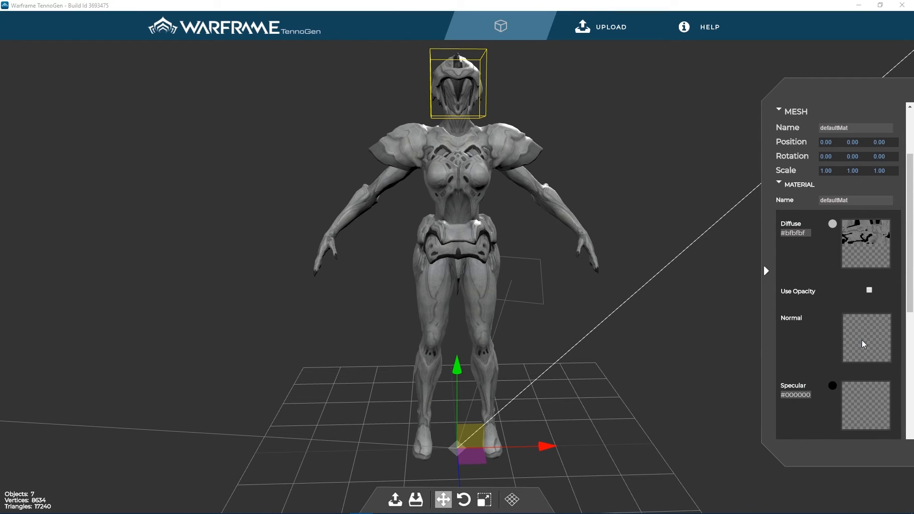
{"action": "double_click", "coordinate": [375, 99]}
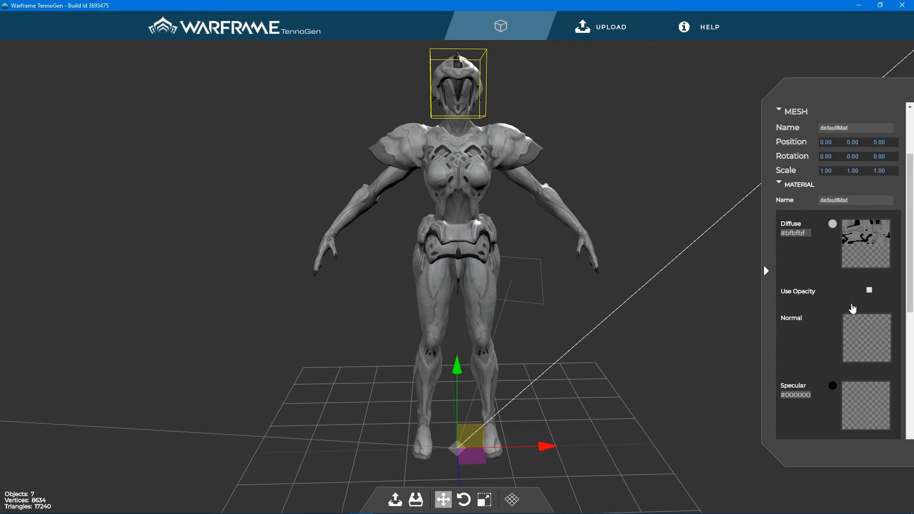
{"action": "scroll", "coordinate": [850, 317], "scroll_direction": "down", "scroll_amount": 2}
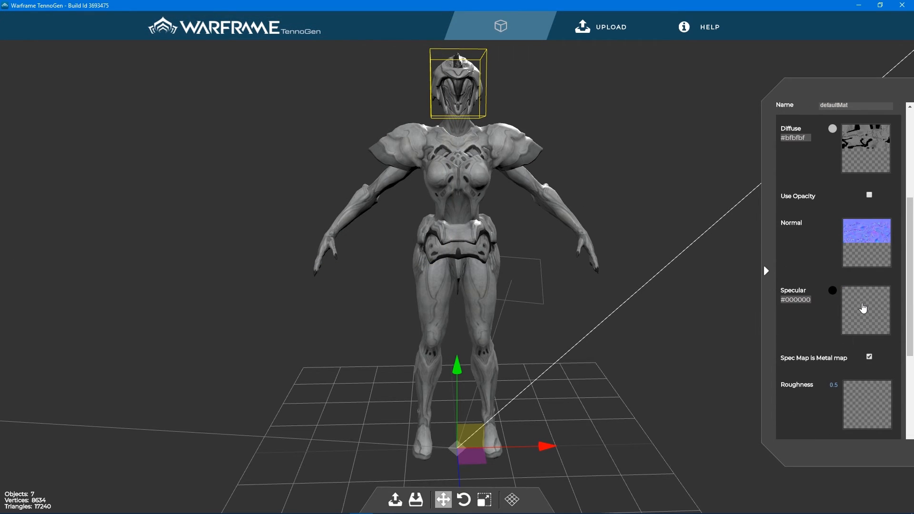
{"action": "left_click", "coordinate": [862, 308]}
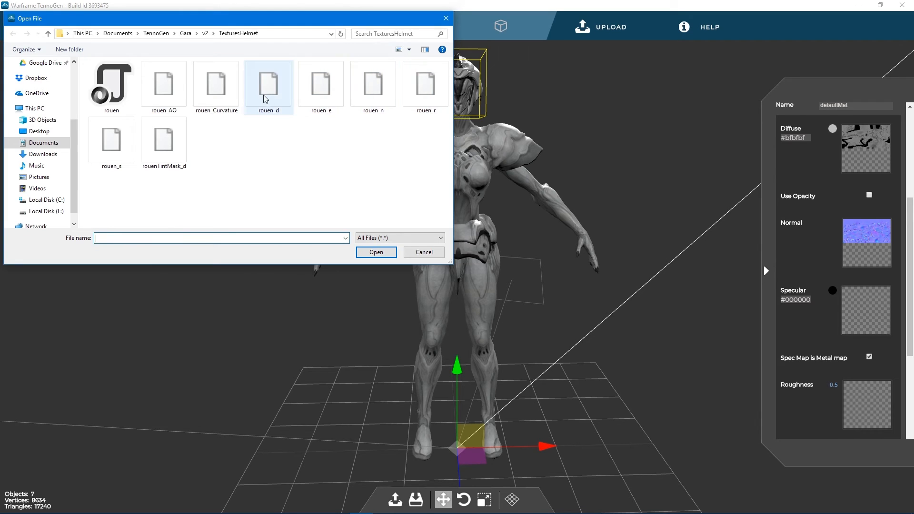
{"action": "left_click", "coordinate": [100, 146]}
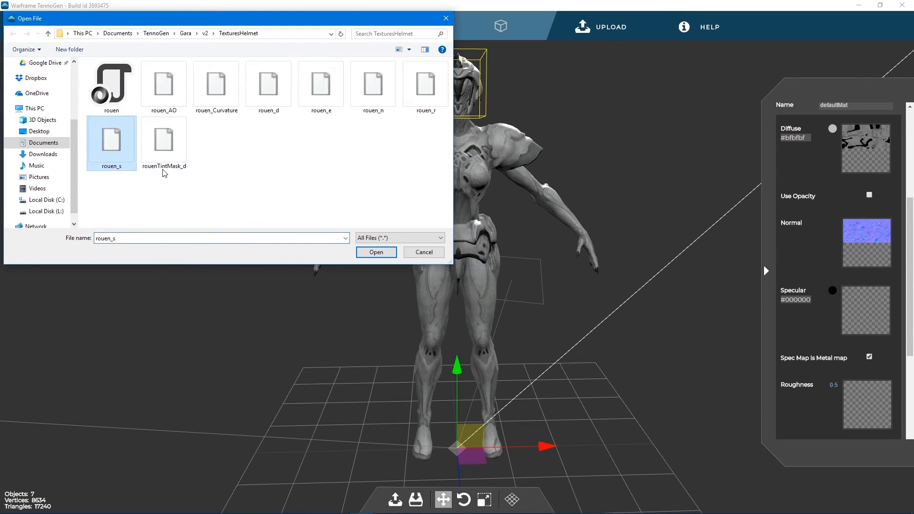
{"action": "left_click", "coordinate": [375, 253]}
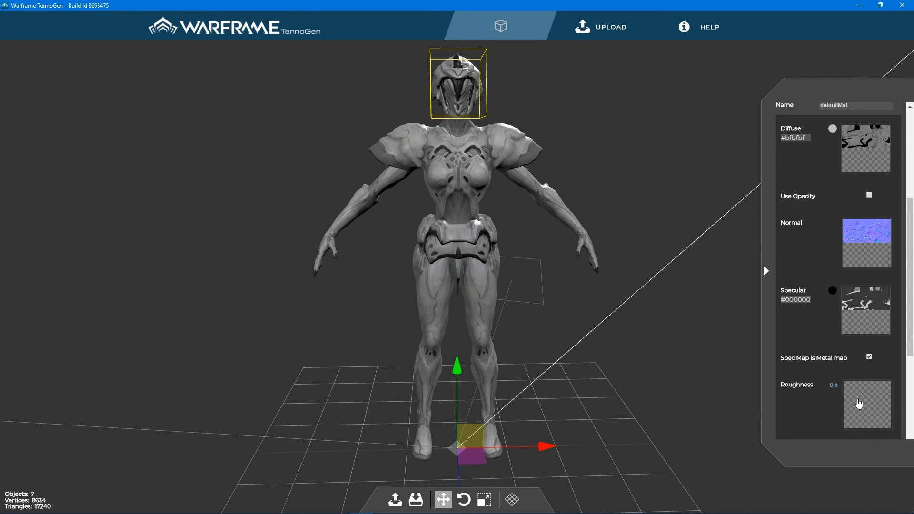
Step: Assign rouen_r as the roughness map and rouenTintMask_d as the tint mask of the helmet material
{"action": "left_click", "coordinate": [852, 402]}
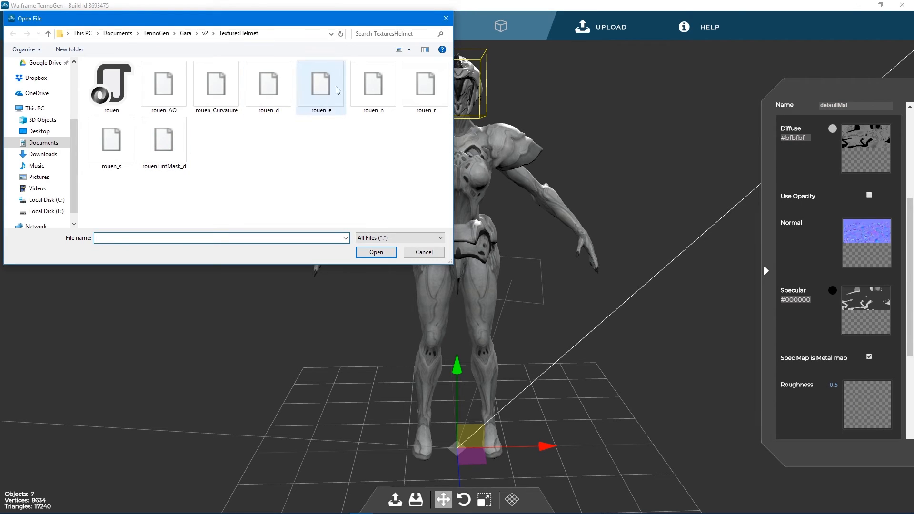
{"action": "double_click", "coordinate": [432, 92]}
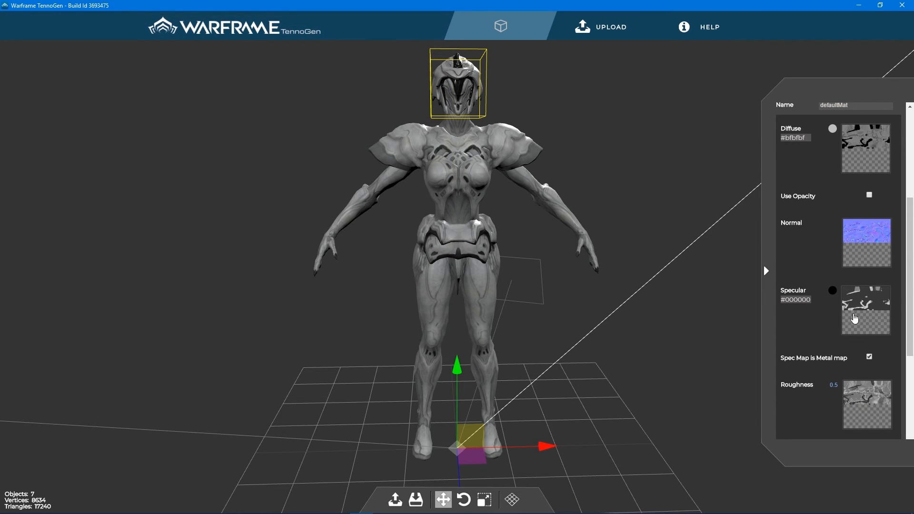
{"action": "scroll", "coordinate": [854, 320], "scroll_direction": "down", "scroll_amount": 2}
{"action": "left_click", "coordinate": [849, 374]}
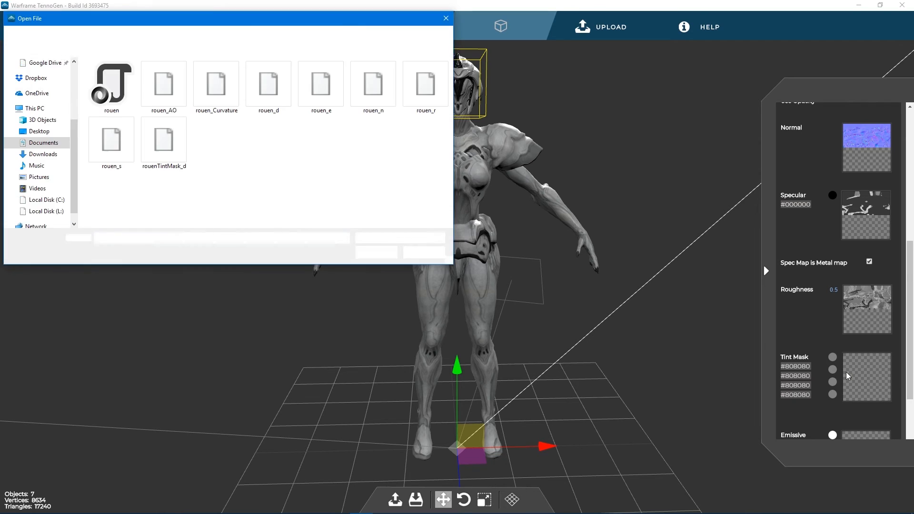
{"action": "left_click", "coordinate": [174, 157]}
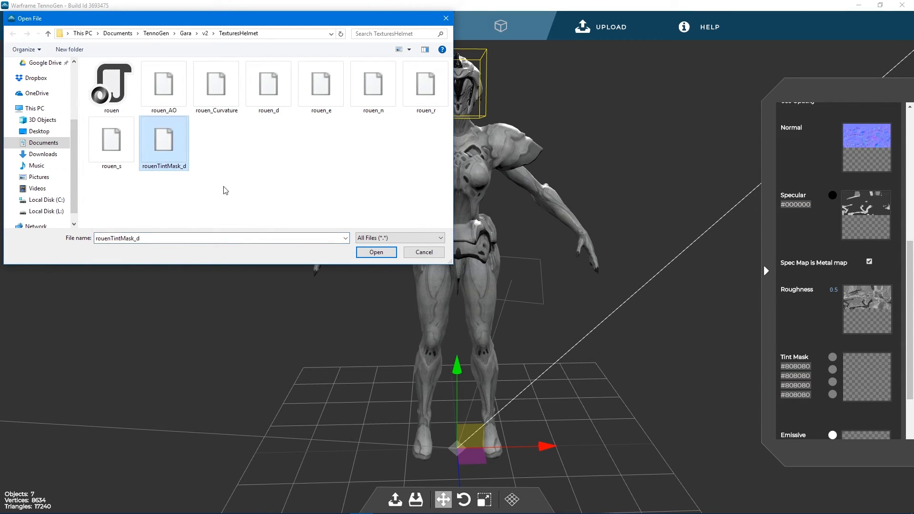
{"action": "left_click", "coordinate": [376, 252]}
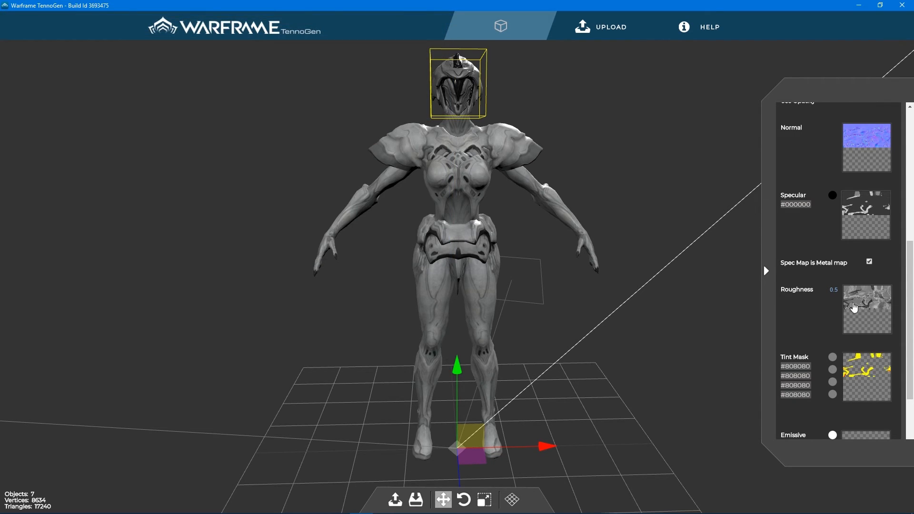
Step: Load rouen_e as the emissive map of the helmet material
{"action": "scroll", "coordinate": [866, 302], "scroll_direction": "down", "scroll_amount": 1}
{"action": "scroll", "coordinate": [870, 306], "scroll_direction": "down", "scroll_amount": 1}
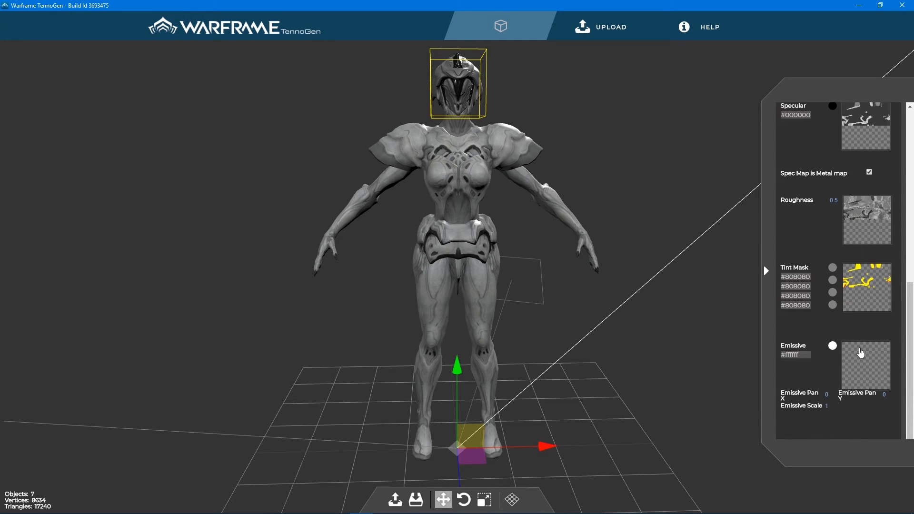
{"action": "left_click", "coordinate": [856, 366]}
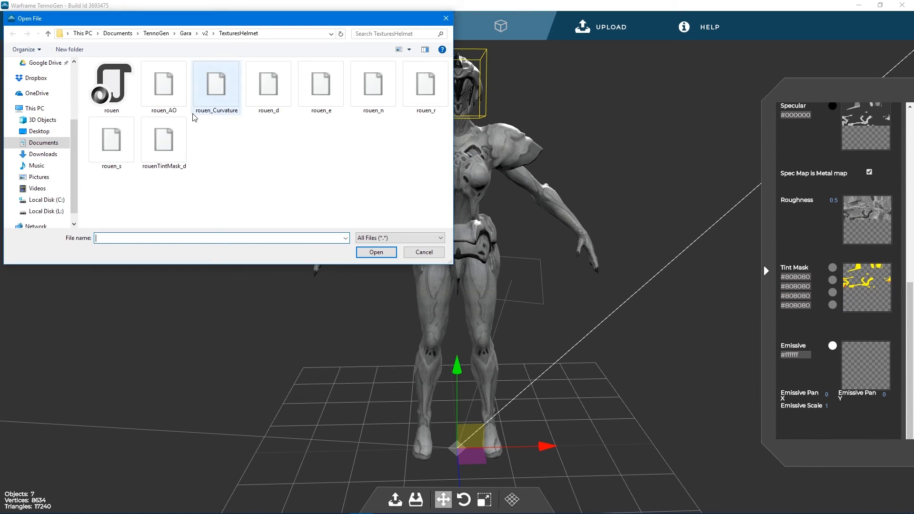
{"action": "left_click", "coordinate": [321, 89]}
{"action": "double_click", "coordinate": [321, 89]}
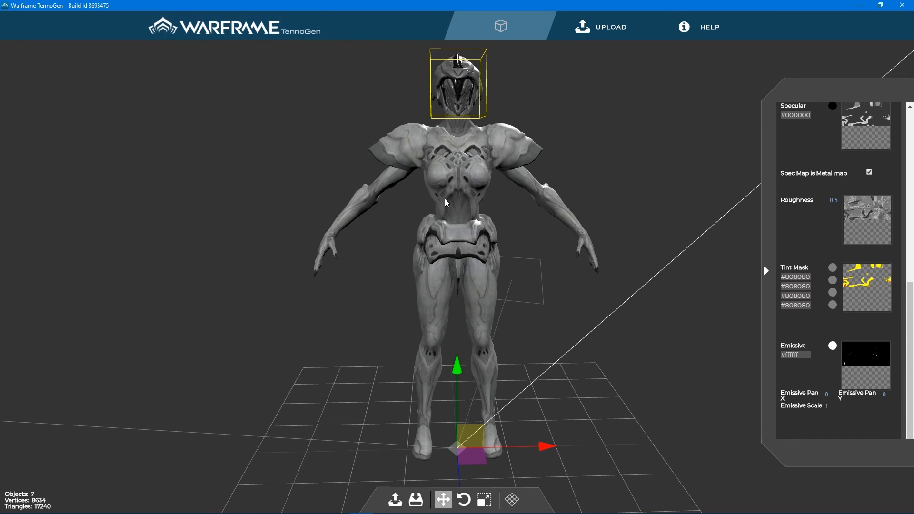
Step: Set the first tint mask colour of the helmet to orange-brown #a35d24
{"action": "scroll", "coordinate": [525, 104], "scroll_direction": "up", "scroll_amount": 1}
{"action": "scroll", "coordinate": [514, 133], "scroll_direction": "up", "scroll_amount": 2}
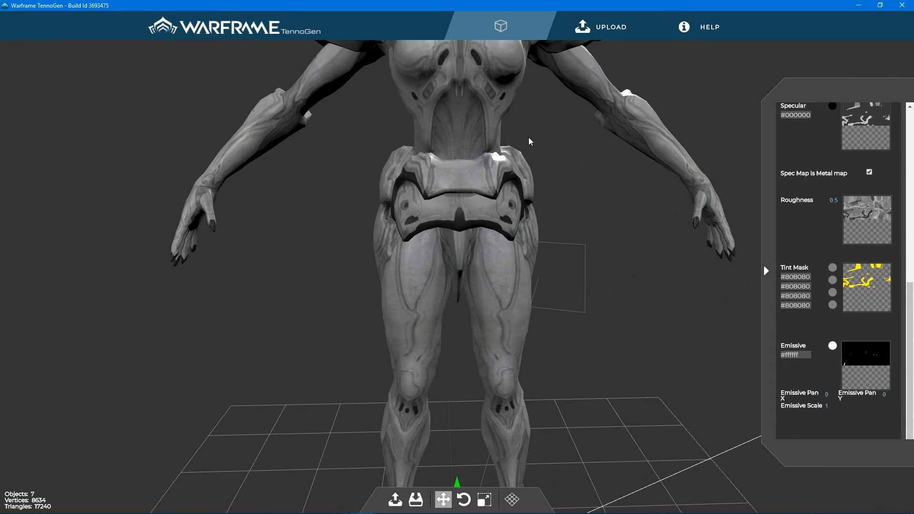
{"action": "left_click_drag", "start_coordinate": [627, 150], "coordinate": [602, 371]}
{"action": "left_click_drag", "start_coordinate": [627, 204], "coordinate": [624, 231]}
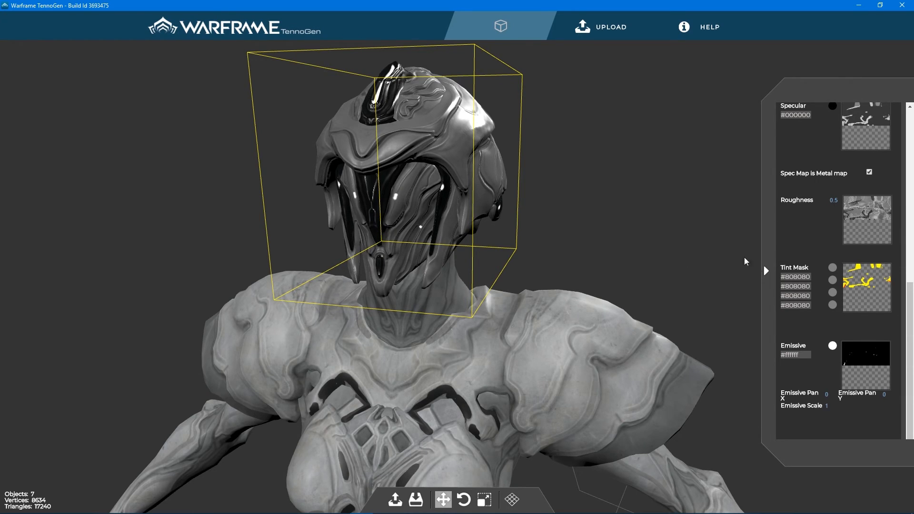
{"action": "left_click", "coordinate": [832, 268]}
{"action": "left_click", "coordinate": [898, 294]}
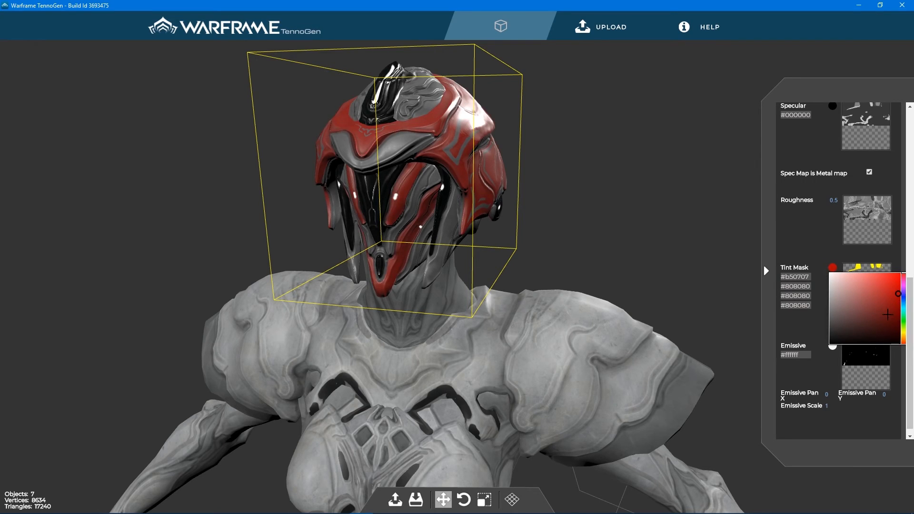
{"action": "left_click_drag", "start_coordinate": [901, 332], "coordinate": [897, 339]}
{"action": "left_click_drag", "start_coordinate": [879, 302], "coordinate": [887, 297]}
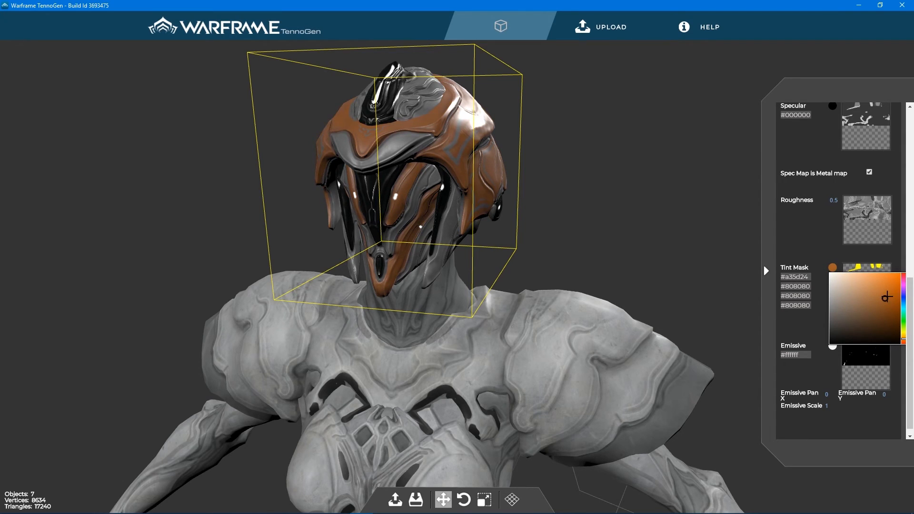
{"action": "left_click", "coordinate": [814, 294]}
Step: Set the helmet's second tint mask colour to dark grey #3d3d3d and the third to off-white #f0e2e2
{"action": "left_click", "coordinate": [834, 281]}
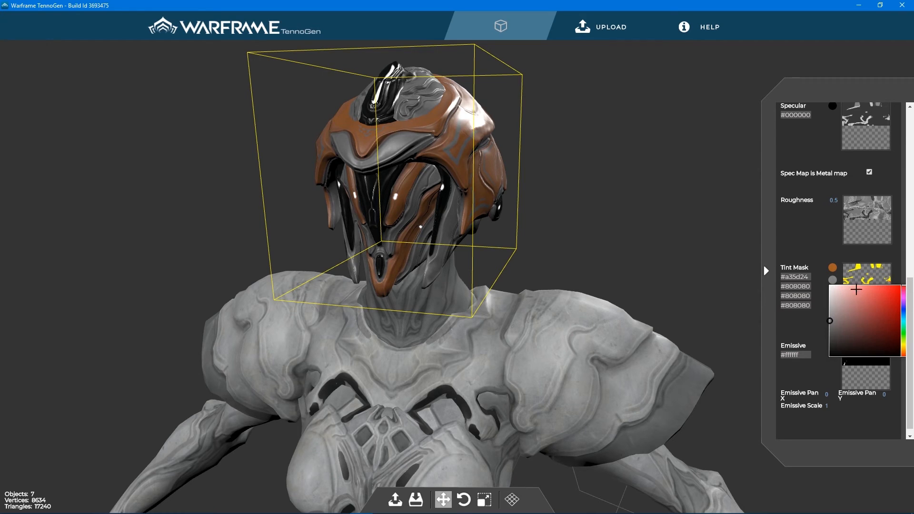
{"action": "left_click", "coordinate": [829, 339]}
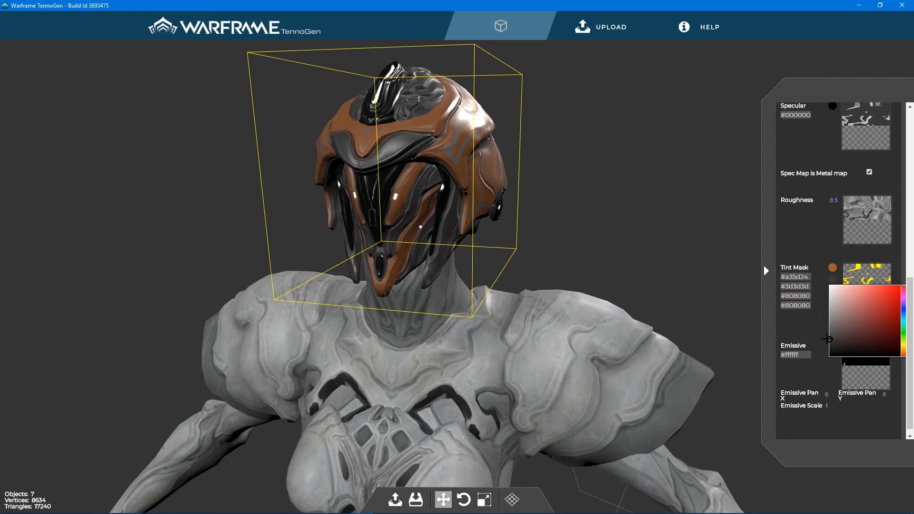
{"action": "left_click", "coordinate": [811, 331]}
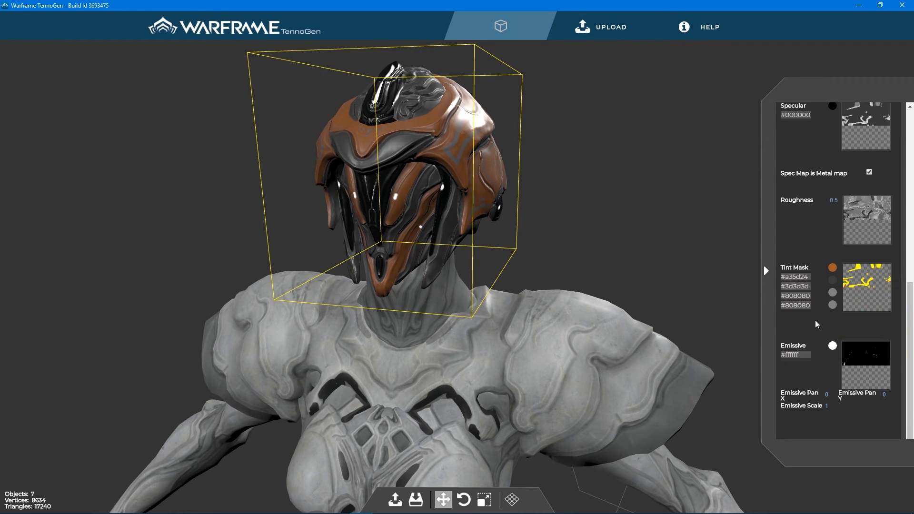
{"action": "left_click", "coordinate": [832, 292]}
{"action": "left_click_drag", "start_coordinate": [865, 318], "coordinate": [887, 305]}
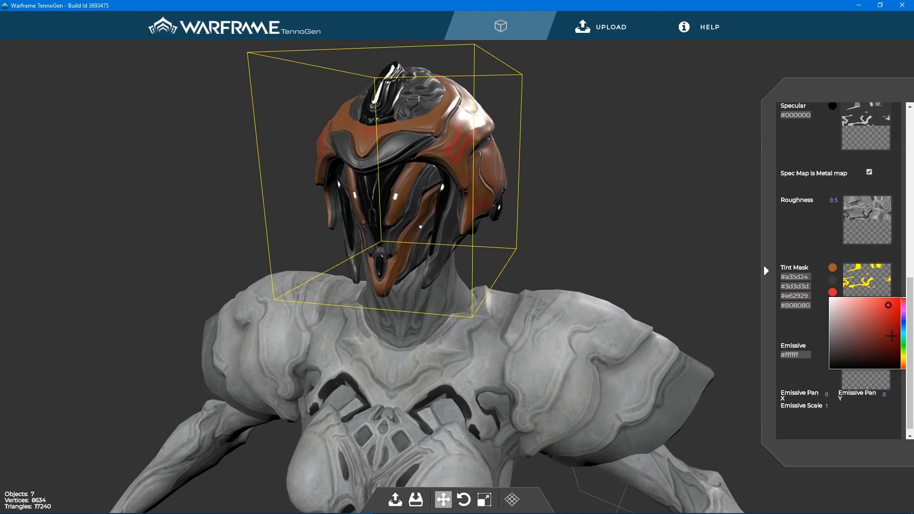
{"action": "left_click", "coordinate": [834, 301]}
{"action": "left_click", "coordinate": [815, 326]}
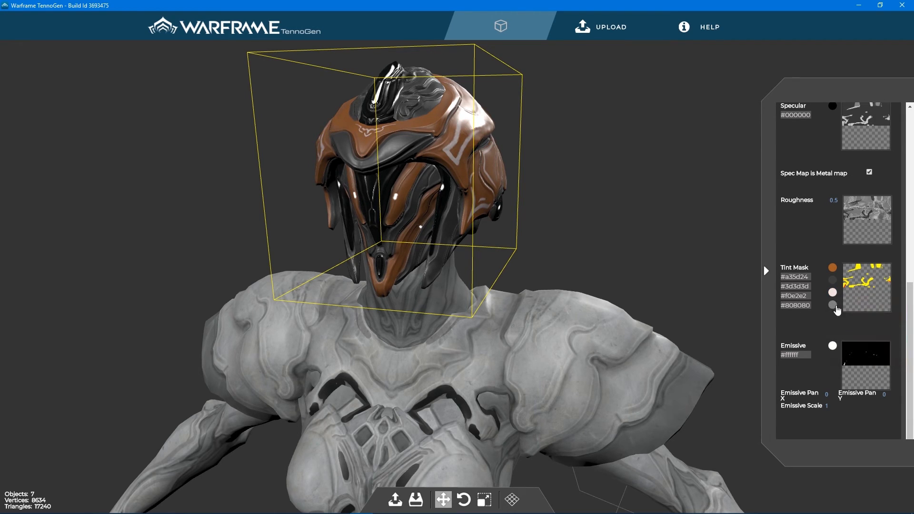
Step: Set the fourth tint mask colour of the helmet to tan #b0926c
{"action": "left_click", "coordinate": [832, 306]}
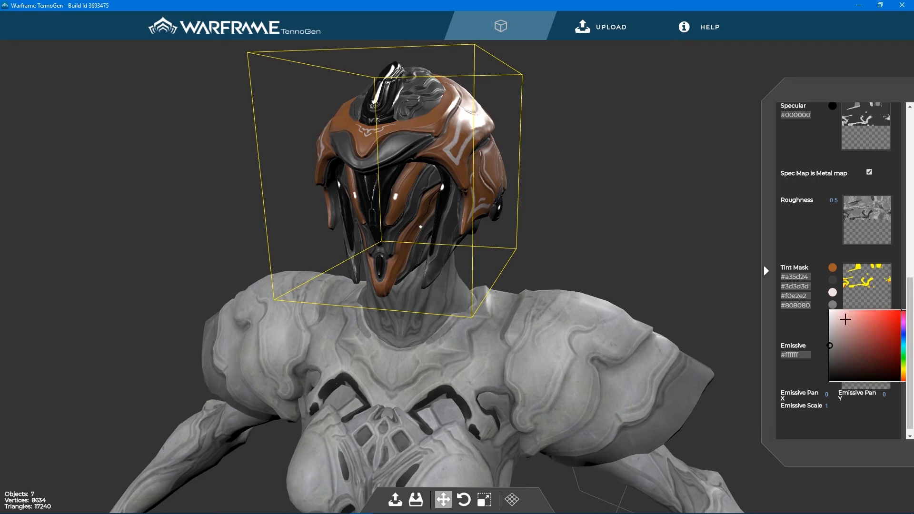
{"action": "left_click", "coordinate": [903, 365]}
{"action": "left_click_drag", "start_coordinate": [902, 365], "coordinate": [902, 375]}
{"action": "left_click_drag", "start_coordinate": [851, 329], "coordinate": [857, 332]}
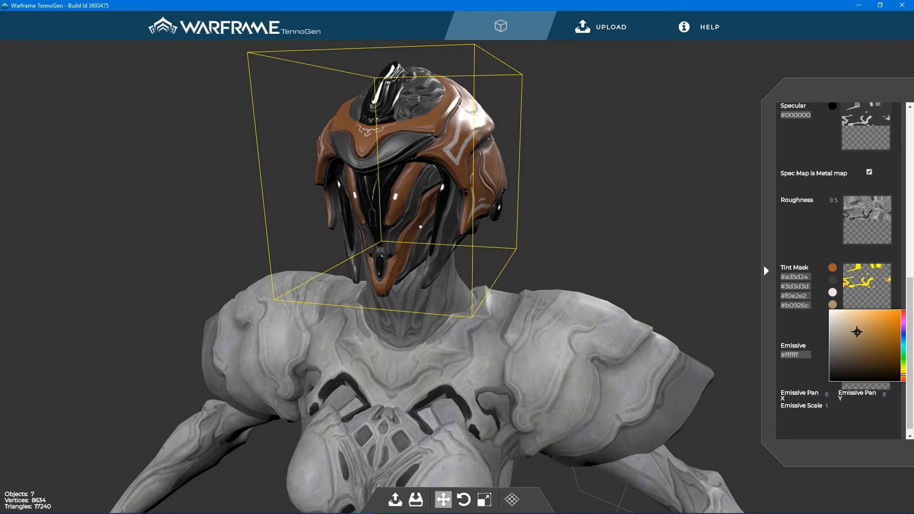
{"action": "left_click", "coordinate": [815, 331]}
Step: Change the helmet's emissive colour to light blue #80a7ba
{"action": "left_click", "coordinate": [833, 346]}
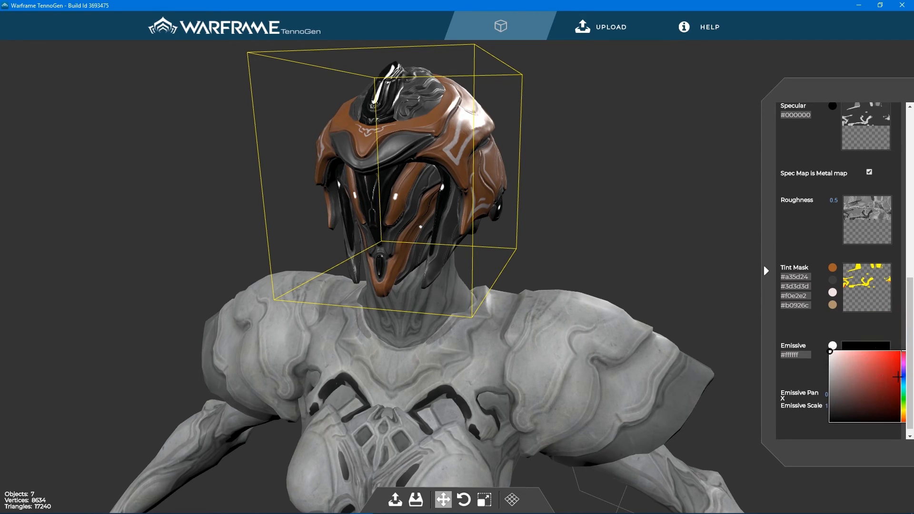
{"action": "left_click", "coordinate": [901, 378]}
{"action": "left_click", "coordinate": [852, 371]}
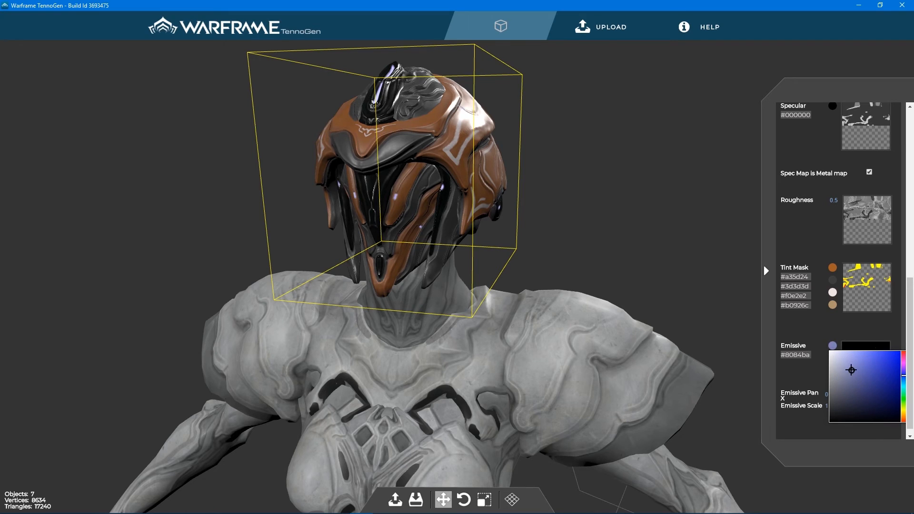
{"action": "left_click_drag", "start_coordinate": [903, 382], "coordinate": [900, 383]}
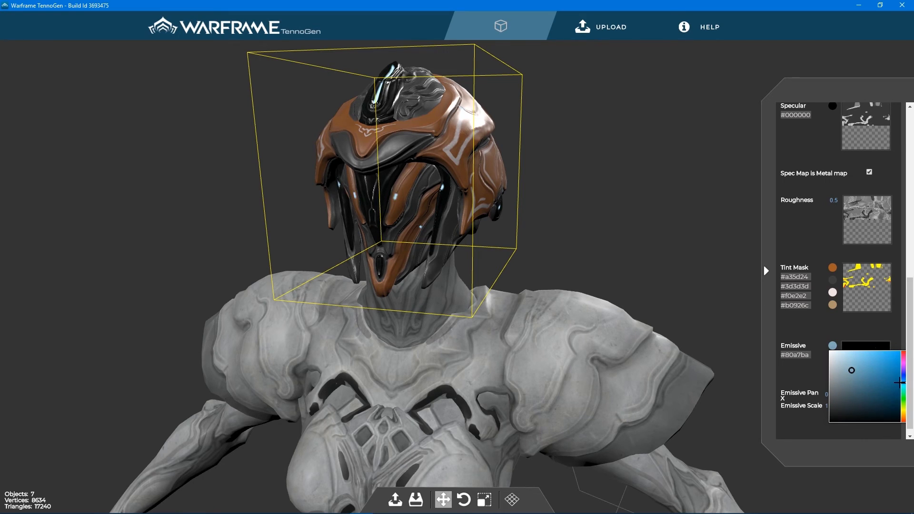
Step: Turn off the option that treats the helmet's specular map as a metal map
{"action": "left_click", "coordinate": [799, 337]}
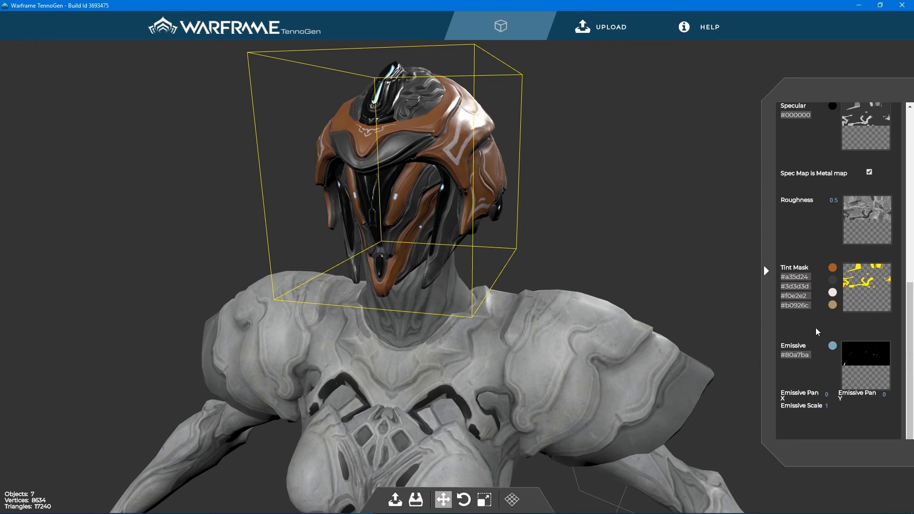
{"action": "left_click", "coordinate": [869, 173]}
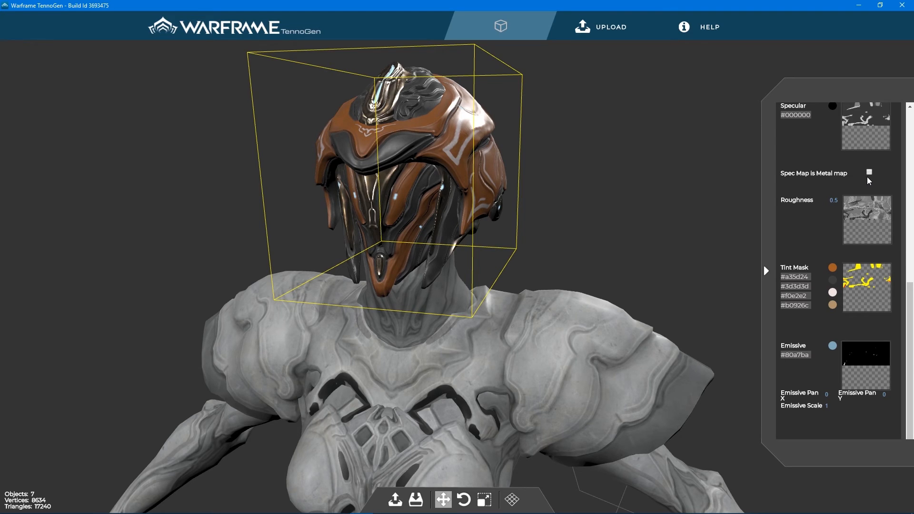
{"action": "scroll", "coordinate": [841, 184], "scroll_direction": "up", "scroll_amount": 2}
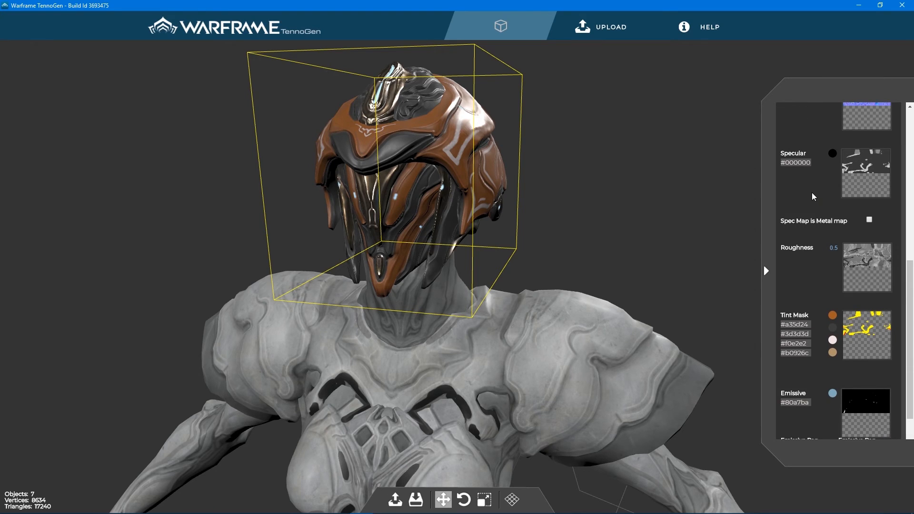
{"action": "scroll", "coordinate": [561, 254], "scroll_direction": "down", "scroll_amount": 1}
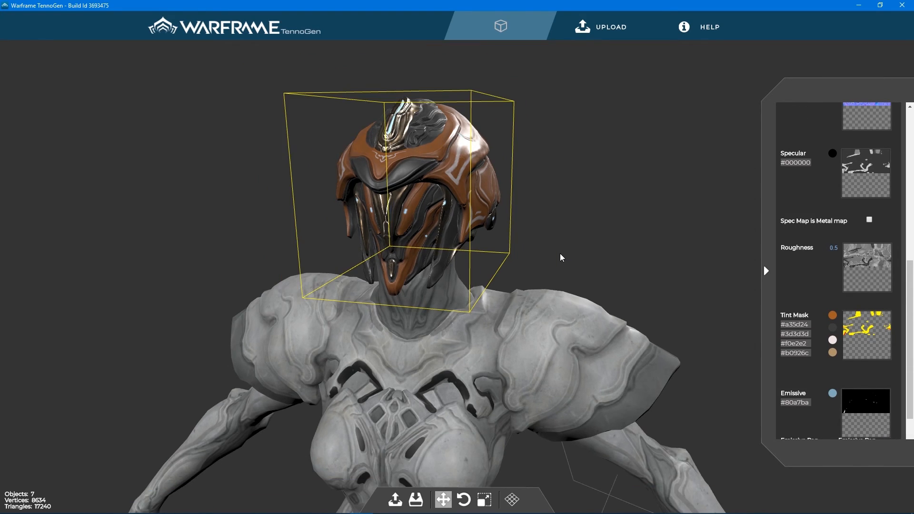
Step: Select the defaultMat mesh of GaraBodyMesh.OBJ in place of the helmet
{"action": "left_click", "coordinate": [574, 276]}
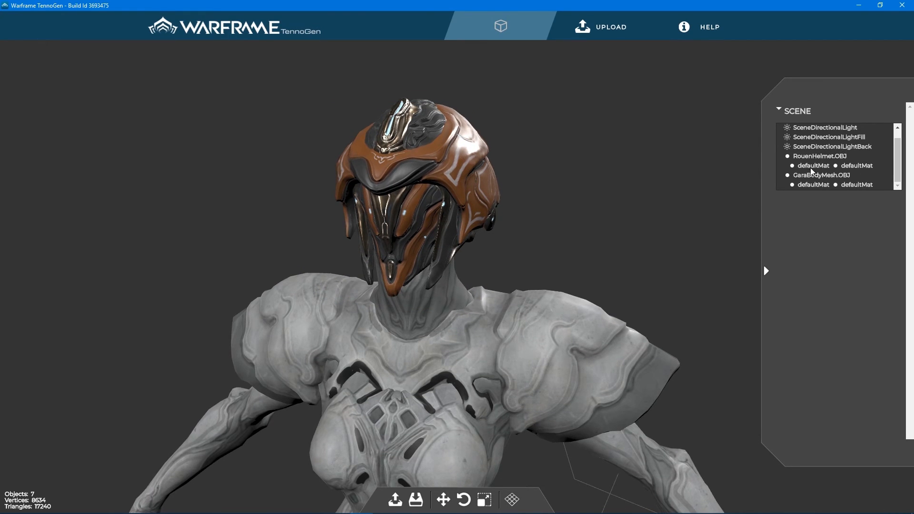
{"action": "left_click", "coordinate": [810, 185]}
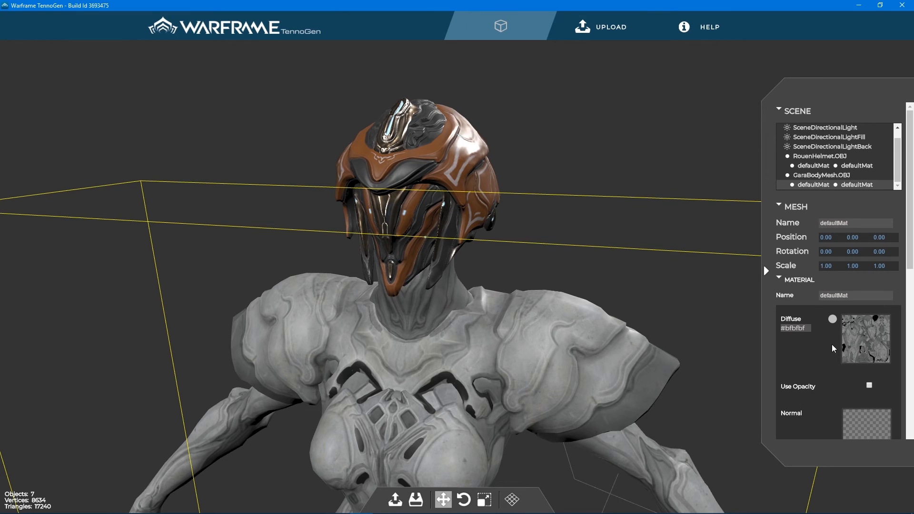
Step: Load the helmet texture rouen_n as the body's normal map
{"action": "scroll", "coordinate": [852, 353], "scroll_direction": "down", "scroll_amount": 3}
{"action": "left_click", "coordinate": [867, 358]}
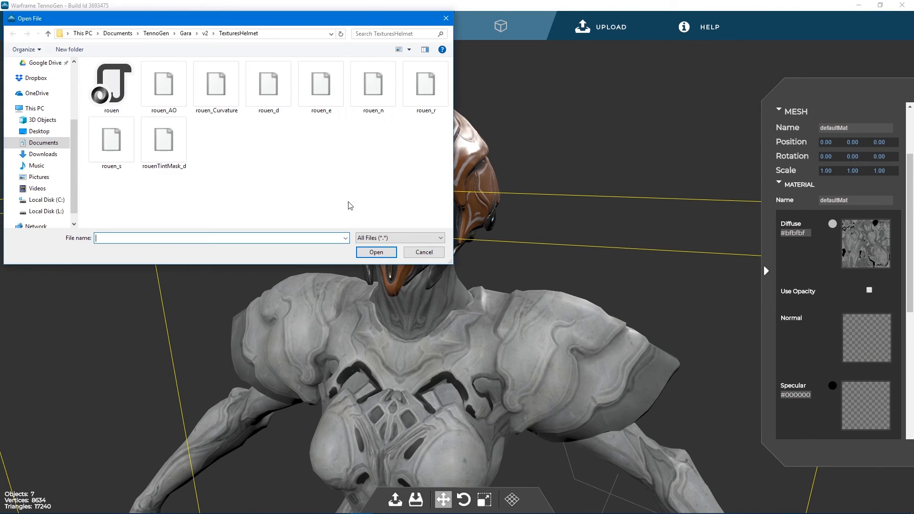
{"action": "double_click", "coordinate": [373, 88]}
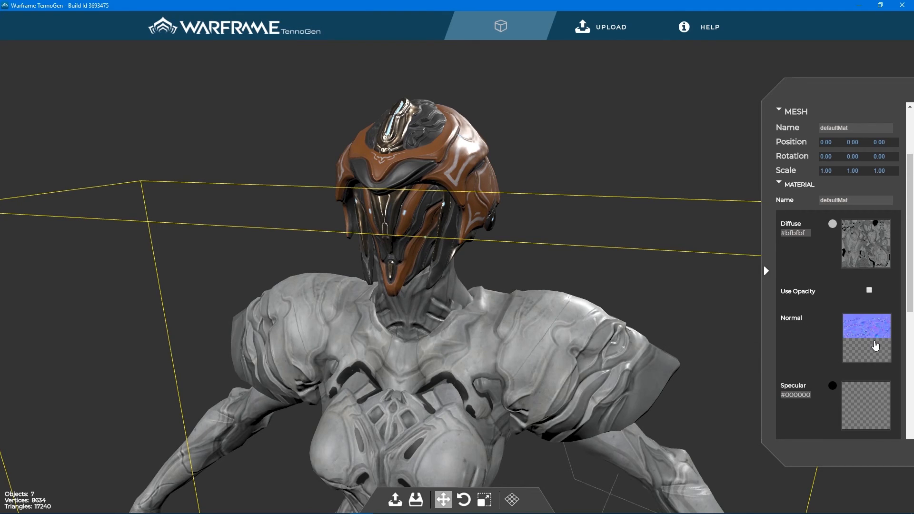
Step: Replace the body's normal map with TGenGaraBody_n from the Gara project's InGameTextures folder
{"action": "left_click", "coordinate": [859, 338]}
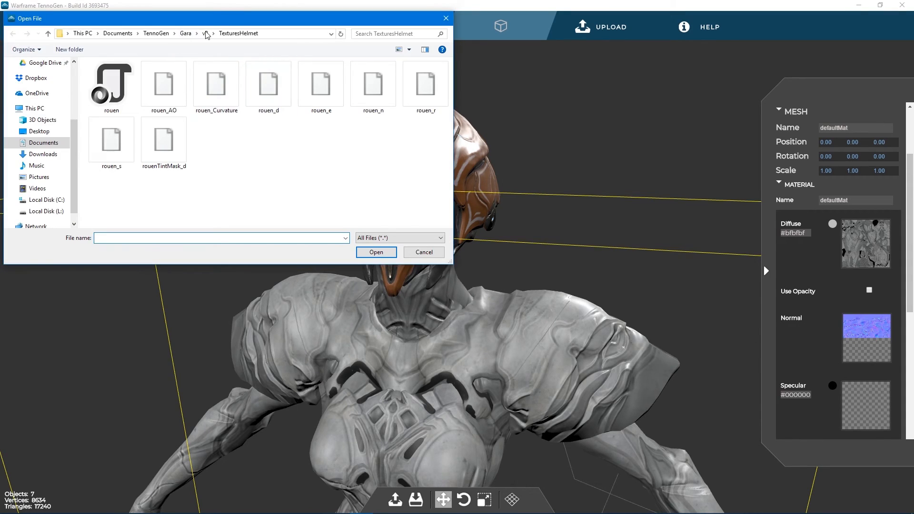
{"action": "left_click", "coordinate": [206, 33]}
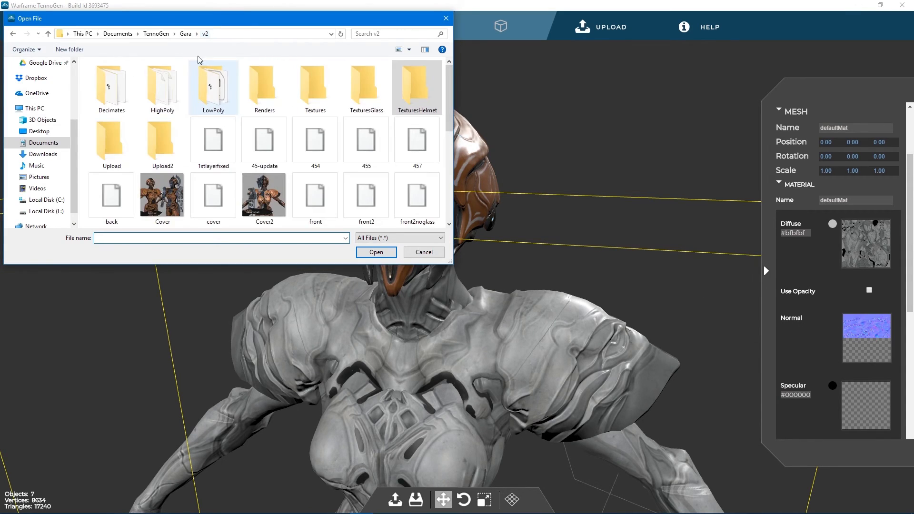
{"action": "left_click", "coordinate": [185, 34]}
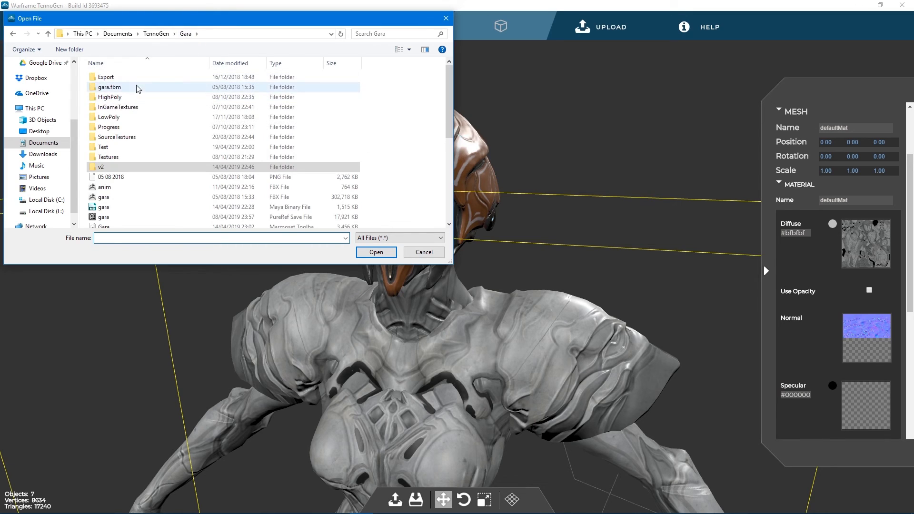
{"action": "double_click", "coordinate": [126, 108]}
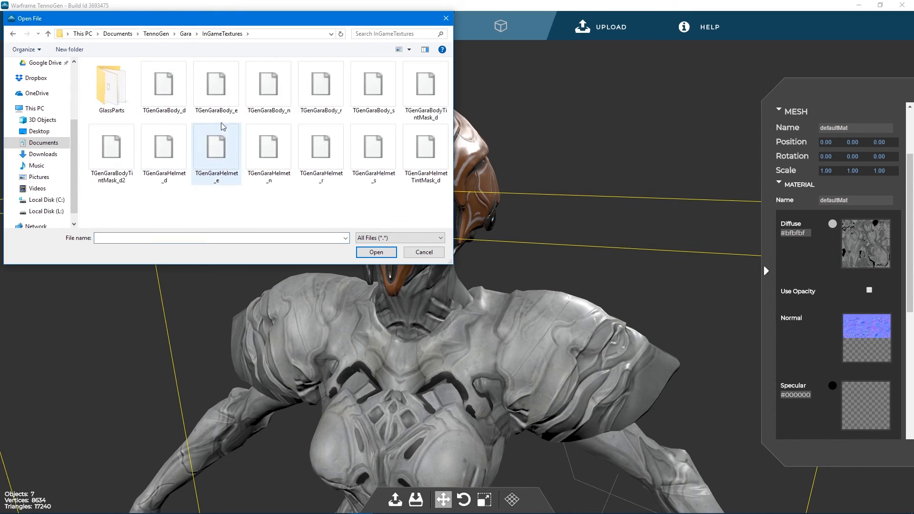
{"action": "double_click", "coordinate": [267, 77]}
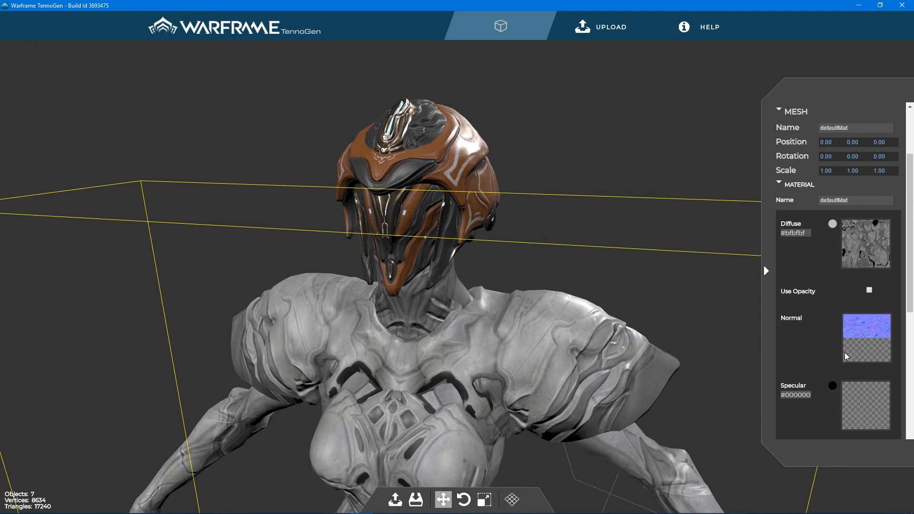
Step: Assign TGenGaraBody_s as the body's specular map and TGenGaraBody_r as its roughness map
{"action": "scroll", "coordinate": [848, 355], "scroll_direction": "down", "scroll_amount": 1}
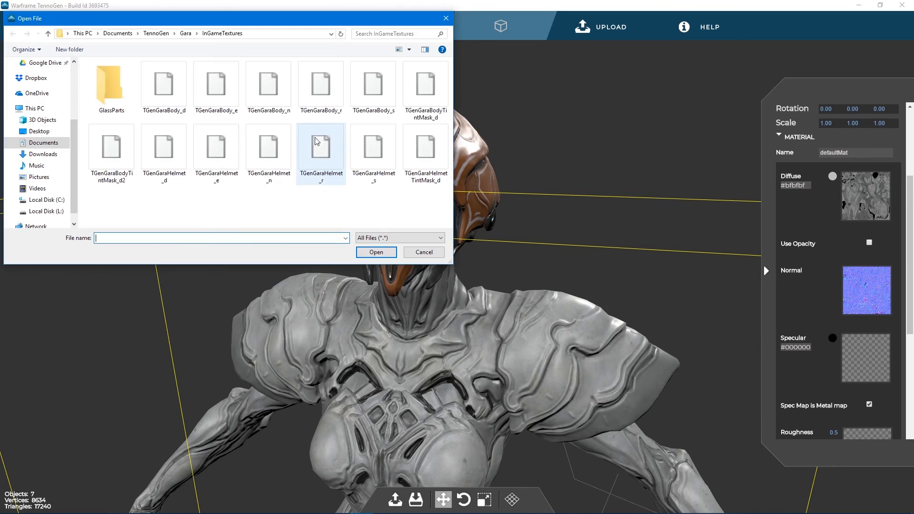
{"action": "double_click", "coordinate": [377, 99]}
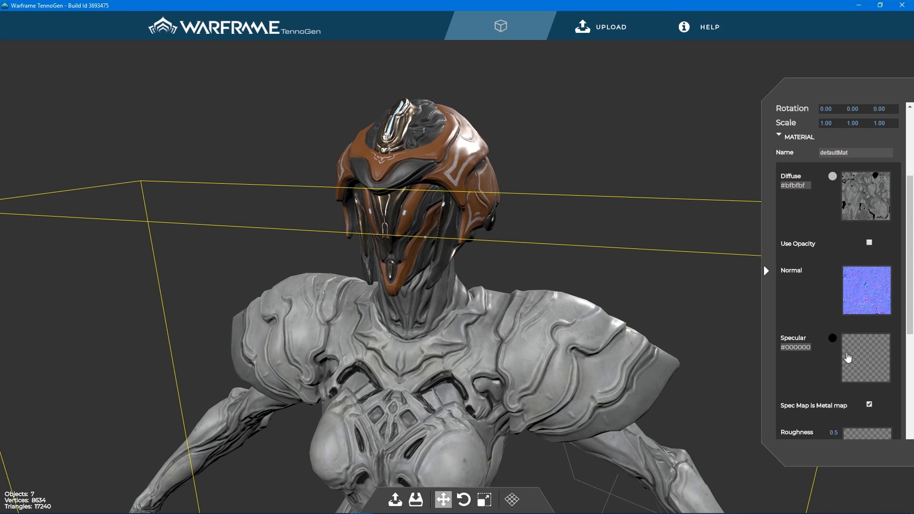
{"action": "scroll", "coordinate": [848, 358], "scroll_direction": "down", "scroll_amount": 2}
{"action": "left_click", "coordinate": [871, 363]}
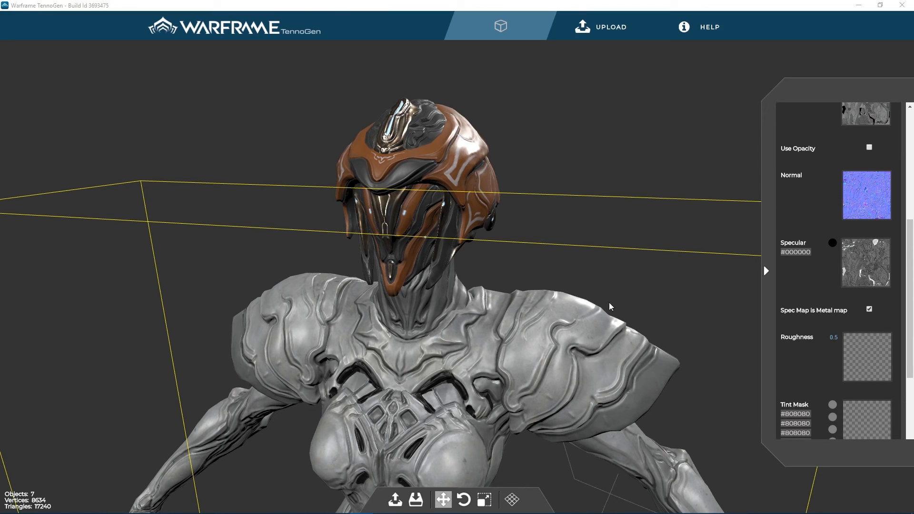
{"action": "double_click", "coordinate": [312, 97]}
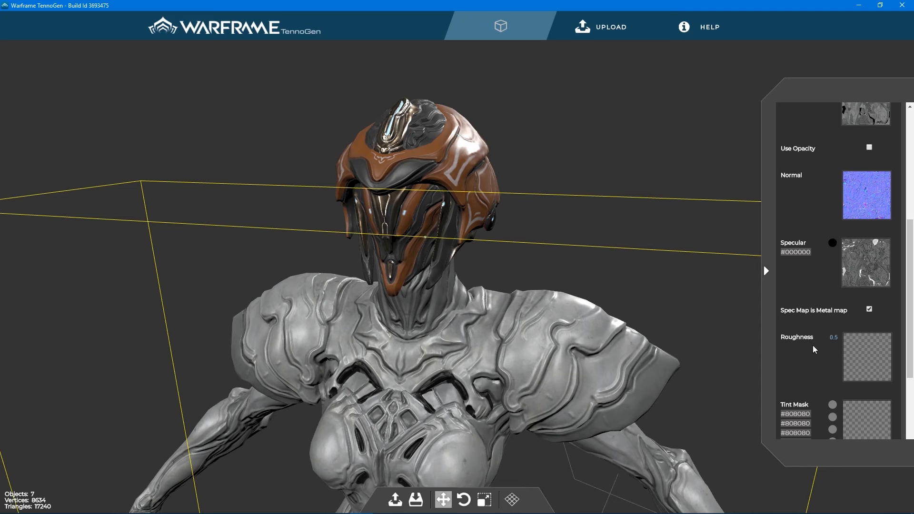
Step: Assign TGenGaraBodyTintMask_d as the body's tint mask and TGenGaraBody_e as its emissive map
{"action": "scroll", "coordinate": [825, 356], "scroll_direction": "down", "scroll_amount": 2}
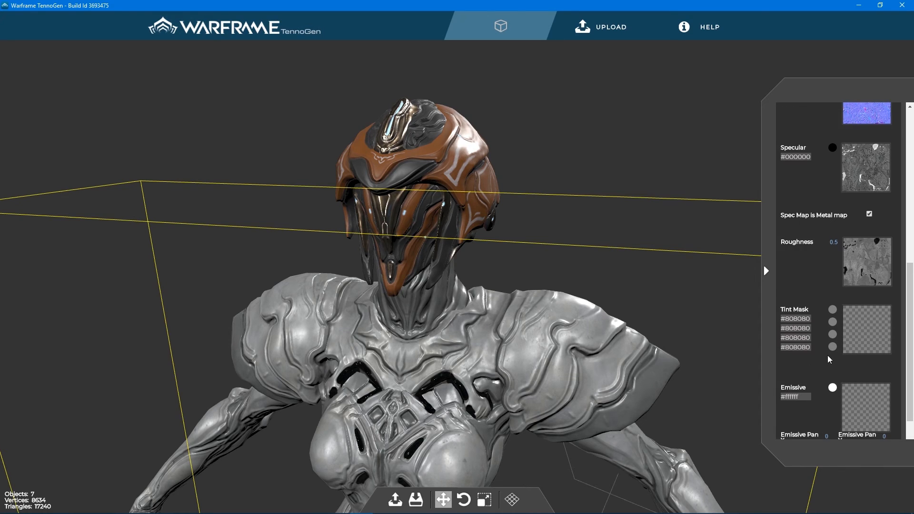
{"action": "left_click", "coordinate": [871, 350]}
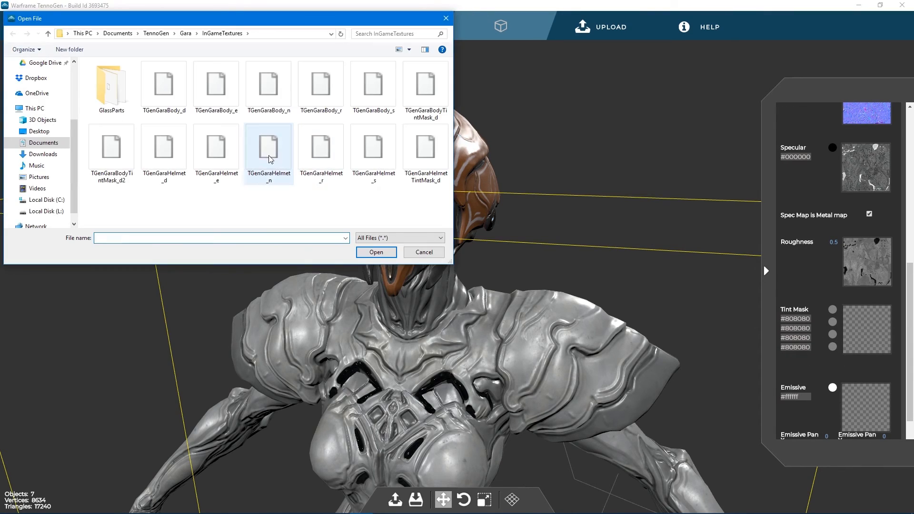
{"action": "double_click", "coordinate": [425, 88]}
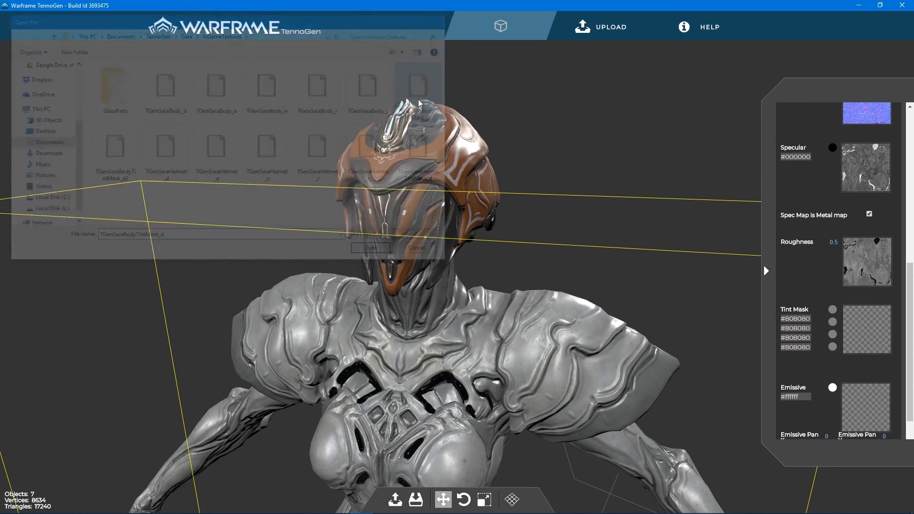
{"action": "scroll", "coordinate": [839, 369], "scroll_direction": "down", "scroll_amount": 1}
{"action": "left_click", "coordinate": [846, 368]}
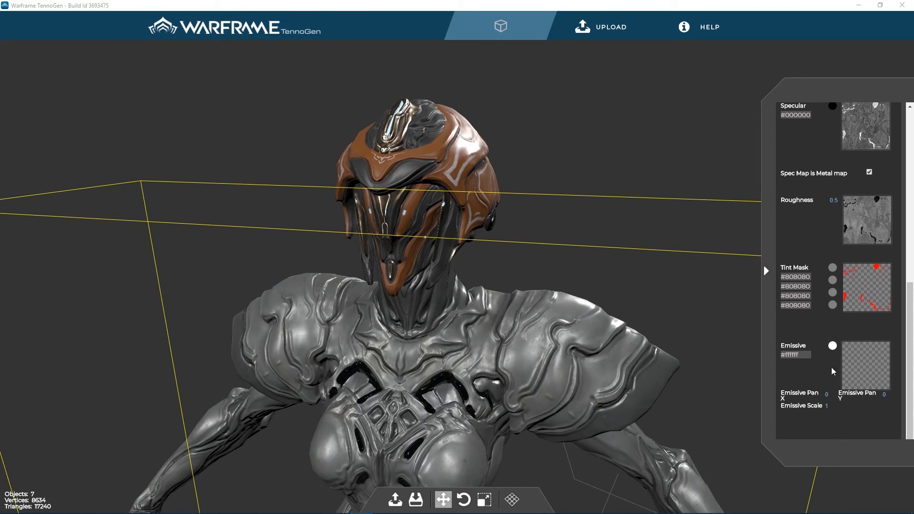
{"action": "double_click", "coordinate": [215, 86]}
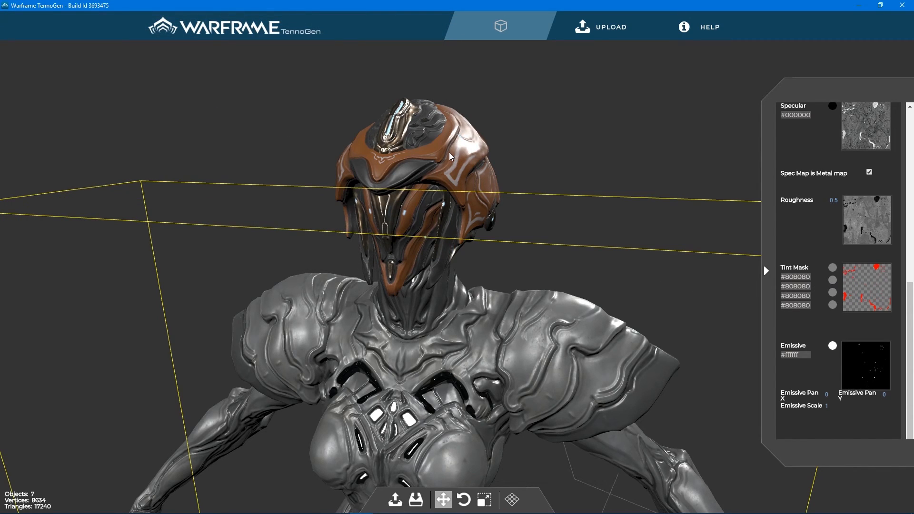
Step: Copy the helmet's first tint mask colour #a35d24 to the body's first tint colour
{"action": "left_click", "coordinate": [450, 153]}
{"action": "left_click", "coordinate": [790, 276]}
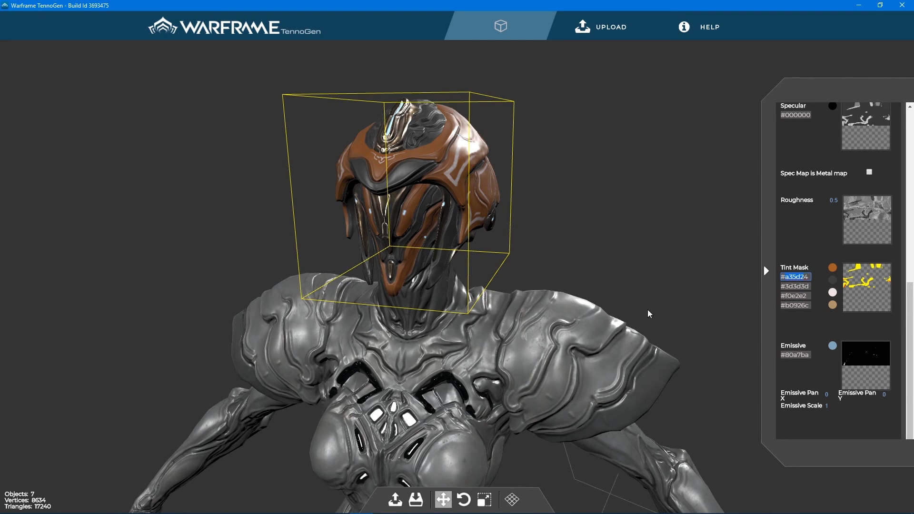
{"action": "left_click", "coordinate": [612, 351]}
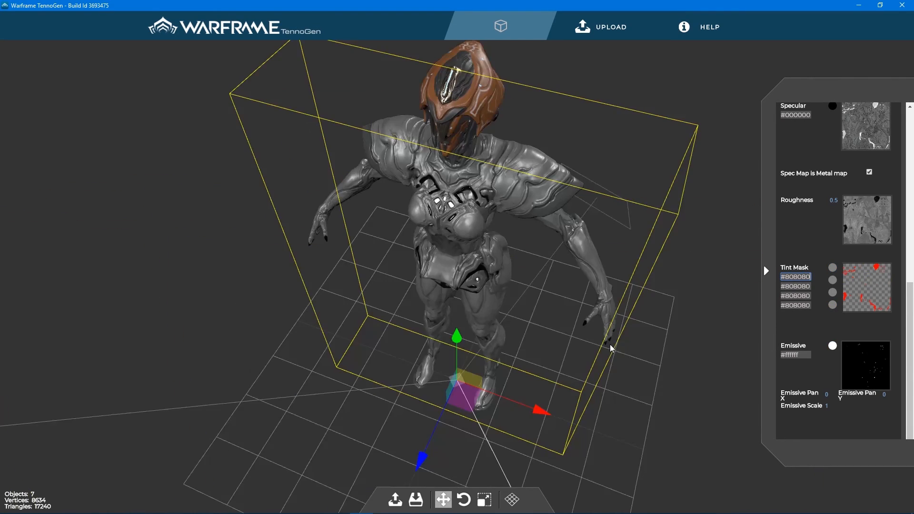
{"action": "left_click", "coordinate": [794, 277]}
Step: Copy the helmet's second tint mask colour #3d3d3d to the body's second tint colour
{"action": "left_click", "coordinate": [806, 287]}
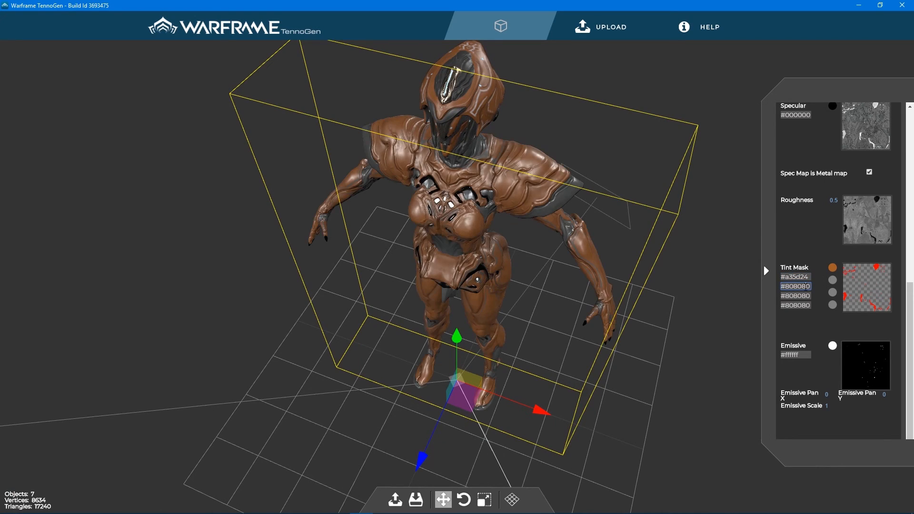
{"action": "left_click", "coordinate": [497, 108]}
{"action": "left_click", "coordinate": [787, 286]}
{"action": "left_click_drag", "start_coordinate": [584, 230], "coordinate": [453, 203]}
{"action": "left_click", "coordinate": [453, 203]}
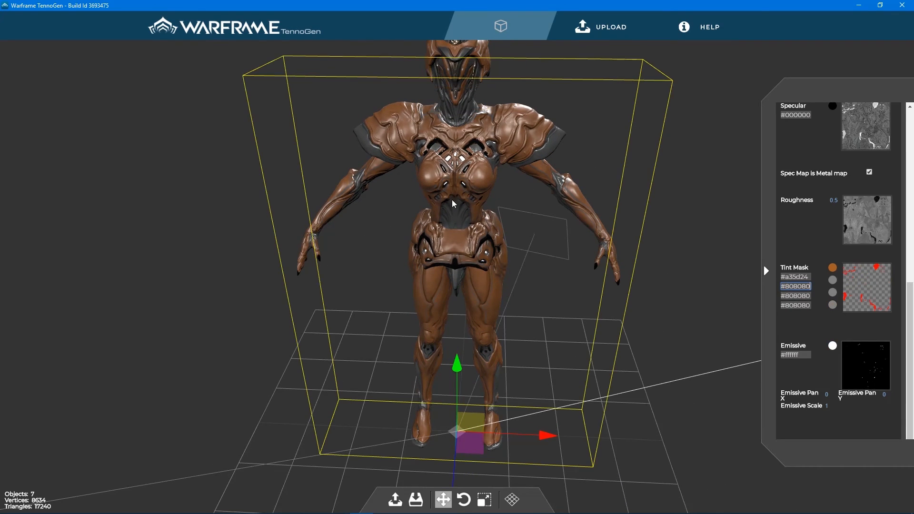
{"action": "left_click_drag", "start_coordinate": [785, 285], "coordinate": [812, 287]}
Step: Set the body's third tint mask colour to white #ffffff
{"action": "left_click", "coordinate": [794, 296]}
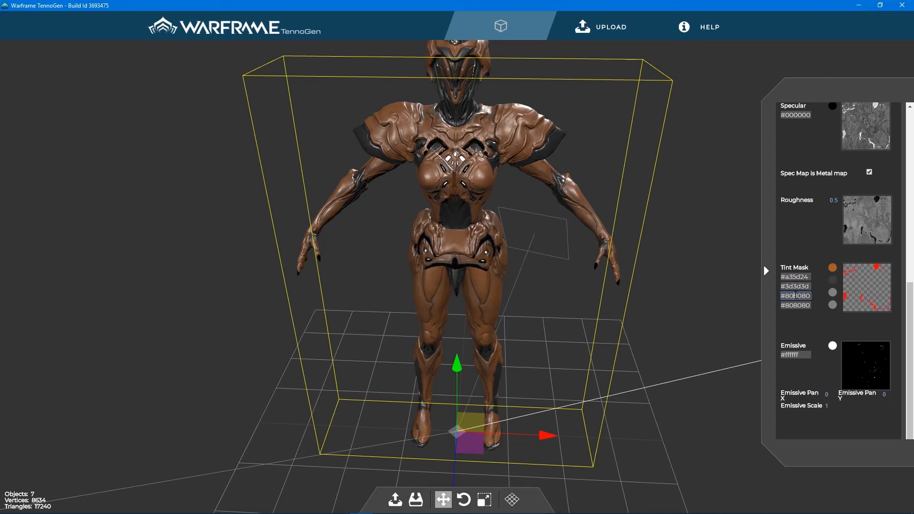
{"action": "left_click", "coordinate": [831, 292]}
{"action": "left_click_drag", "start_coordinate": [837, 303], "coordinate": [812, 284]}
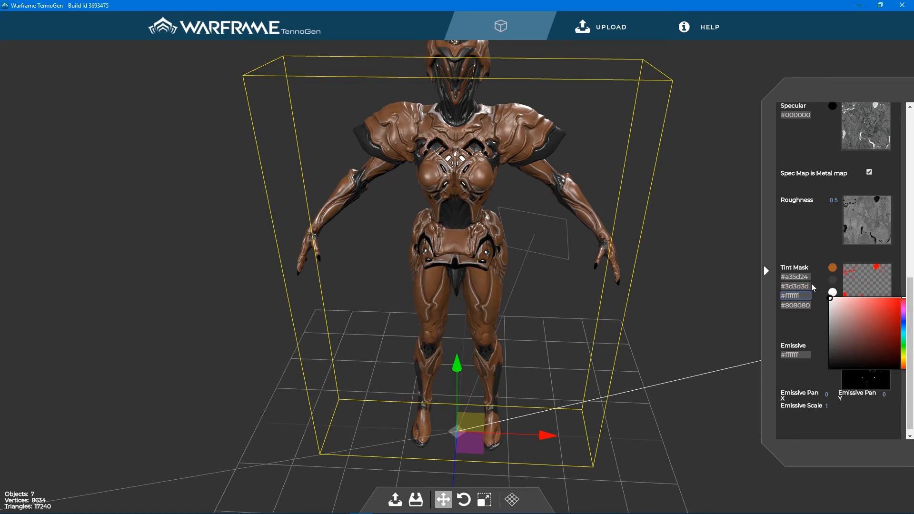
Step: Copy the helmet's fourth tint mask colour #b0926c to the body's fourth tint colour
{"action": "left_click", "coordinate": [794, 305]}
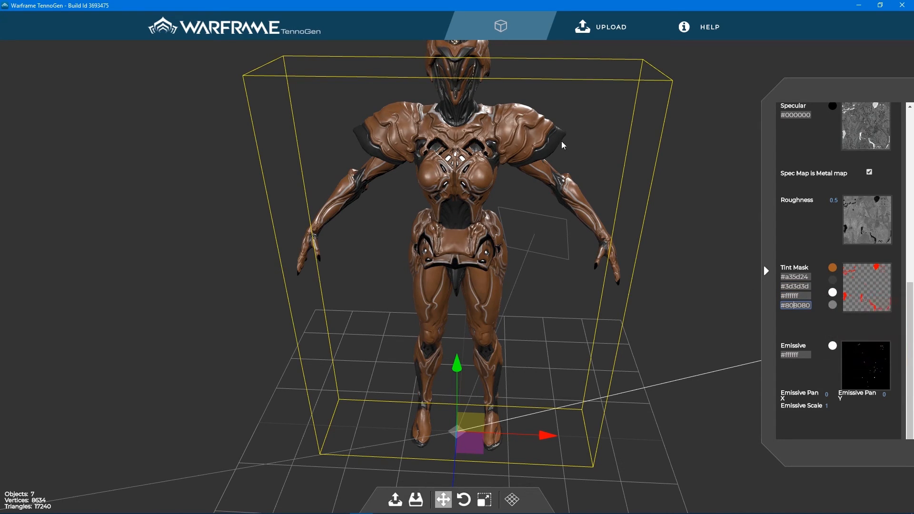
{"action": "left_click", "coordinate": [481, 51]}
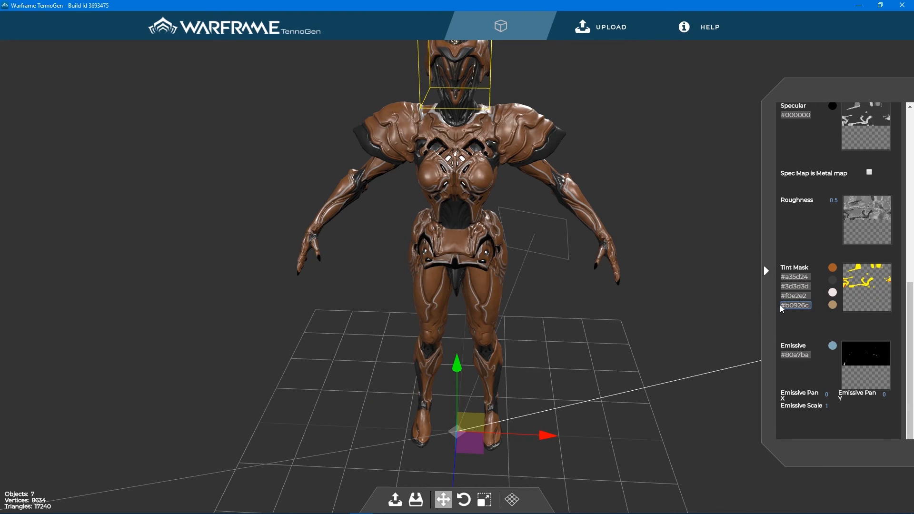
{"action": "left_click_drag", "start_coordinate": [783, 306], "coordinate": [817, 306]}
{"action": "key", "text": "ctrl+c"}
{"action": "left_click", "coordinate": [468, 260]}
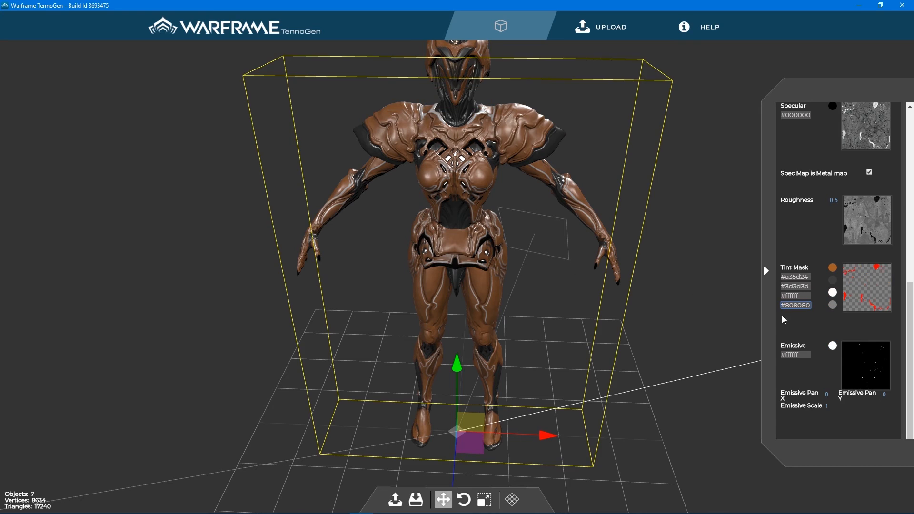
{"action": "key", "text": "ctrl+v"}
Step: Copy the helmet's emissive colour #80a7ba to the body's emissive colour
{"action": "left_click", "coordinate": [802, 296]}
{"action": "left_click", "coordinate": [469, 47]}
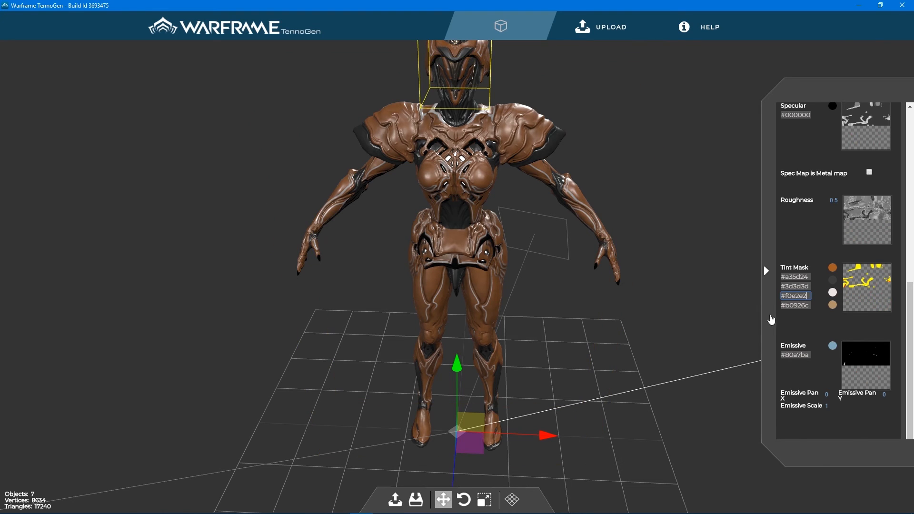
{"action": "left_click_drag", "start_coordinate": [783, 355], "coordinate": [822, 354]}
{"action": "key", "text": "ctrl+c"}
{"action": "left_click", "coordinate": [461, 187]}
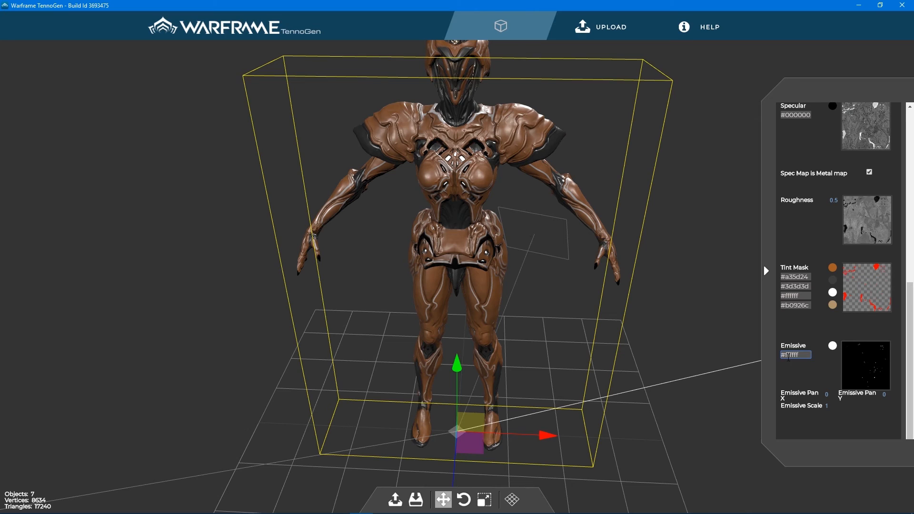
{"action": "key", "text": "ctrl+a"}
{"action": "key", "text": "ctrl+v"}
{"action": "left_click", "coordinate": [797, 306]}
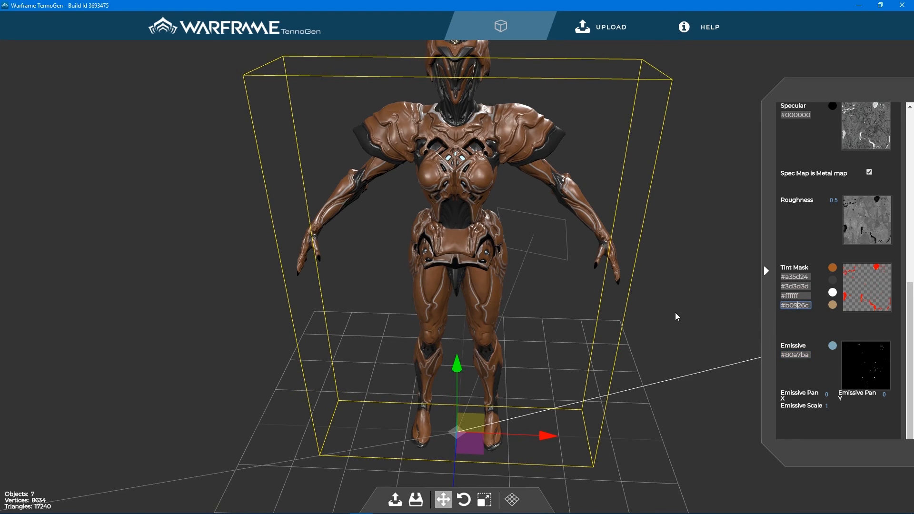
{"action": "left_click_drag", "start_coordinate": [679, 344], "coordinate": [690, 284]}
{"action": "right_click_drag", "start_coordinate": [687, 342], "coordinate": [682, 318]}
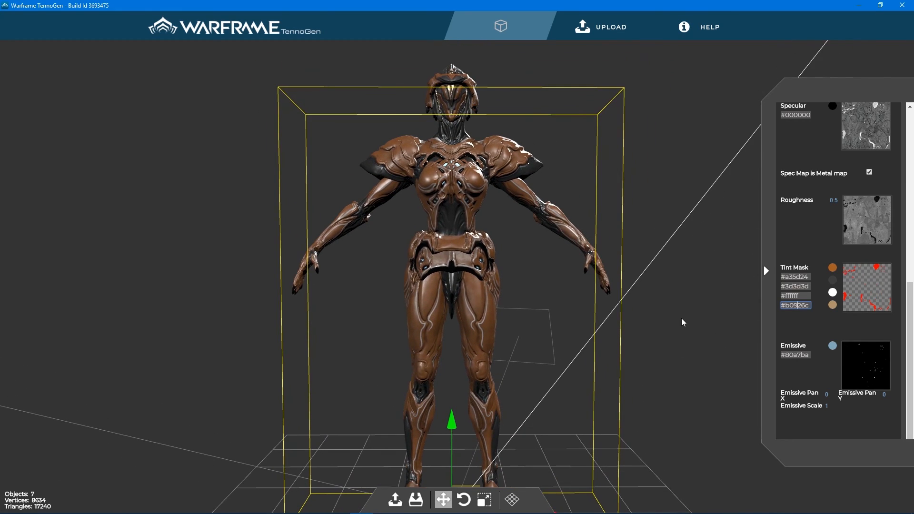
Step: Deselect the body and inspect the tinted helmet and body together from different distances and angles
{"action": "scroll", "coordinate": [670, 289], "scroll_direction": "down", "scroll_amount": 4}
{"action": "scroll", "coordinate": [673, 276], "scroll_direction": "up", "scroll_amount": 2}
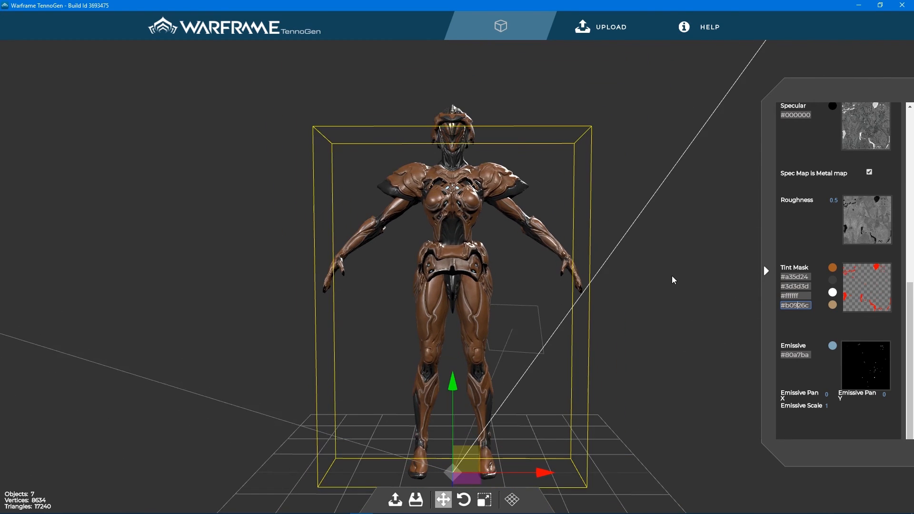
{"action": "left_click", "coordinate": [543, 311]}
{"action": "left_click_drag", "start_coordinate": [640, 320], "coordinate": [703, 341]}
{"action": "scroll", "coordinate": [507, 264], "scroll_direction": "up", "scroll_amount": 3}
{"action": "left_click_drag", "start_coordinate": [507, 264], "coordinate": [701, 281]}
{"action": "left_click_drag", "start_coordinate": [629, 286], "coordinate": [381, 285]}
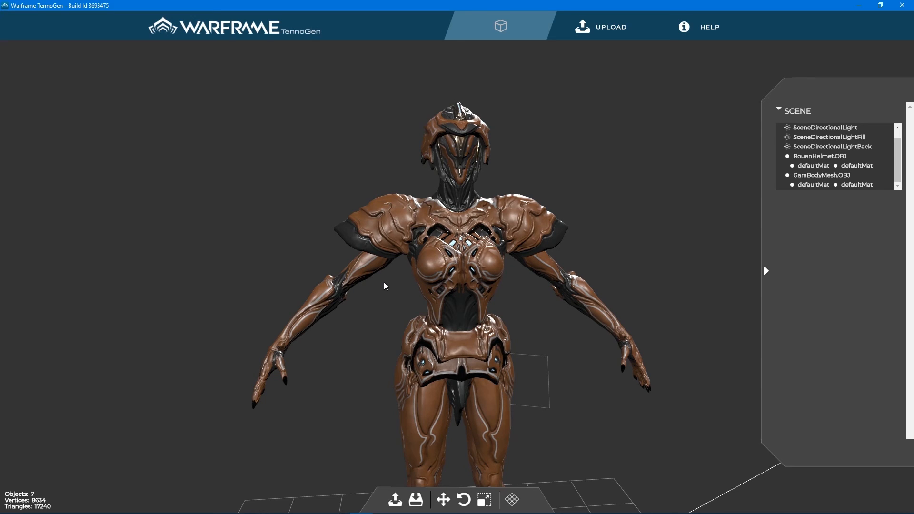
Step: Examine the workshop upload form's title, visibility options, description, change notes and workshop items list
{"action": "left_click", "coordinate": [599, 26]}
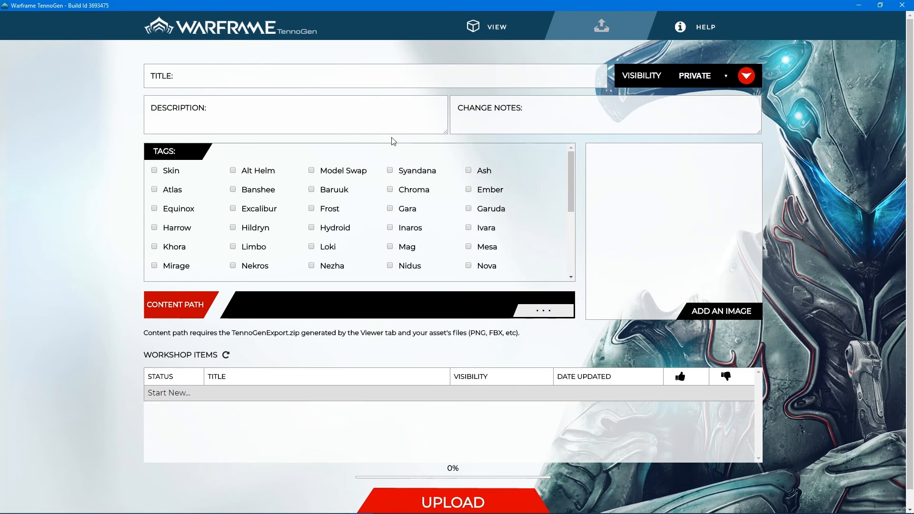
{"action": "left_click", "coordinate": [214, 74]}
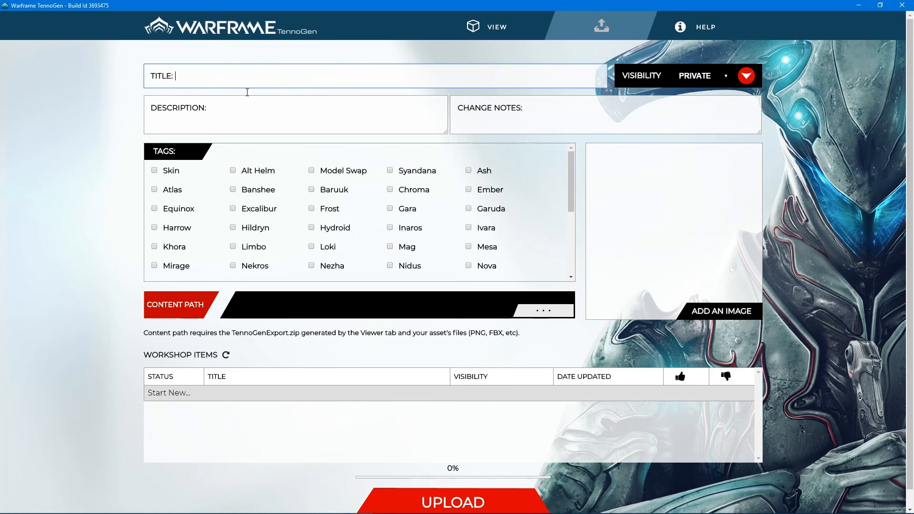
{"action": "left_click", "coordinate": [722, 76]}
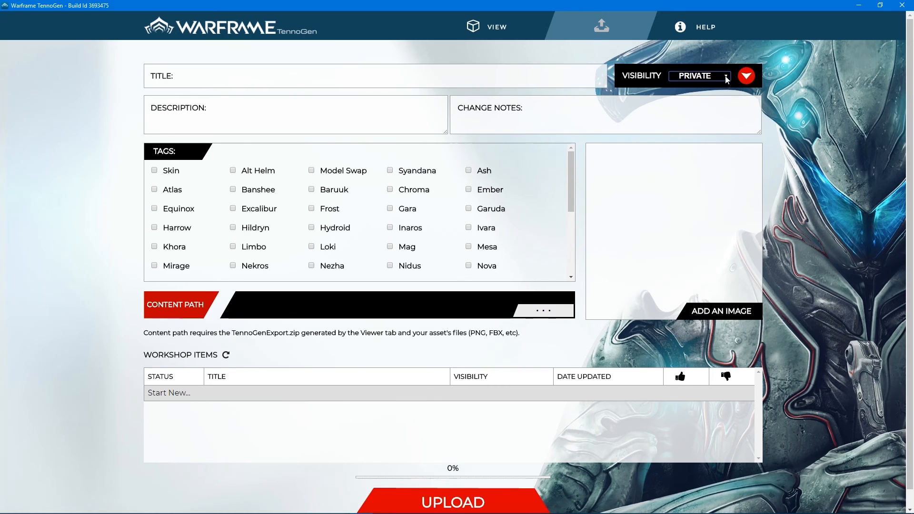
{"action": "left_click", "coordinate": [722, 77]}
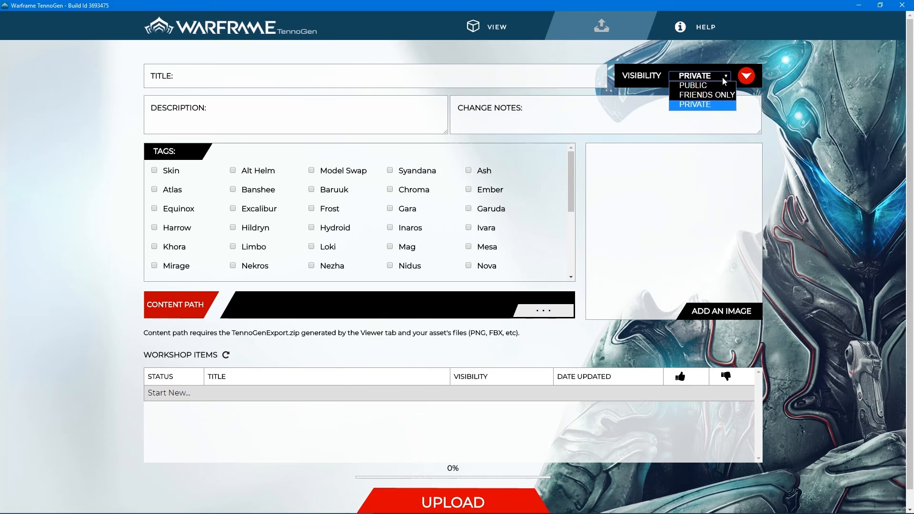
{"action": "left_click", "coordinate": [723, 78]}
{"action": "left_click", "coordinate": [357, 110]}
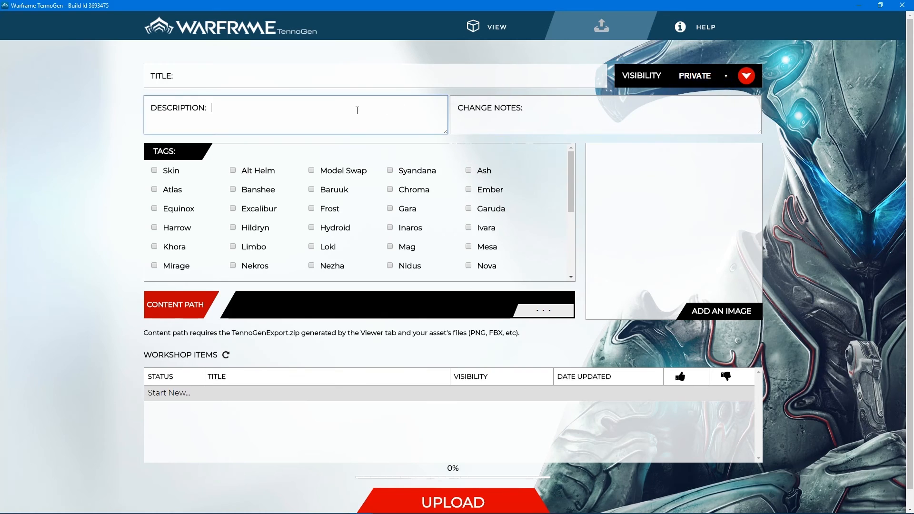
{"action": "left_click", "coordinate": [571, 126]}
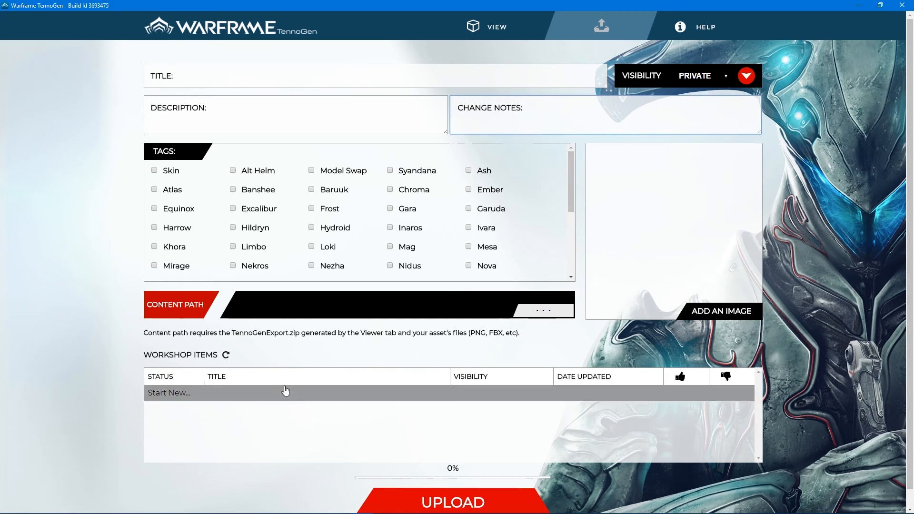
{"action": "scroll", "coordinate": [228, 396], "scroll_direction": "down", "scroll_amount": 1}
{"action": "scroll", "coordinate": [221, 383], "scroll_direction": "up", "scroll_amount": 1}
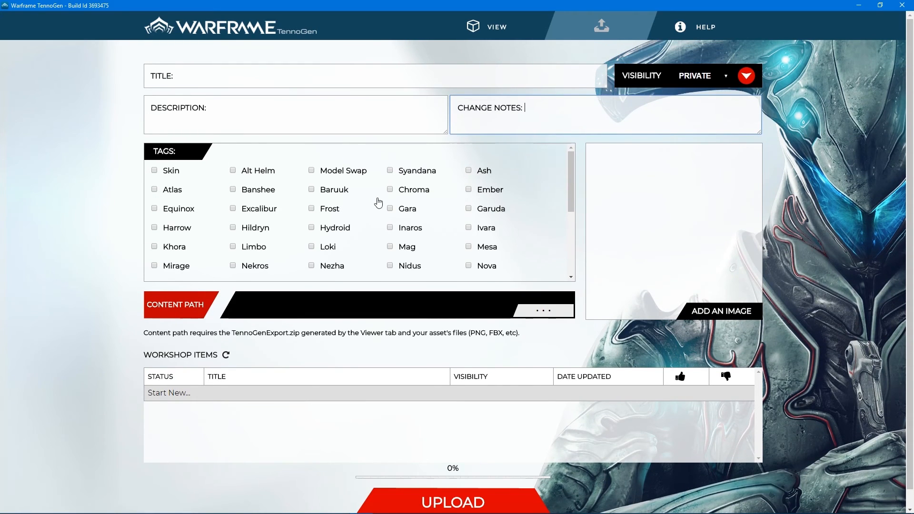
Step: Tag the workshop submission as Gara and check what files the content path requires
{"action": "left_click", "coordinate": [393, 210]}
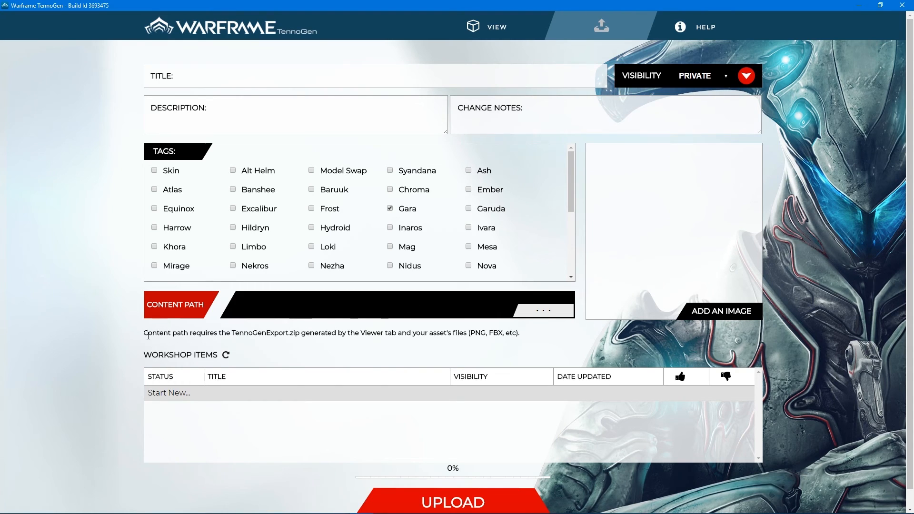
{"action": "left_click_drag", "start_coordinate": [147, 335], "coordinate": [400, 341]}
{"action": "mouse_move", "coordinate": [498, 343]}
{"action": "left_mouse_down"}
{"action": "mouse_move", "coordinate": [529, 335]}
{"action": "mouse_move", "coordinate": [480, 346]}
{"action": "mouse_move", "coordinate": [495, 341]}
{"action": "left_mouse_up"}
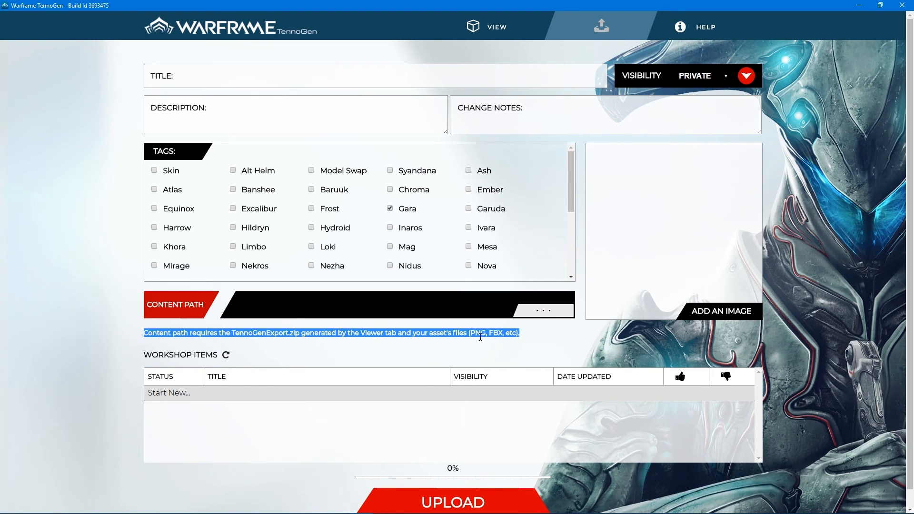
Step: Return to the model viewer and assign a defaultMat material to both the Warframe body and helmet for export
{"action": "left_click", "coordinate": [483, 29]}
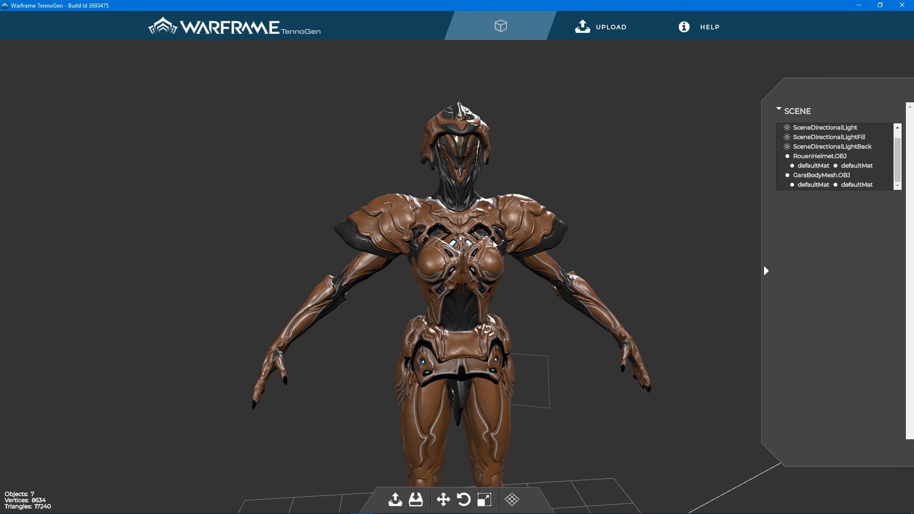
{"action": "left_click", "coordinate": [417, 501]}
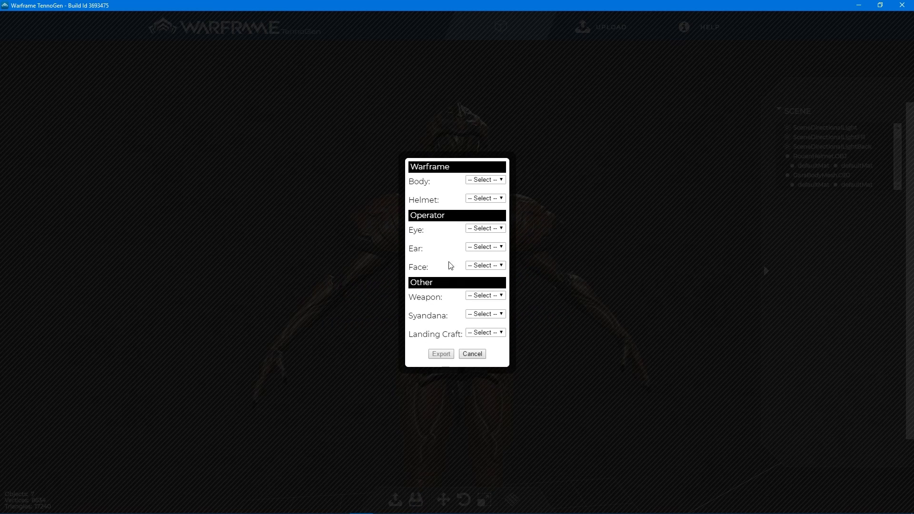
{"action": "left_click", "coordinate": [486, 183]}
{"action": "left_click", "coordinate": [480, 182]}
{"action": "left_click", "coordinate": [480, 205]}
{"action": "left_click", "coordinate": [480, 199]}
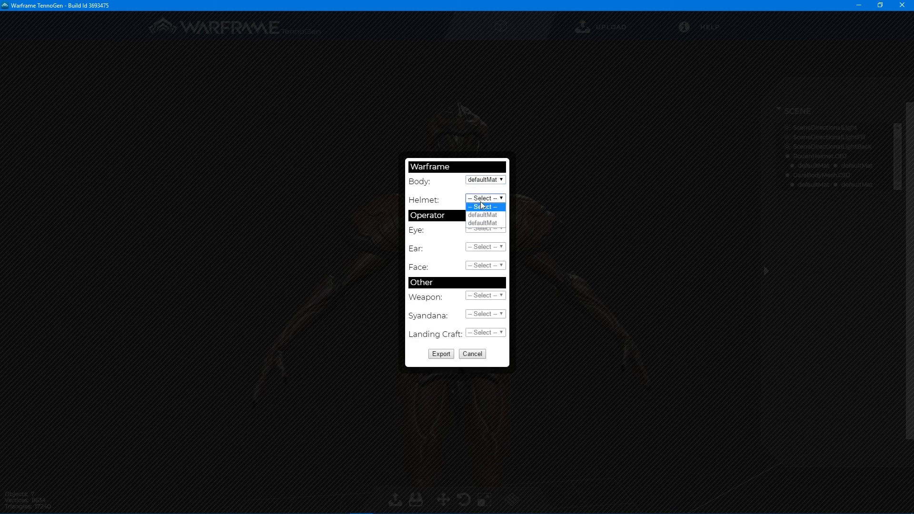
{"action": "left_click", "coordinate": [480, 180]}
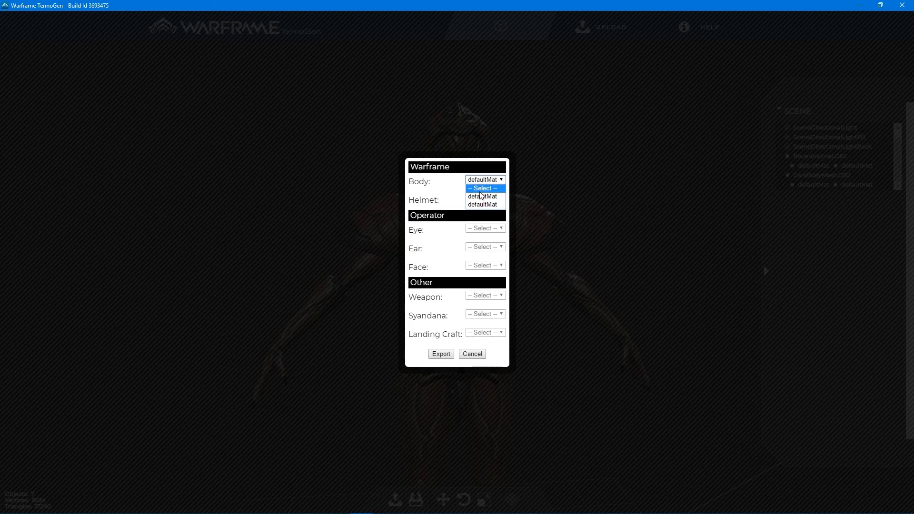
{"action": "left_click", "coordinate": [475, 197]}
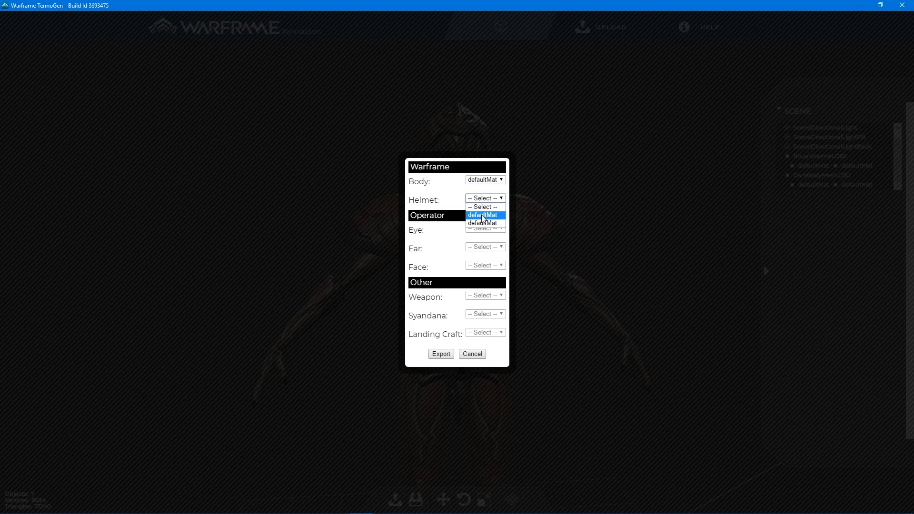
{"action": "left_click", "coordinate": [482, 222]}
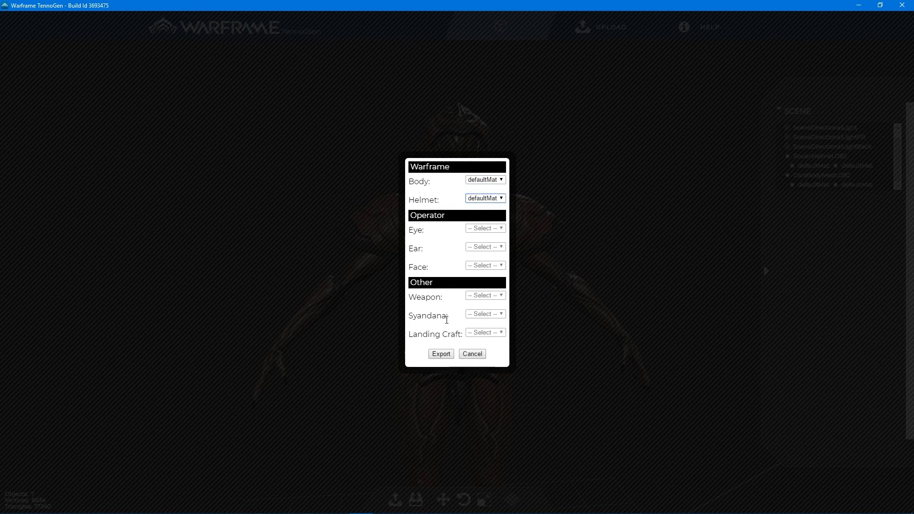
Step: Try to export the TennoGenExport ZIP archive and review the prepared files in the Upload2 folder
{"action": "left_click", "coordinate": [449, 357]}
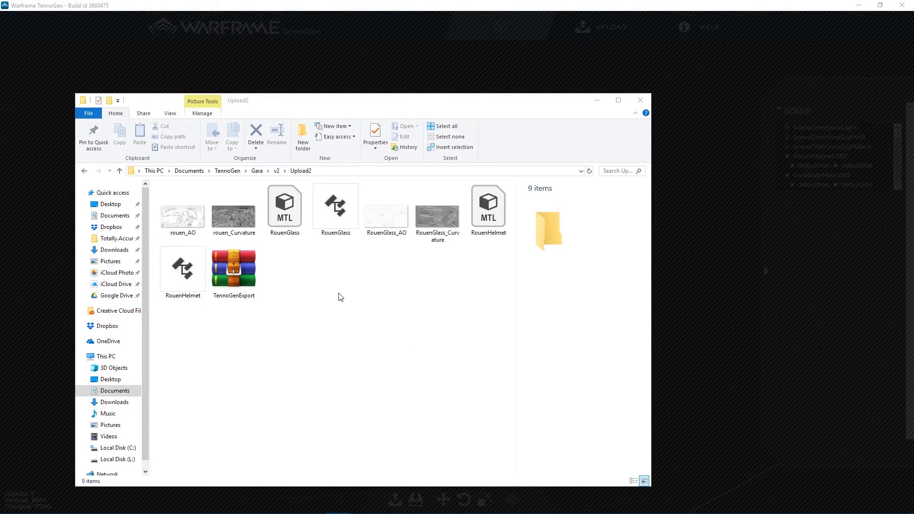
{"action": "left_click", "coordinate": [339, 293]}
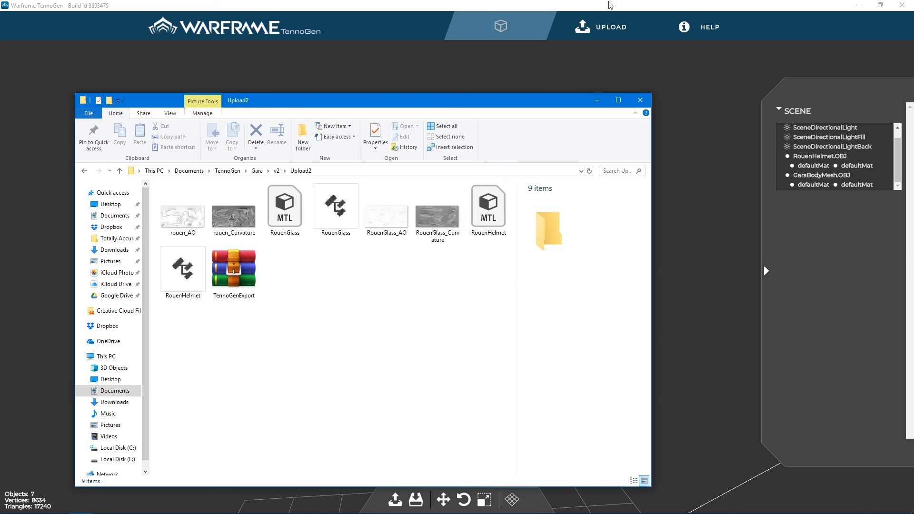
{"action": "left_click", "coordinate": [585, 27]}
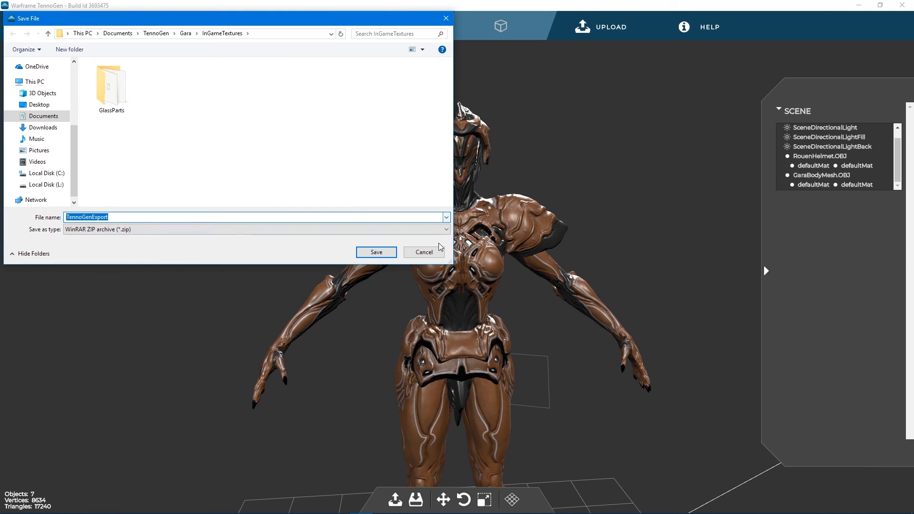
{"action": "left_click", "coordinate": [431, 256]}
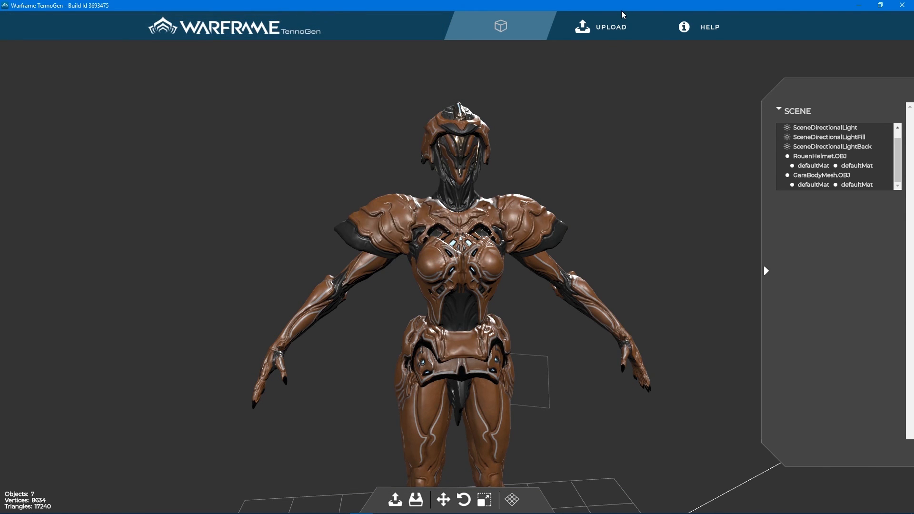
{"action": "left_click", "coordinate": [585, 30]}
{"action": "left_click", "coordinate": [430, 257]}
Step: In the upload form, set the content path to the Upload2 folder inside Gara\v2
{"action": "left_click", "coordinate": [587, 28]}
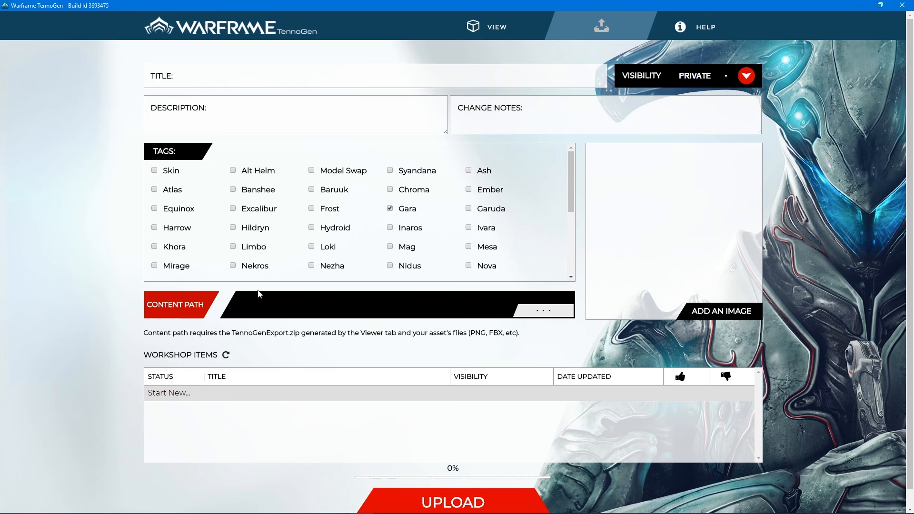
{"action": "left_click", "coordinate": [535, 312]}
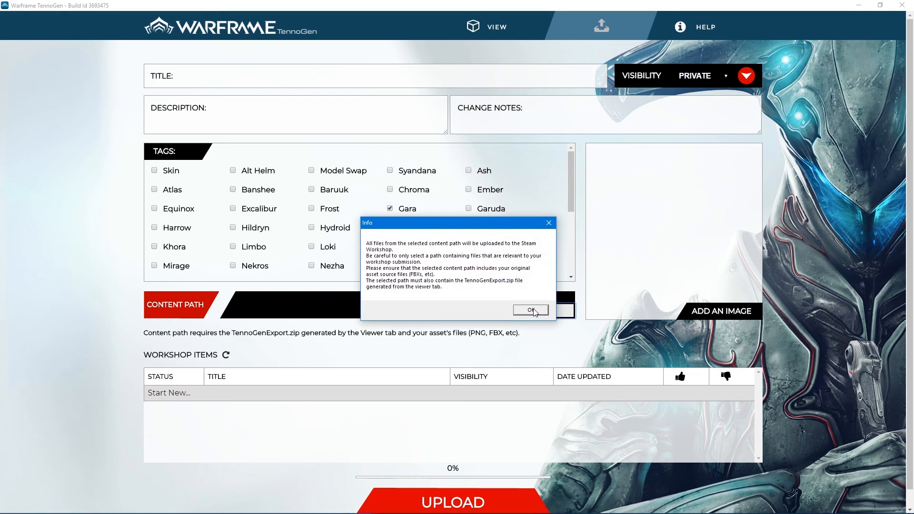
{"action": "left_click", "coordinate": [531, 310]}
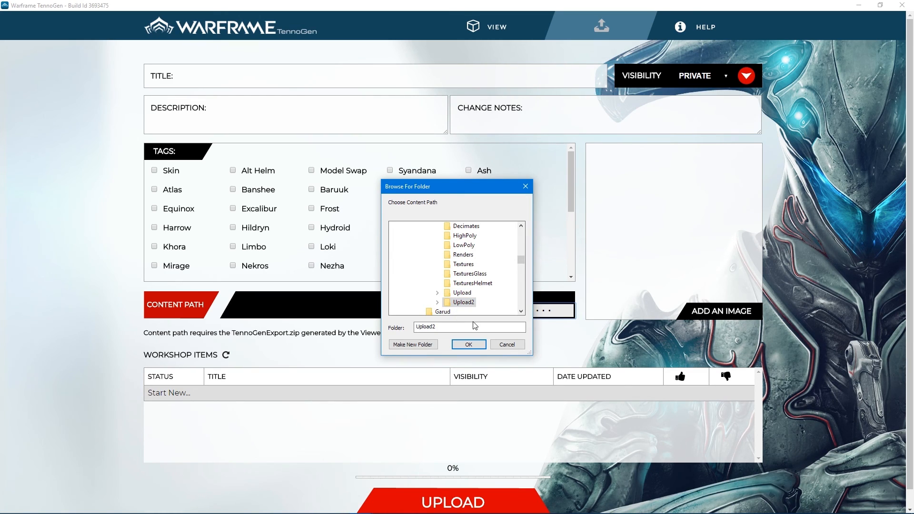
{"action": "left_click", "coordinate": [463, 345]}
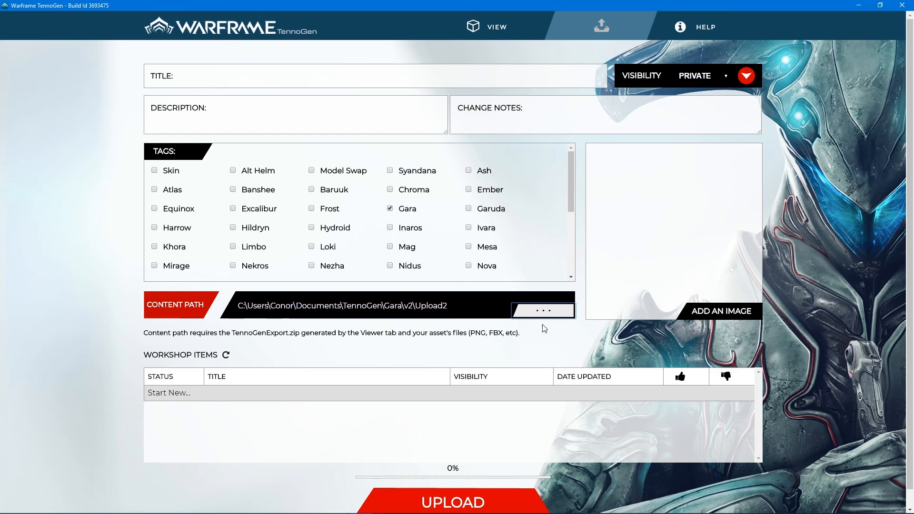
Step: Add the Rouen Gara alt helmet picture from the Gara v2 folder as the submission's preview image
{"action": "left_click", "coordinate": [719, 309]}
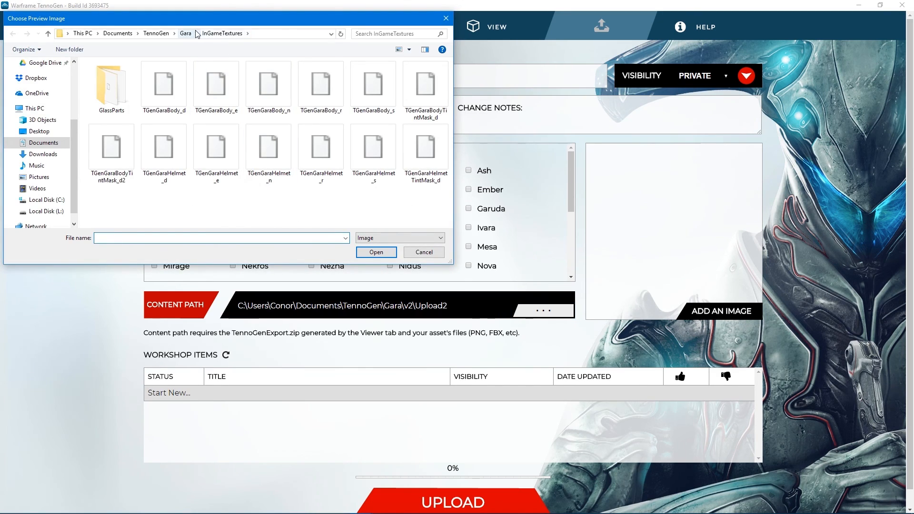
{"action": "left_click", "coordinate": [185, 34]}
{"action": "left_click", "coordinate": [116, 170]}
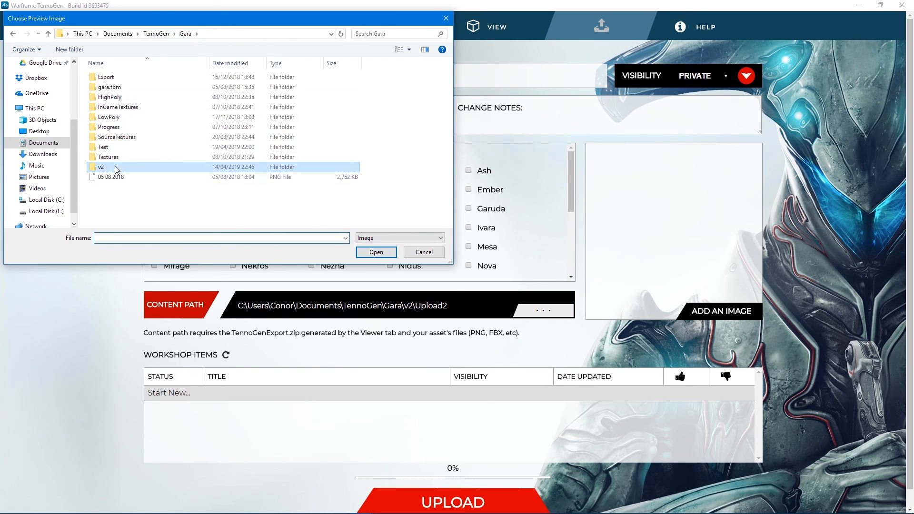
{"action": "double_click", "coordinate": [117, 169]}
{"action": "left_click", "coordinate": [265, 198]}
{"action": "left_click", "coordinate": [377, 252]}
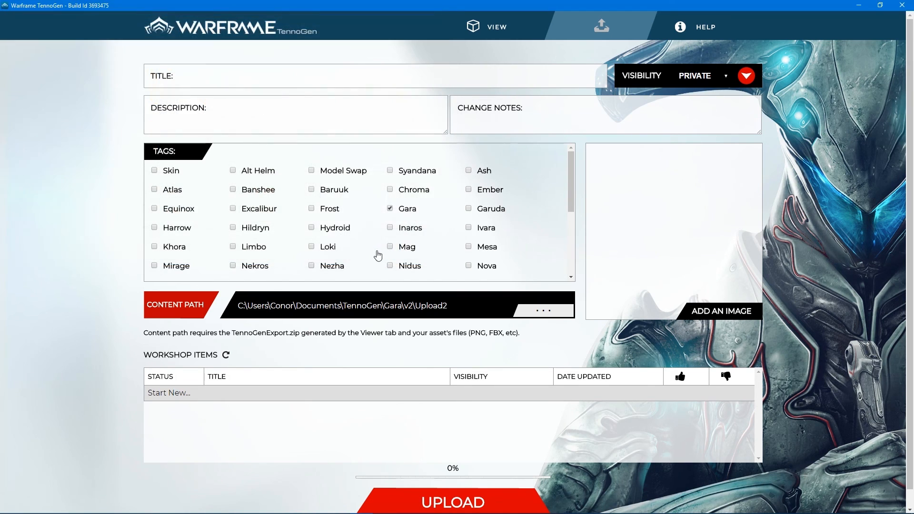
Step: Title the submission "GARA ALT HELMET WITH A WITTY NAME"
{"action": "left_click", "coordinate": [198, 77]}
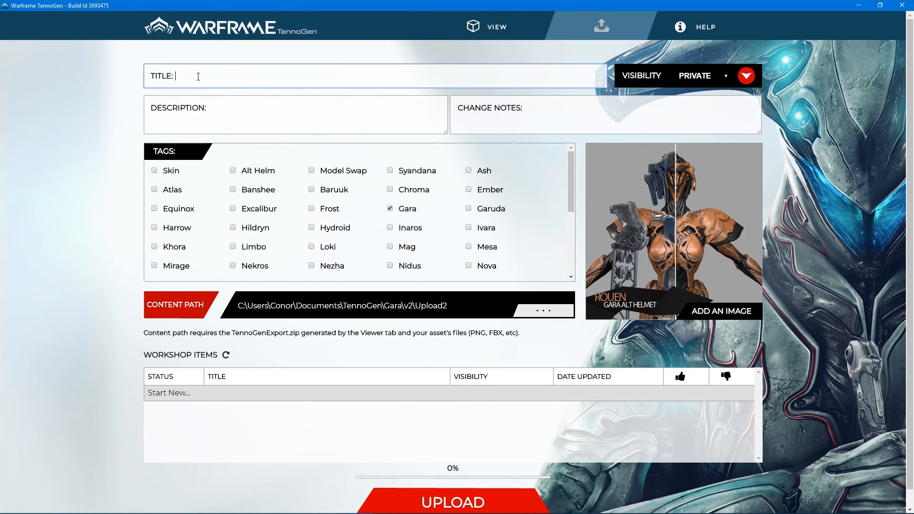
{"action": "type", "text": "GARA ALT HELMET WITH A "}
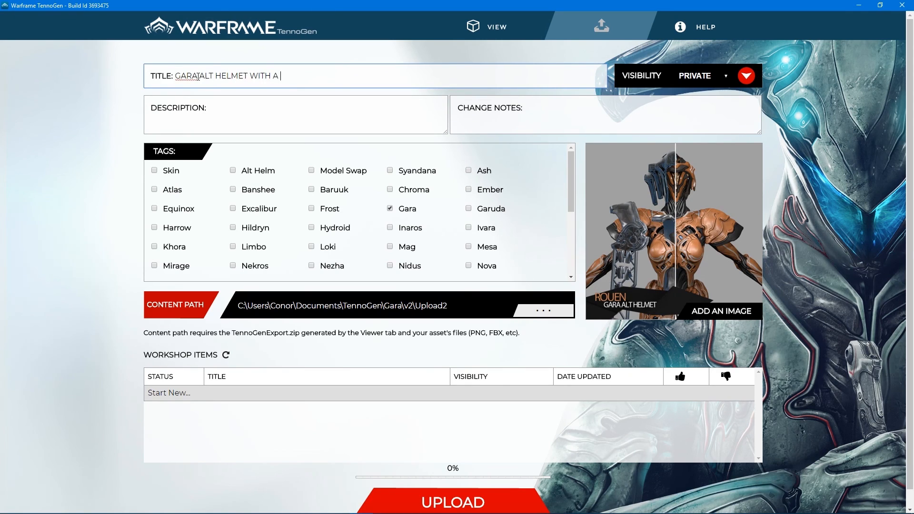
{"action": "type", "text": "WITTY NAME"}
Step: Enter "PLEASE ACCEPT THIS" as the submission's description
{"action": "key", "text": "Tab"}
{"action": "key", "text": "Tab"}
{"action": "type", "text": "PLEASE ACC"}
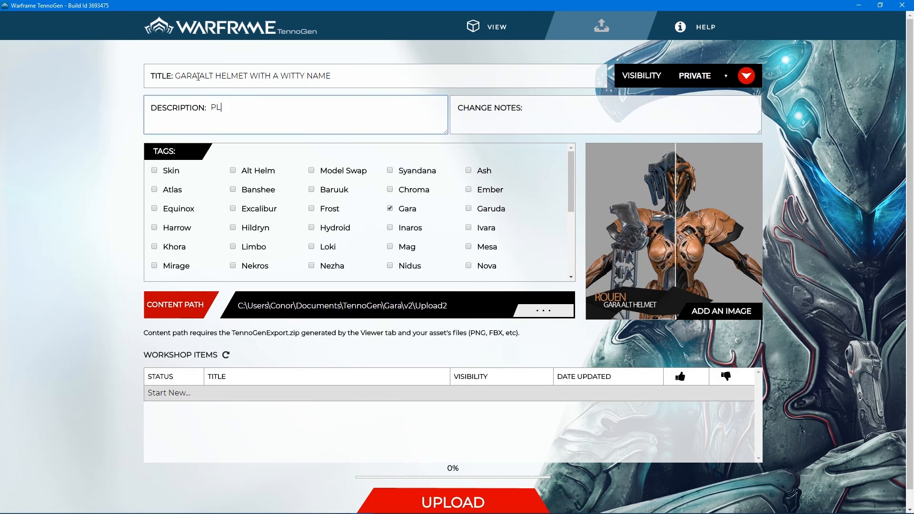
{"action": "key", "text": "BackSpace"}
{"action": "key", "text": "BackSpace"}
{"action": "type", "text": "PT THIS"}
Step: Set the submission's visibility to Public
{"action": "left_click", "coordinate": [709, 75]}
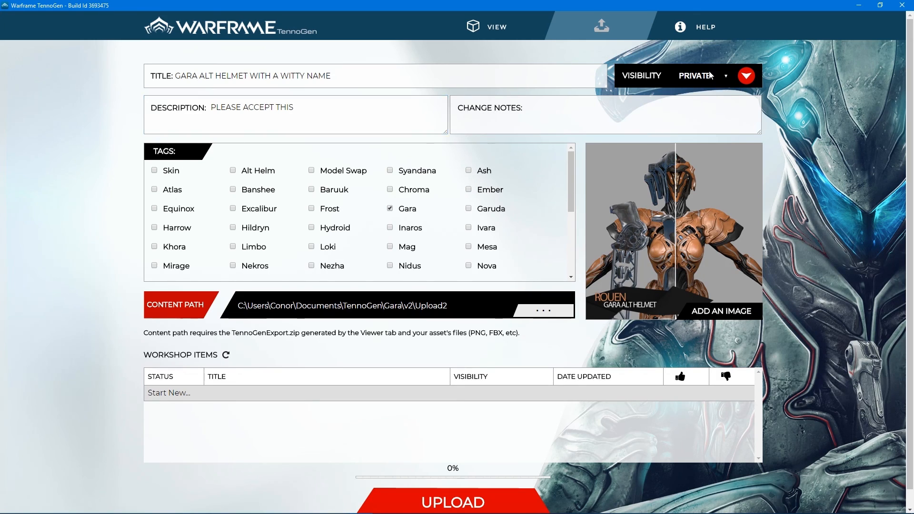
{"action": "left_click", "coordinate": [699, 85]}
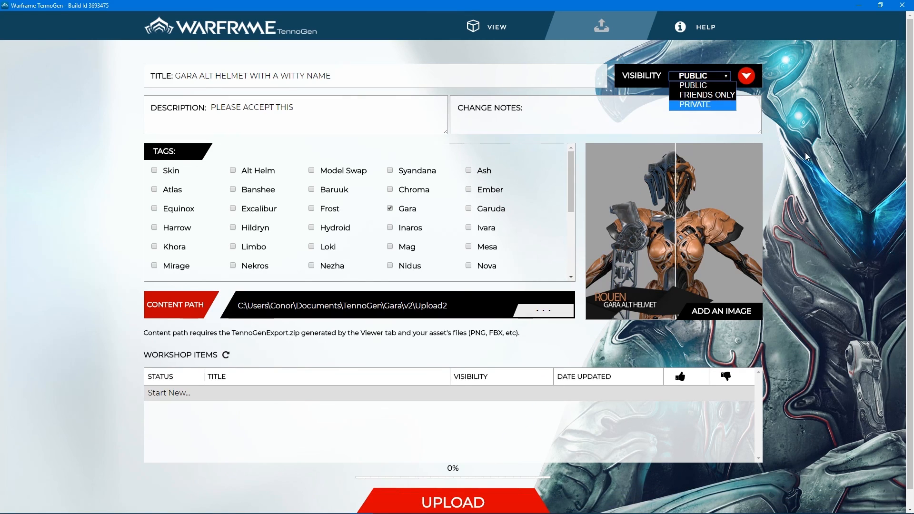
{"action": "left_click", "coordinate": [793, 113]}
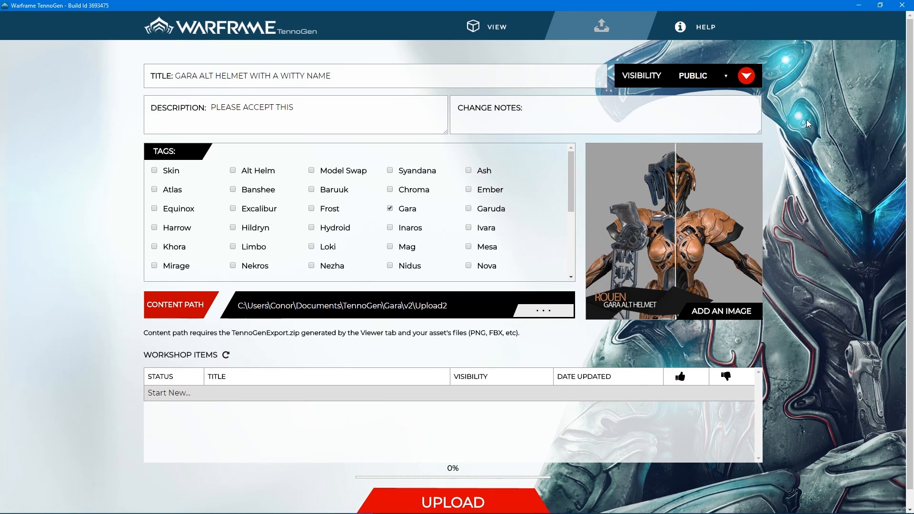